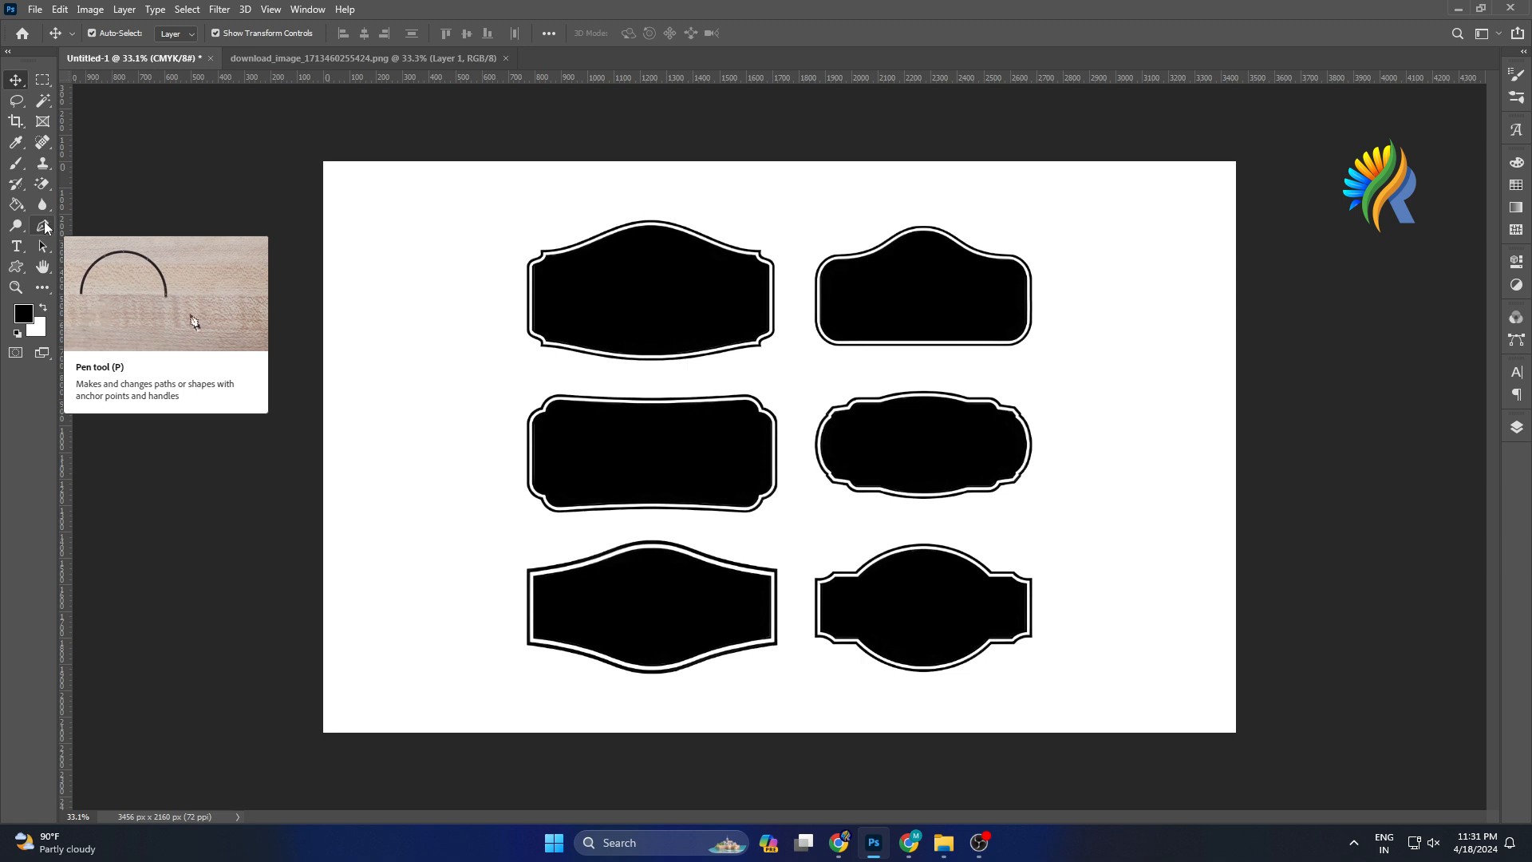
# Select the Pen tool and set its tool mode to Path.
pyautogui.click(44, 230)
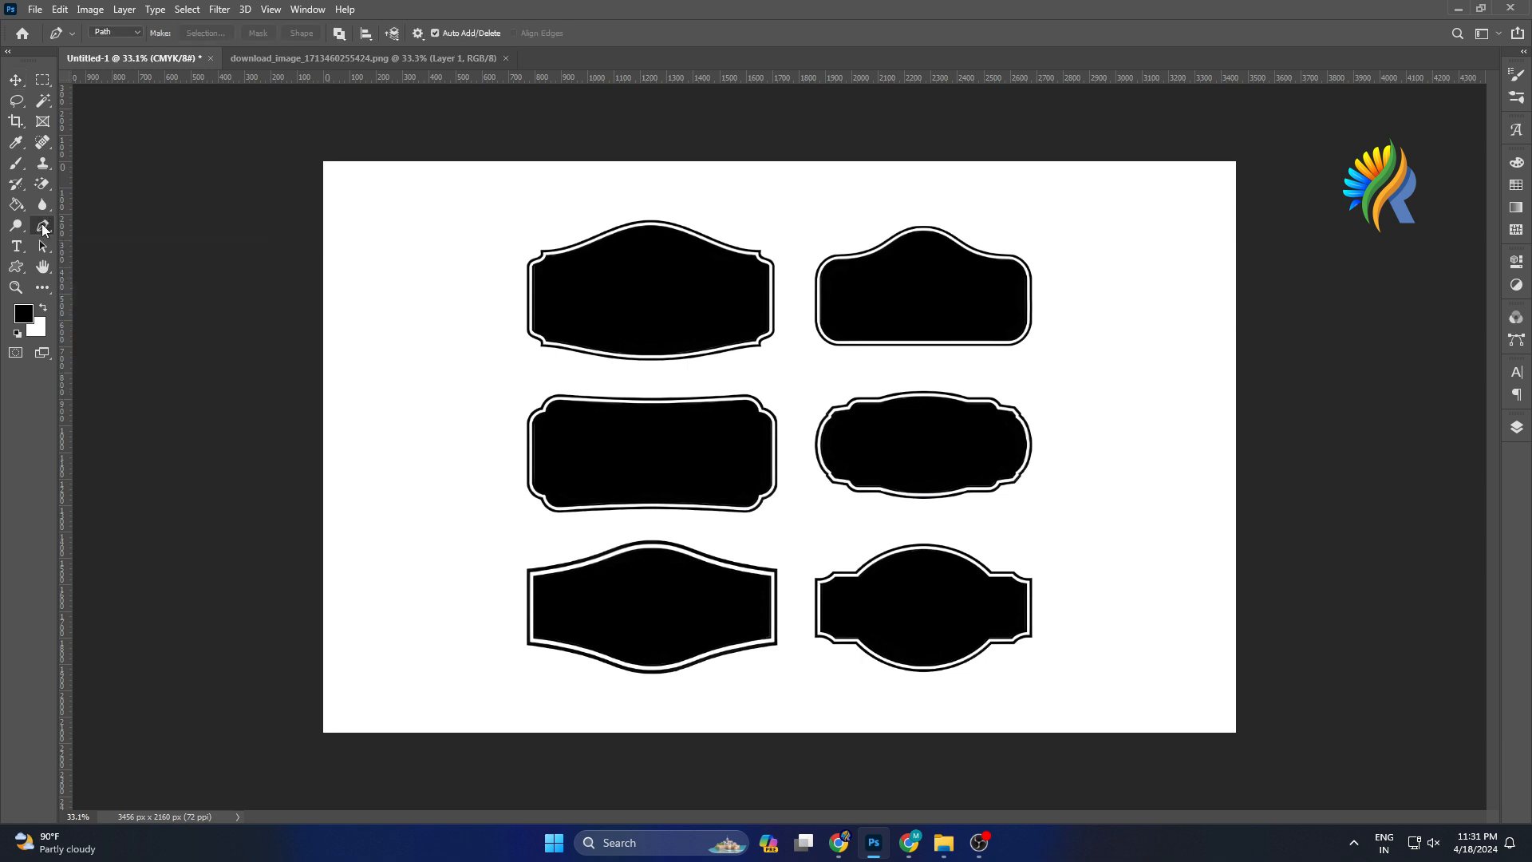
pyautogui.press('v')
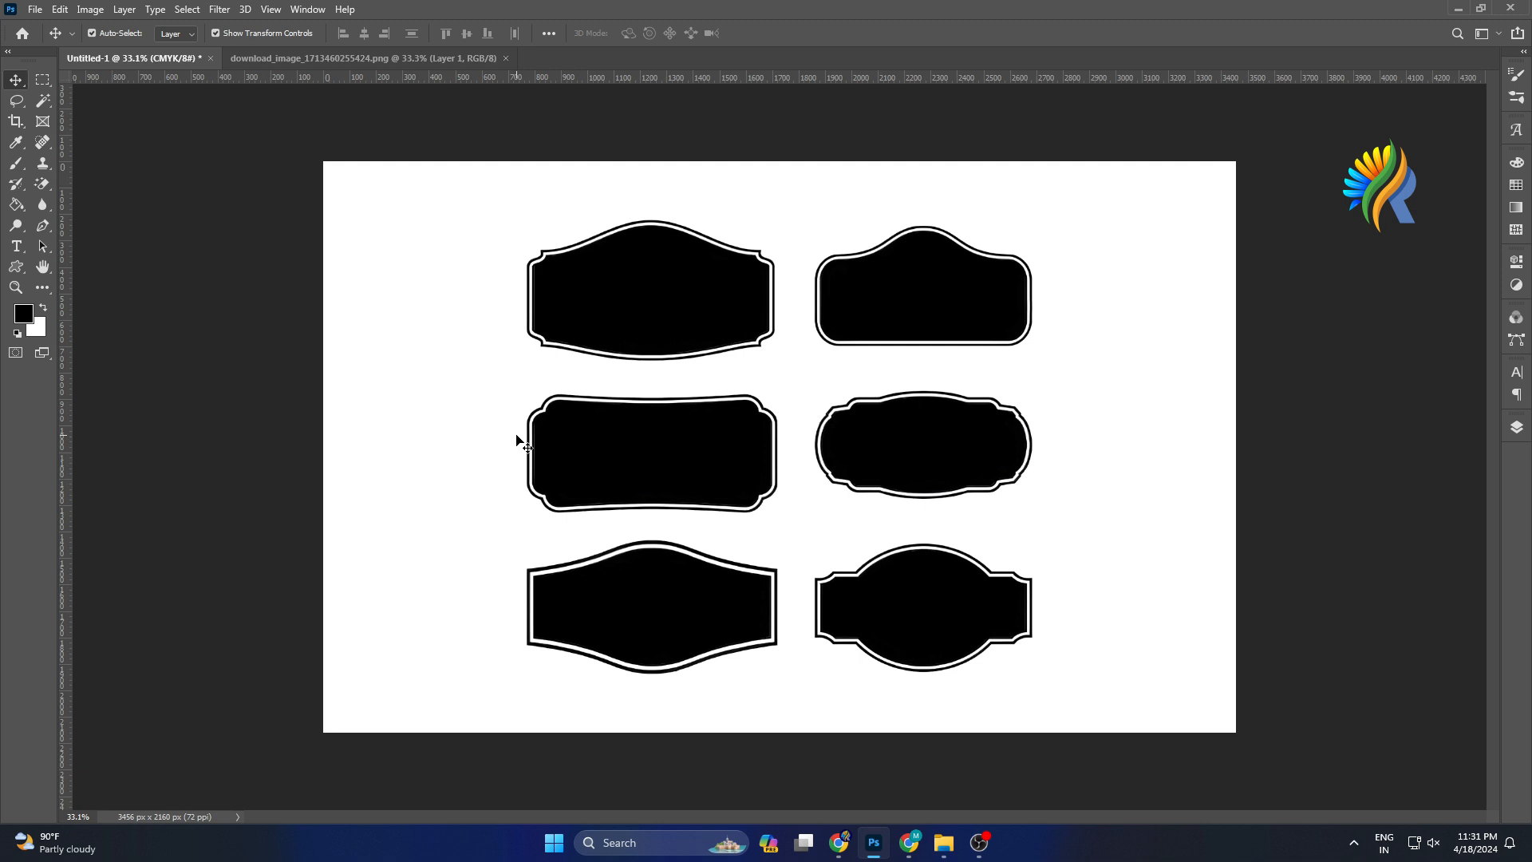
pyautogui.press('p')
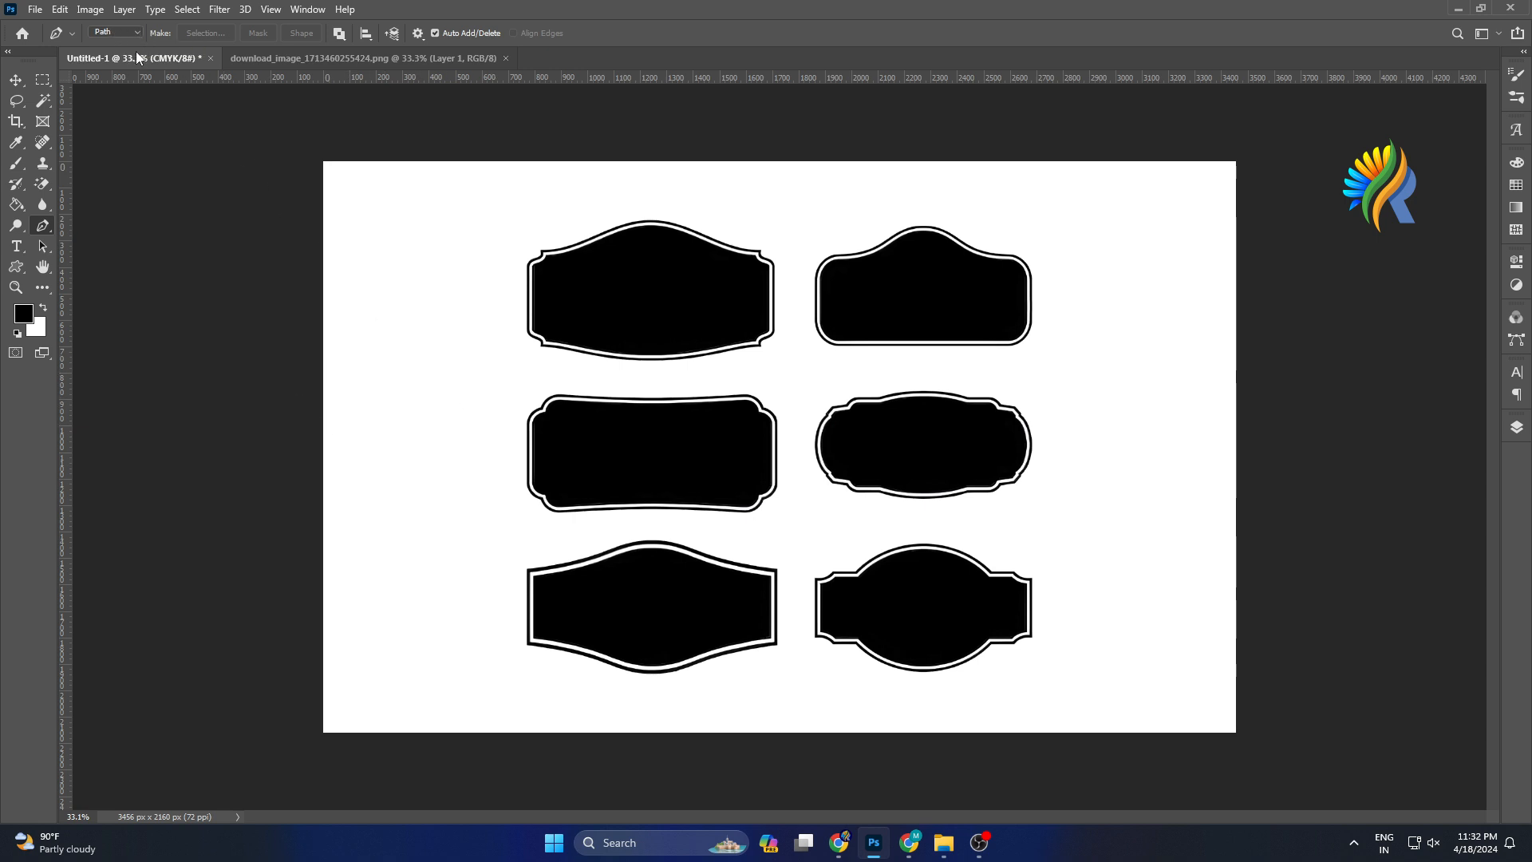
pyautogui.click(40, 185)
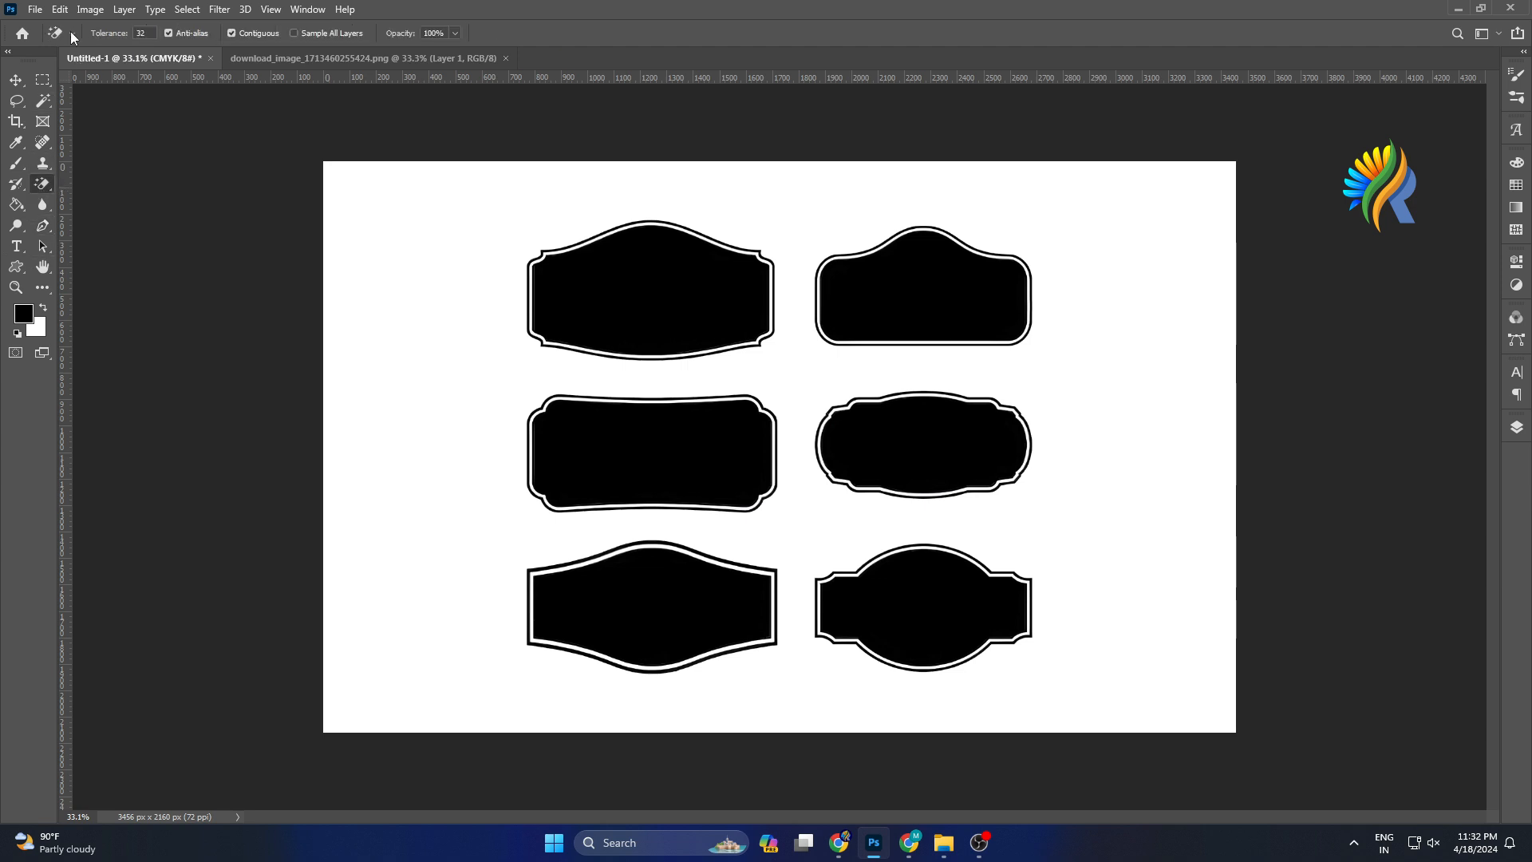
pyautogui.click(43, 165)
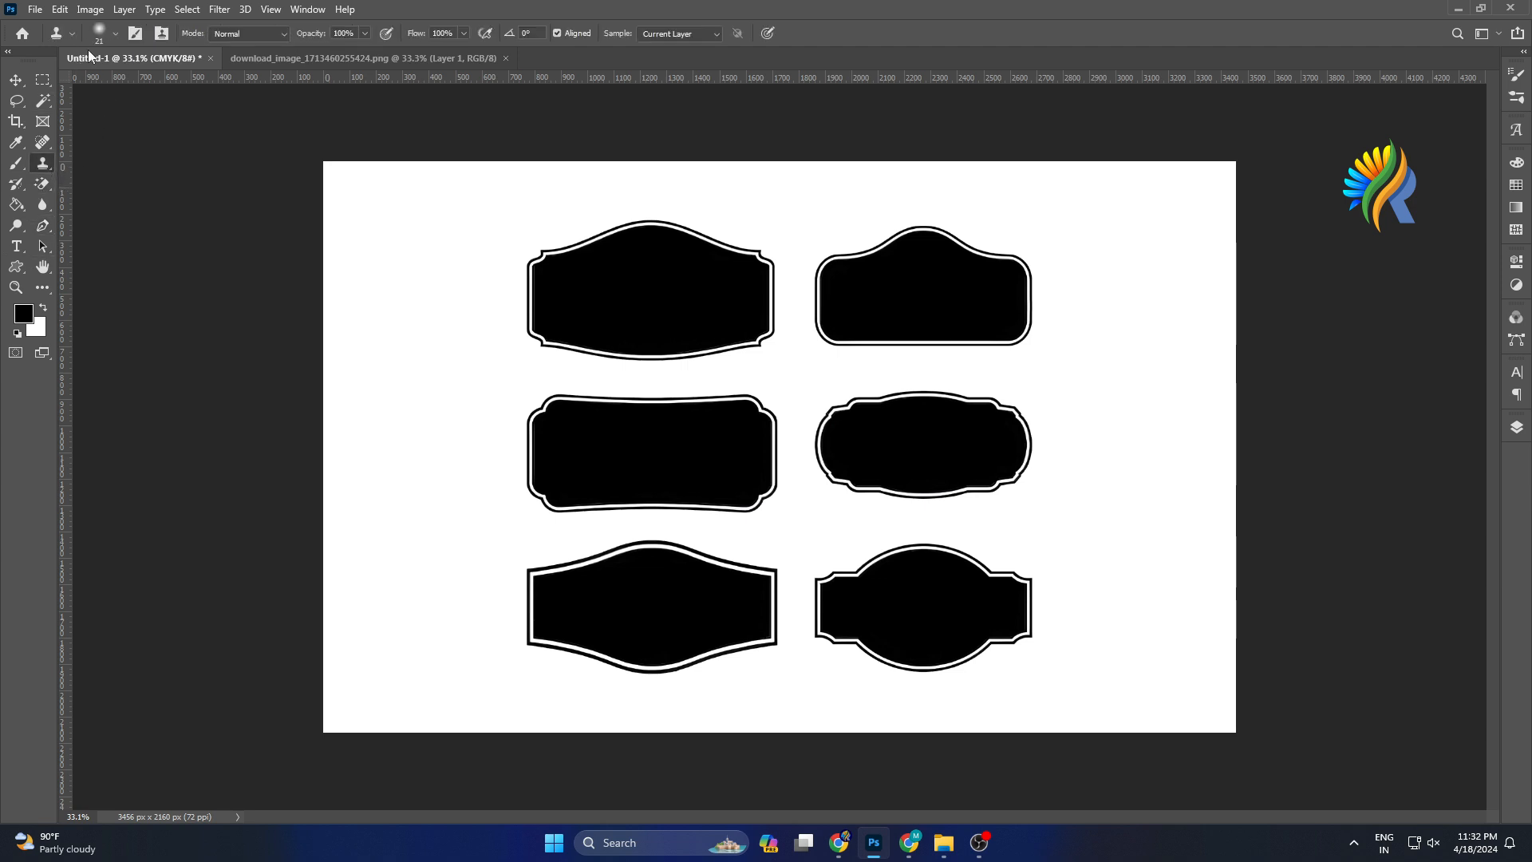
pyautogui.click(41, 227)
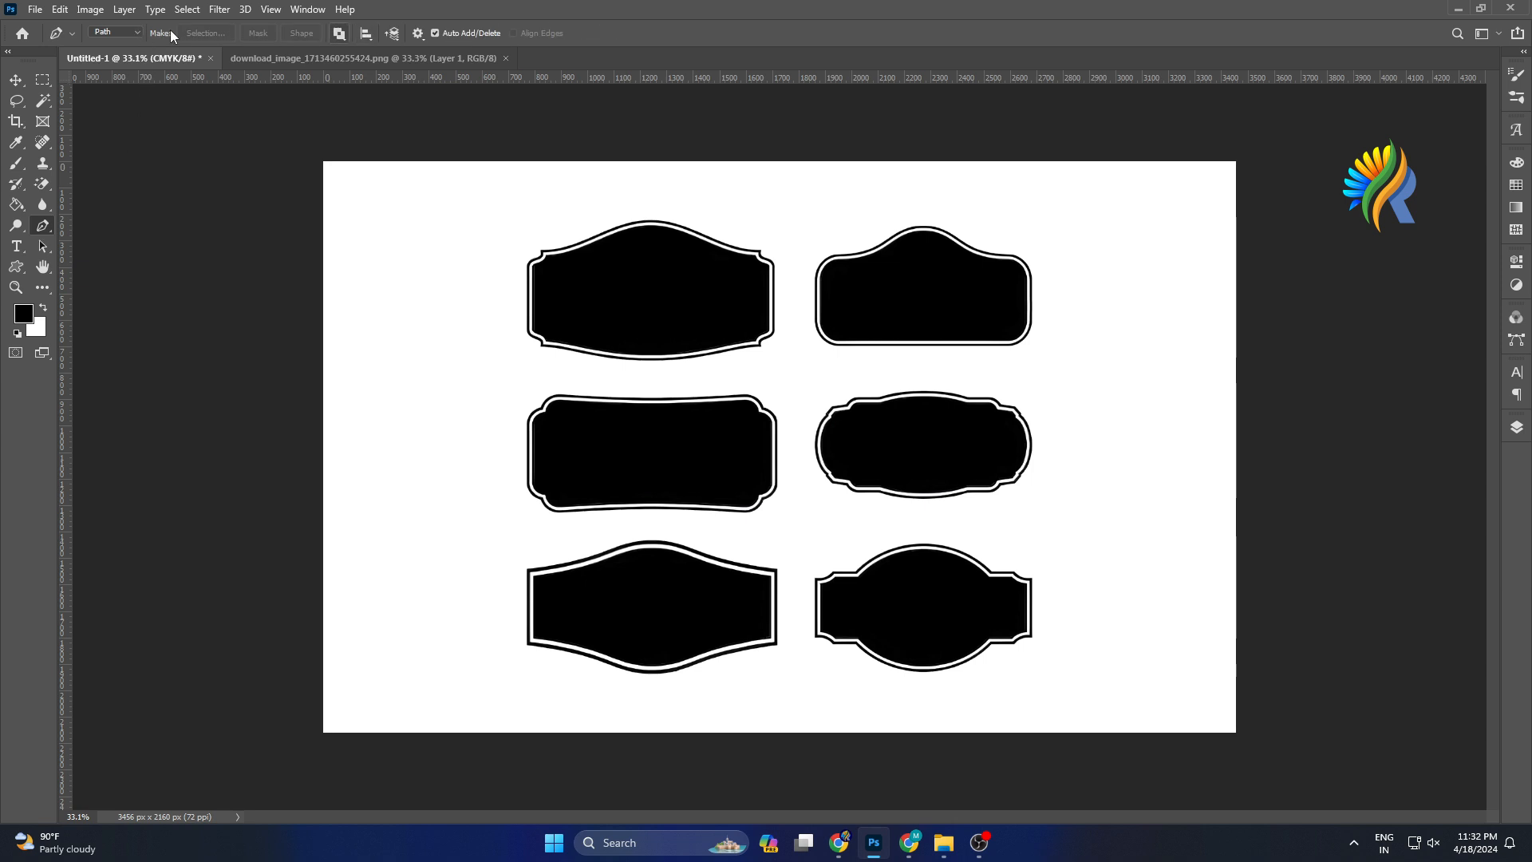
pyautogui.click(137, 32)
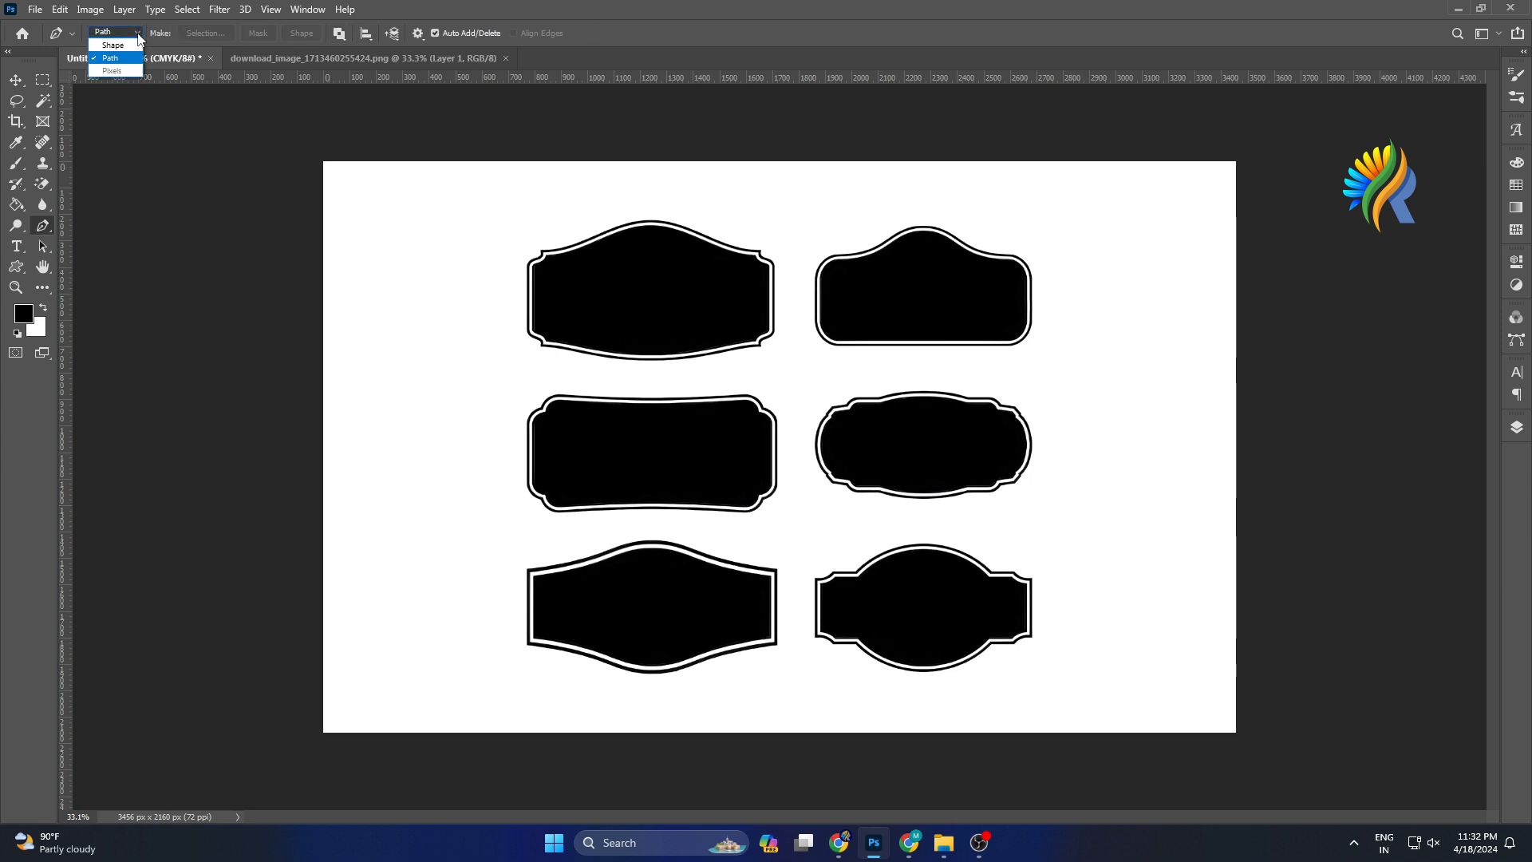
pyautogui.click(114, 45)
pyautogui.click(137, 32)
pyautogui.click(114, 59)
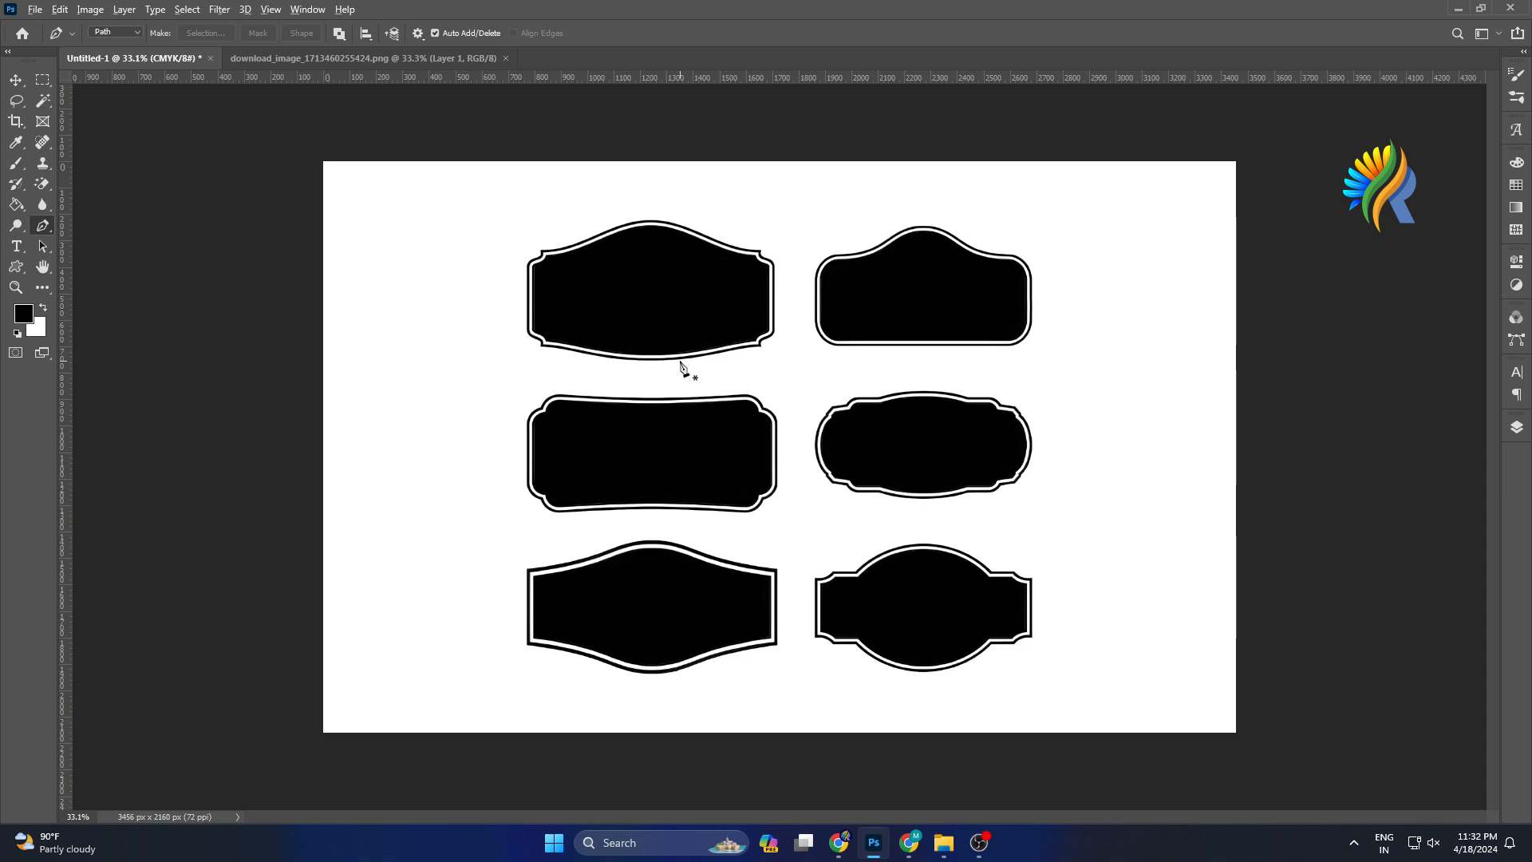
# Zoom into the top-left label and start a path with anchor points around its inner border's upper-left curved corner.
pyautogui.scroll(4, 681, 367)
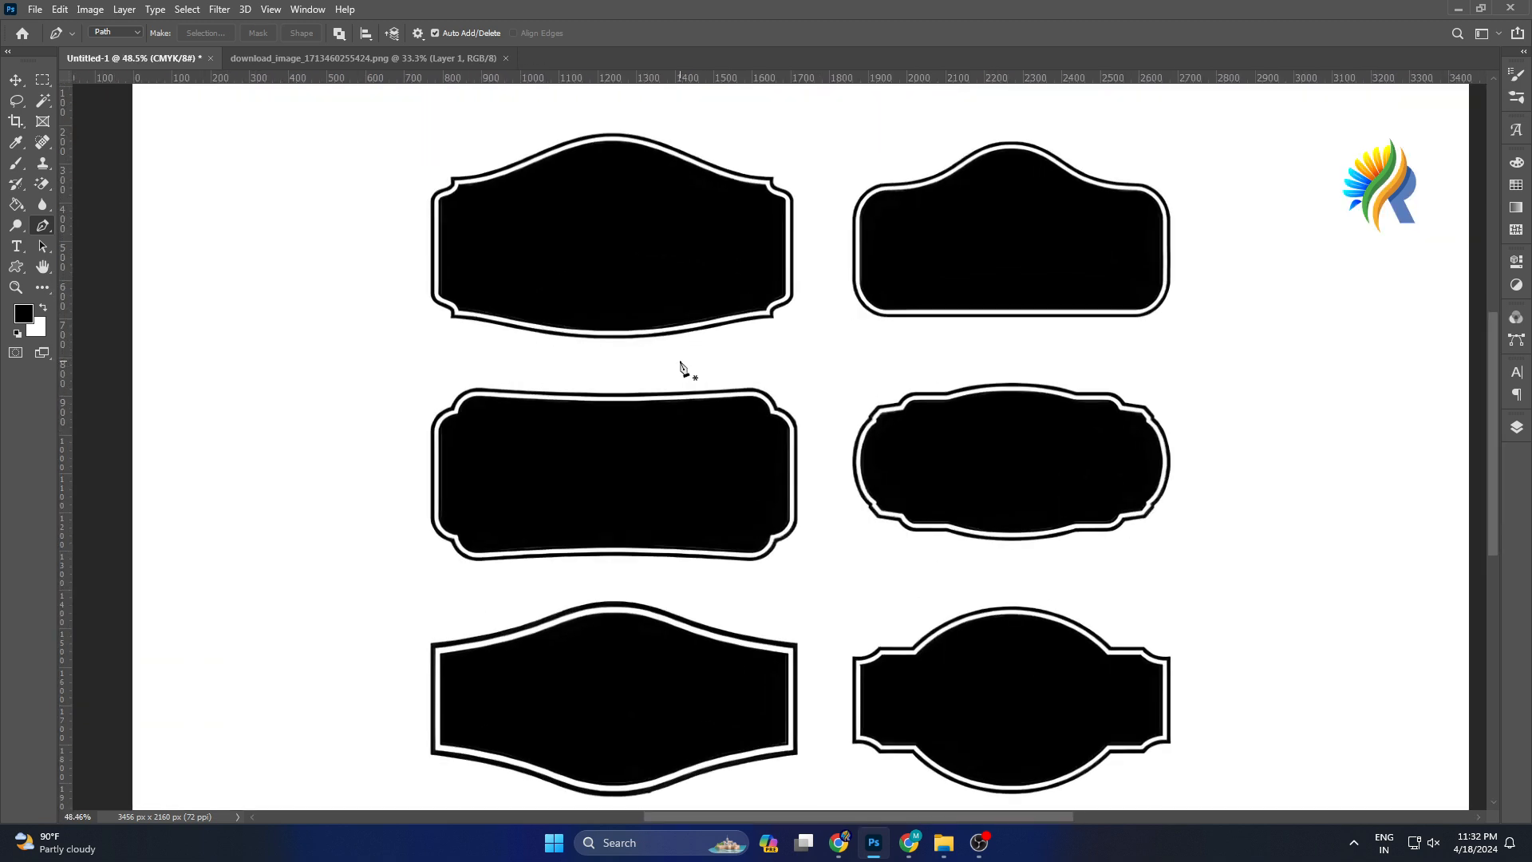
pyautogui.scroll(5, 681, 367)
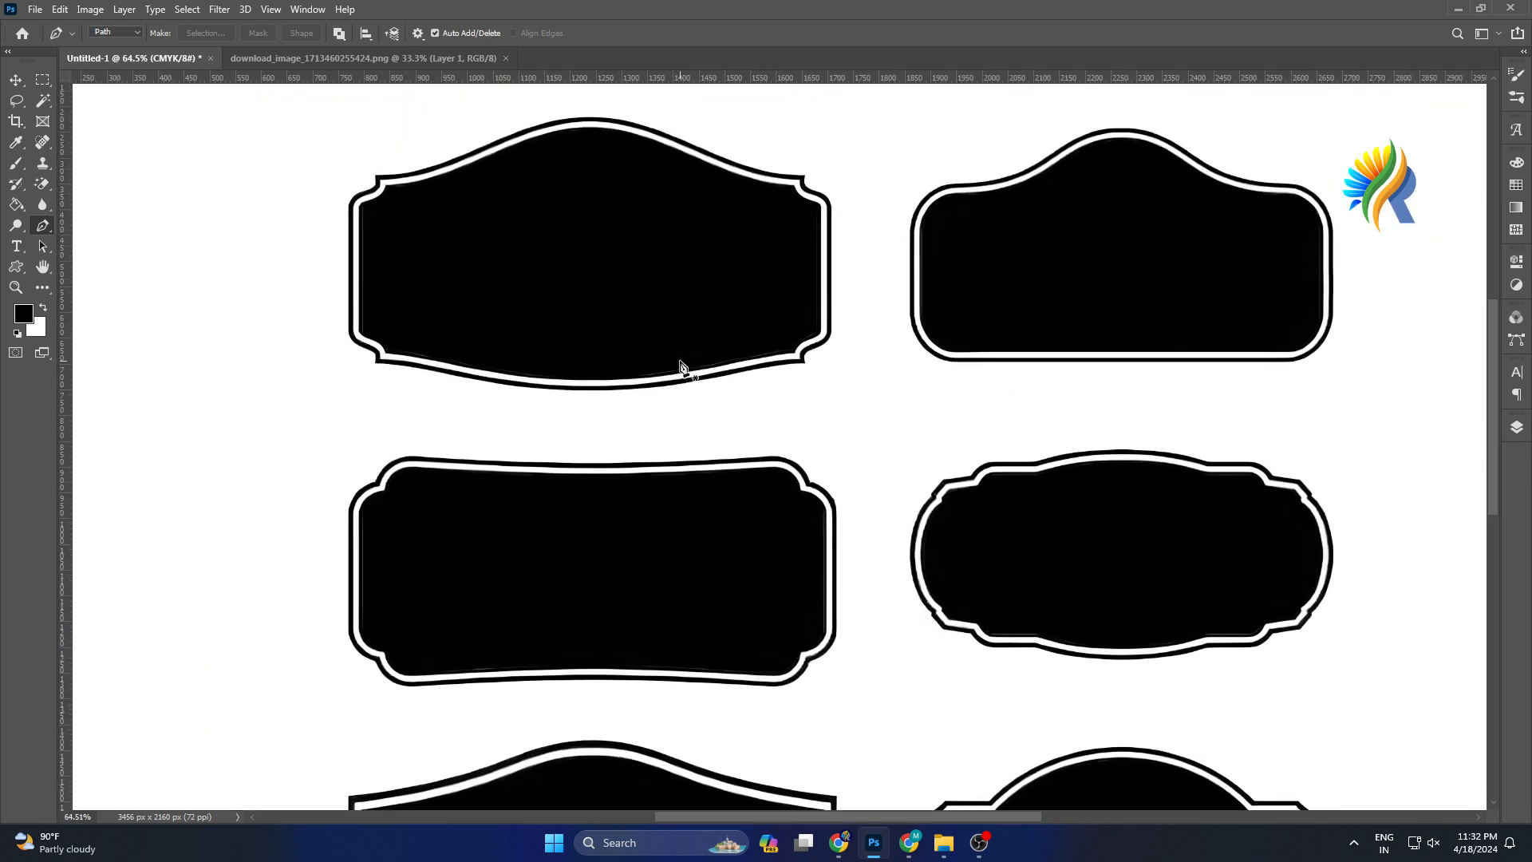
pyautogui.scroll(2, 680, 367)
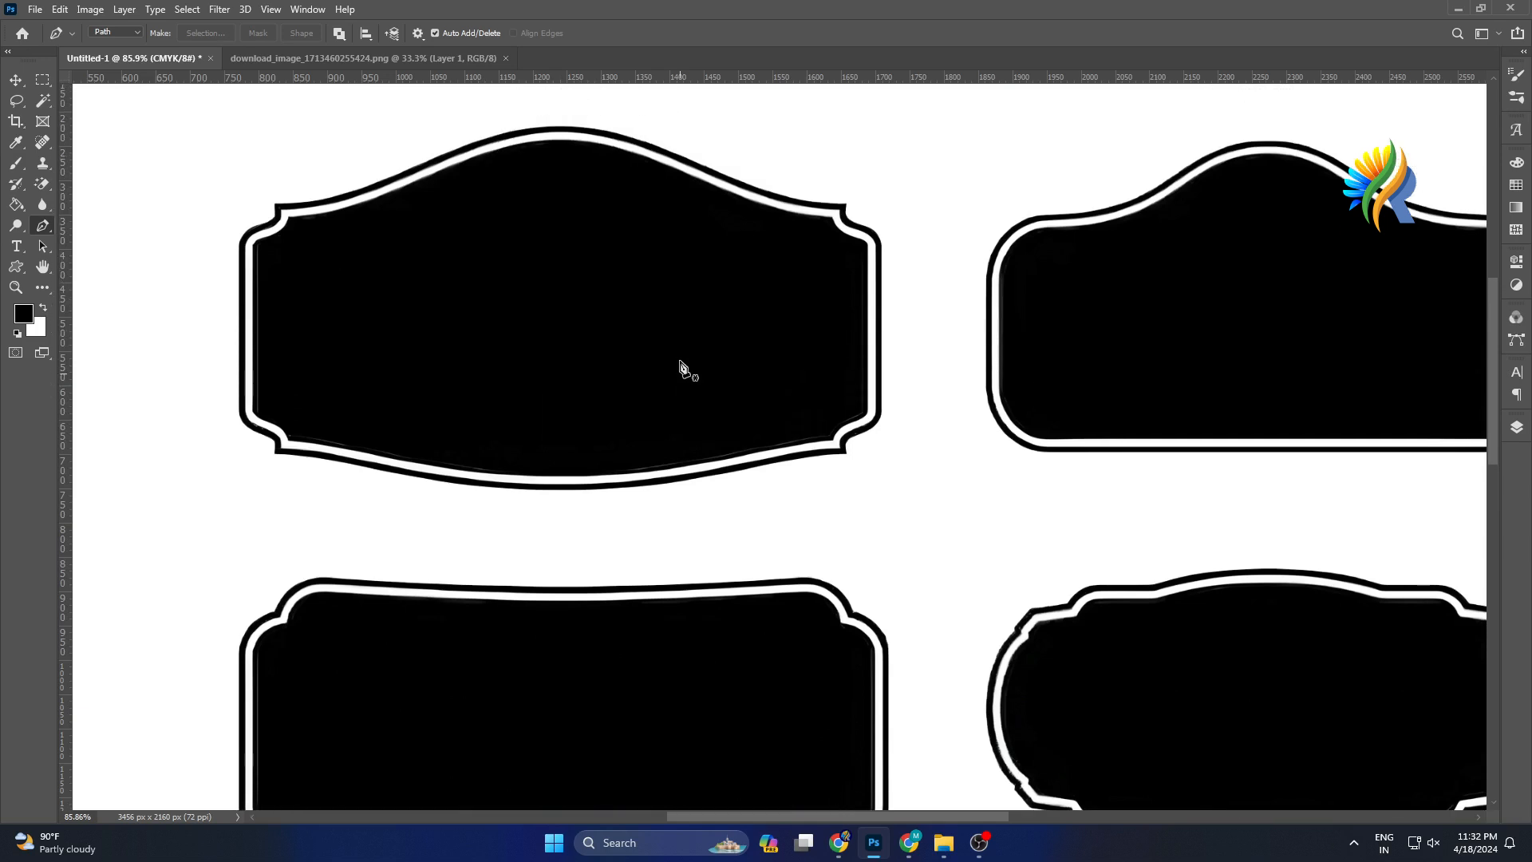
pyautogui.scroll(3, 681, 367)
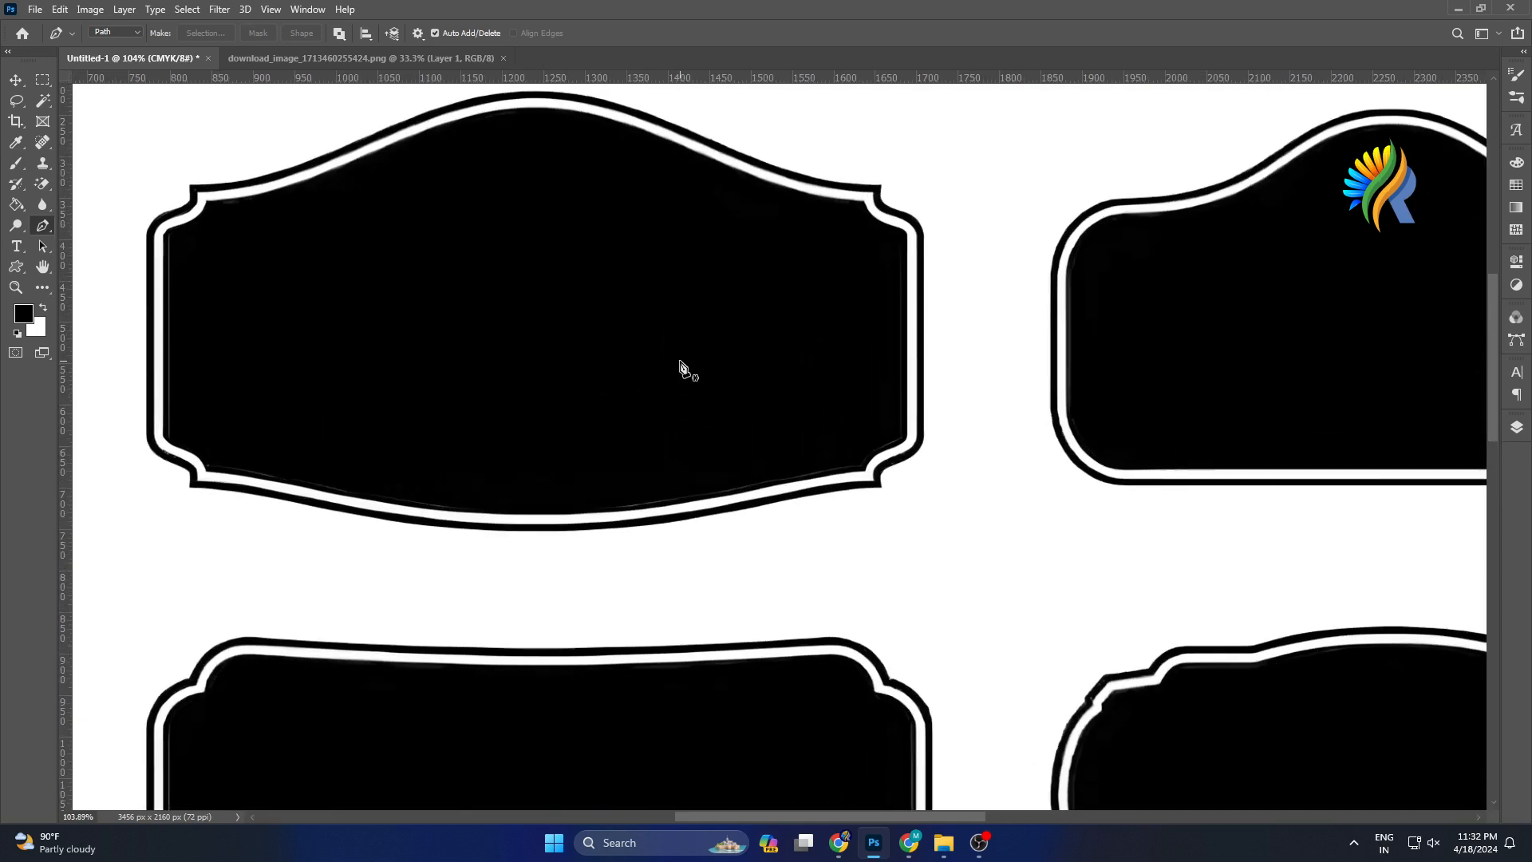
pyautogui.scroll(1, 681, 367)
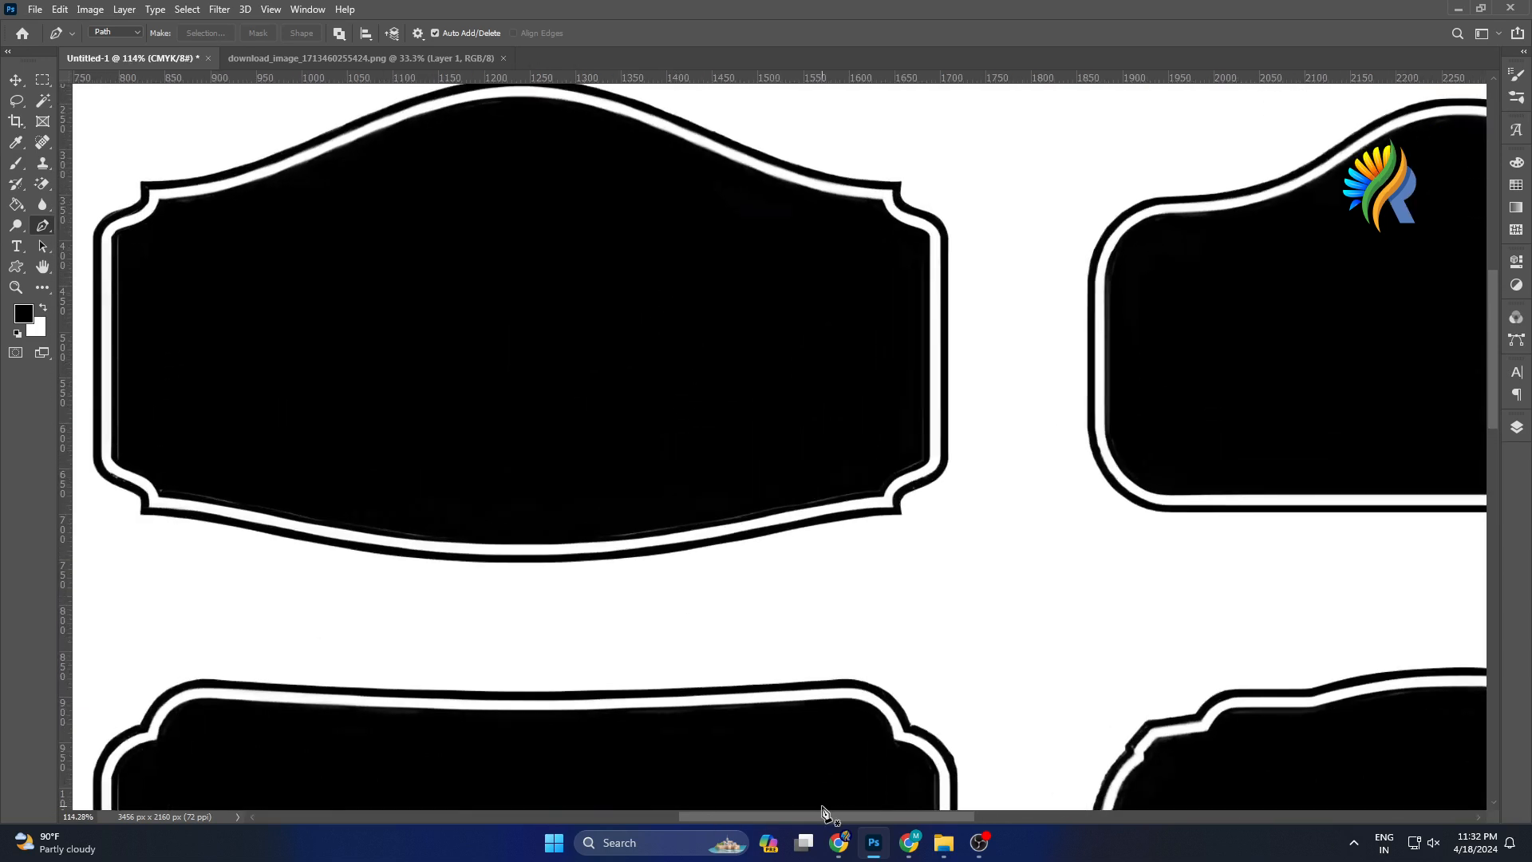
pyautogui.moveTo(807, 816); pyautogui.dragTo(761, 817)
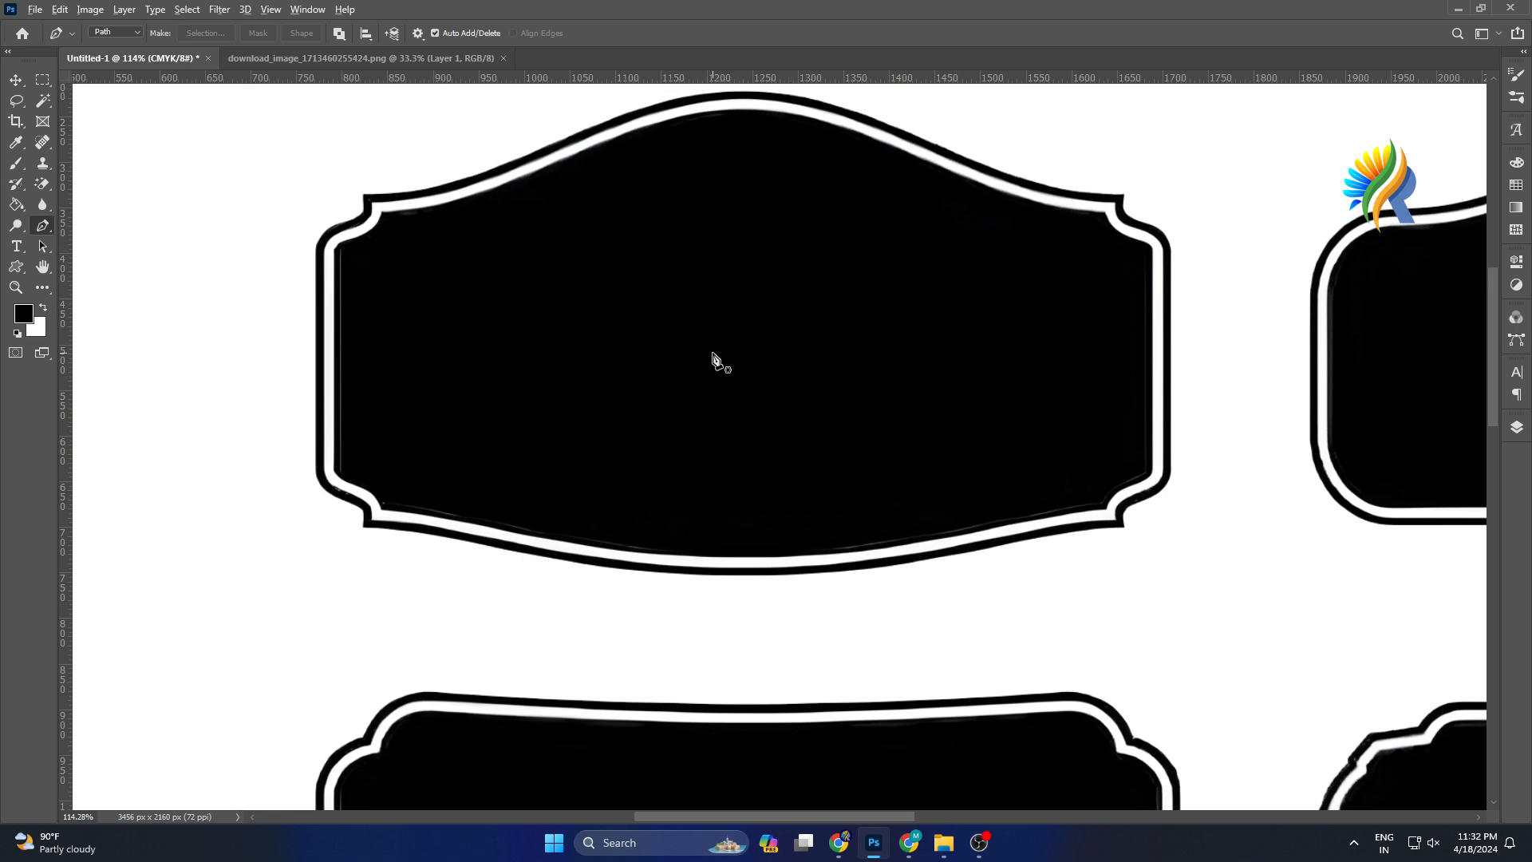
pyautogui.scroll(1, 712, 359)
pyautogui.scroll(1, 712, 359)
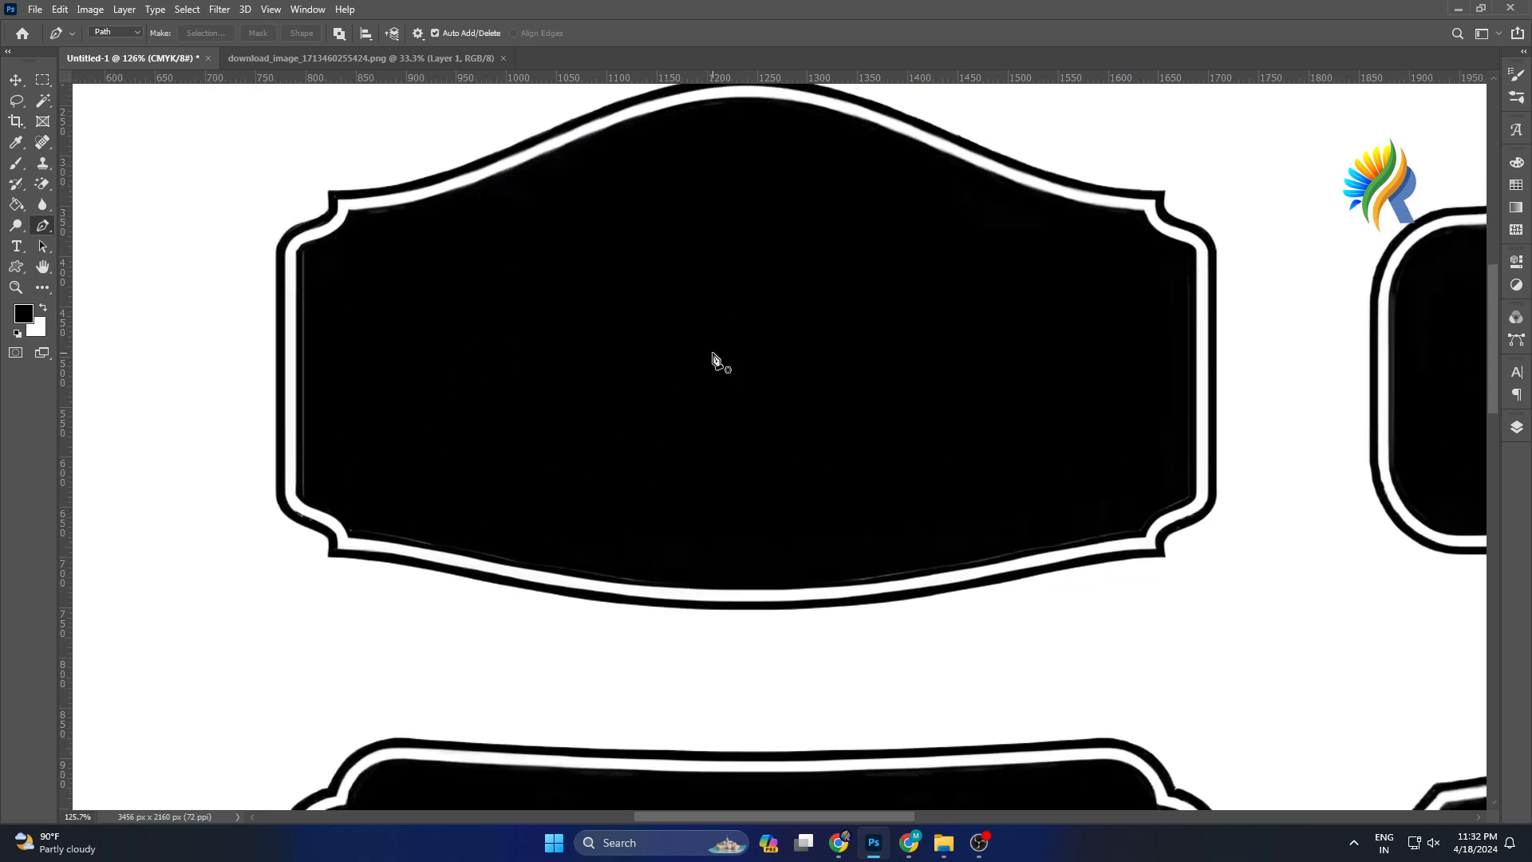
pyautogui.scroll(1, 716, 360)
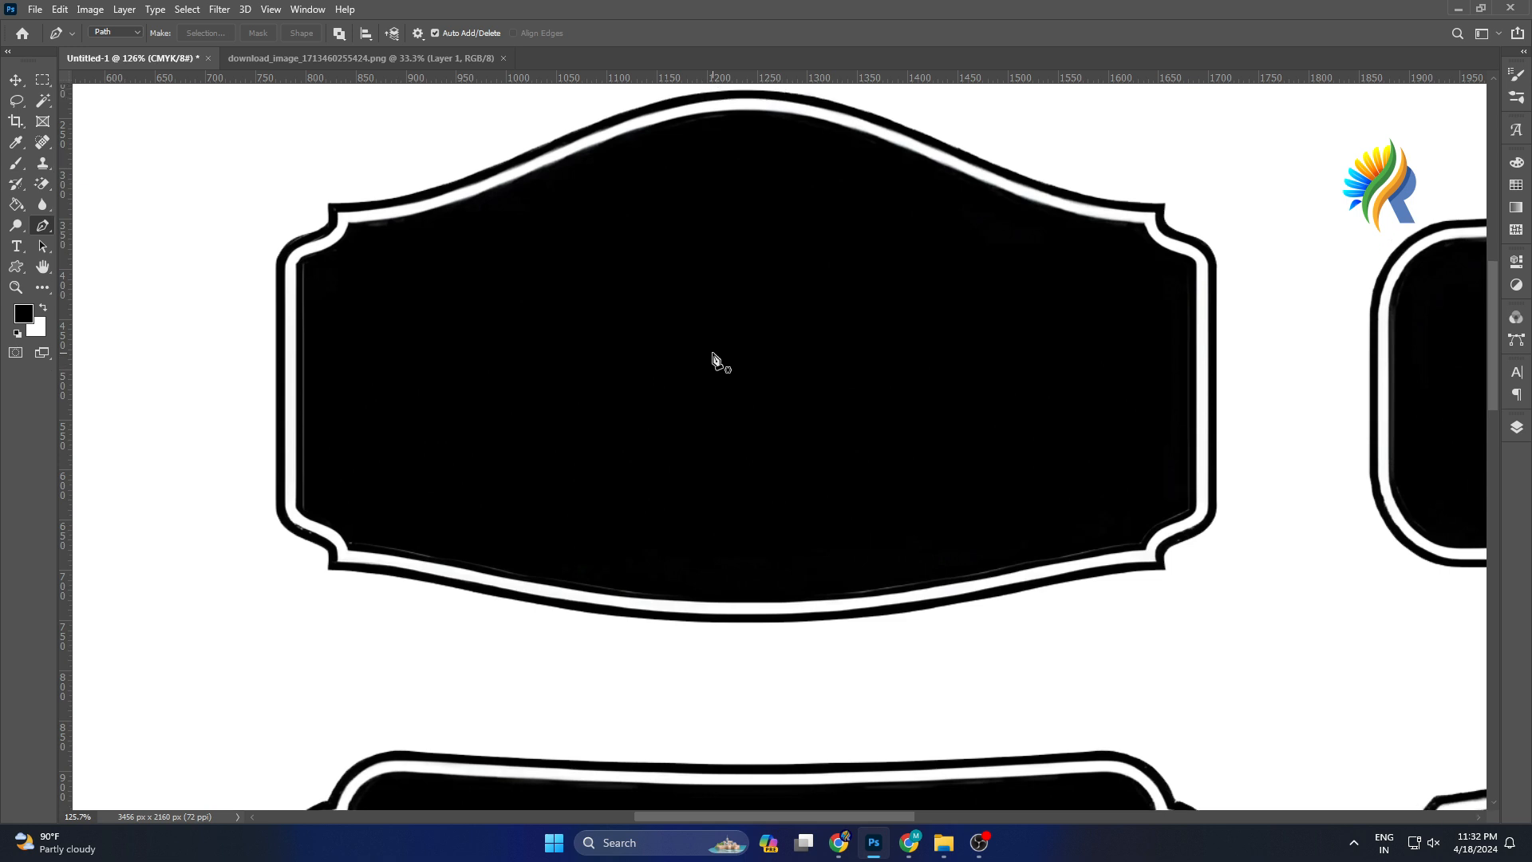
pyautogui.scroll(1, 715, 360)
pyautogui.scroll(1, 706, 363)
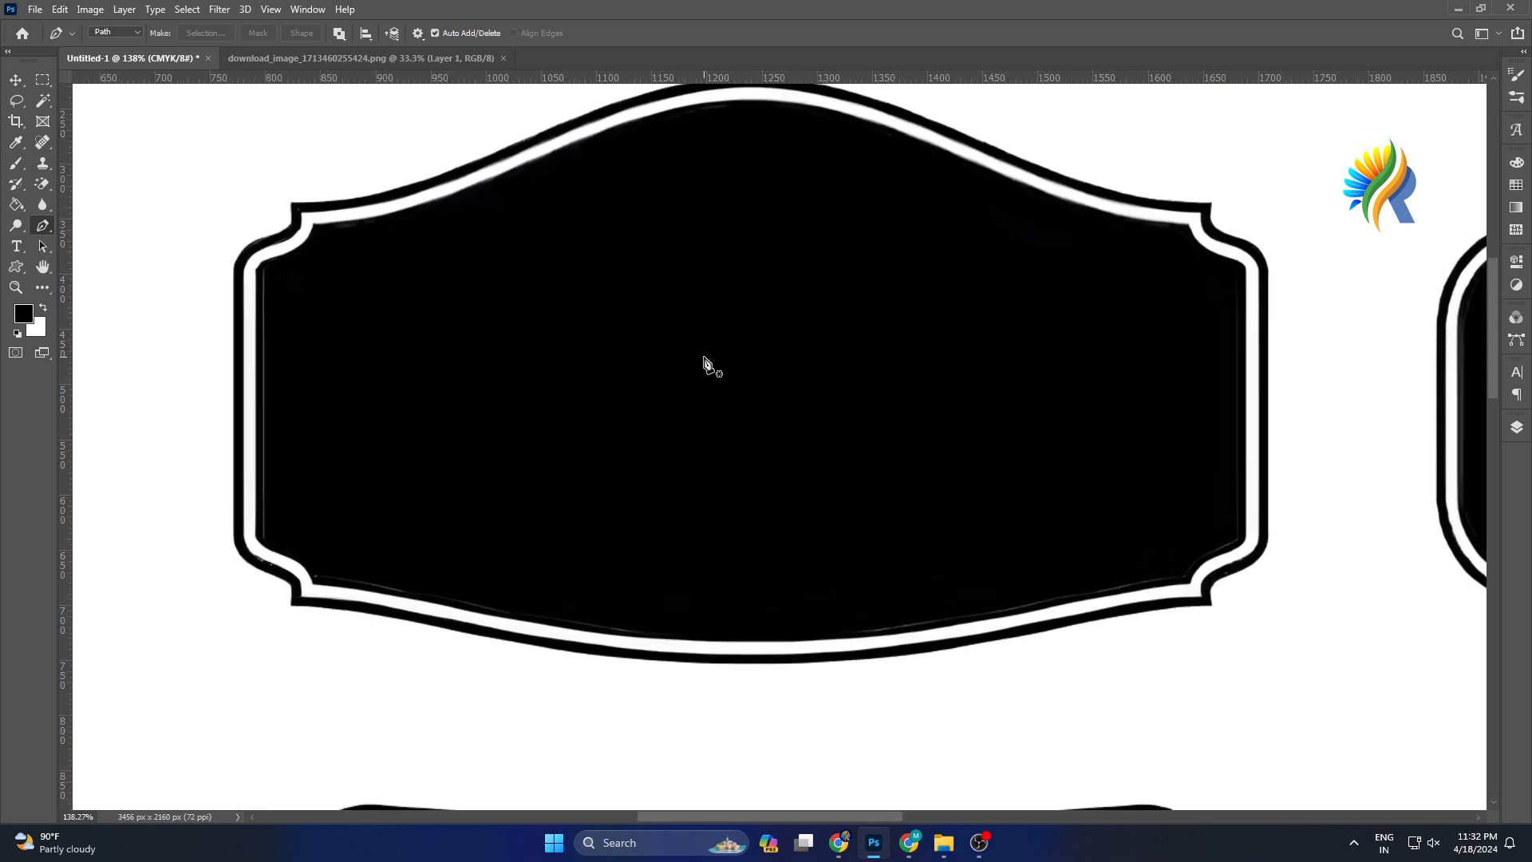
pyautogui.scroll(6, 706, 365)
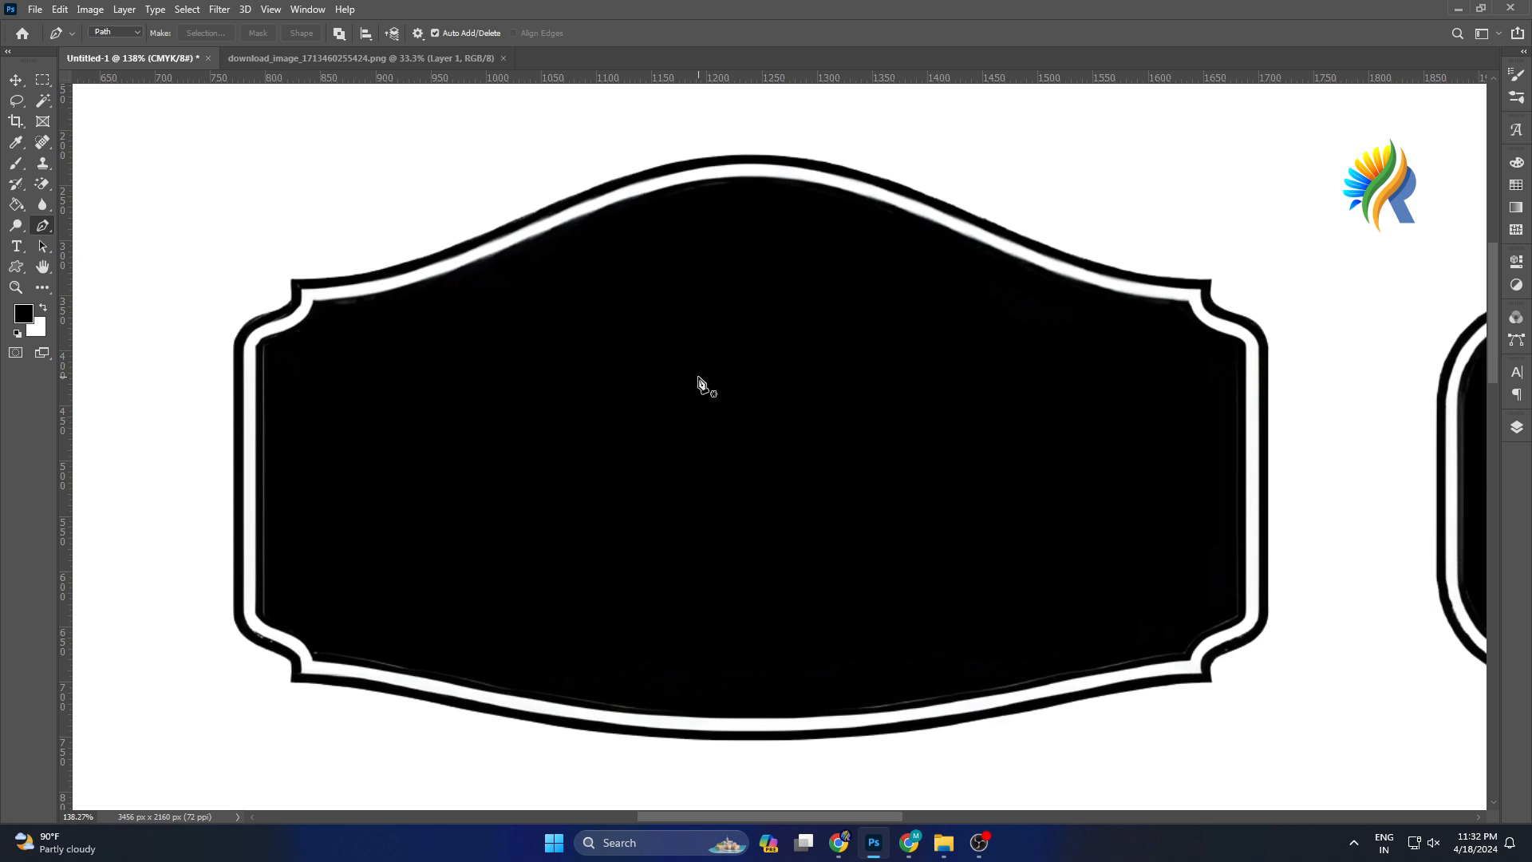
pyautogui.scroll(1, 698, 382)
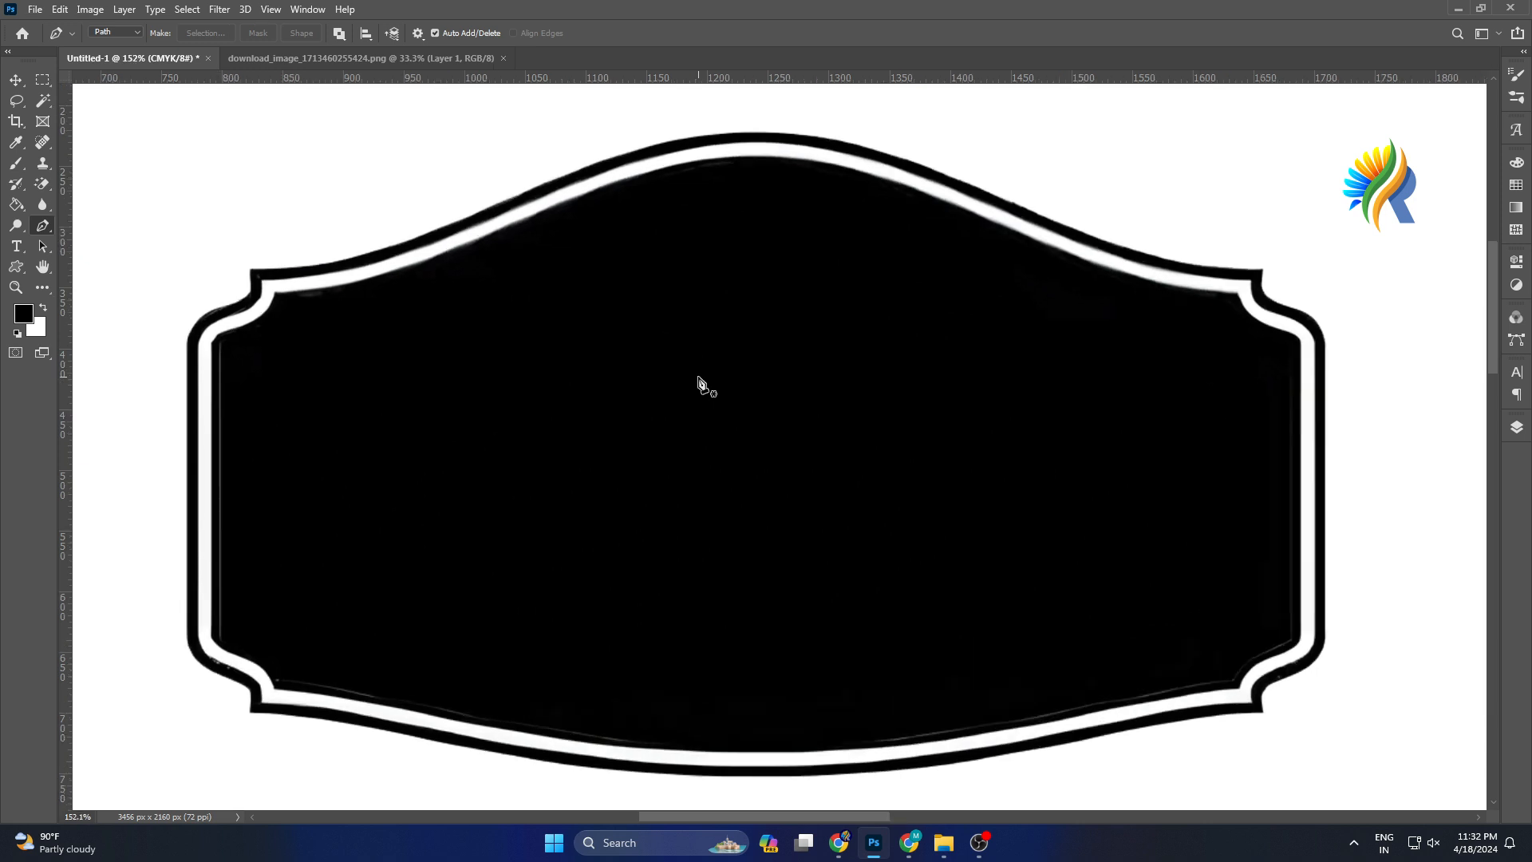
pyautogui.click(210, 344)
pyautogui.scroll(1, 219, 347)
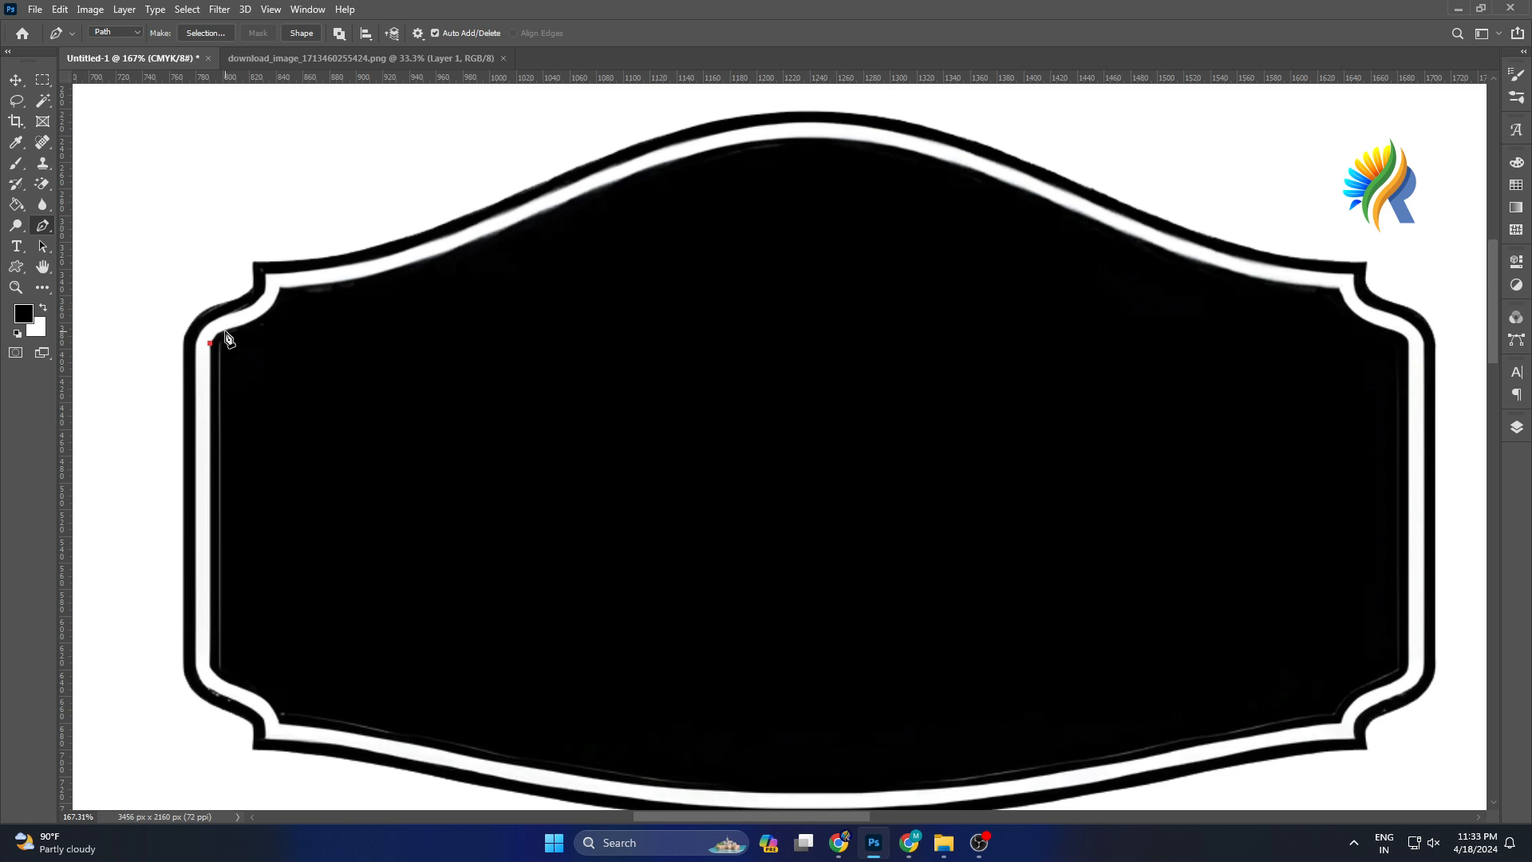
pyautogui.click(224, 331)
pyautogui.click(239, 337)
pyautogui.click(223, 332)
pyautogui.click(221, 332)
pyautogui.scroll(5, 228, 334)
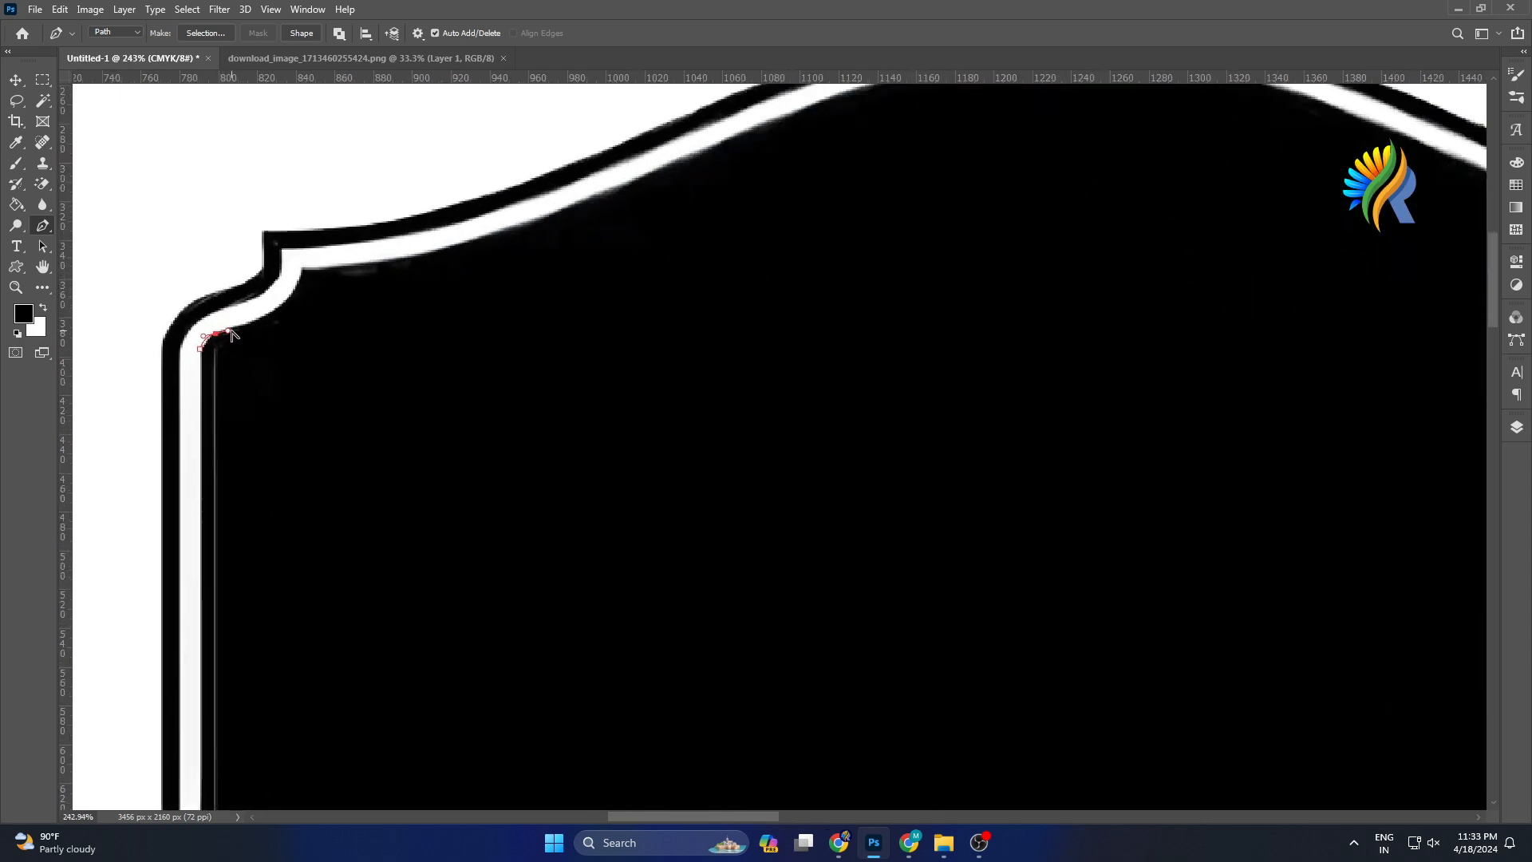
pyautogui.scroll(-4, 233, 336)
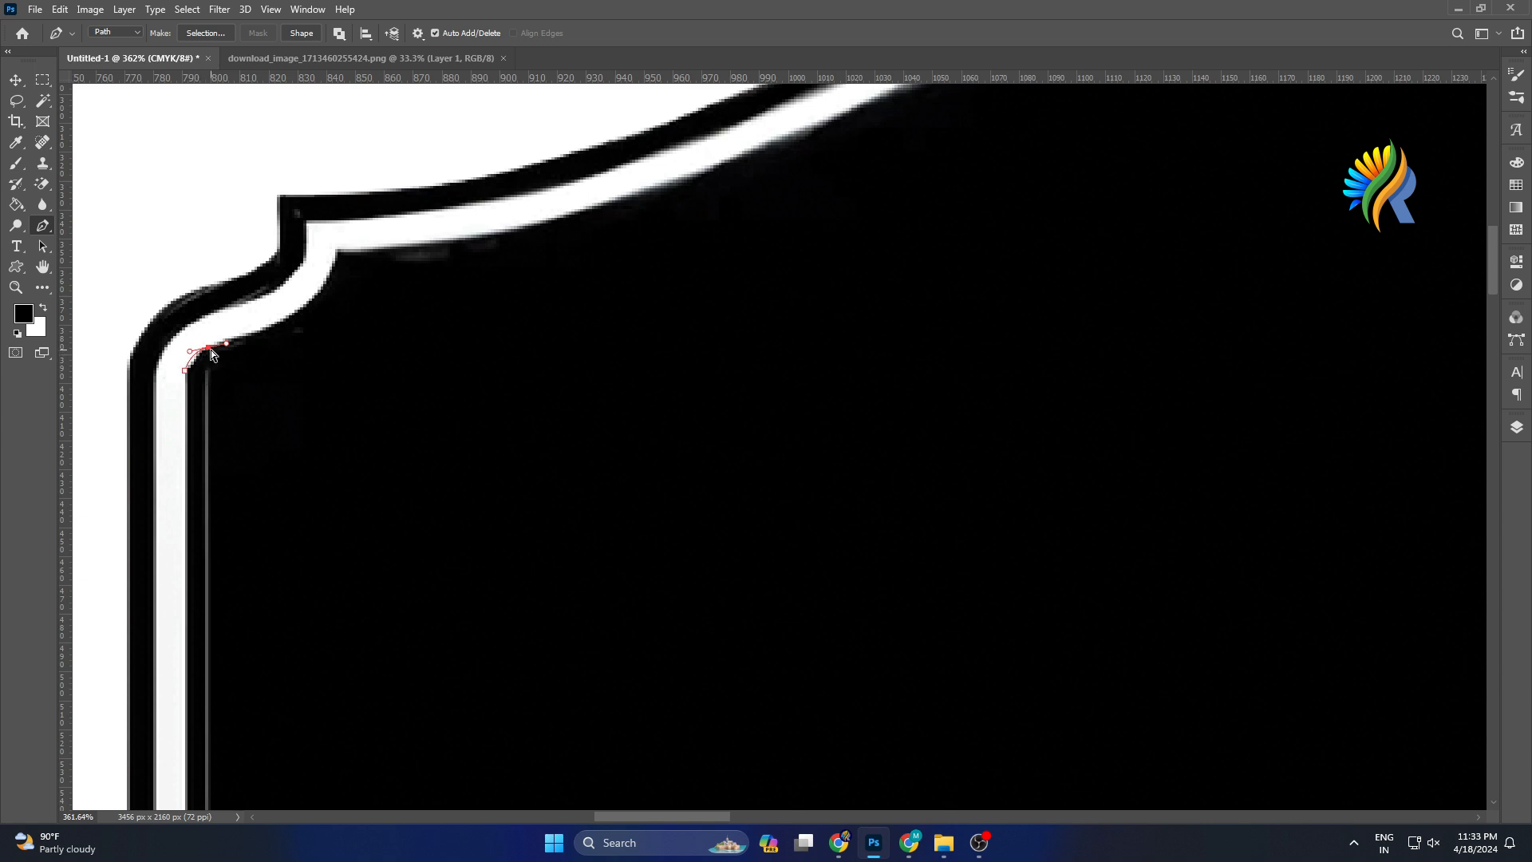
pyautogui.moveTo(211, 351); pyautogui.dragTo(215, 349)
# Add an anchor at the top of the corner notch and remove its outgoing direction handle.
pyautogui.moveTo(335, 249); pyautogui.dragTo(343, 173)
pyautogui.hotkey('ctrl', 'z')
pyautogui.scroll(-1, 234, 349)
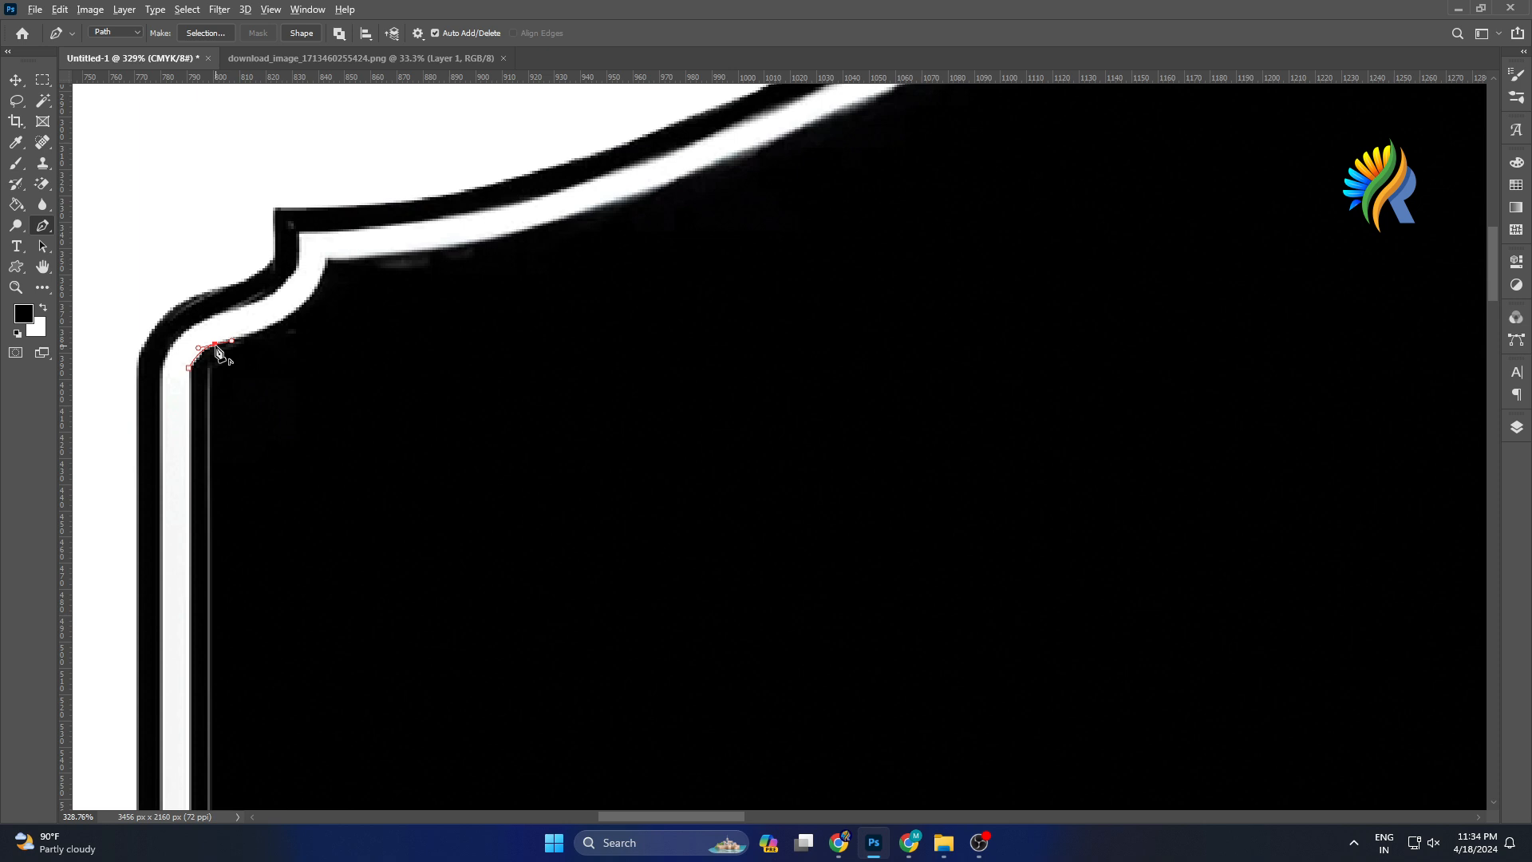
pyautogui.keyDown('alt'); pyautogui.click(216, 345); pyautogui.keyUp('alt')
pyautogui.moveTo(328, 258); pyautogui.dragTo(336, 193)
pyautogui.keyDown('alt'); pyautogui.click(330, 260); pyautogui.keyUp('alt')
# Add a smooth curved anchor midway along the label's rising top edge, following the inner white border.
pyautogui.scroll(-2, 522, 362)
pyautogui.scroll(-1, 525, 364)
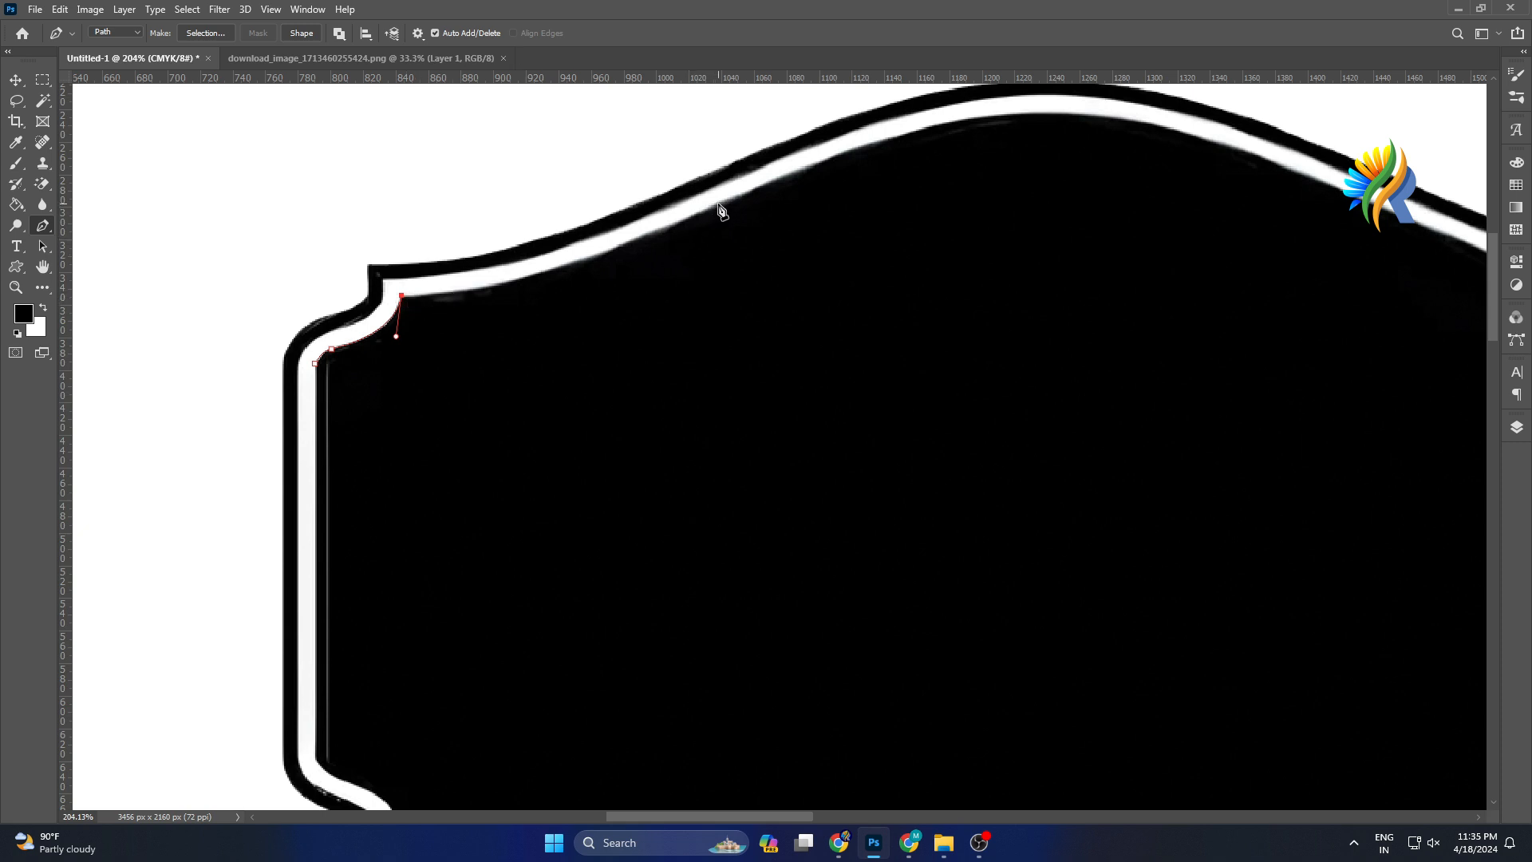
pyautogui.moveTo(719, 200); pyautogui.dragTo(891, 107)
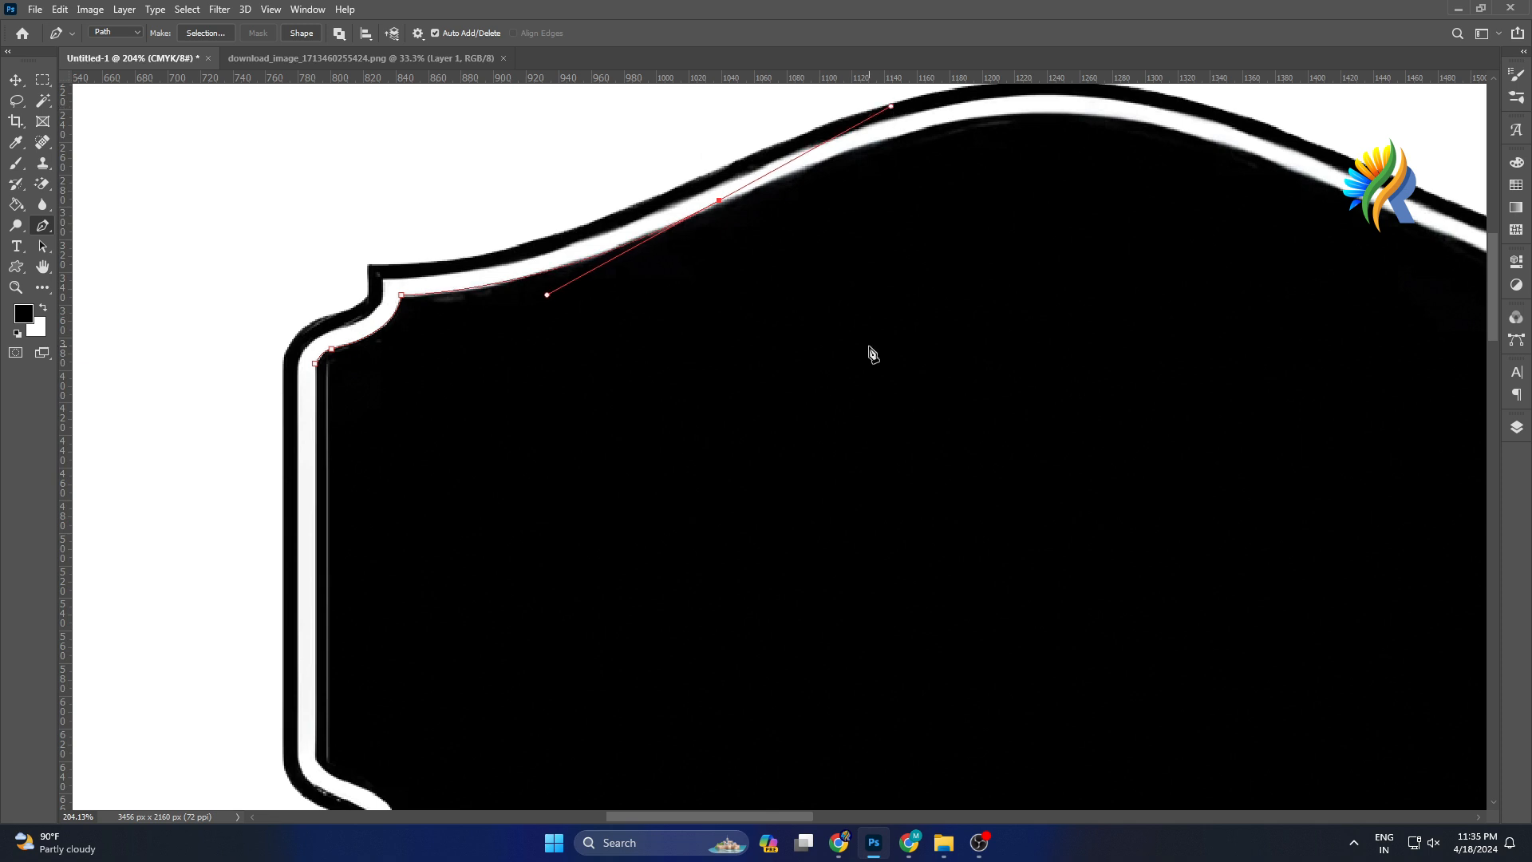
pyautogui.scroll(1, 870, 352)
pyautogui.scroll(1, 774, 307)
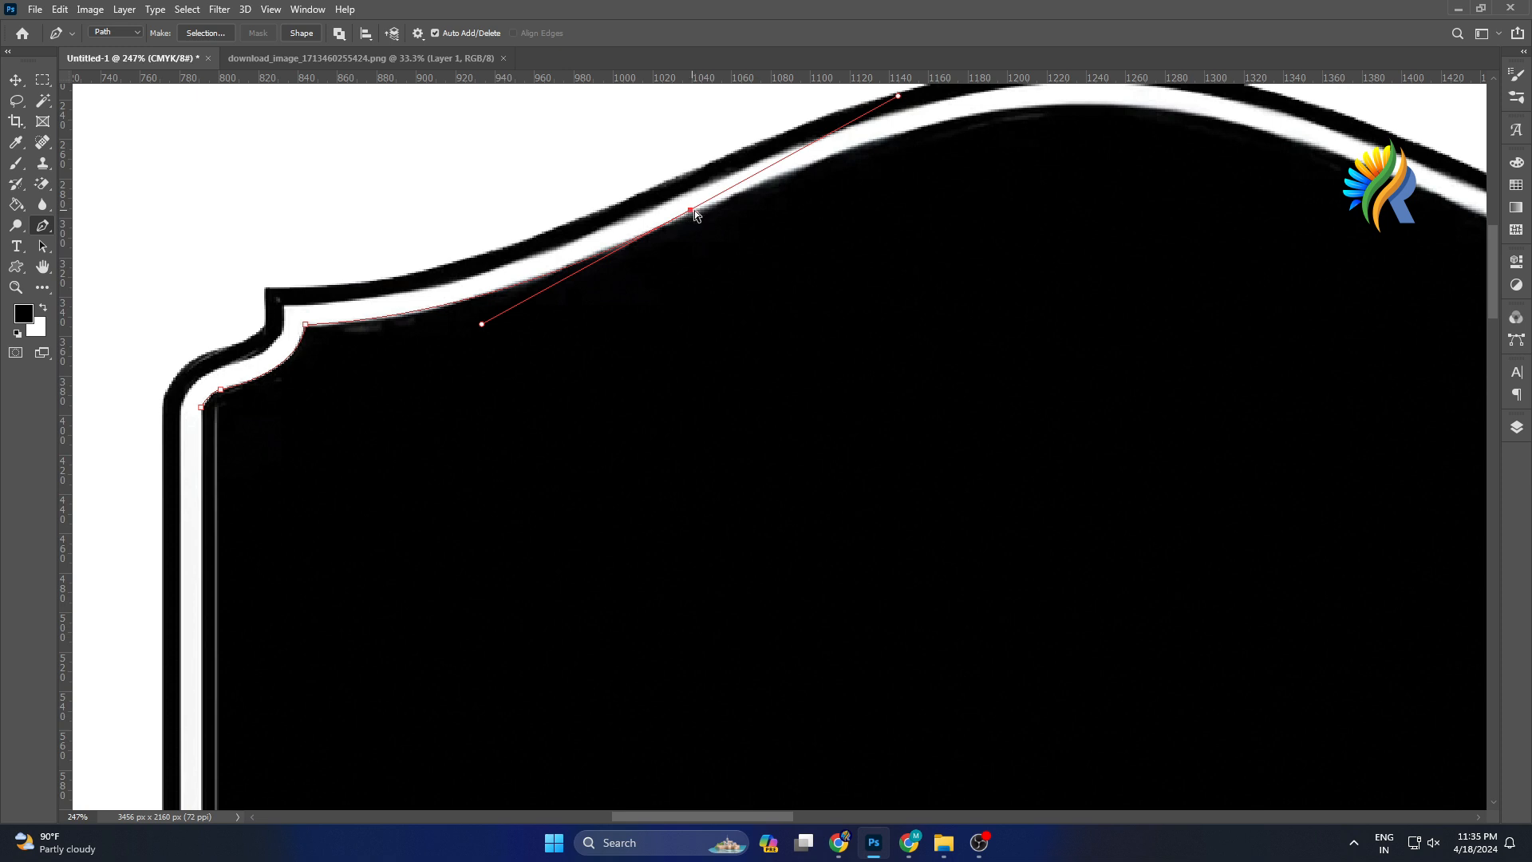
pyautogui.moveTo(691, 214); pyautogui.dragTo(698, 214)
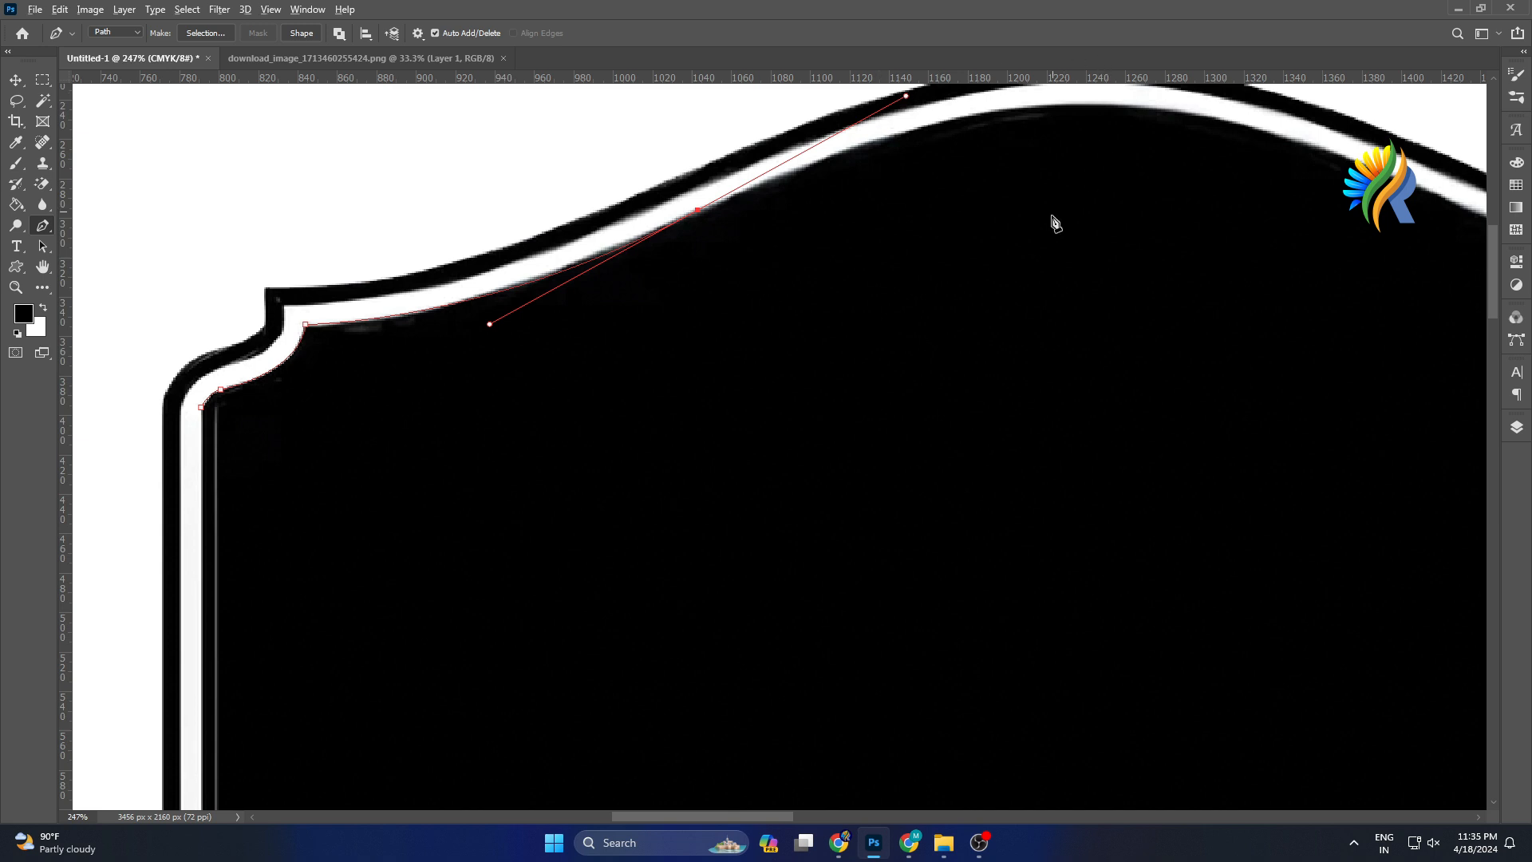
# Remove the mid-edge anchor's forward handle and add a curved anchor just past the top crest of the label.
pyautogui.scroll(-2, 1052, 213)
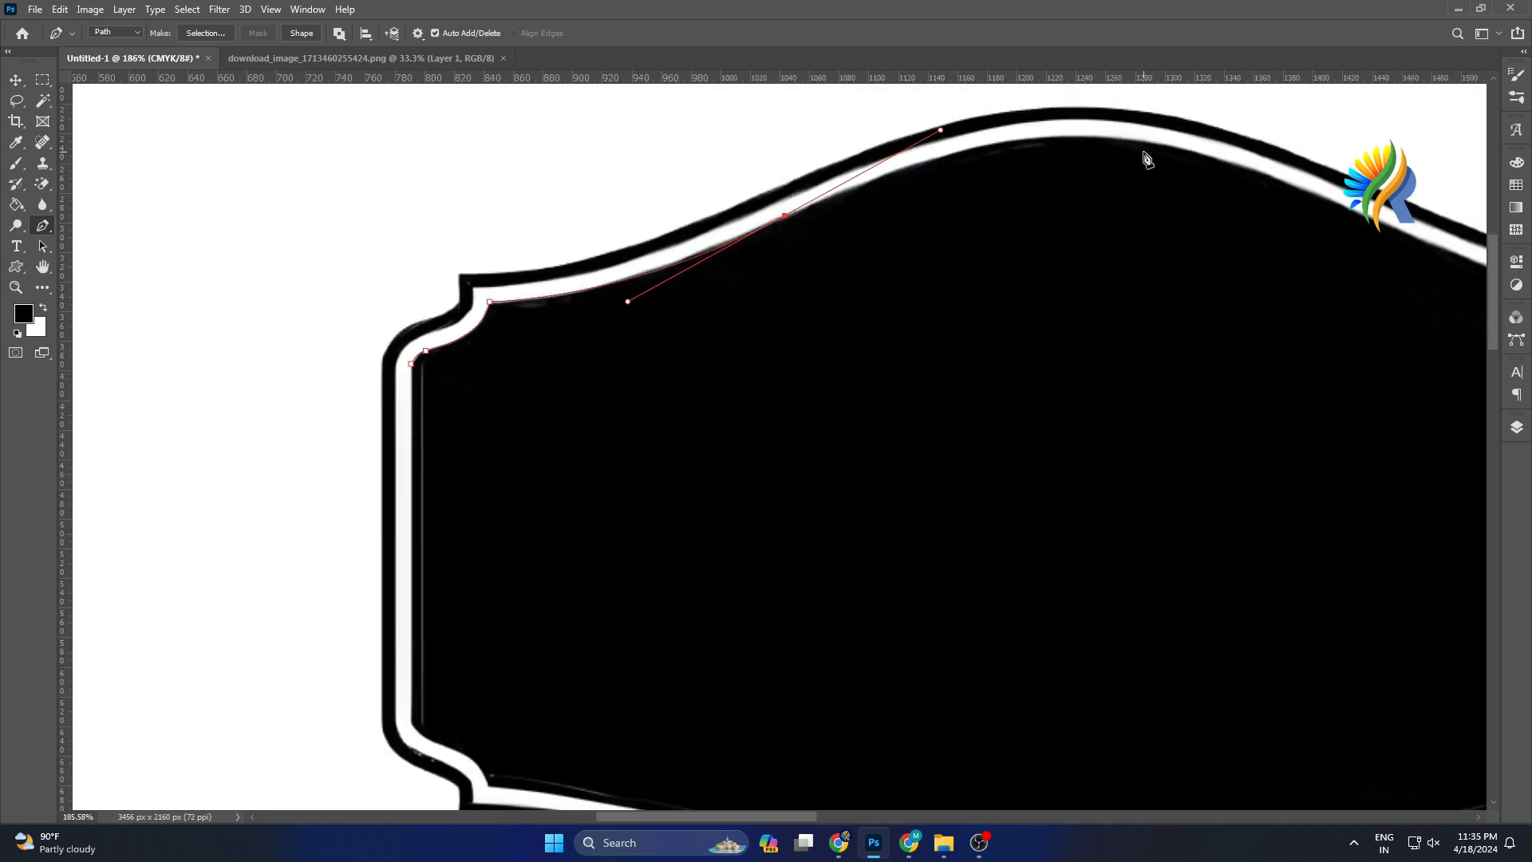
pyautogui.scroll(1, 1116, 191)
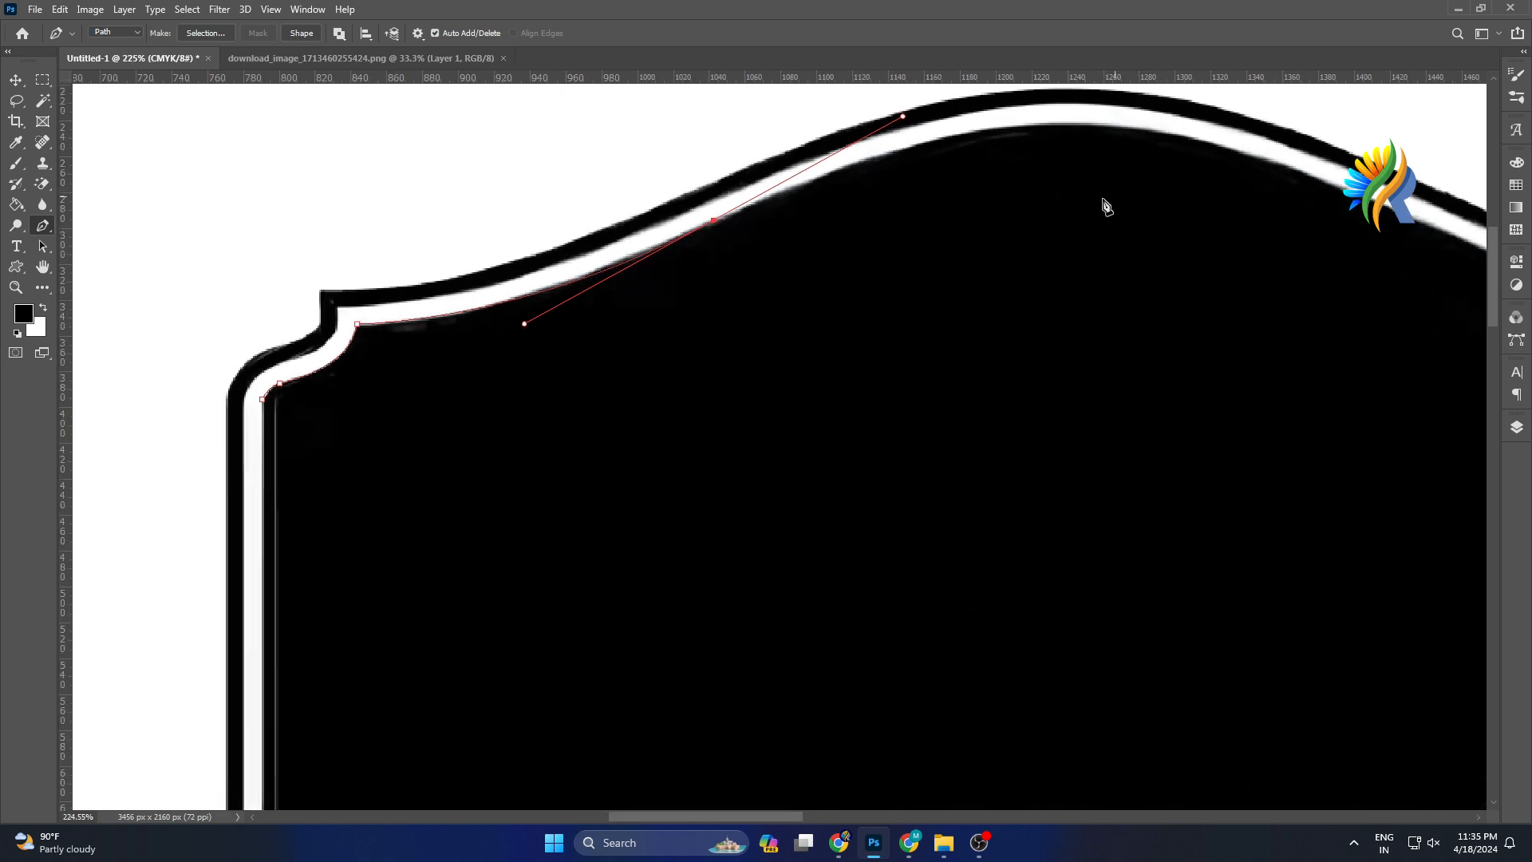
pyautogui.click(714, 222)
pyautogui.click(1184, 135)
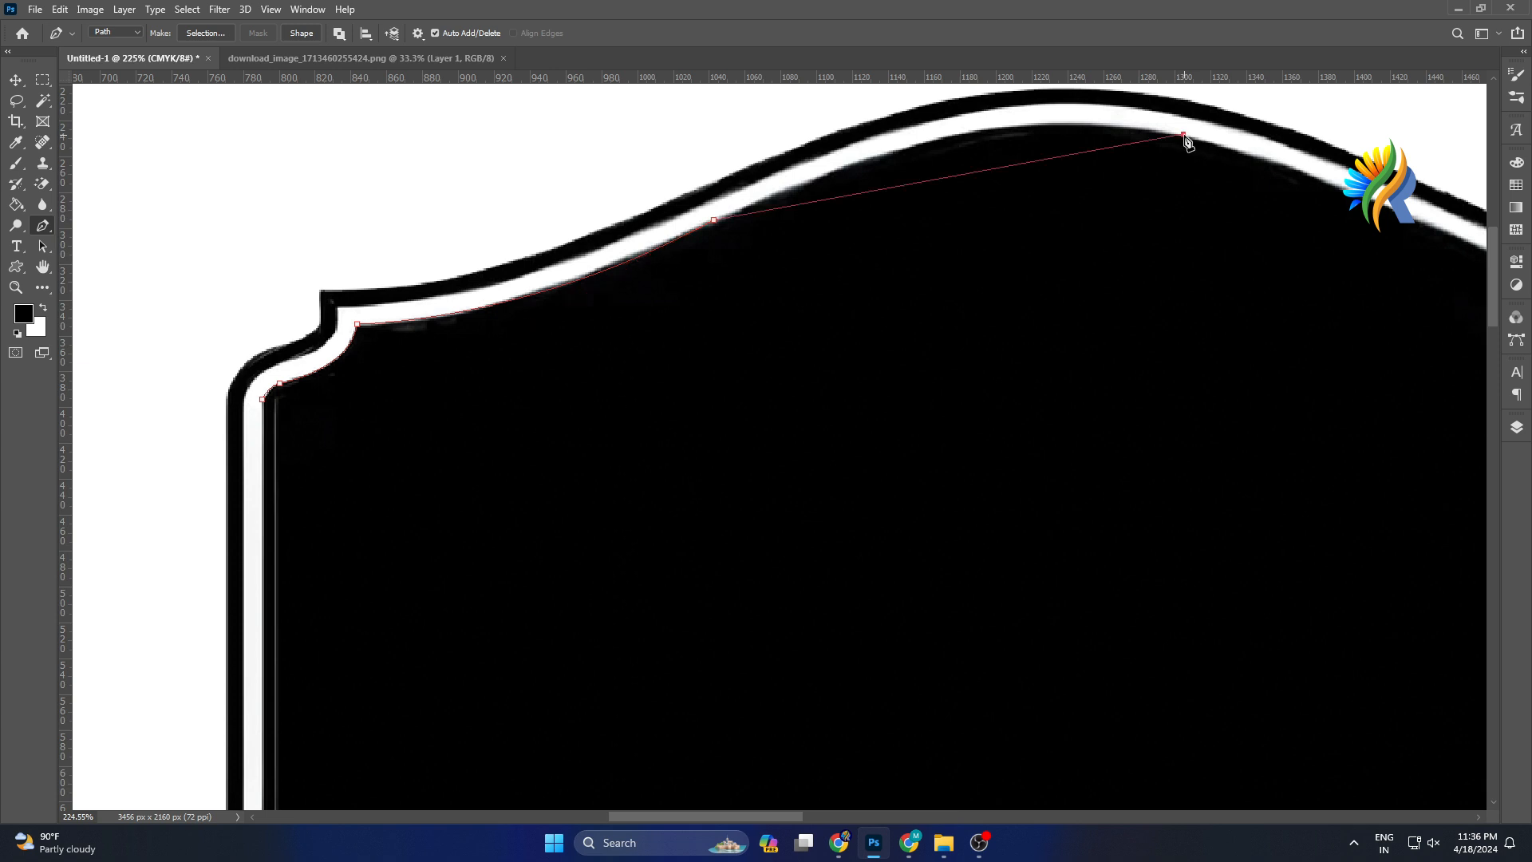
pyautogui.moveTo(1186, 137); pyautogui.dragTo(1349, 177)
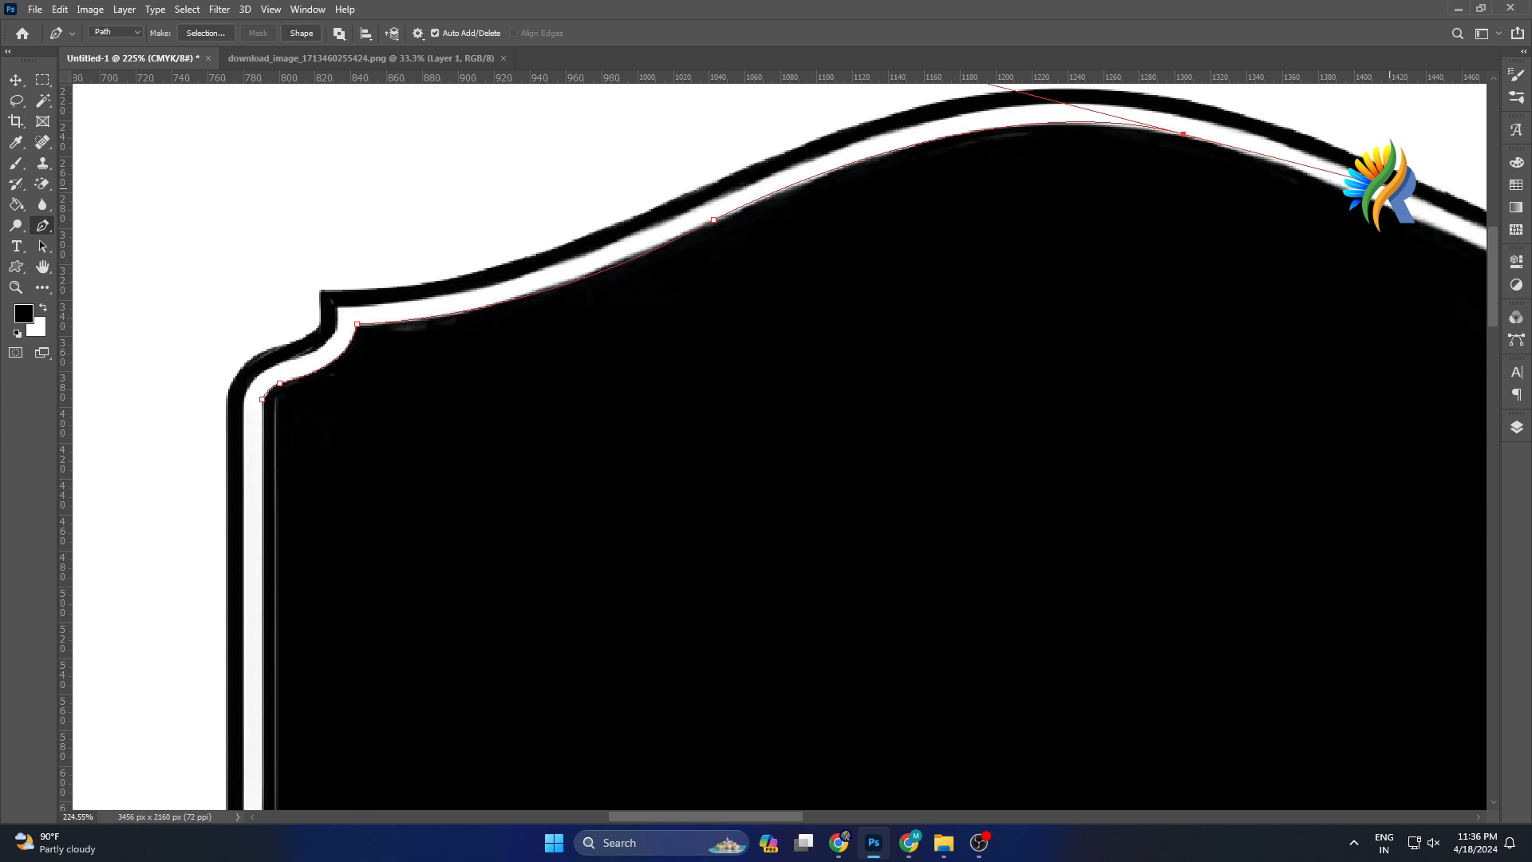
pyautogui.moveTo(1349, 177); pyautogui.dragTo(1361, 180)
# Nudge the anchor just past the top crest so the curve follows the inner white border.
pyautogui.scroll(-2, 1251, 188)
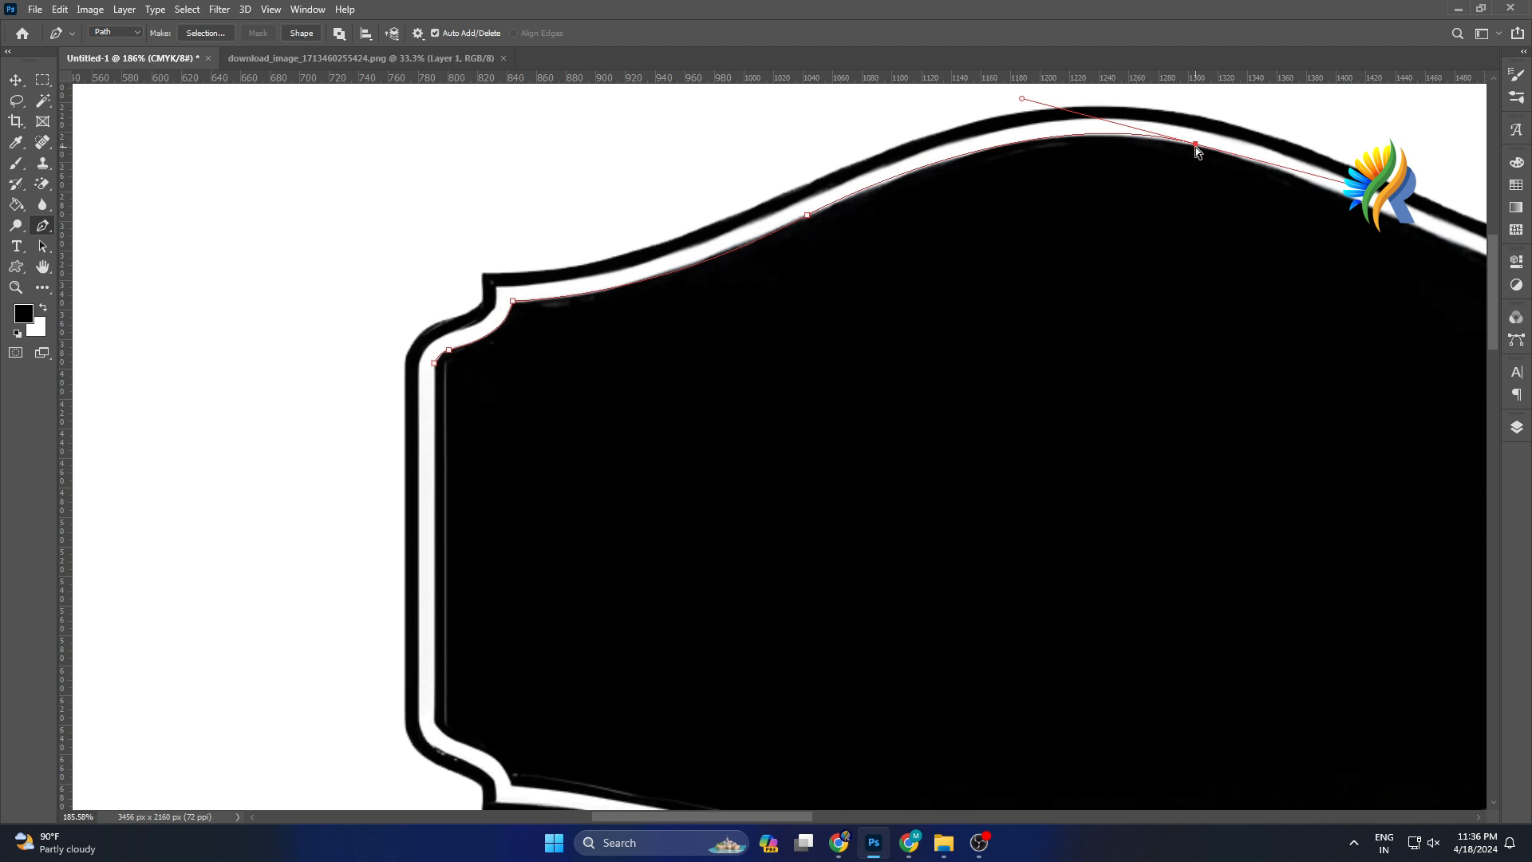
pyautogui.moveTo(1195, 145); pyautogui.dragTo(1193, 149)
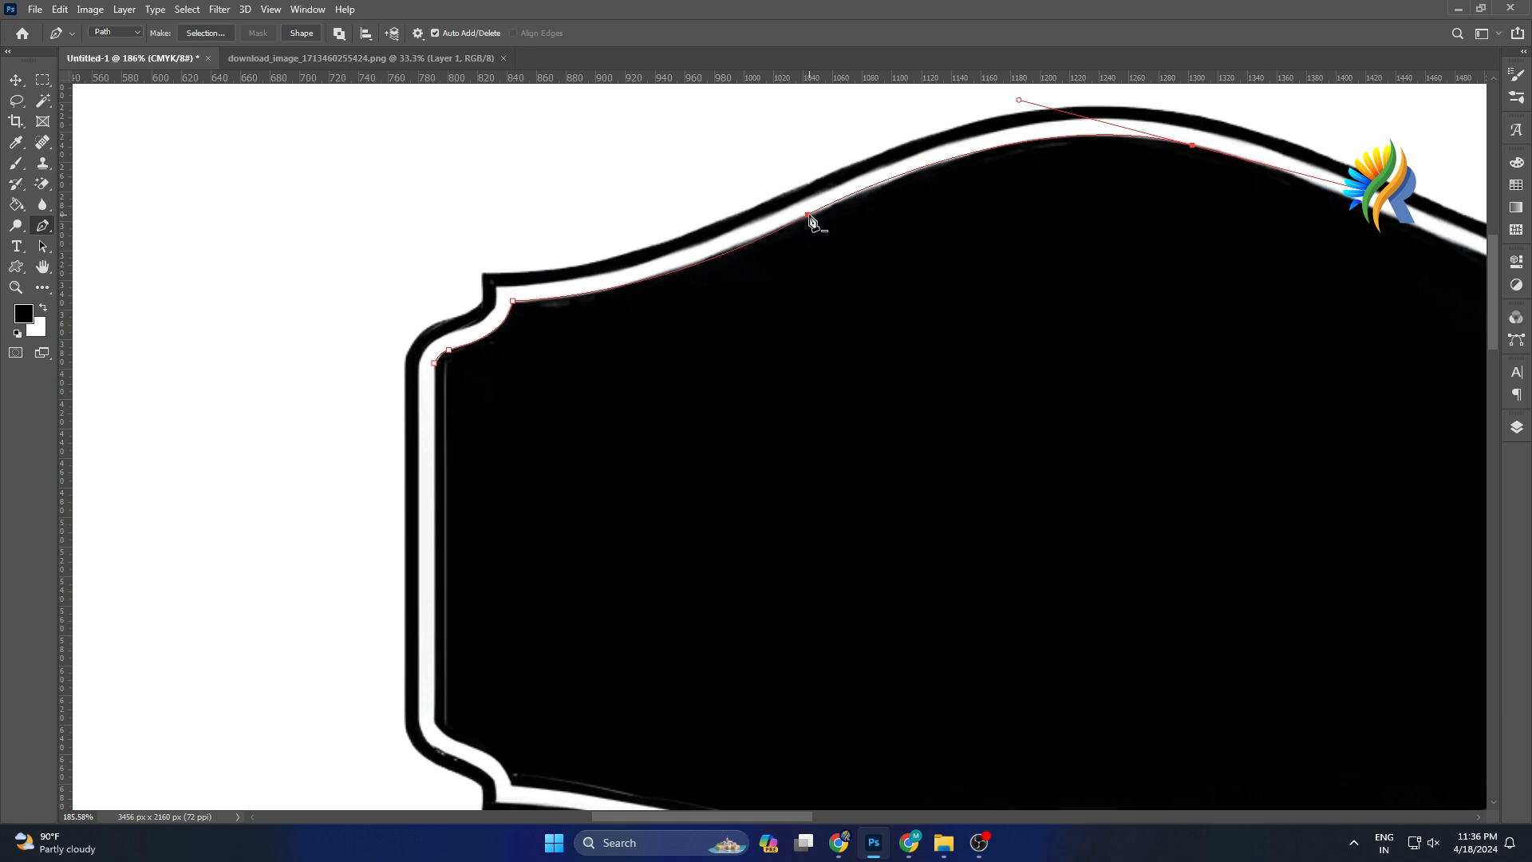
pyautogui.moveTo(1191, 145); pyautogui.dragTo(1196, 148)
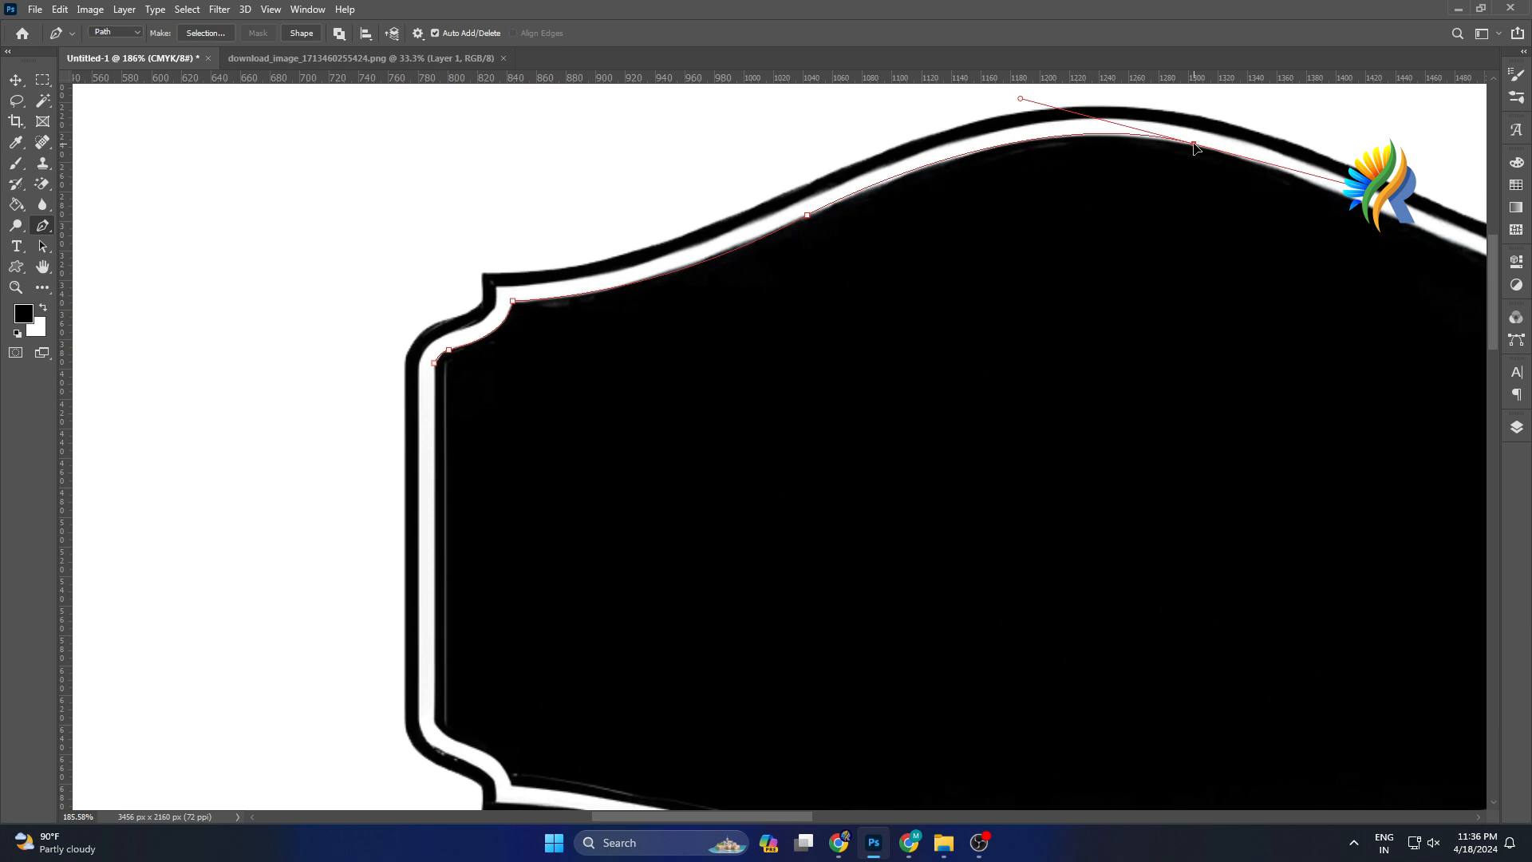
# Show the rulers and add a vertical guide through the label's crest and a horizontal guide across its middle.
pyautogui.scroll(-2, 1183, 223)
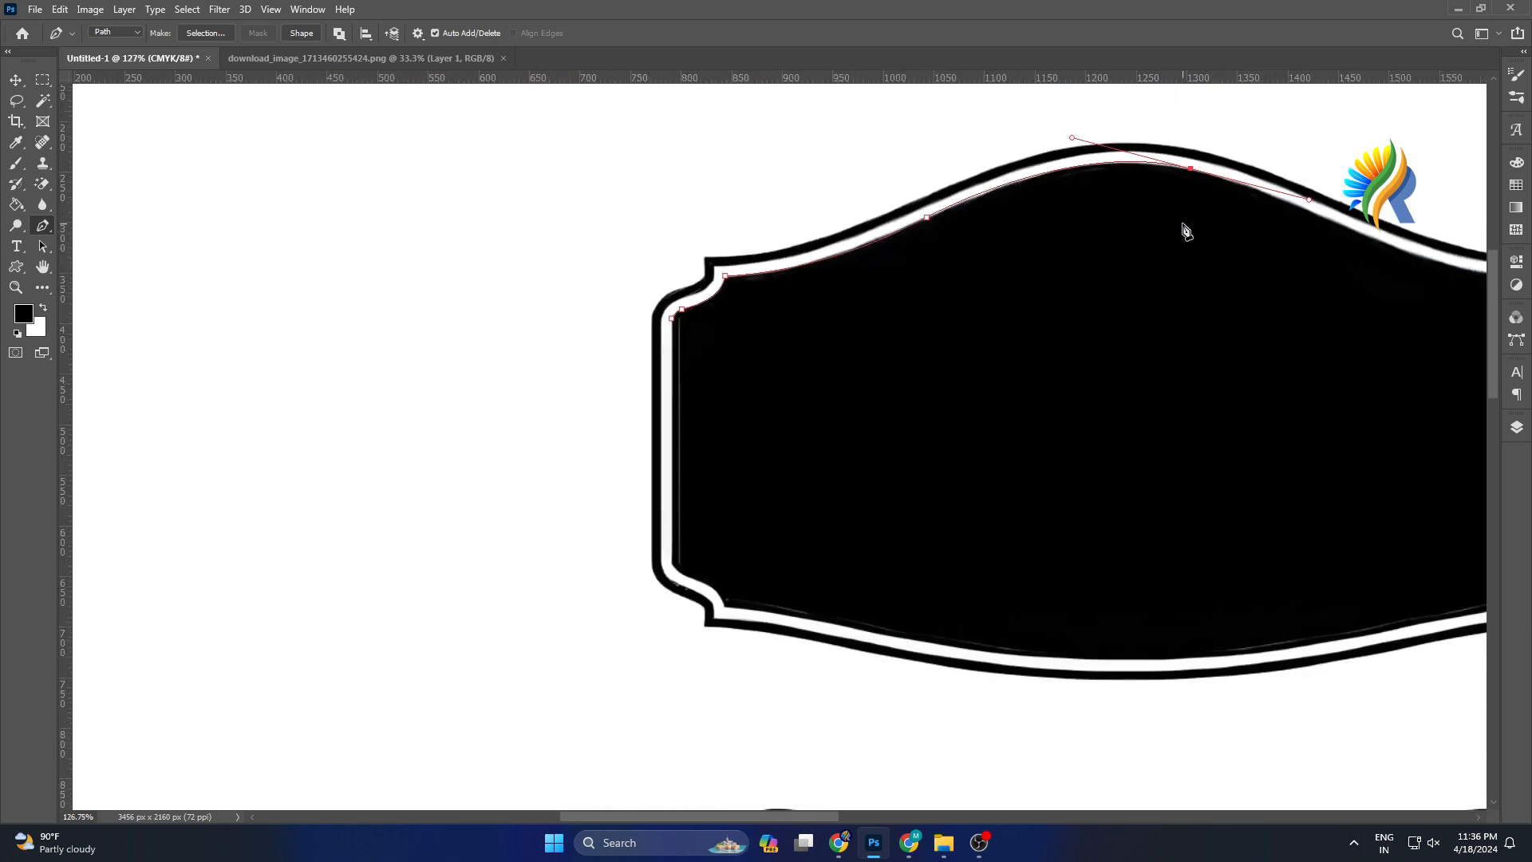
pyautogui.moveTo(721, 815); pyautogui.dragTo(782, 820)
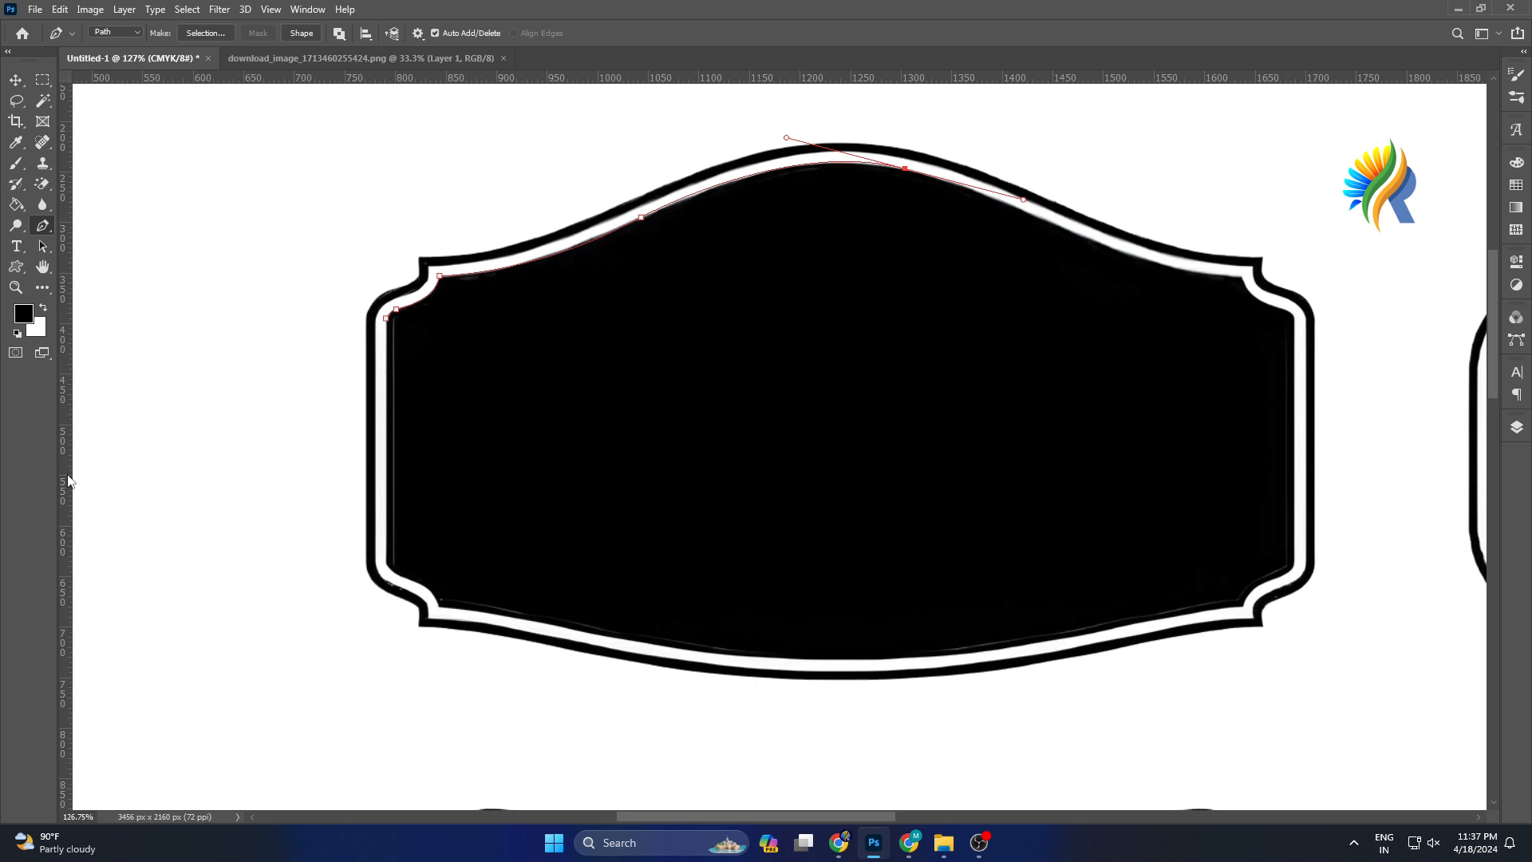
pyautogui.hotkey('ctrl', 'r')
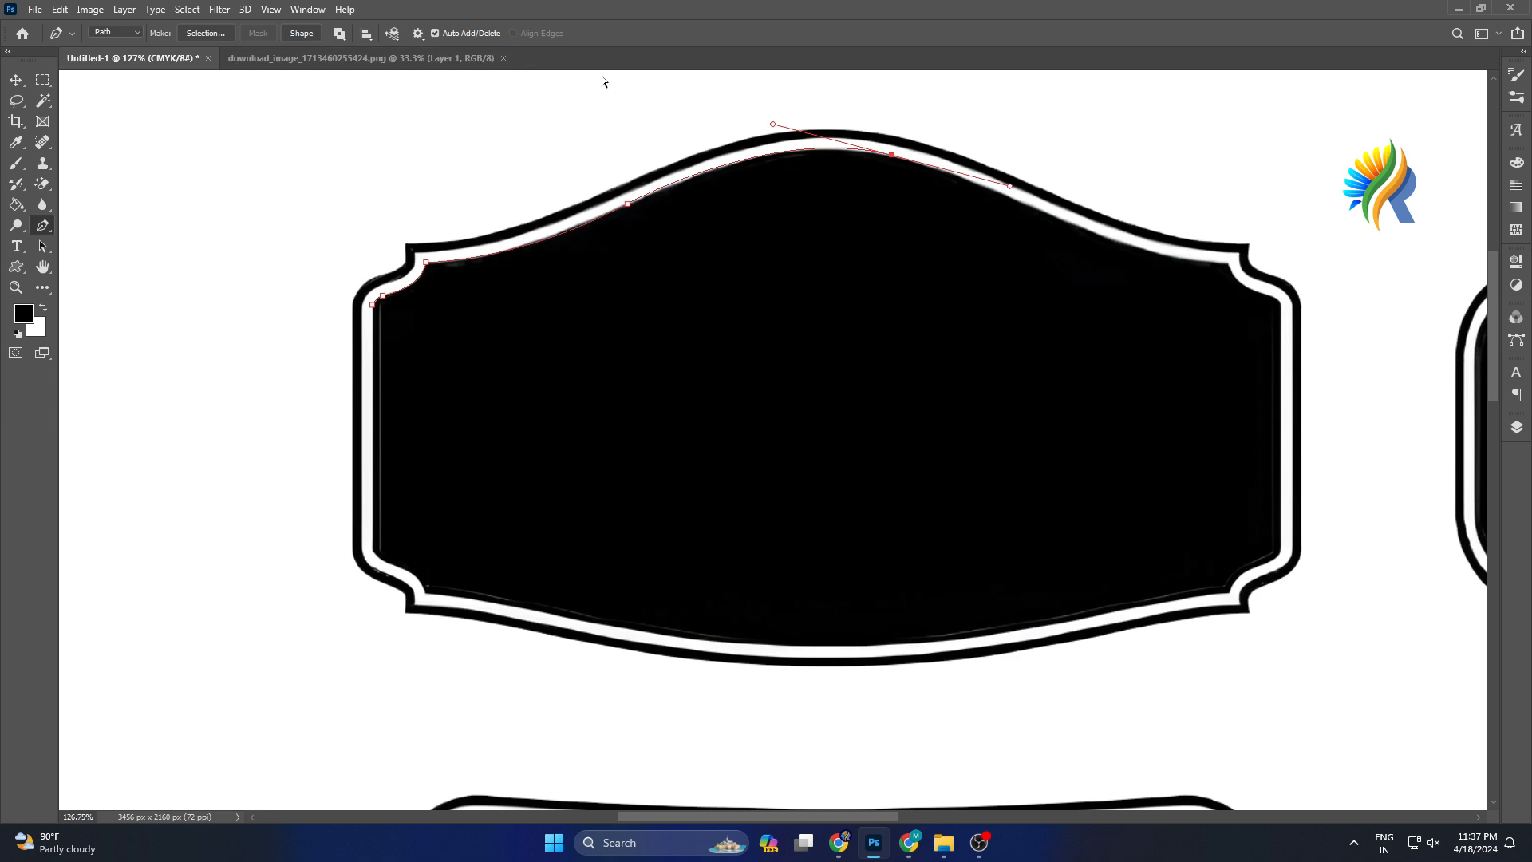
pyautogui.hotkey('ctrl', 'r')
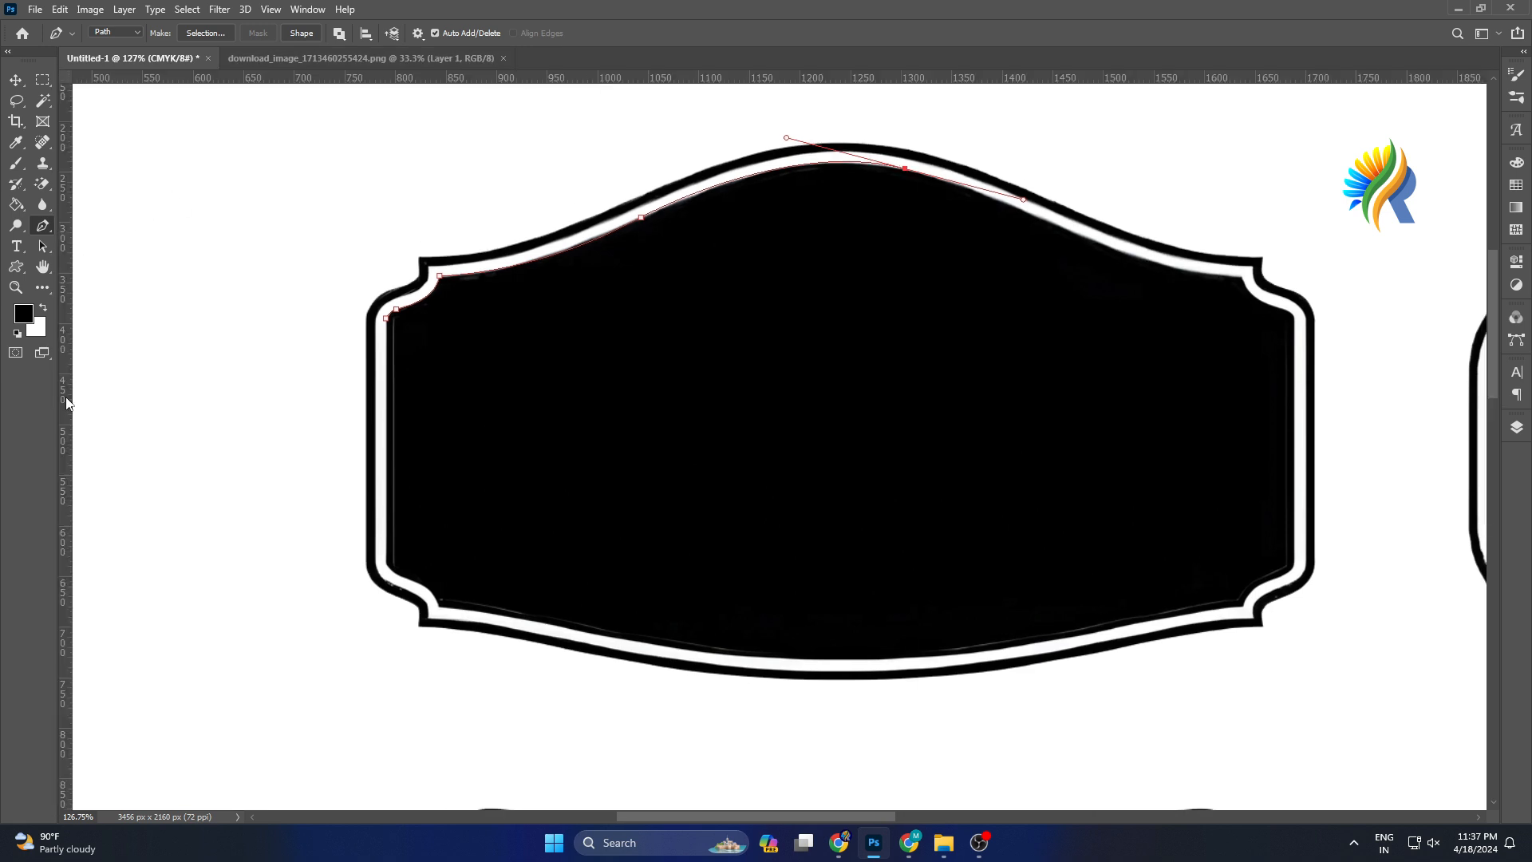
pyautogui.moveTo(67, 406); pyautogui.dragTo(906, 438)
pyautogui.moveTo(728, 82); pyautogui.dragTo(769, 444)
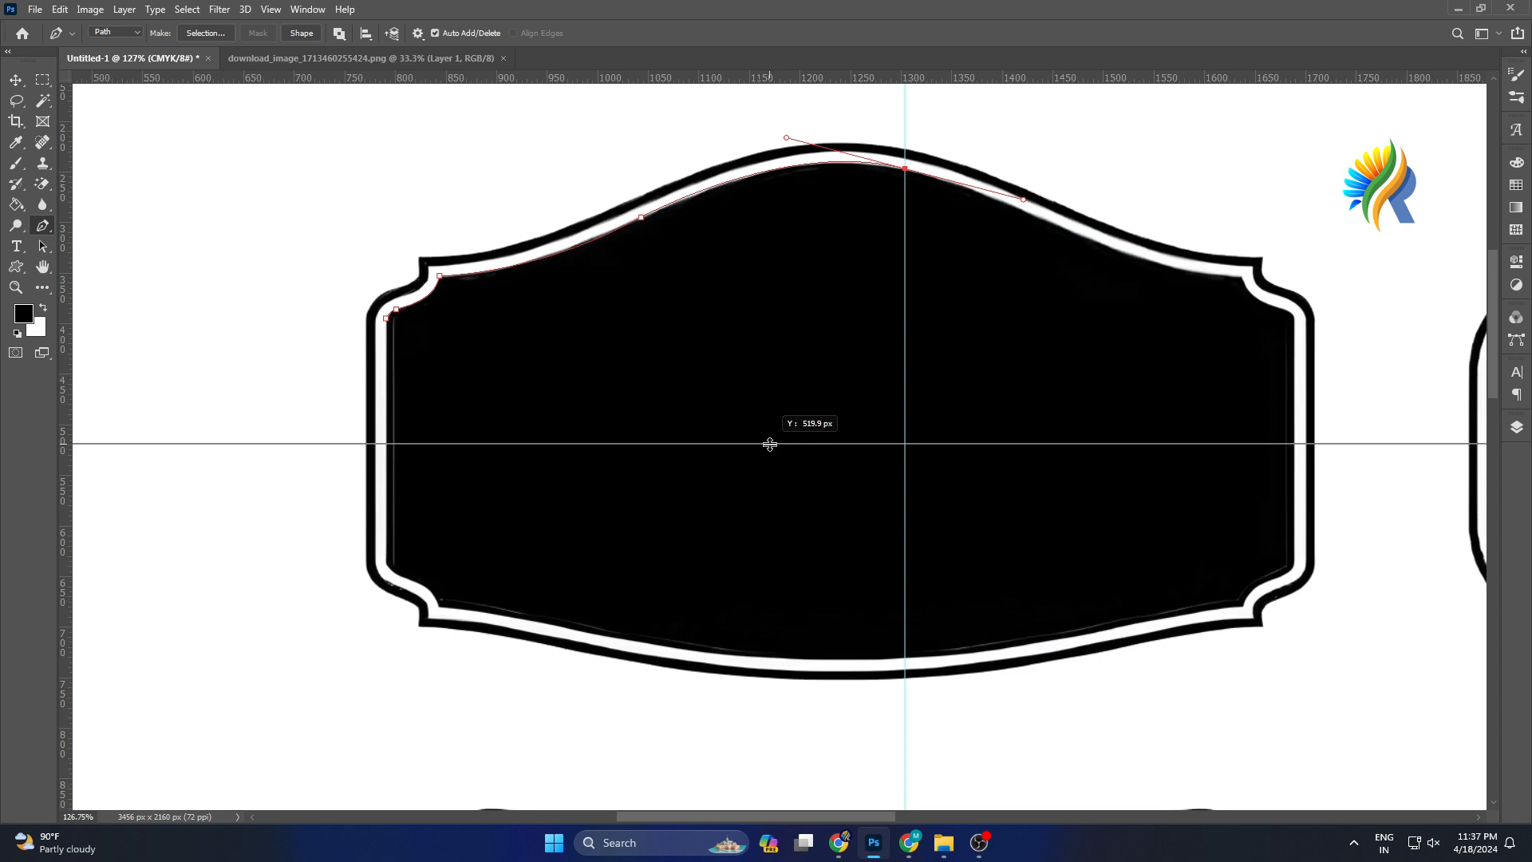
pyautogui.moveTo(769, 444); pyautogui.dragTo(769, 444)
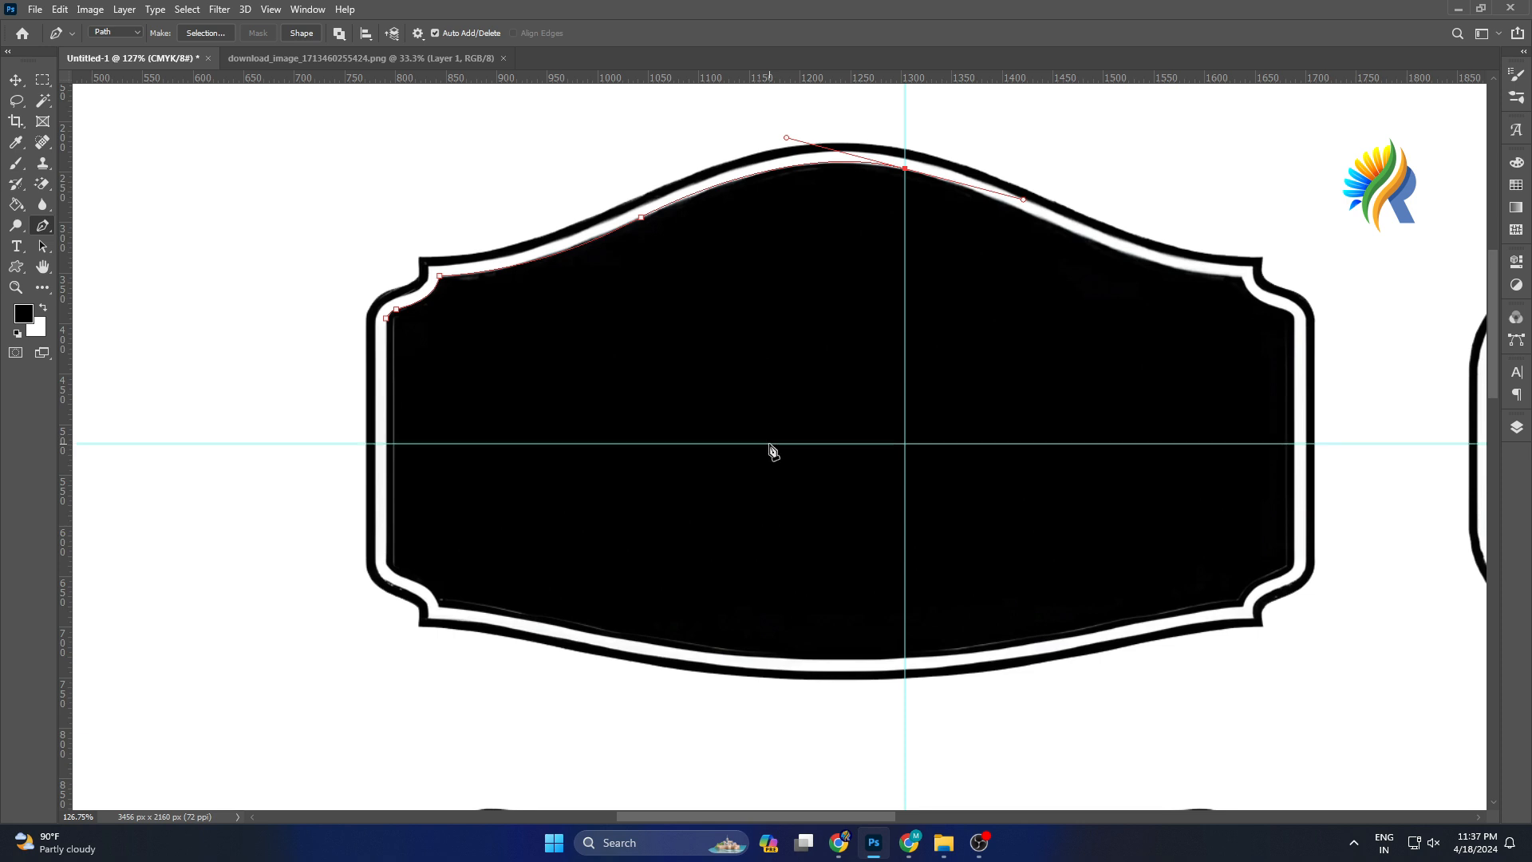
# Continue the path down the vertical guide, along the horizontal guide to the left border, and close it at the starting anchor.
pyautogui.scroll(1, 917, 419)
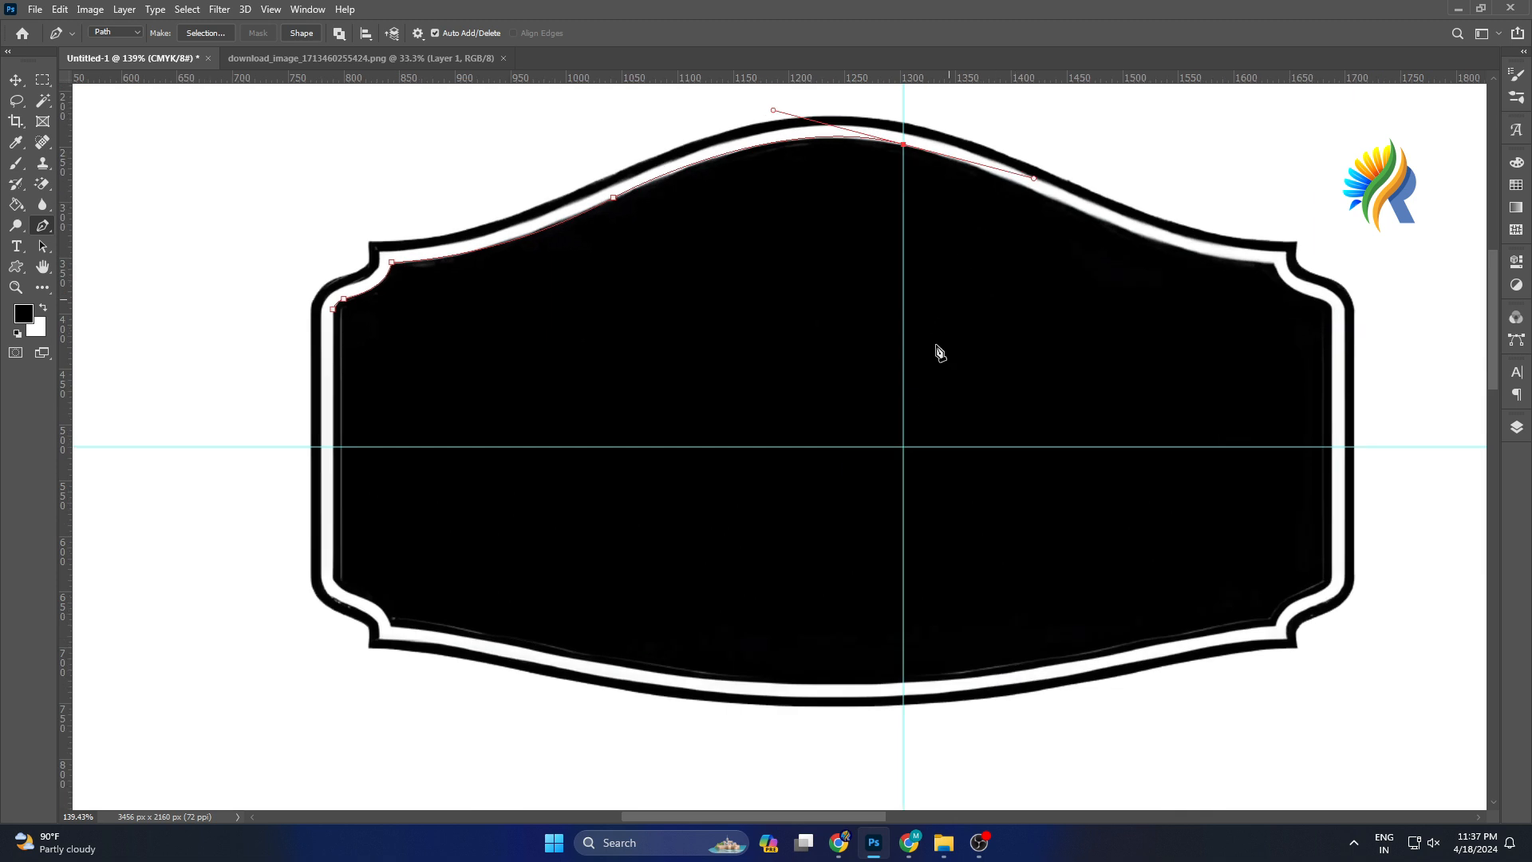
pyautogui.click(903, 447)
pyautogui.hotkey('ctrl', 'z')
pyautogui.keyDown('alt'); pyautogui.click(904, 145); pyautogui.keyUp('alt')
pyautogui.click(903, 446)
pyautogui.click(334, 447)
pyautogui.scroll(2, 413, 407)
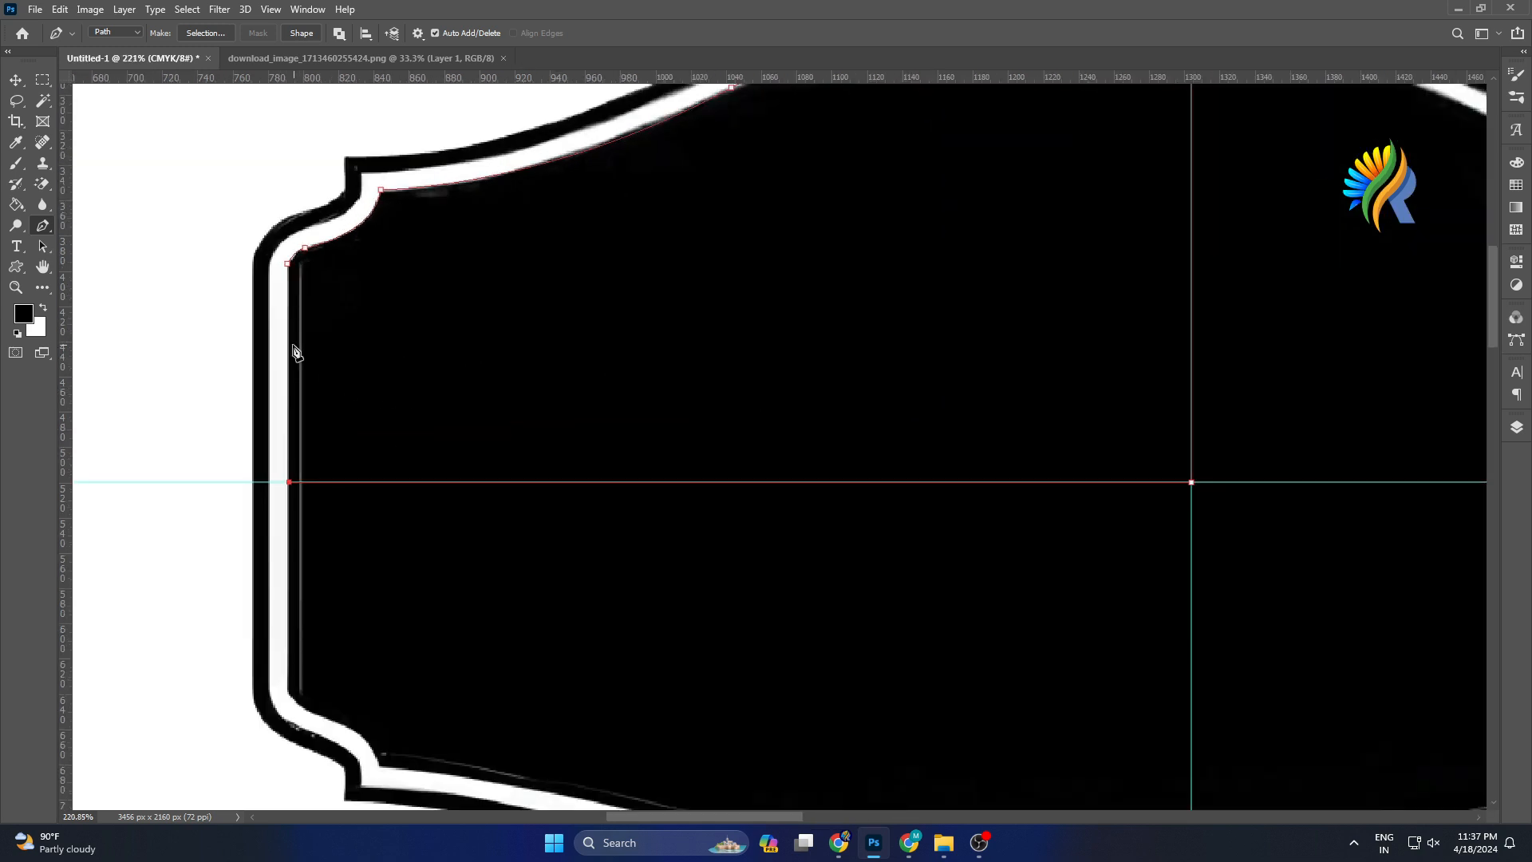
pyautogui.click(287, 263)
# Raise the horizontal guide slightly and nudge the path's left-side anchors onto the inner border.
pyautogui.scroll(1, 314, 476)
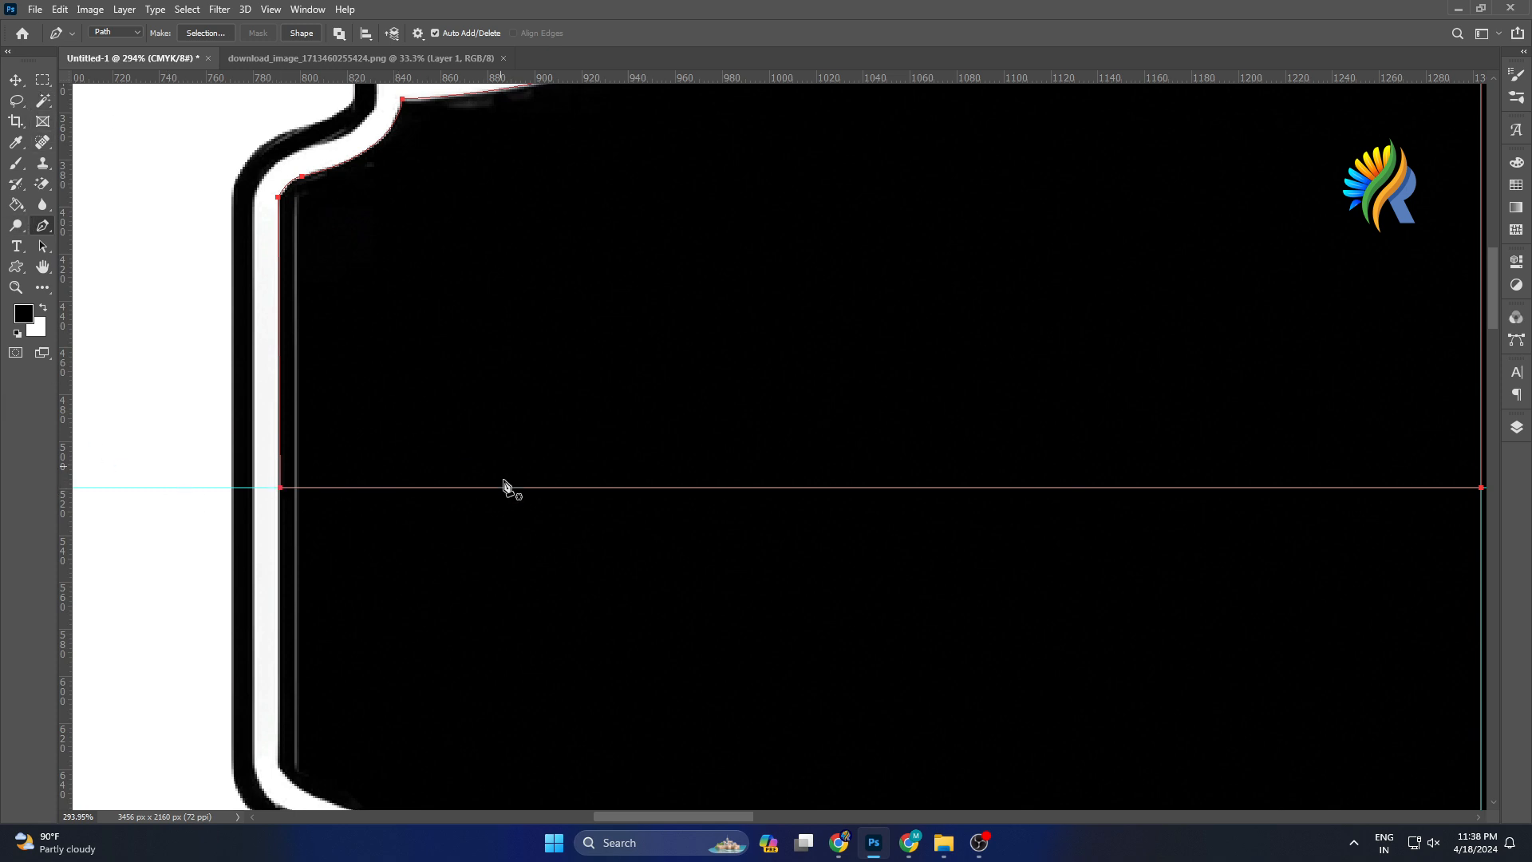
pyautogui.moveTo(471, 489); pyautogui.dragTo(471, 431)
pyautogui.moveTo(280, 489); pyautogui.dragTo(279, 489)
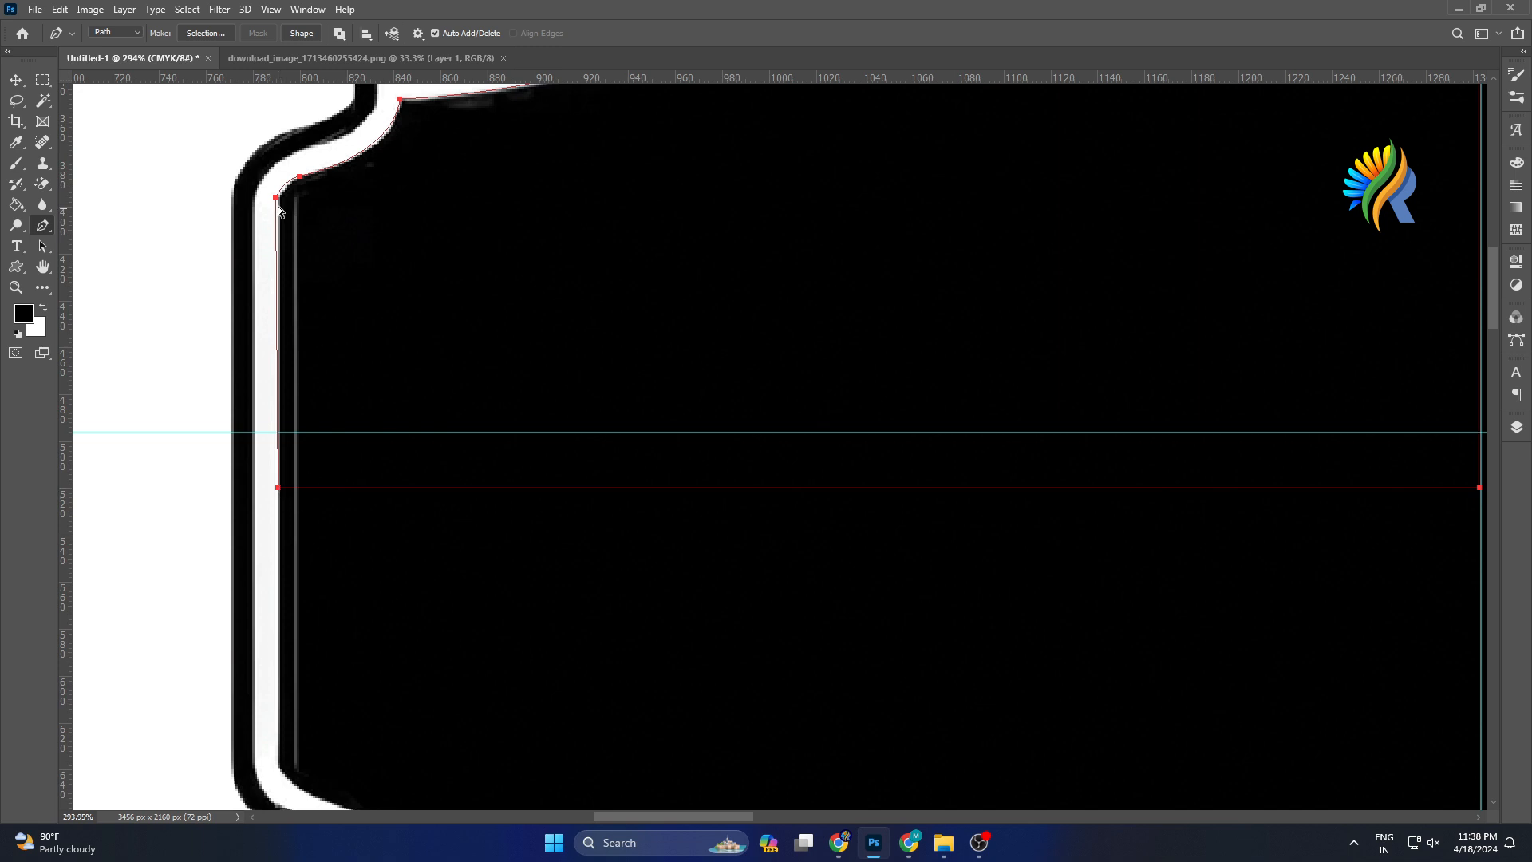
pyautogui.moveTo(277, 200); pyautogui.dragTo(279, 204)
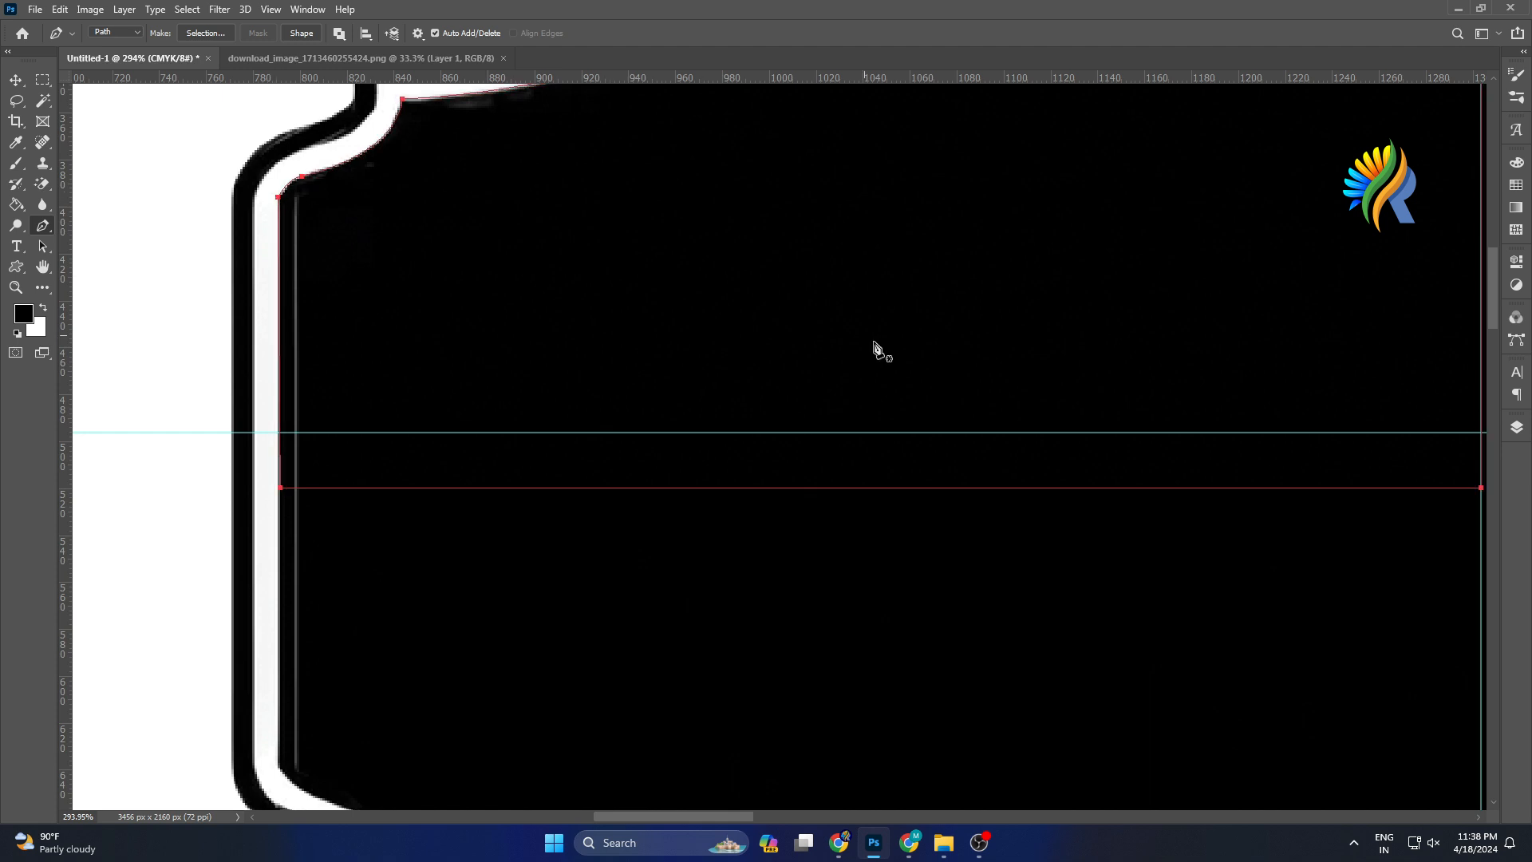
# Convert the closed path into a selection.
pyautogui.scroll(-3, 980, 407)
pyautogui.scroll(-2, 1053, 431)
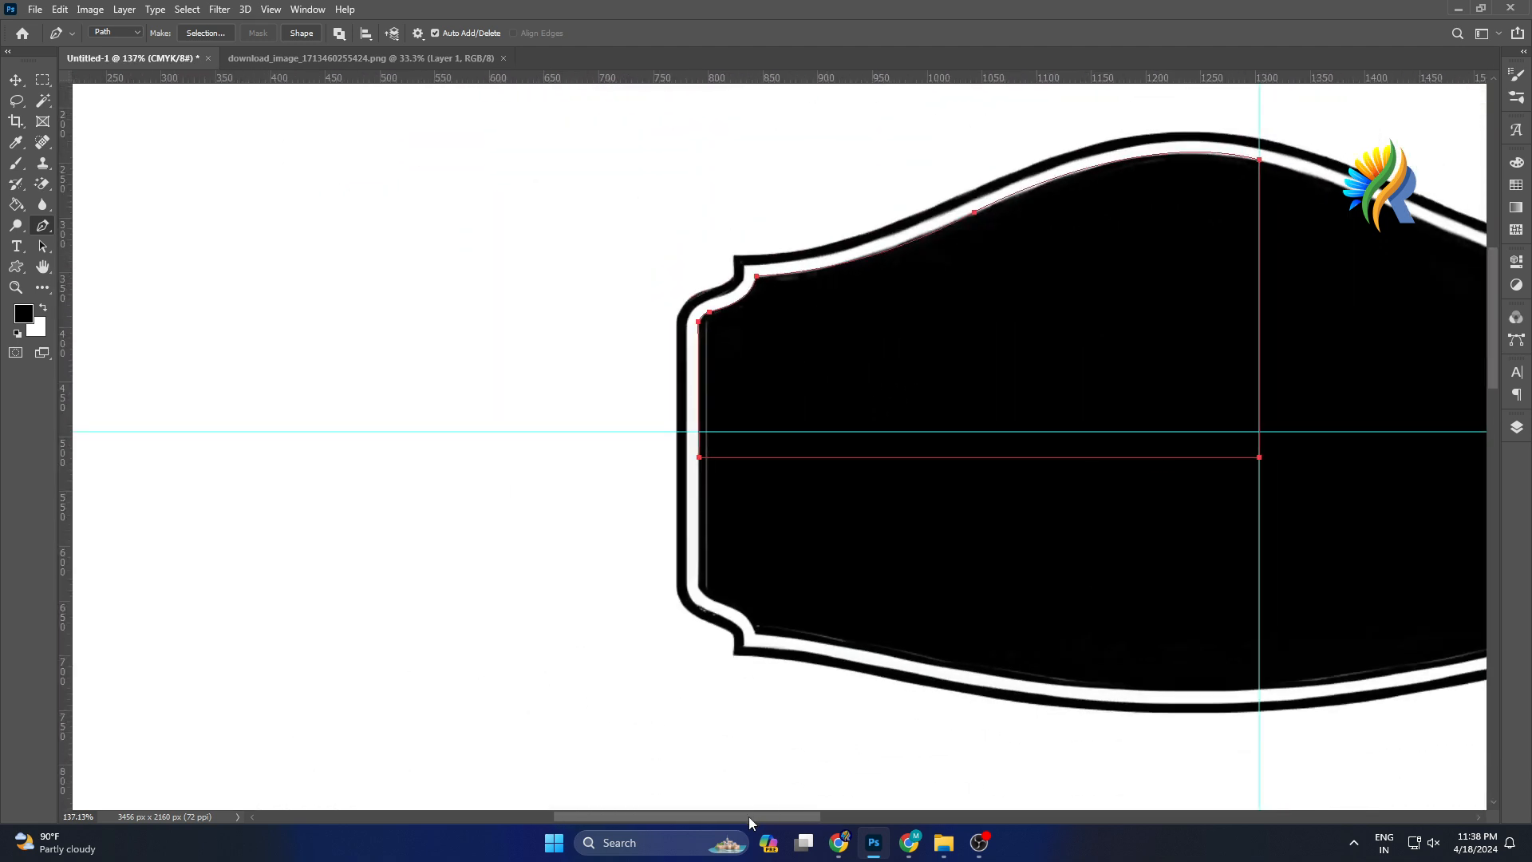
pyautogui.moveTo(748, 816); pyautogui.dragTo(817, 816)
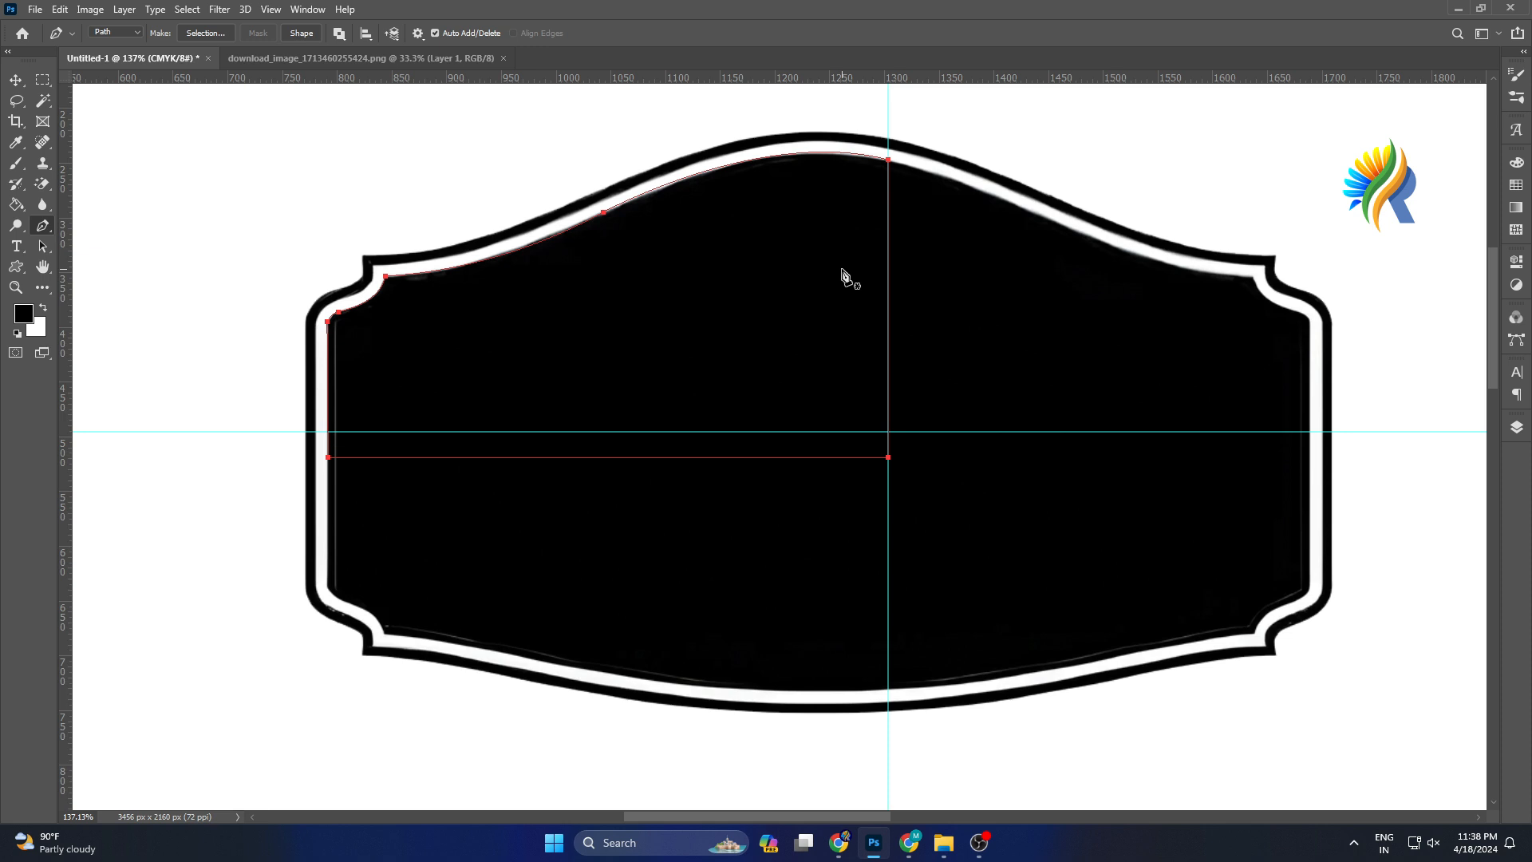
pyautogui.hotkey('ctrl', 'Return')
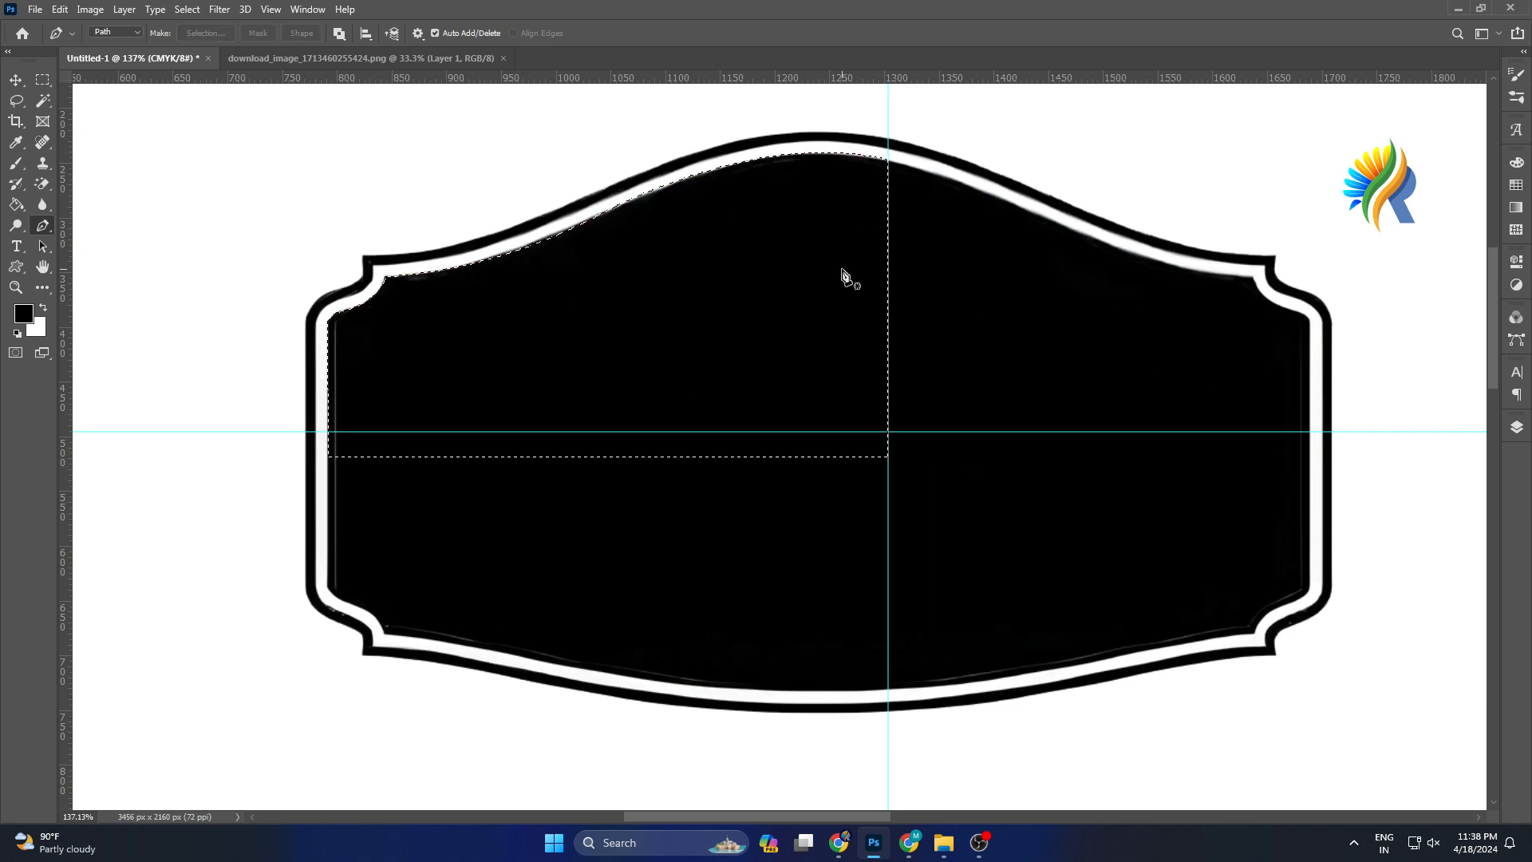
# Add a new layer and set the foreground color to red, ff0000.
pyautogui.click(1515, 430)
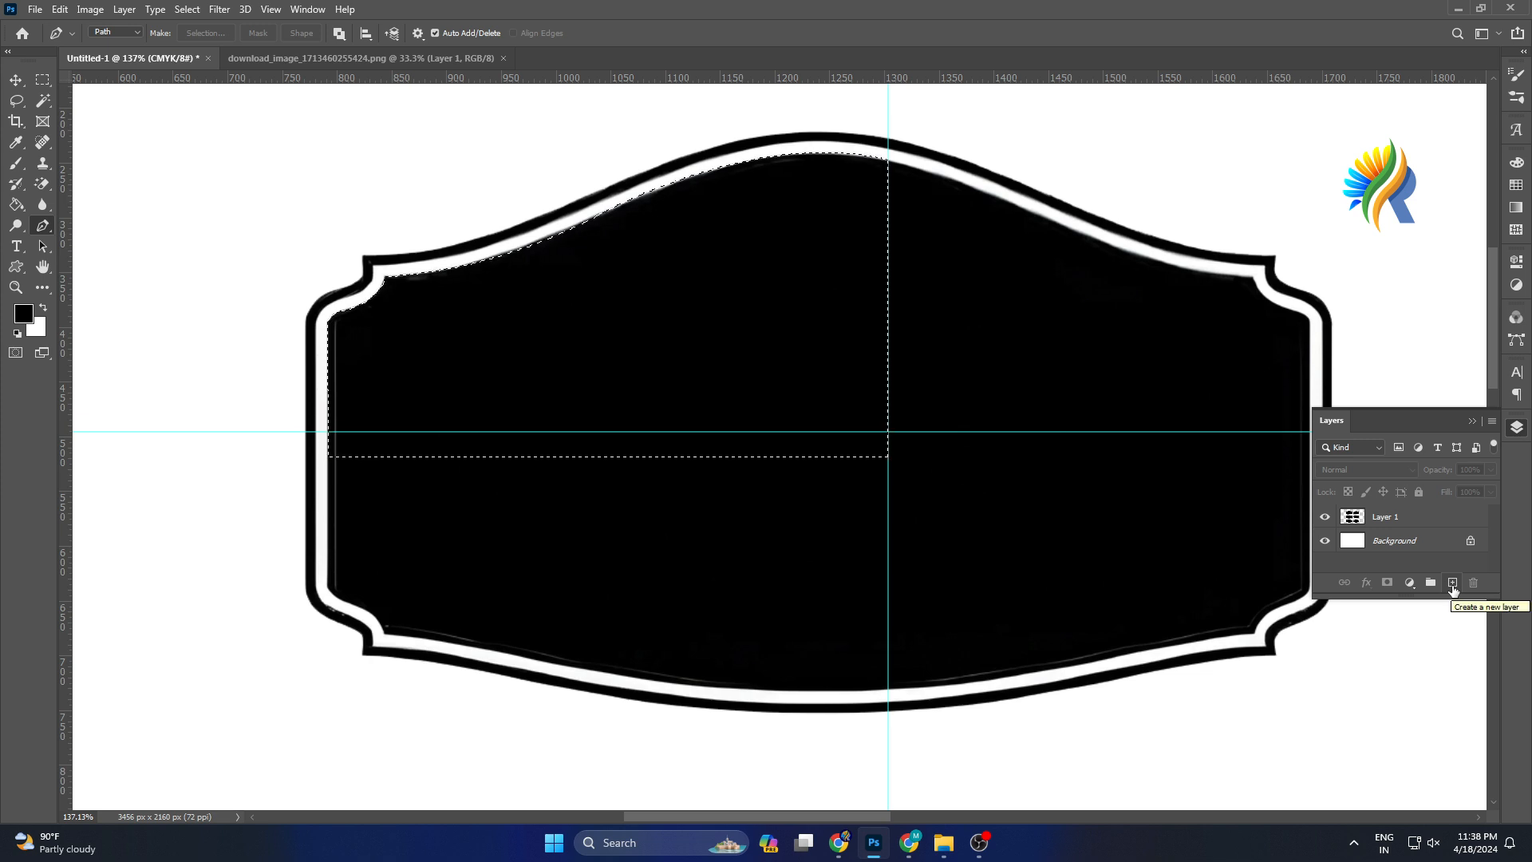
pyautogui.click(1452, 582)
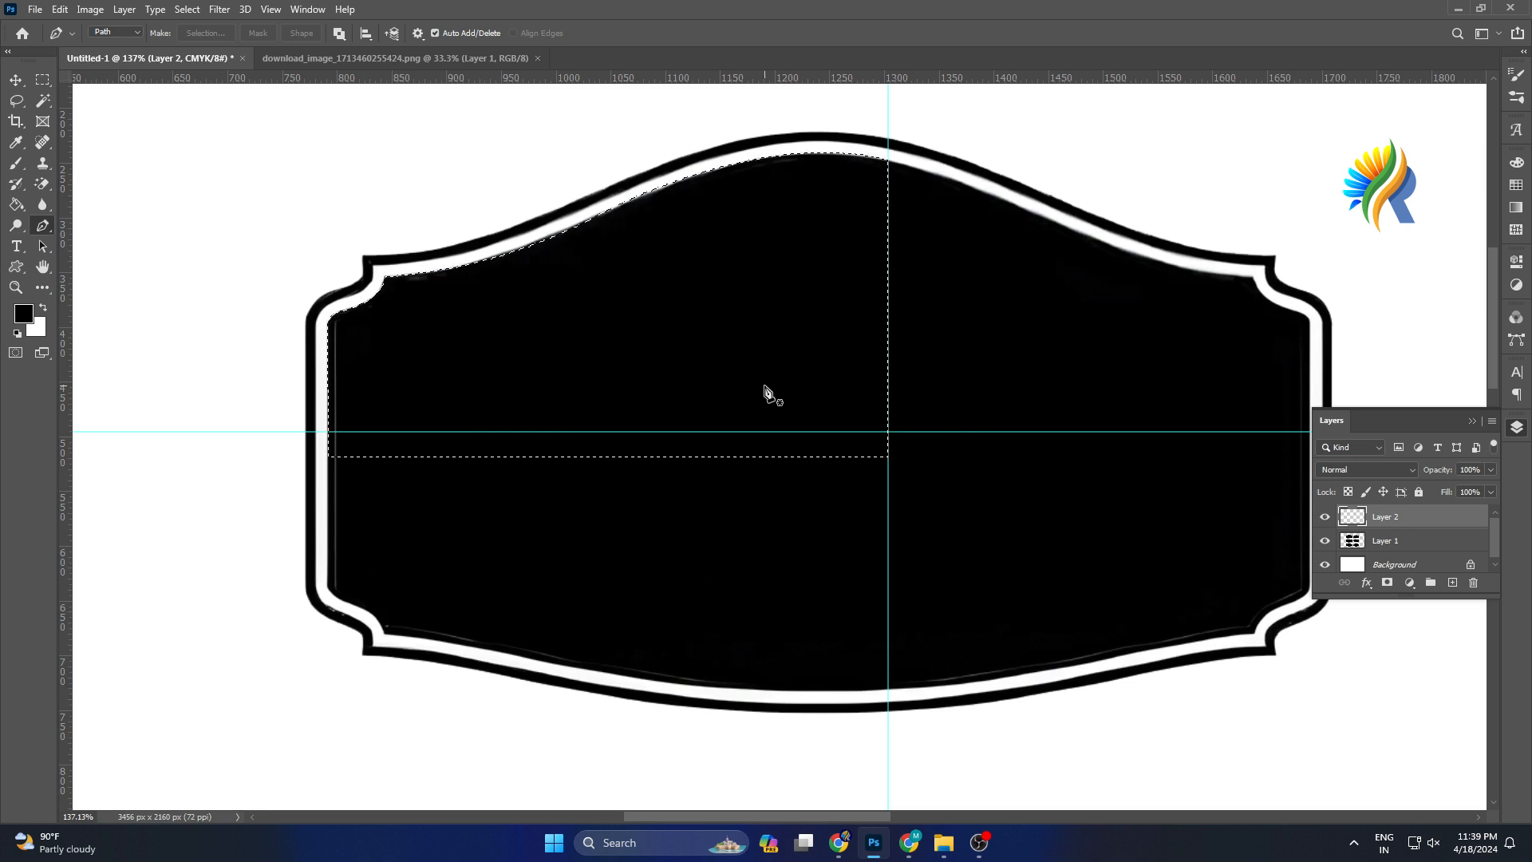
pyautogui.click(24, 314)
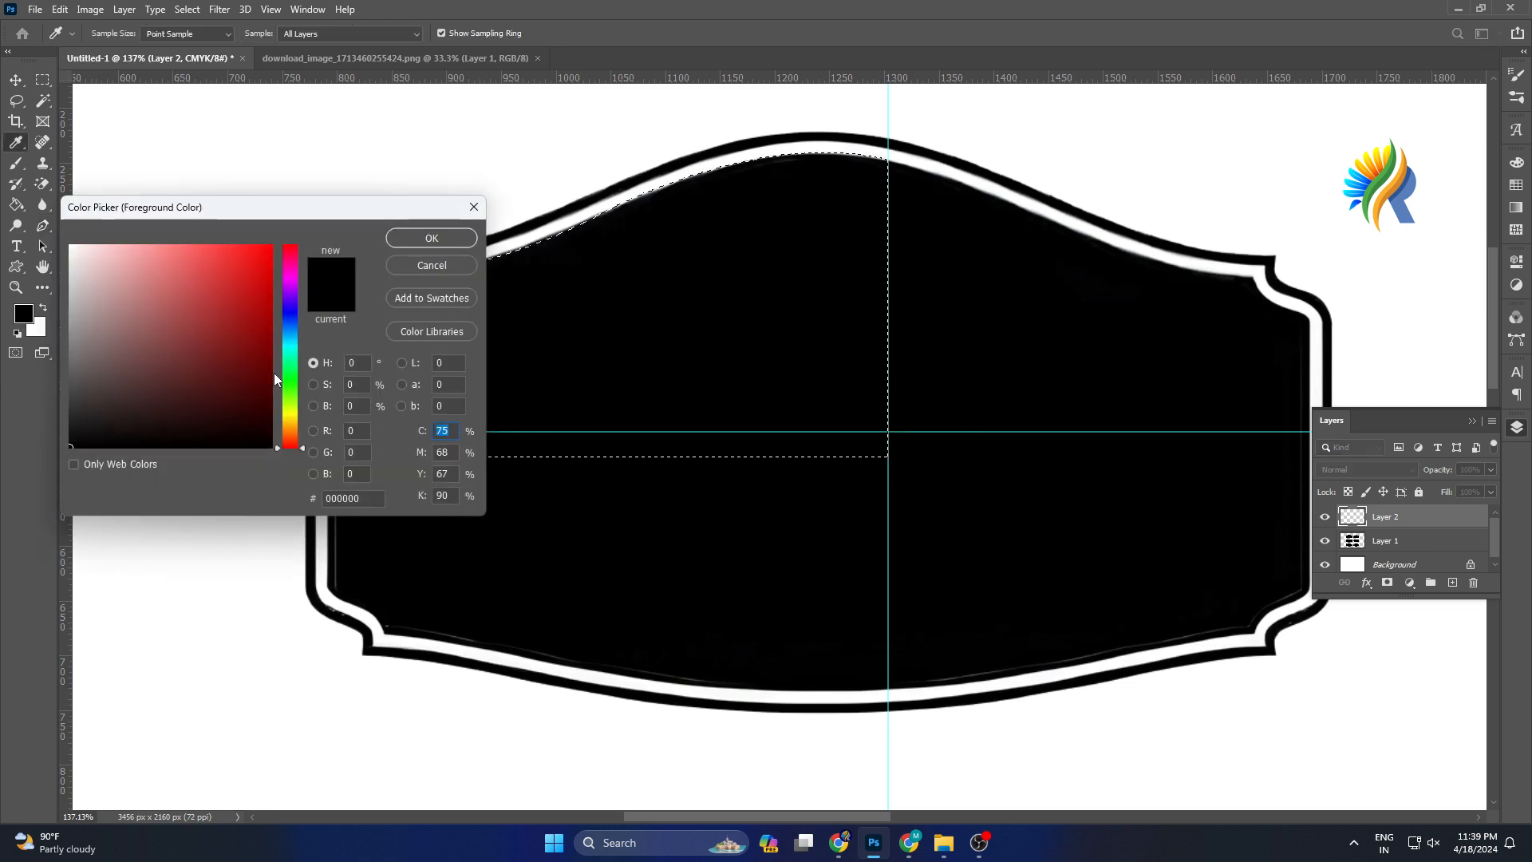
pyautogui.moveTo(254, 253); pyautogui.dragTo(295, 239)
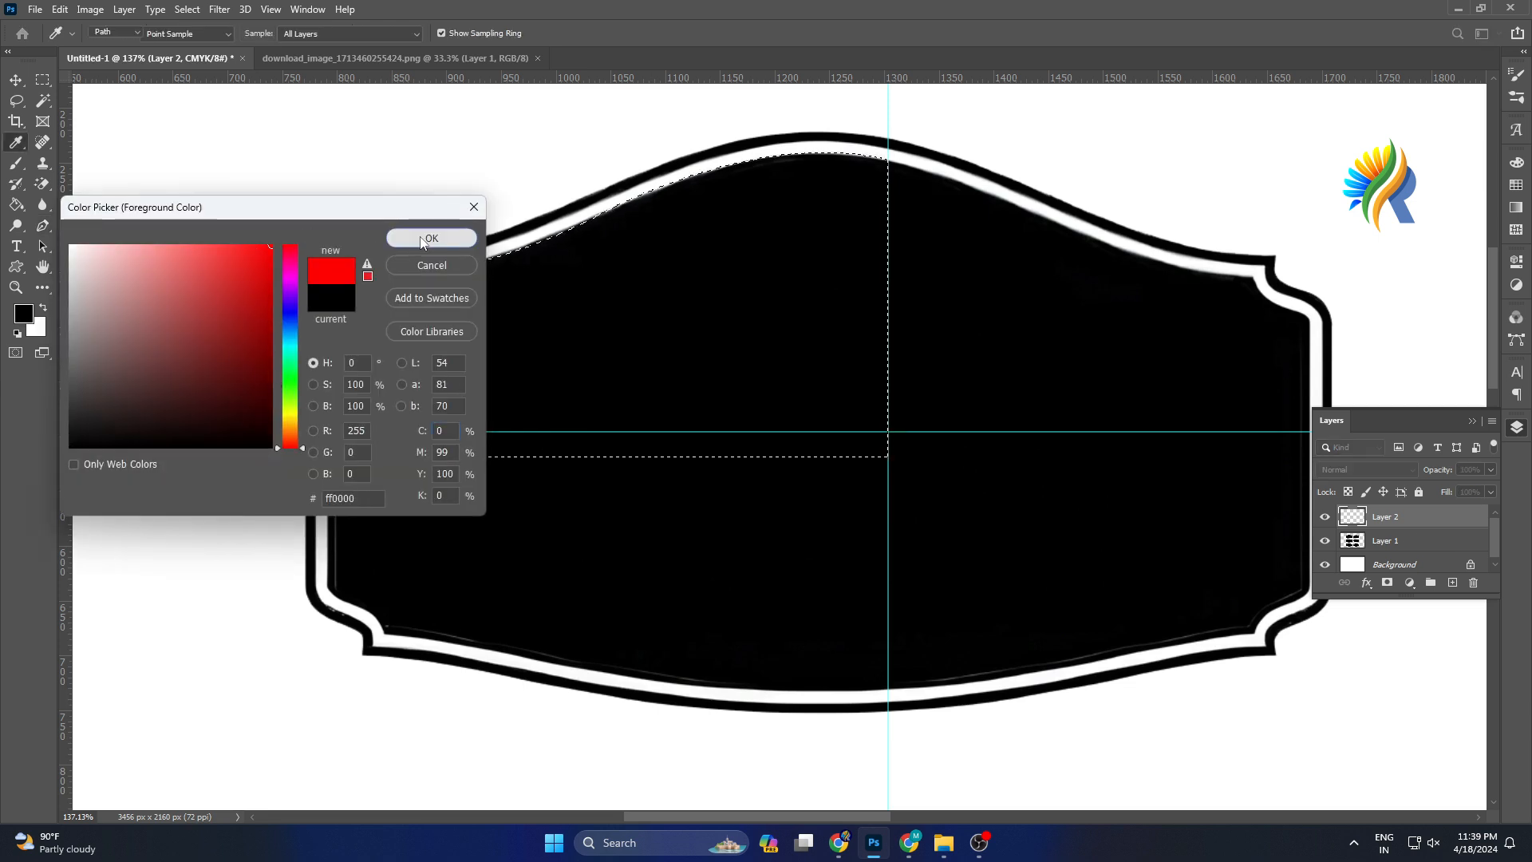
pyautogui.click(421, 242)
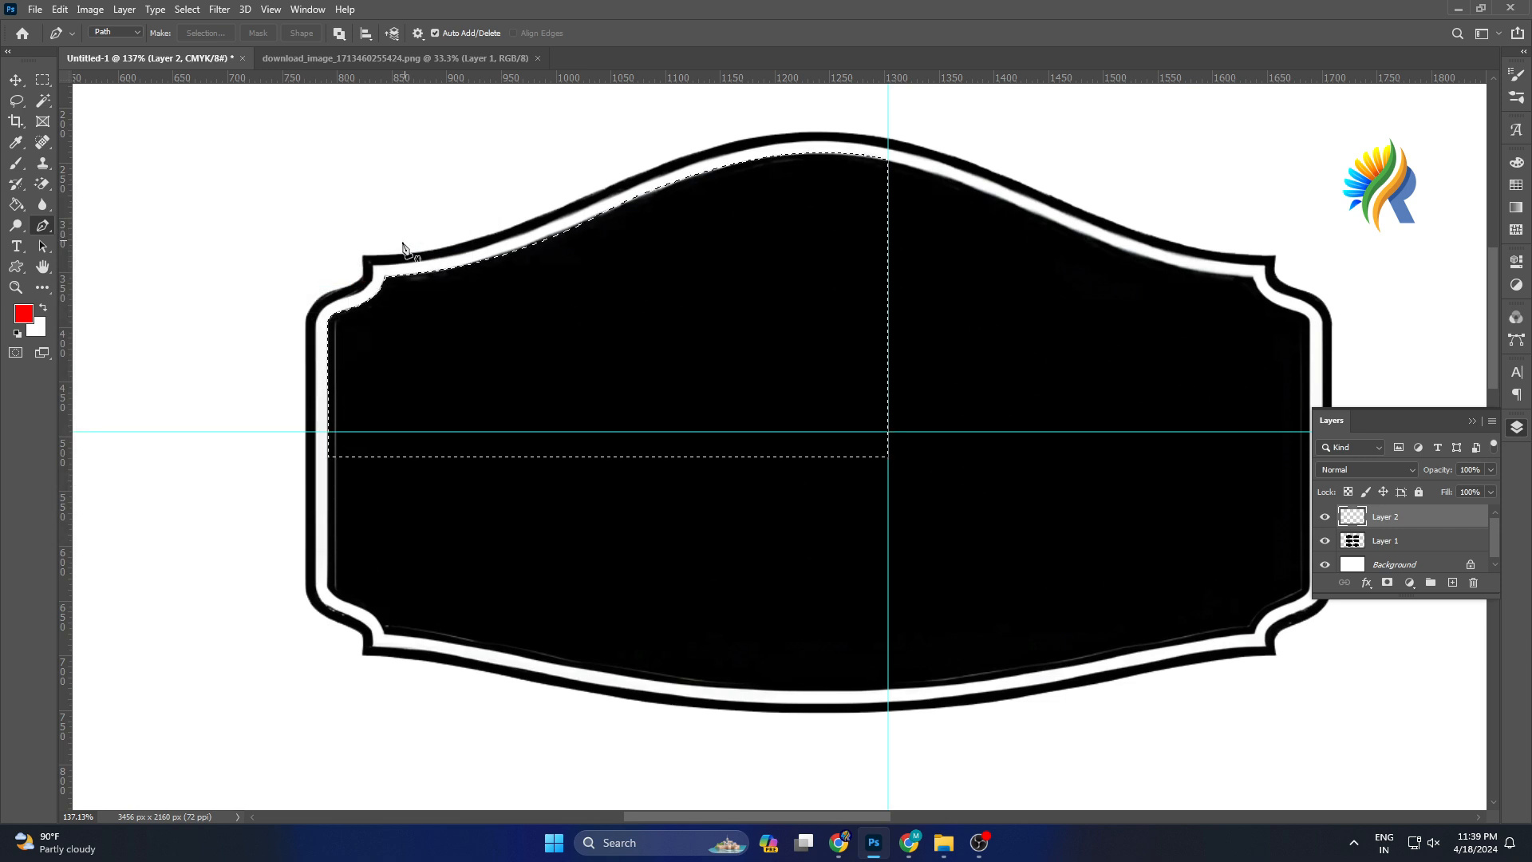
# Fill the selection with the red foreground color on the new layer and deselect.
pyautogui.click(17, 83)
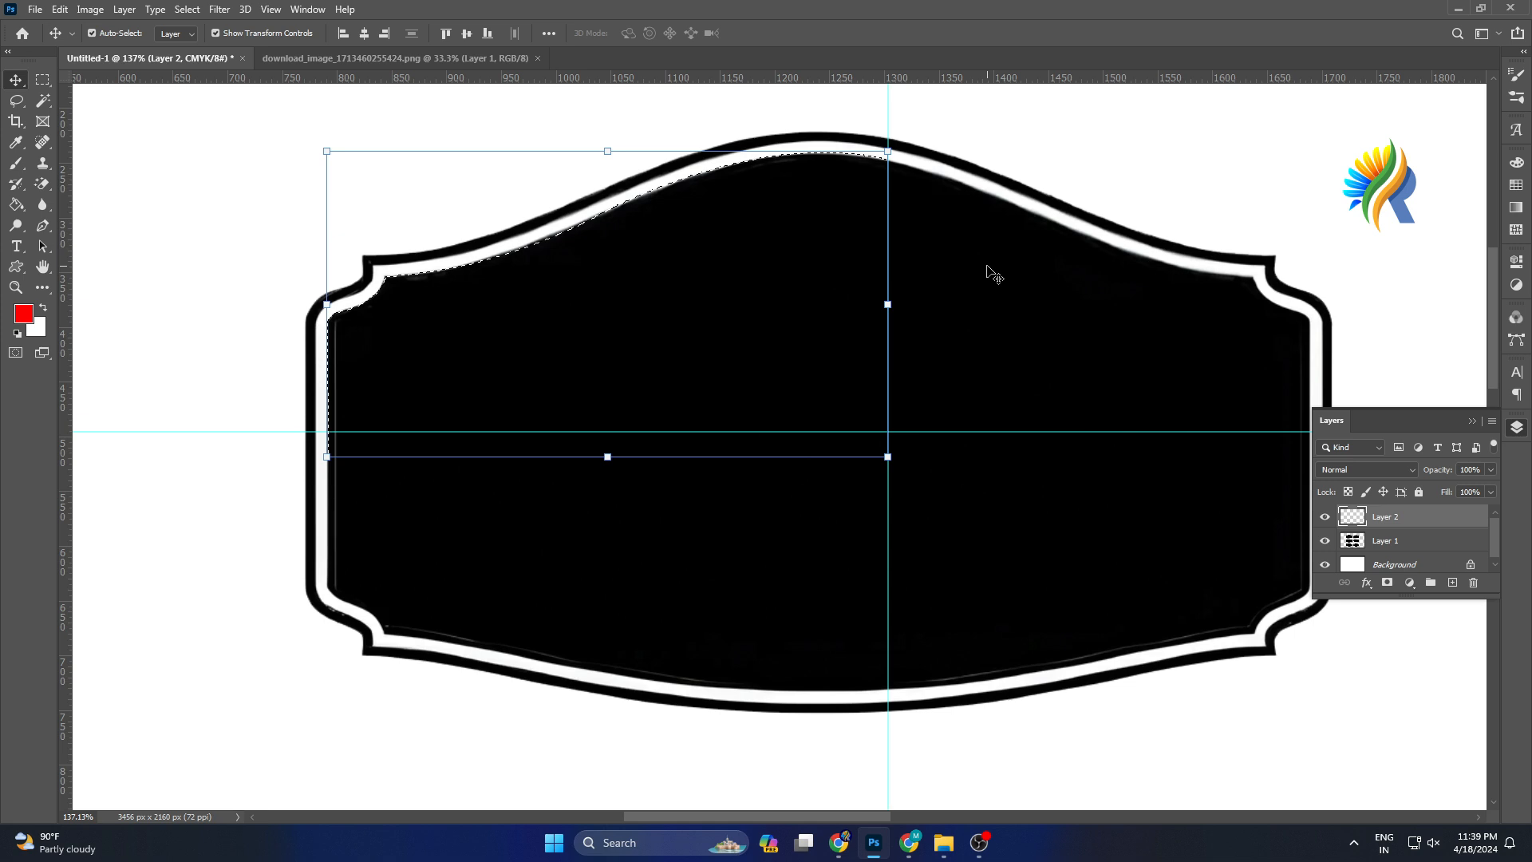
pyautogui.hotkey('alt', 'BackSpace')
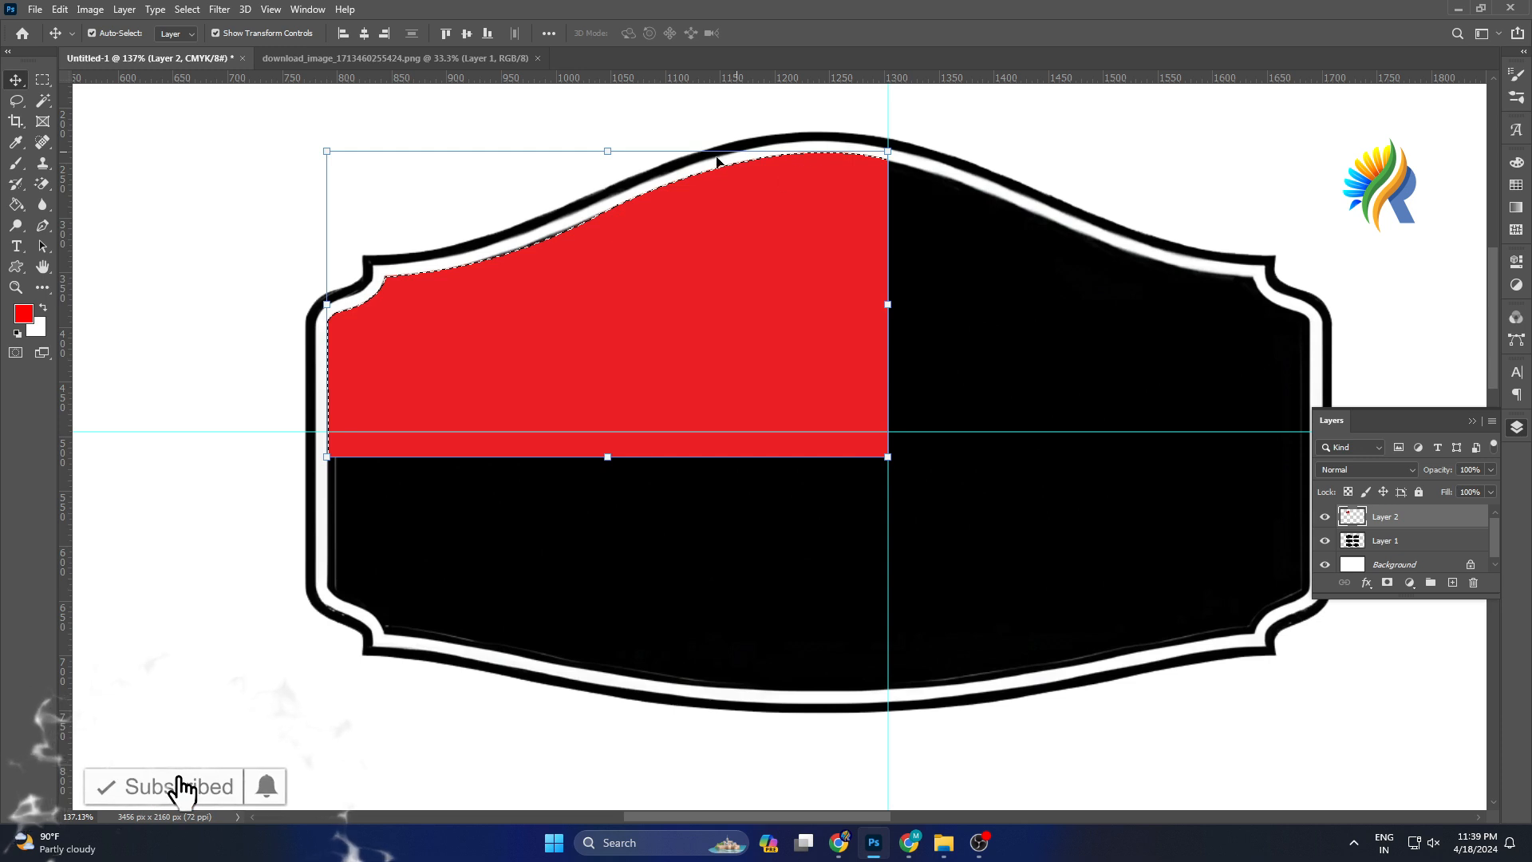
pyautogui.press('ctrl')
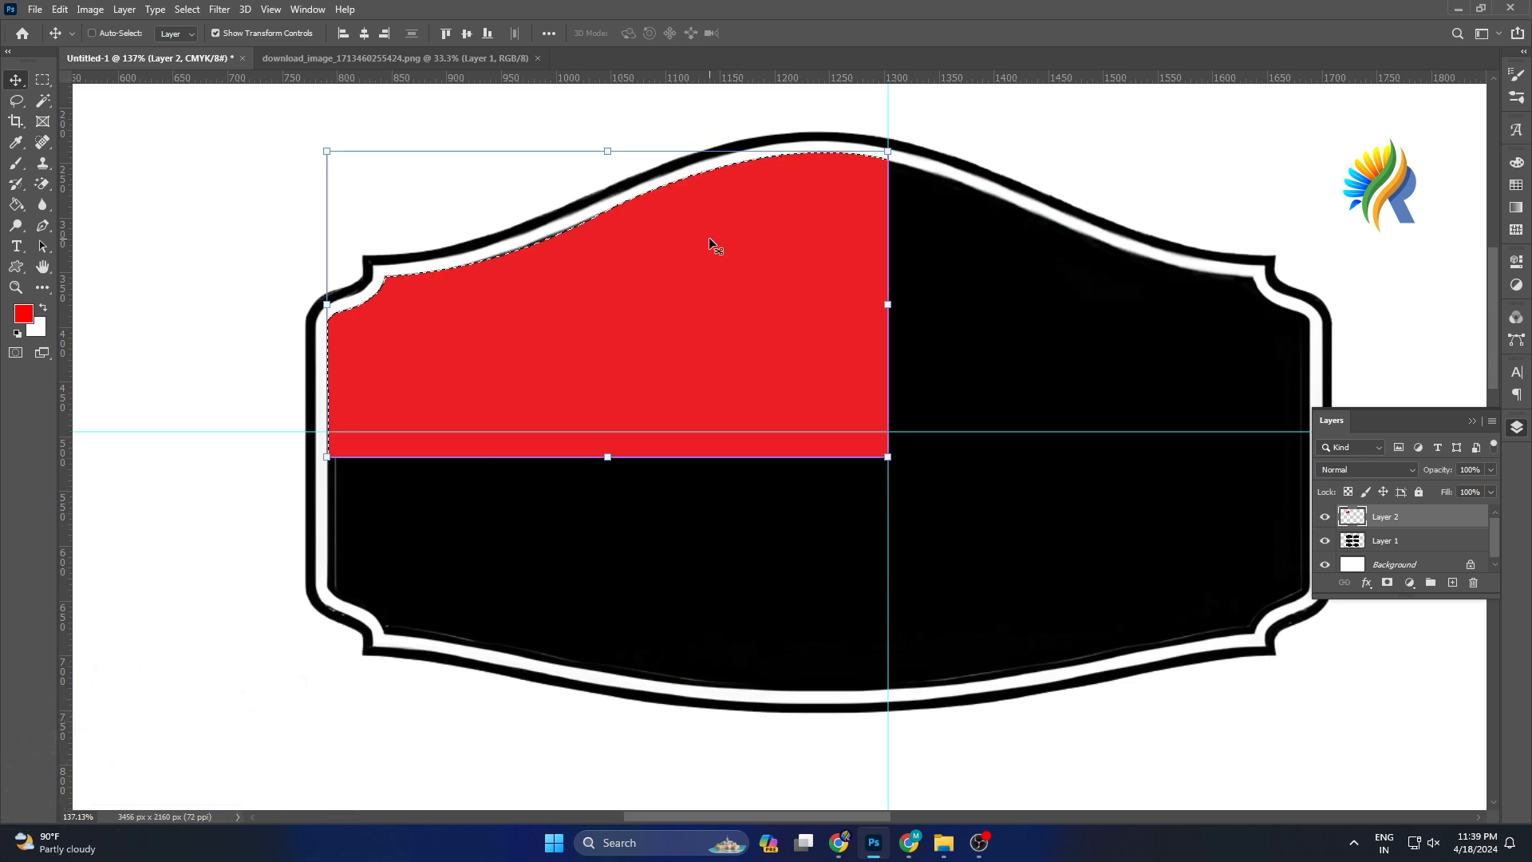
pyautogui.hotkey('ctrl', 'd')
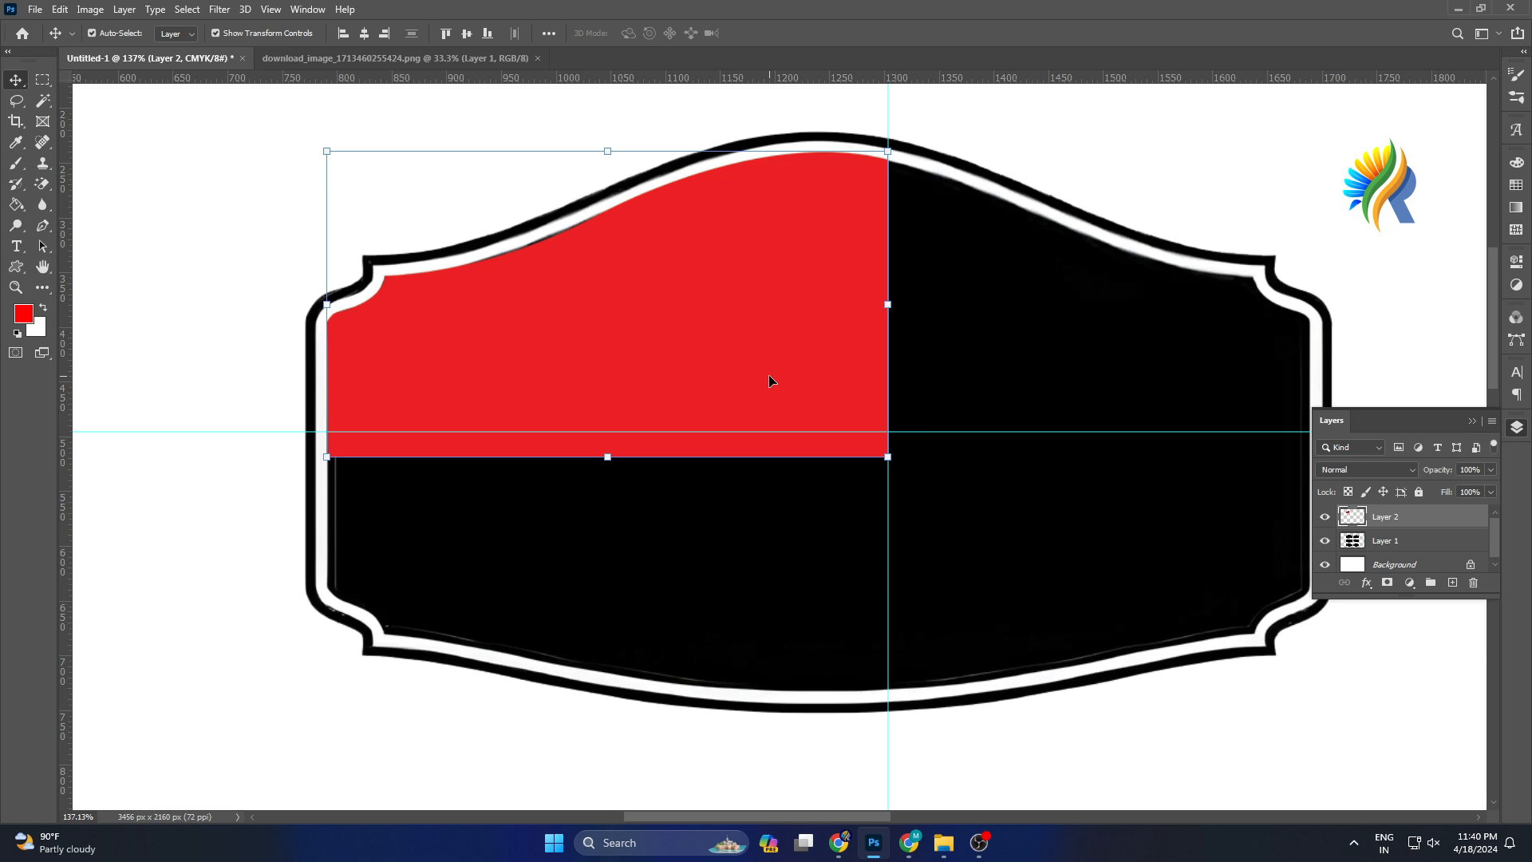
# Duplicate the red shape layer and move the copy to the right half of the label.
pyautogui.moveTo(769, 346); pyautogui.dragTo(1116, 330)
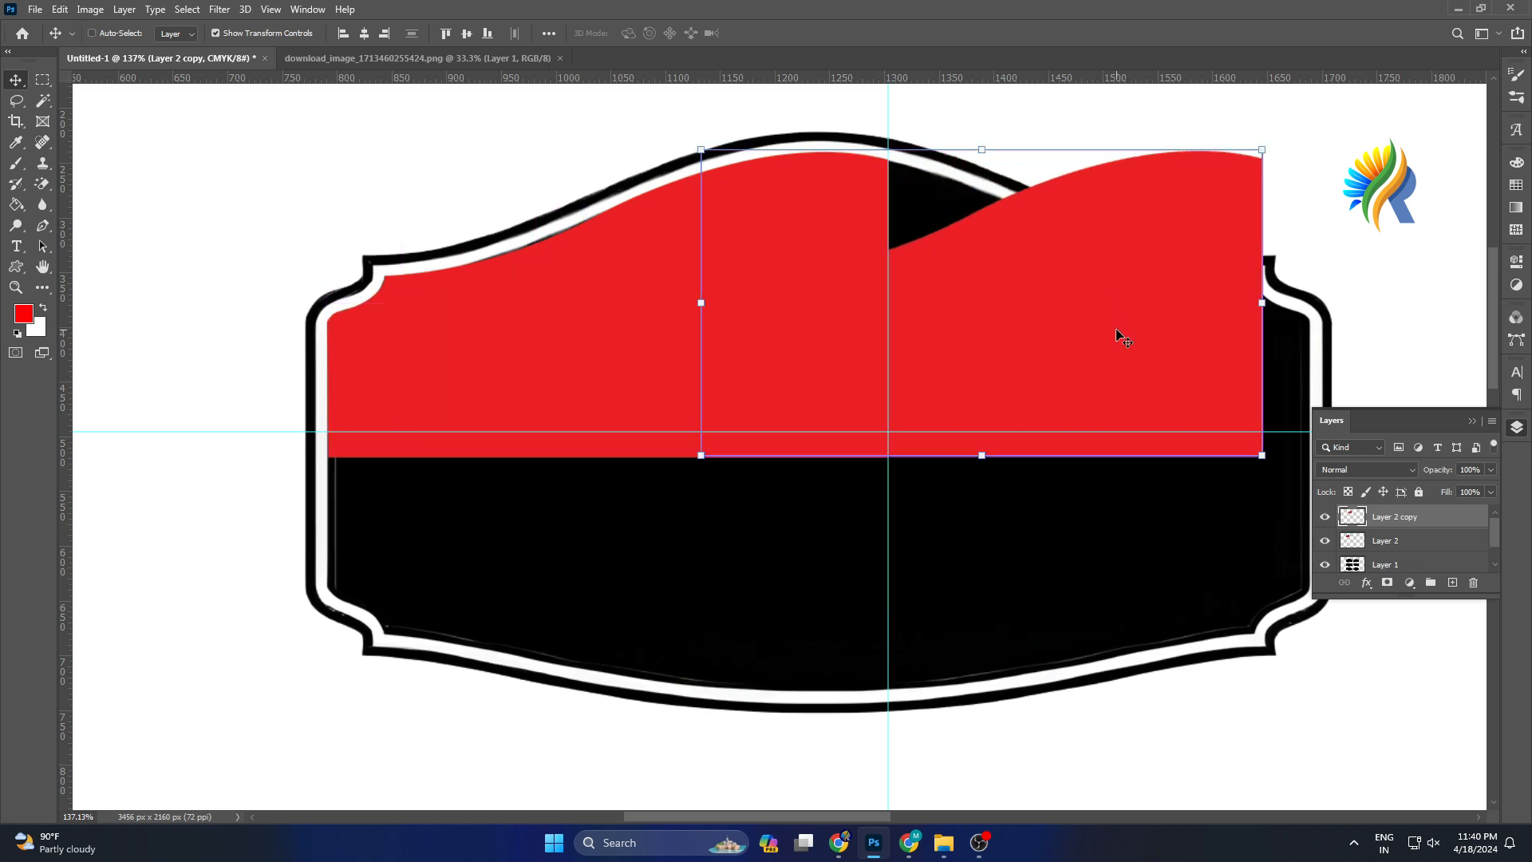
pyautogui.hotkey('ctrl', 'z')
pyautogui.hotkey('ctrl', 'j')
pyautogui.moveTo(784, 315); pyautogui.dragTo(1244, 311)
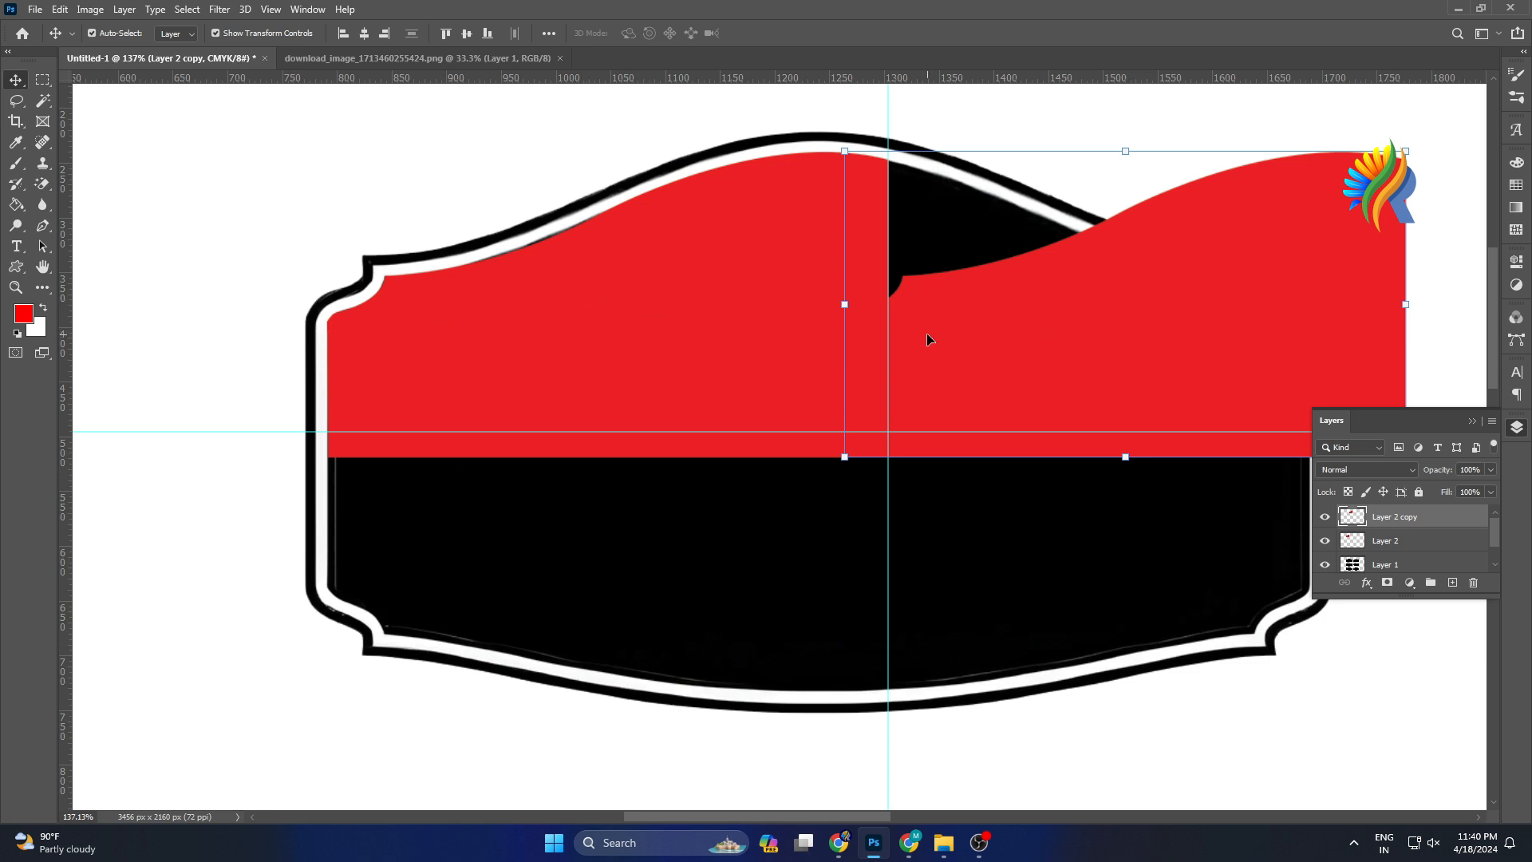
# Flip the copied red shape horizontally and apply the transform.
pyautogui.click(1406, 305)
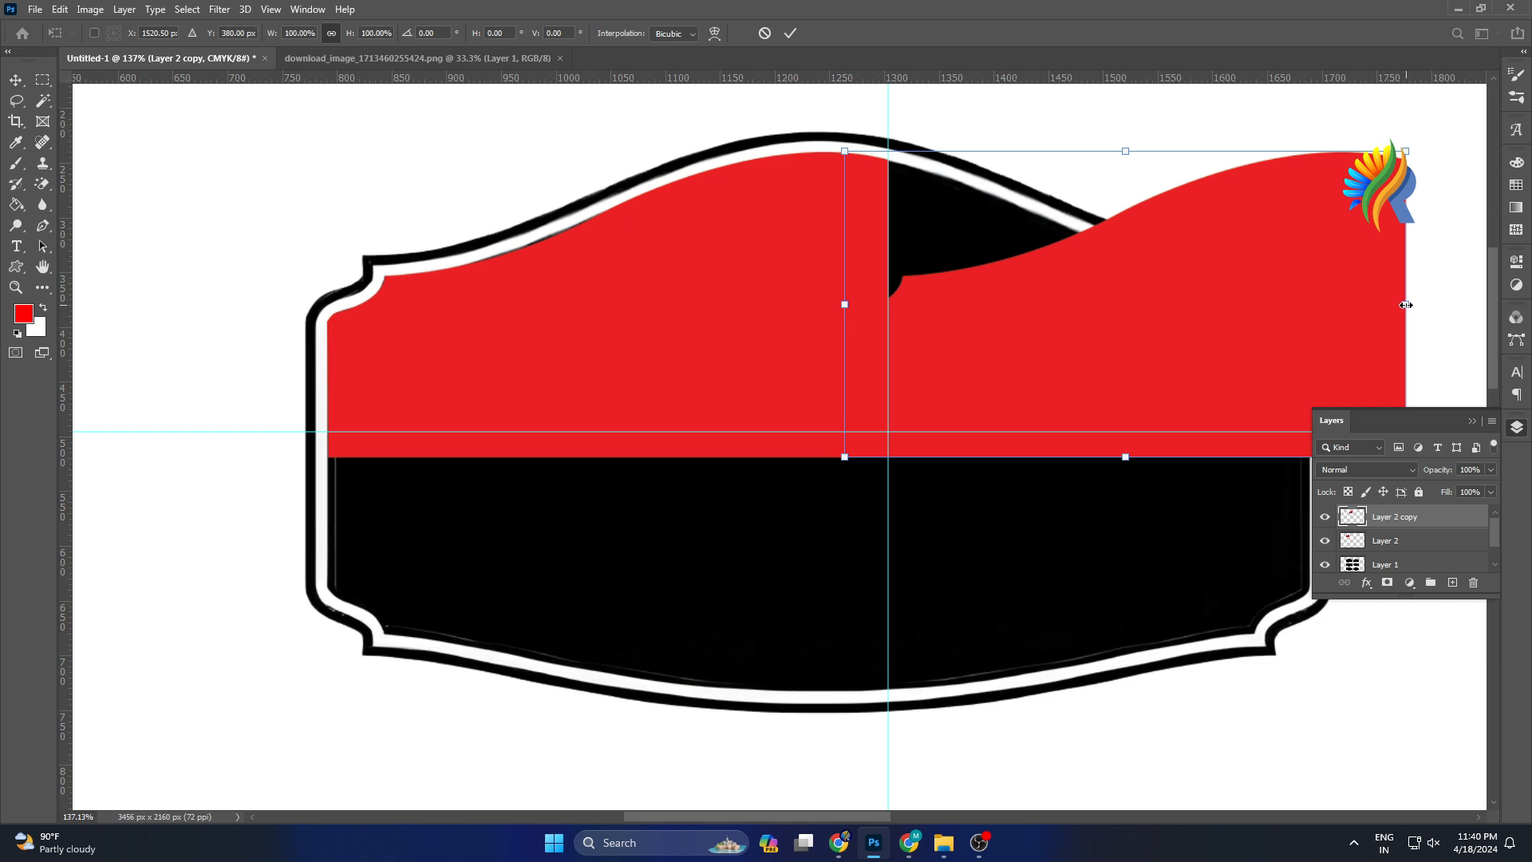
pyautogui.rightClick(1406, 304)
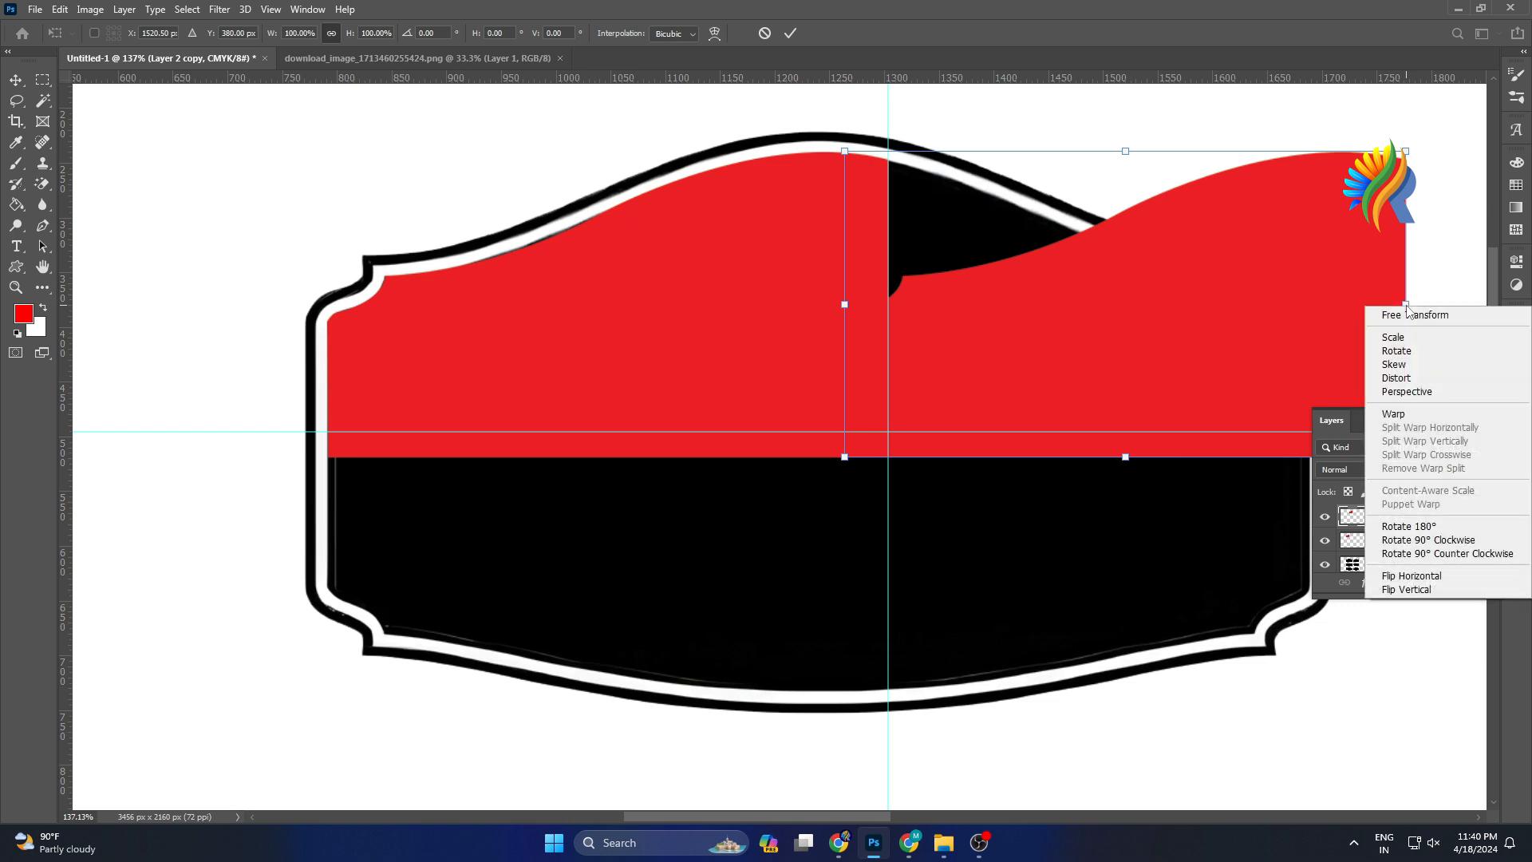
pyautogui.click(1435, 578)
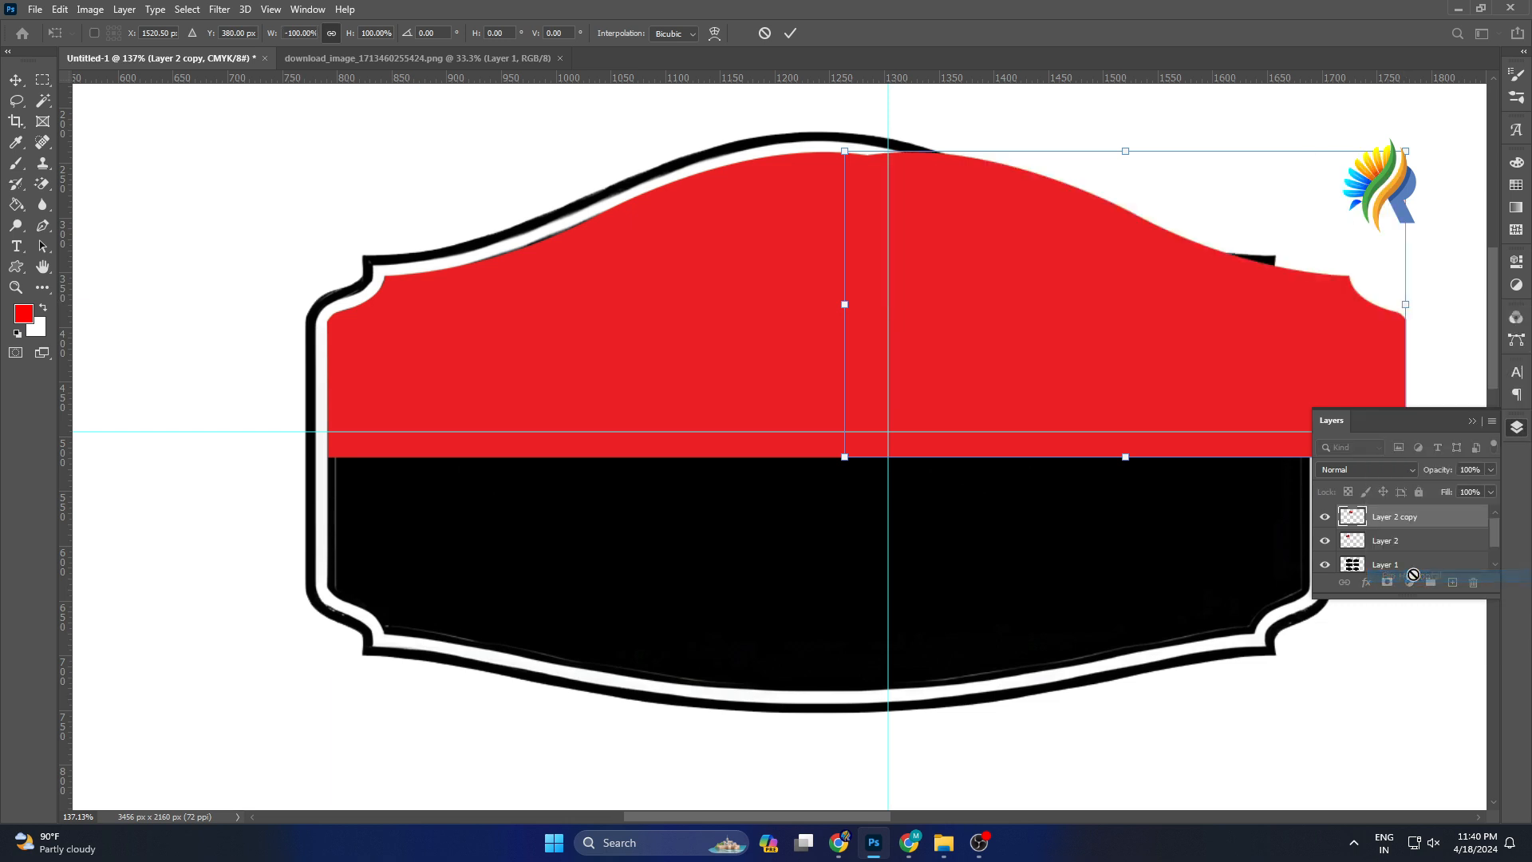
pyautogui.click(789, 33)
# Nudge the flipped copy sideways until it meets the left half at the vertical guide, then check both red layers.
pyautogui.press('Left')
pyautogui.press('Left')
pyautogui.press('Left')
pyautogui.press('Left')
pyautogui.press('Left')
pyautogui.press('Left')
pyautogui.press('Left')
pyautogui.press('Left')
pyautogui.press('Left')
pyautogui.press('Left')
pyautogui.press('Left')
pyautogui.press('Left')
pyautogui.press('Left')
pyautogui.press('Left')
pyautogui.press('Left')
pyautogui.press('Left')
pyautogui.press('Left')
pyautogui.press('Left')
pyautogui.press('Left')
pyautogui.press('Left')
pyautogui.press('Left')
pyautogui.press('Left')
pyautogui.press('Left')
pyautogui.press('Left')
pyautogui.press('Left')
pyautogui.press('Left')
pyautogui.press('Left')
pyautogui.press('Left')
pyautogui.press('Left')
pyautogui.press('Left')
pyautogui.press('Left')
pyautogui.press('Left')
pyautogui.press('Left')
pyautogui.press('Left')
pyautogui.press('Left')
pyautogui.press('Left')
pyautogui.press('Left')
pyautogui.press('Left')
pyautogui.press('Left')
pyautogui.press('Left')
pyautogui.press('Left')
pyautogui.press('Left')
pyautogui.press('Left')
pyautogui.press('Left')
pyautogui.press('Left')
pyautogui.press('Left')
pyautogui.press('Left')
pyautogui.press('Left')
pyautogui.press('Left')
pyautogui.press('Left')
pyautogui.press('Left')
pyautogui.press('Left')
pyautogui.press('Left')
pyautogui.press('Left')
pyautogui.press('Left')
pyautogui.press('Left')
pyautogui.press('Left')
pyautogui.press('Left')
pyautogui.press('Left')
pyautogui.press('Left')
pyautogui.press('Left')
pyautogui.press('Left')
pyautogui.press('Left')
pyautogui.press('Left')
pyautogui.press('Left')
pyautogui.press('Left')
pyautogui.press('Left')
pyautogui.press('Left')
pyautogui.press('Left')
pyautogui.press('Left')
pyautogui.press('Left')
pyautogui.press('Left')
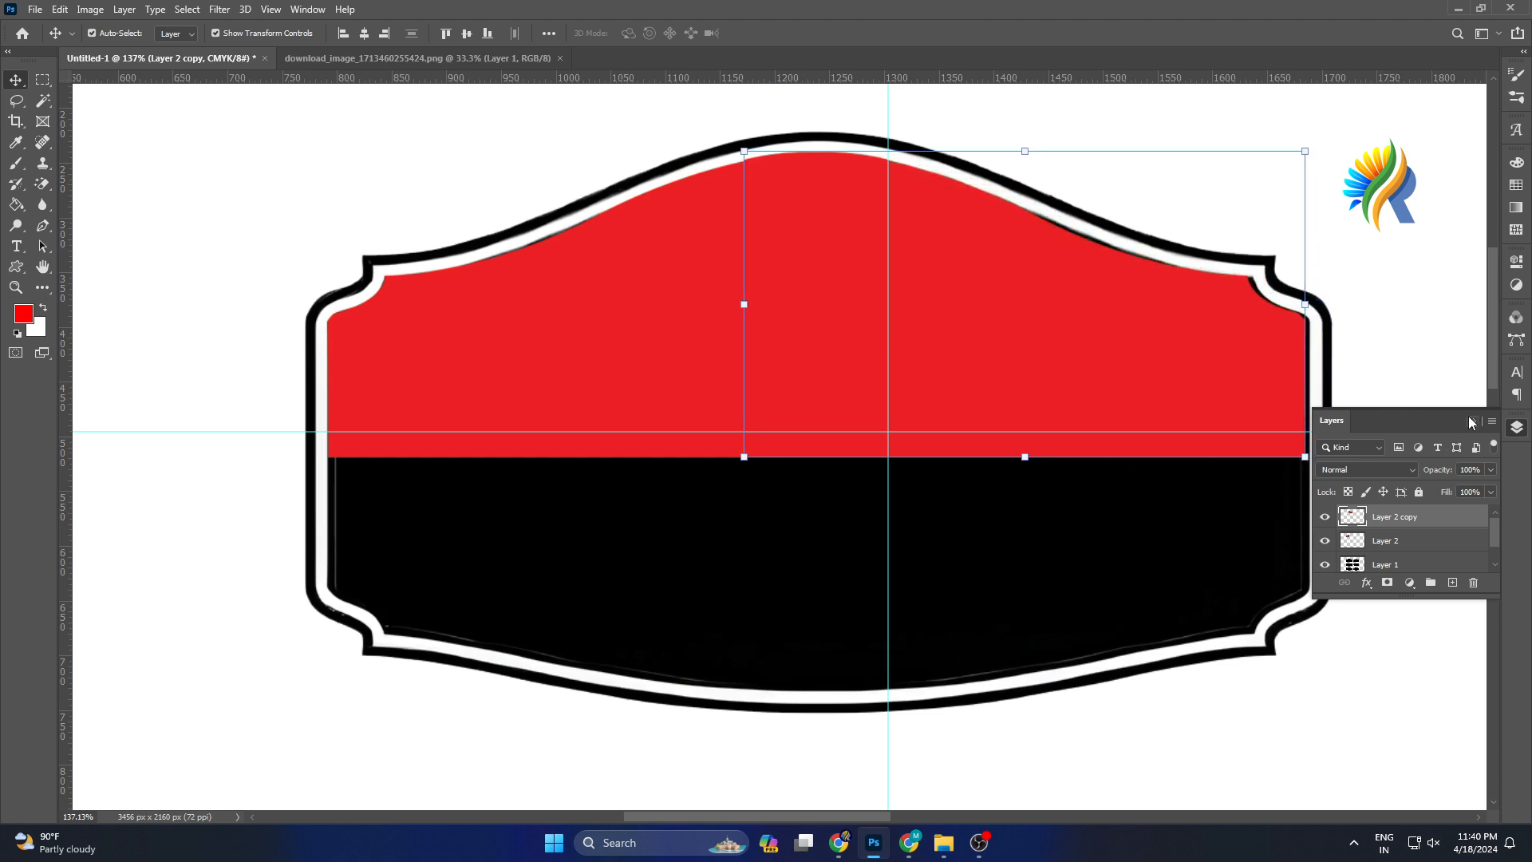
pyautogui.click(1472, 421)
pyautogui.press('Right')
pyautogui.press('Right')
pyautogui.press('Right')
pyautogui.press('Right')
pyautogui.press('Right')
pyautogui.press('Right')
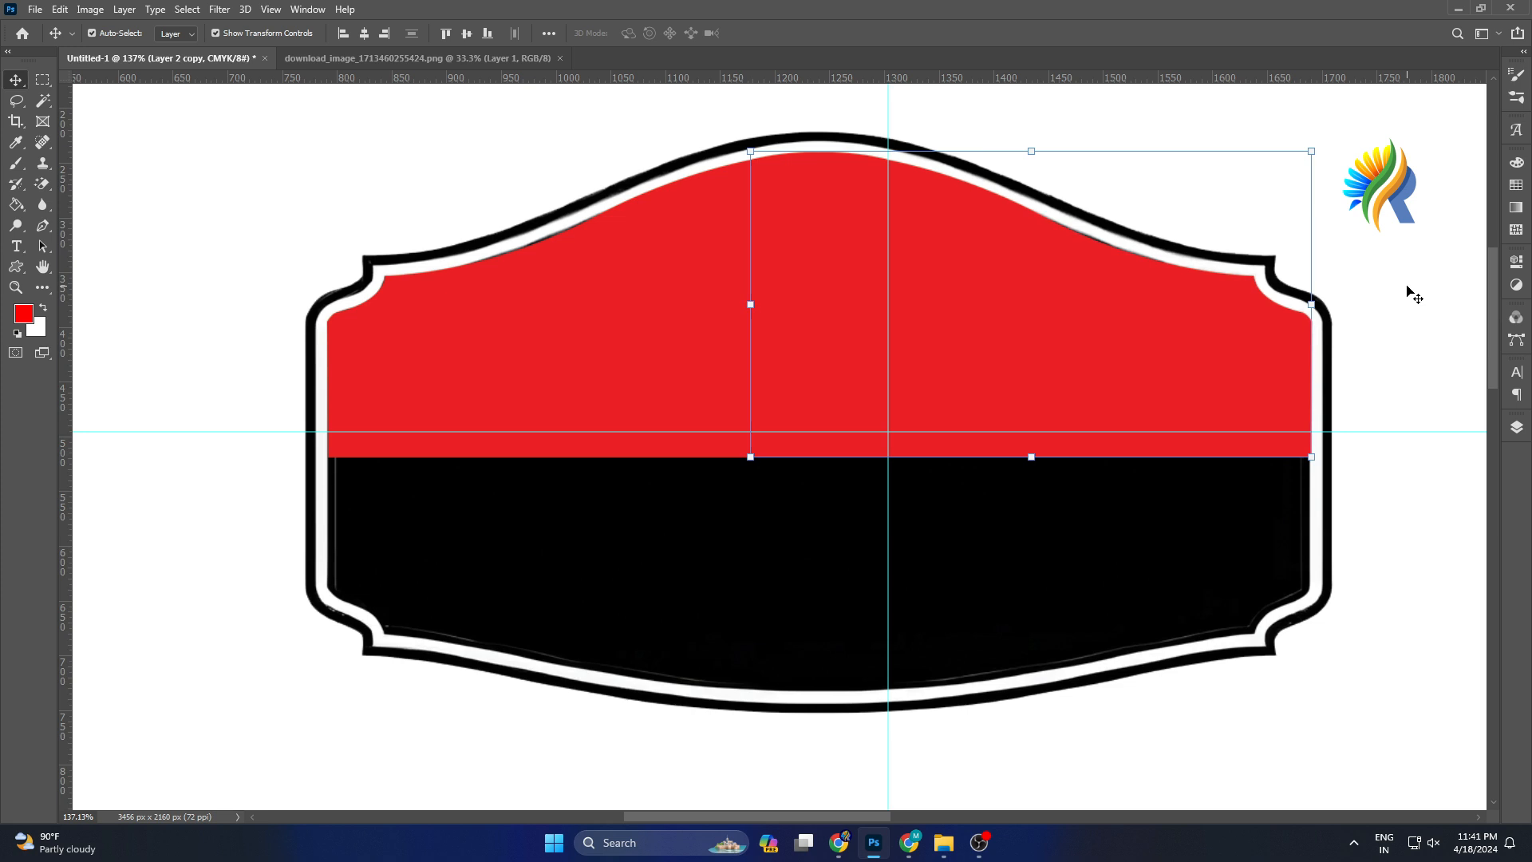
pyautogui.press('Left')
pyautogui.keyDown('shift'); pyautogui.click(597, 315); pyautogui.keyUp('shift')
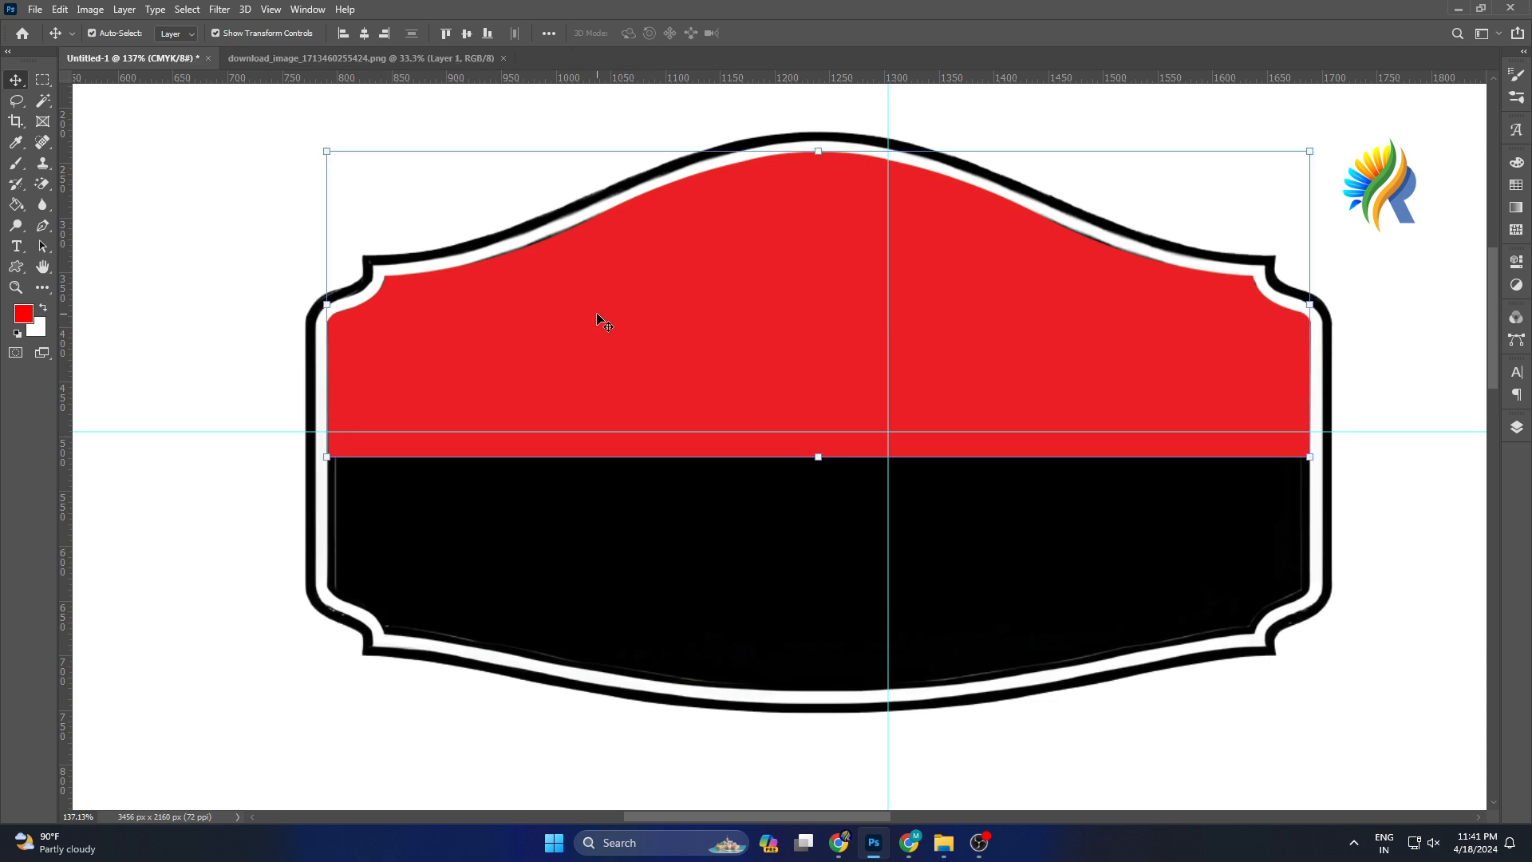
pyautogui.click(862, 261)
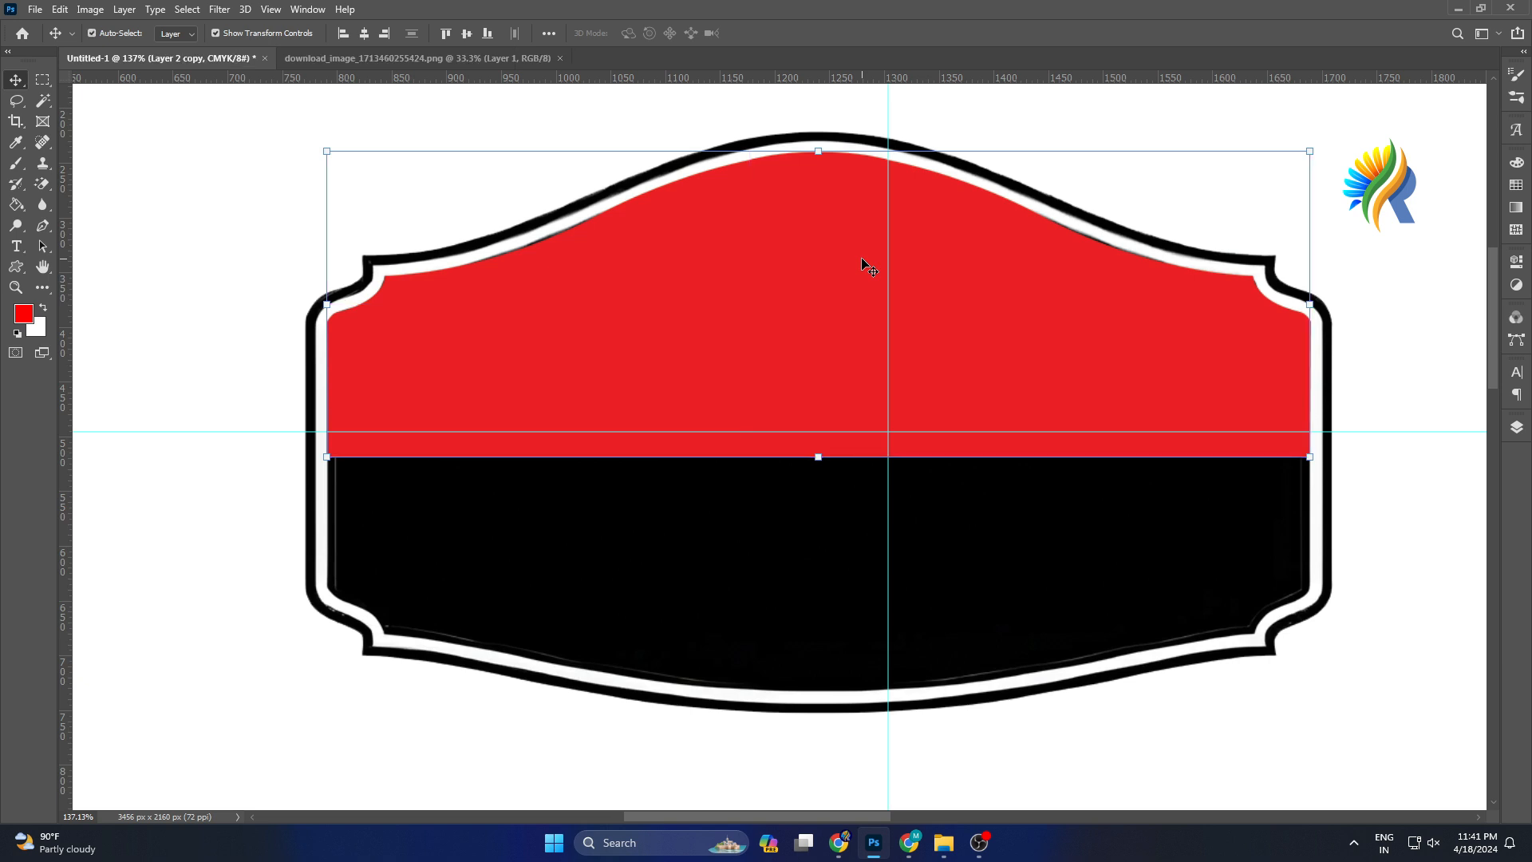
# Duplicate the red top-half layer, move the copy downward, and flip it vertically.
pyautogui.hotkey('ctrl', 'j')
pyautogui.moveTo(833, 240); pyautogui.dragTo(833, 388)
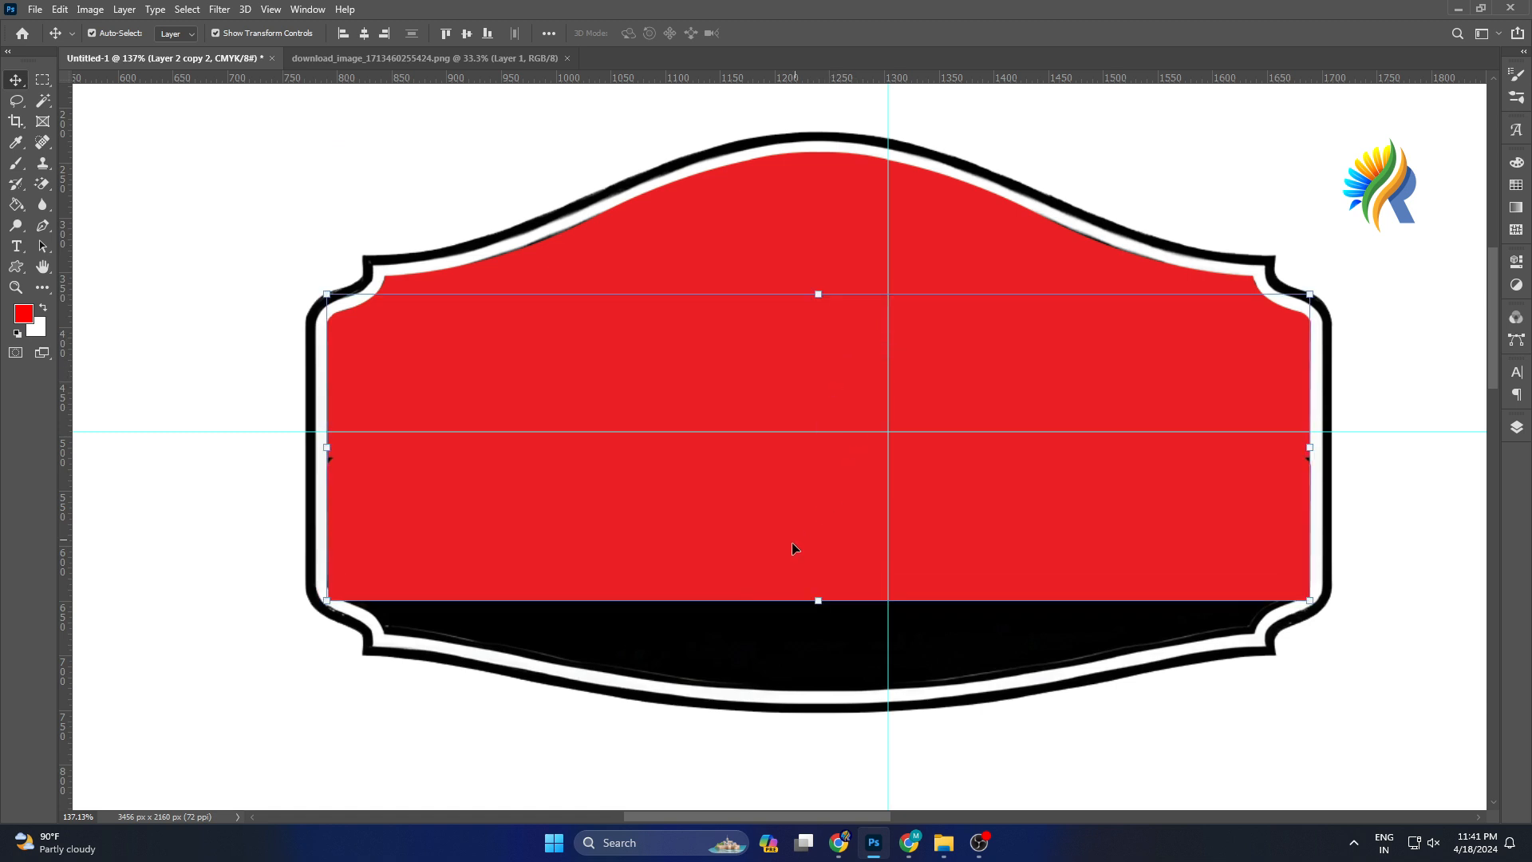
pyautogui.click(820, 598)
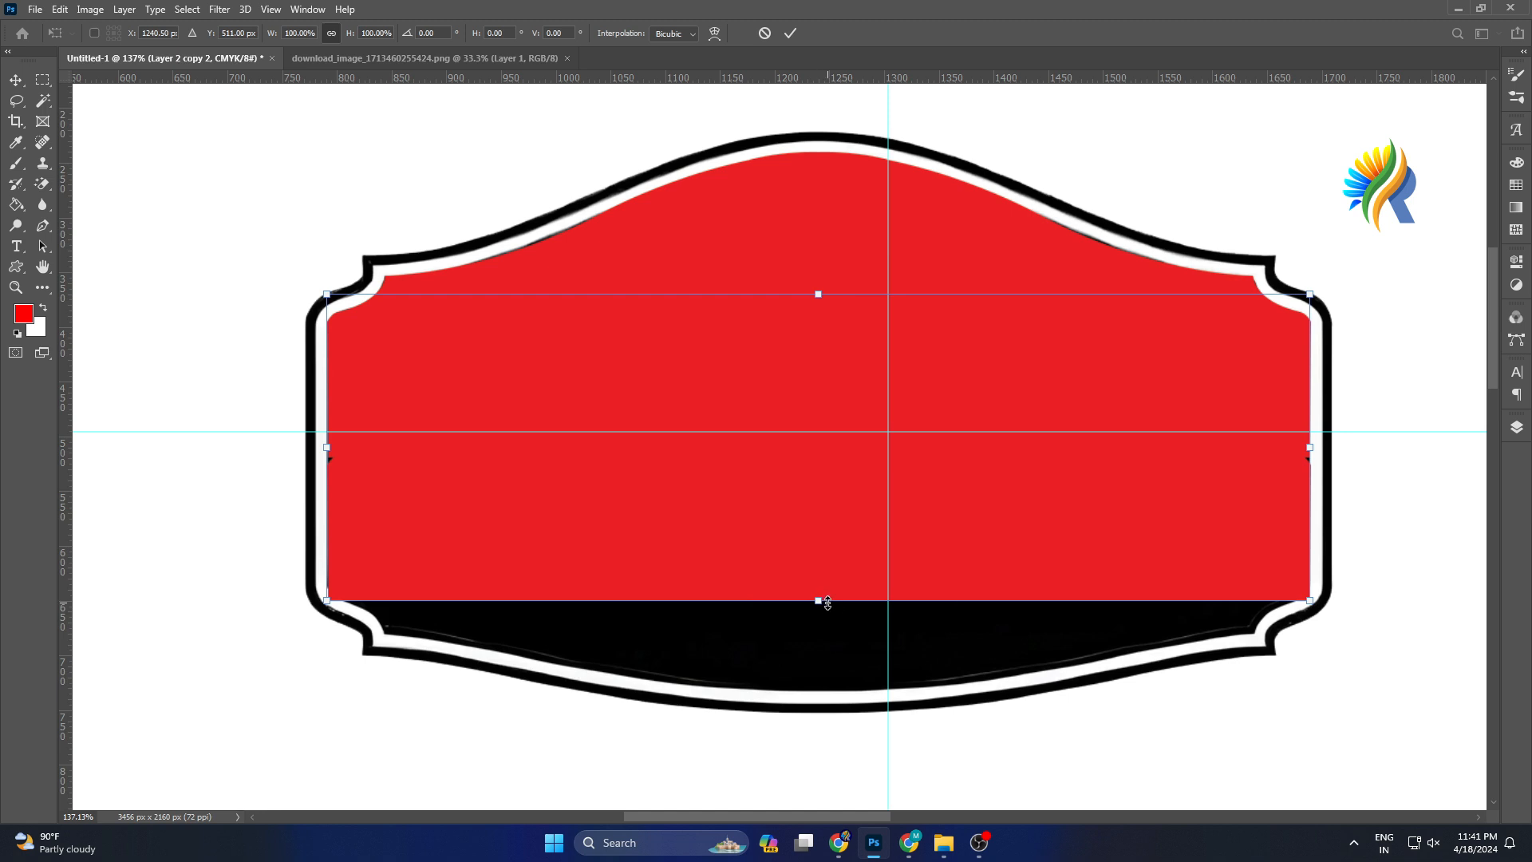
pyautogui.rightClick(827, 603)
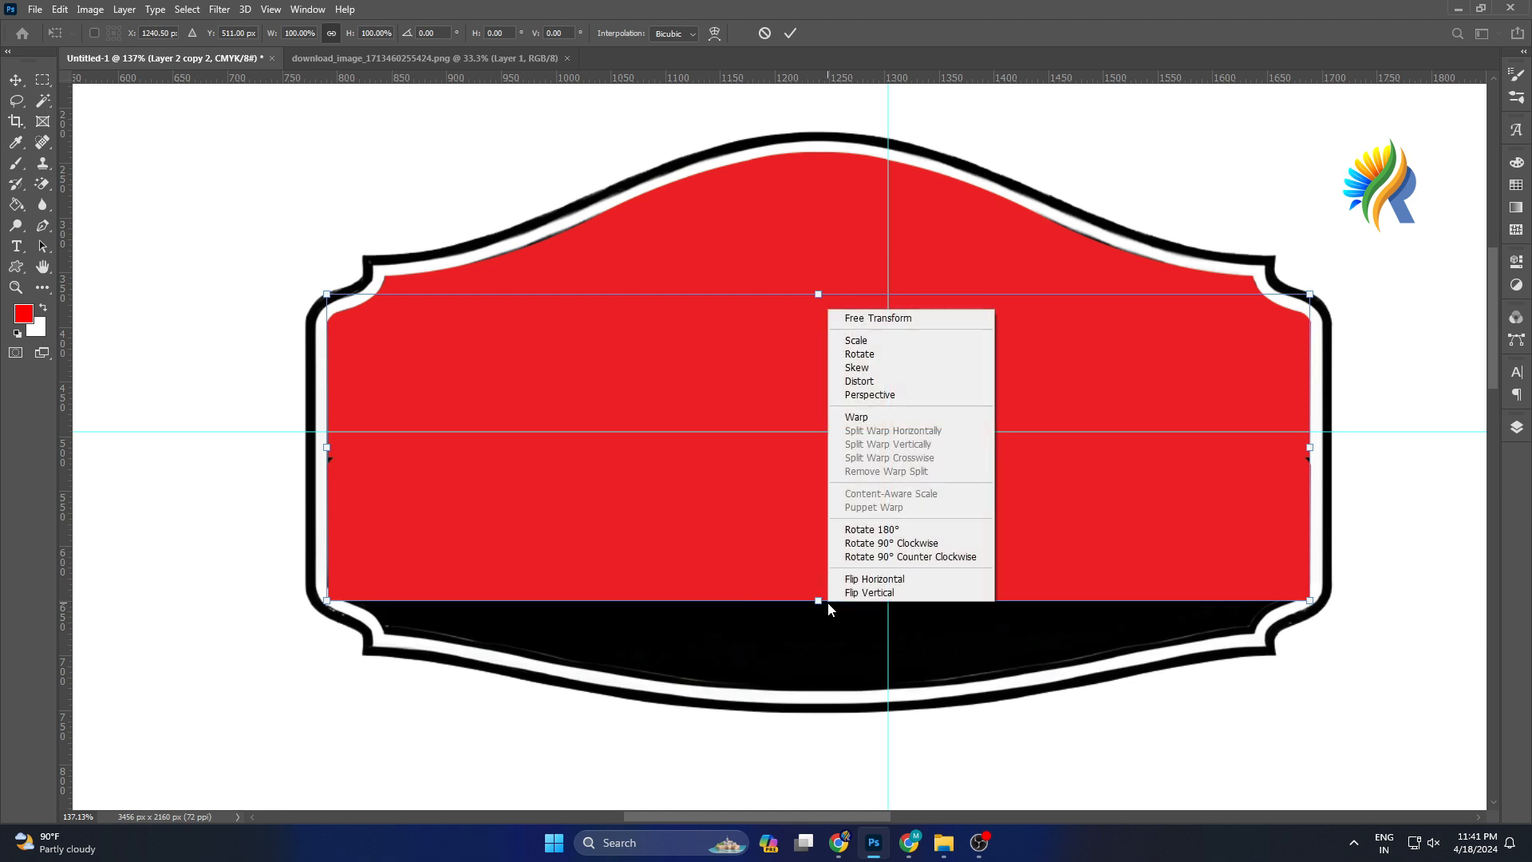
pyautogui.click(877, 593)
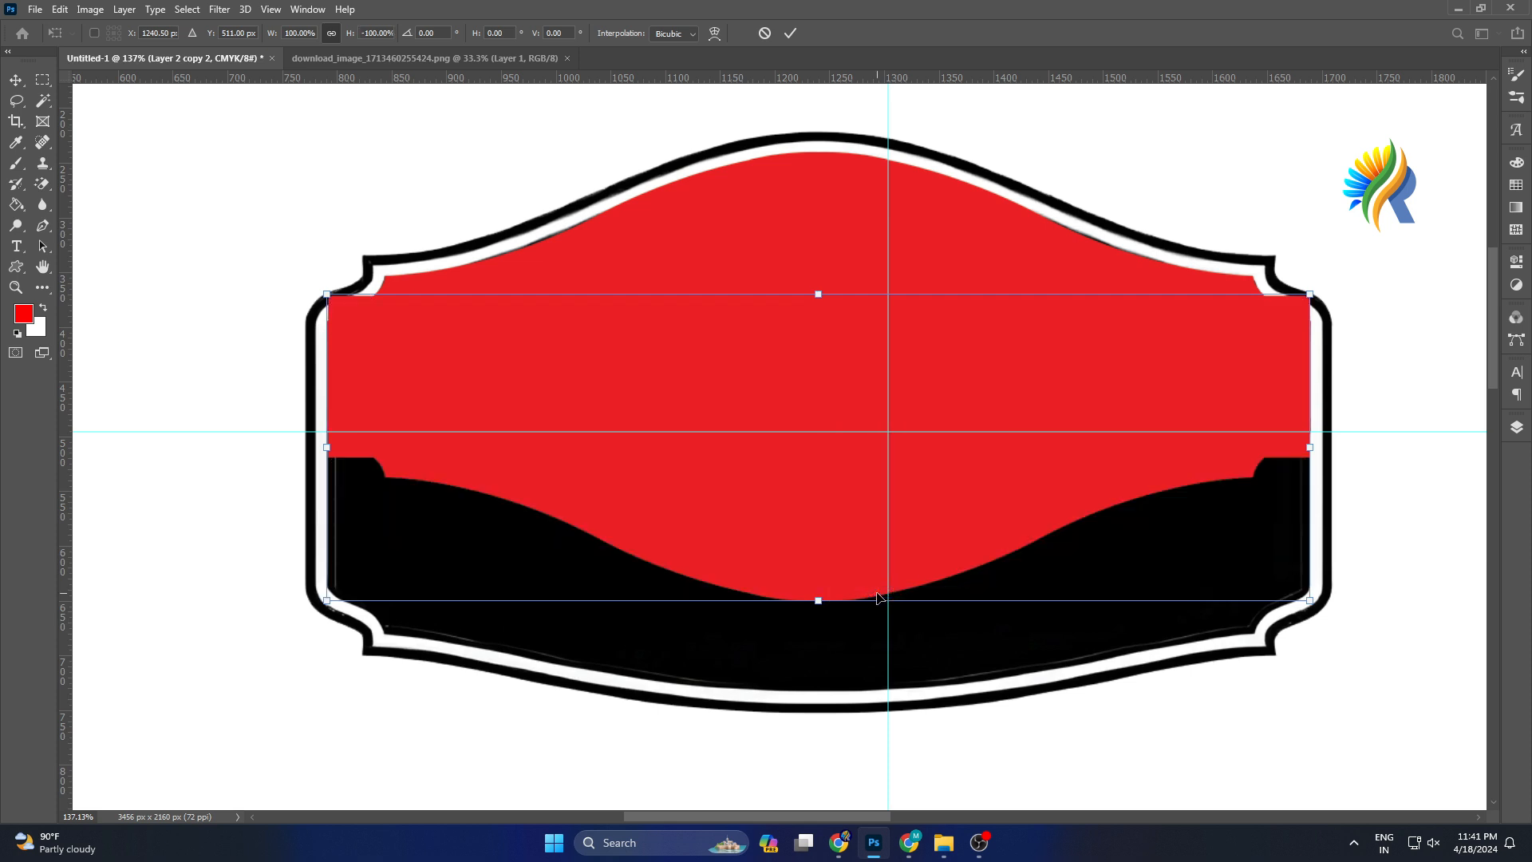
pyautogui.click(793, 35)
# Nudge the flipped copy down to complete the label's lower half, then merge it with the red layer below.
pyautogui.press('Down')
pyautogui.press('Down')
pyautogui.press('Down')
pyautogui.press('Down')
pyautogui.press('Down')
pyautogui.press('Down')
pyautogui.press('Down')
pyautogui.press('Down')
pyautogui.press('Down')
pyautogui.press('Down')
pyautogui.press('Down')
pyautogui.press('Down')
pyautogui.press('Down')
pyautogui.press('Down')
pyautogui.press('Down')
pyautogui.press('Down')
pyautogui.press('Down')
pyautogui.press('Down')
pyautogui.press('Down')
pyautogui.press('Down')
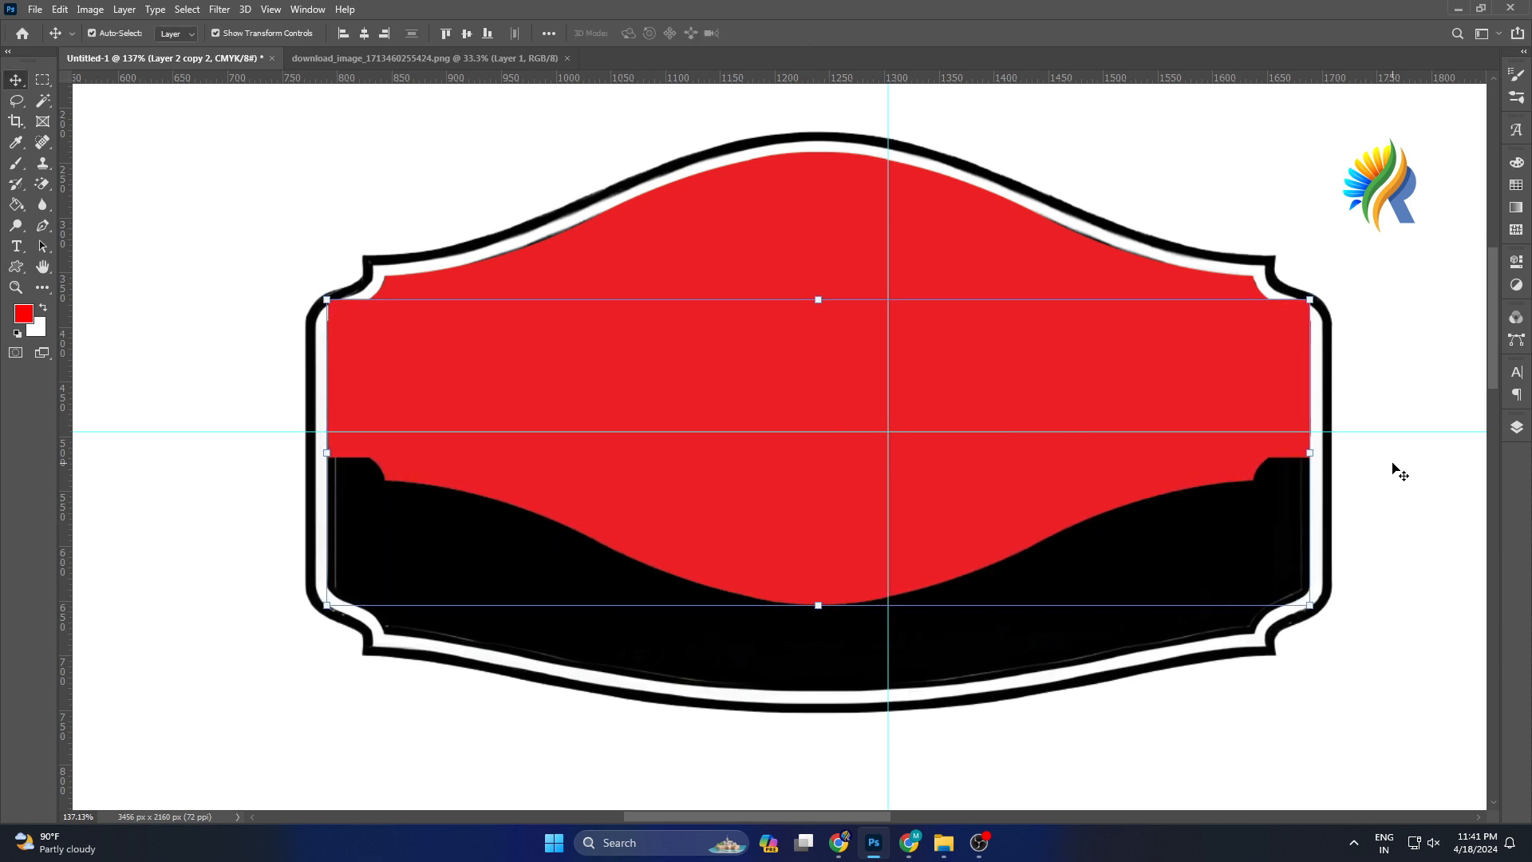
pyautogui.press('Down')
pyautogui.press('Down')
pyautogui.press('Down')
pyautogui.press('Down')
pyautogui.press('Down')
pyautogui.press('Down')
pyautogui.press('Down')
pyautogui.press('Down')
pyautogui.press('Down')
pyautogui.press('Down')
pyautogui.press('Down')
pyautogui.press('Down')
pyautogui.press('Down')
pyautogui.press('Down')
pyautogui.press('Down')
pyautogui.press('Down')
pyautogui.press('Down')
pyautogui.press('Down')
pyautogui.press('Down')
pyautogui.press('Down')
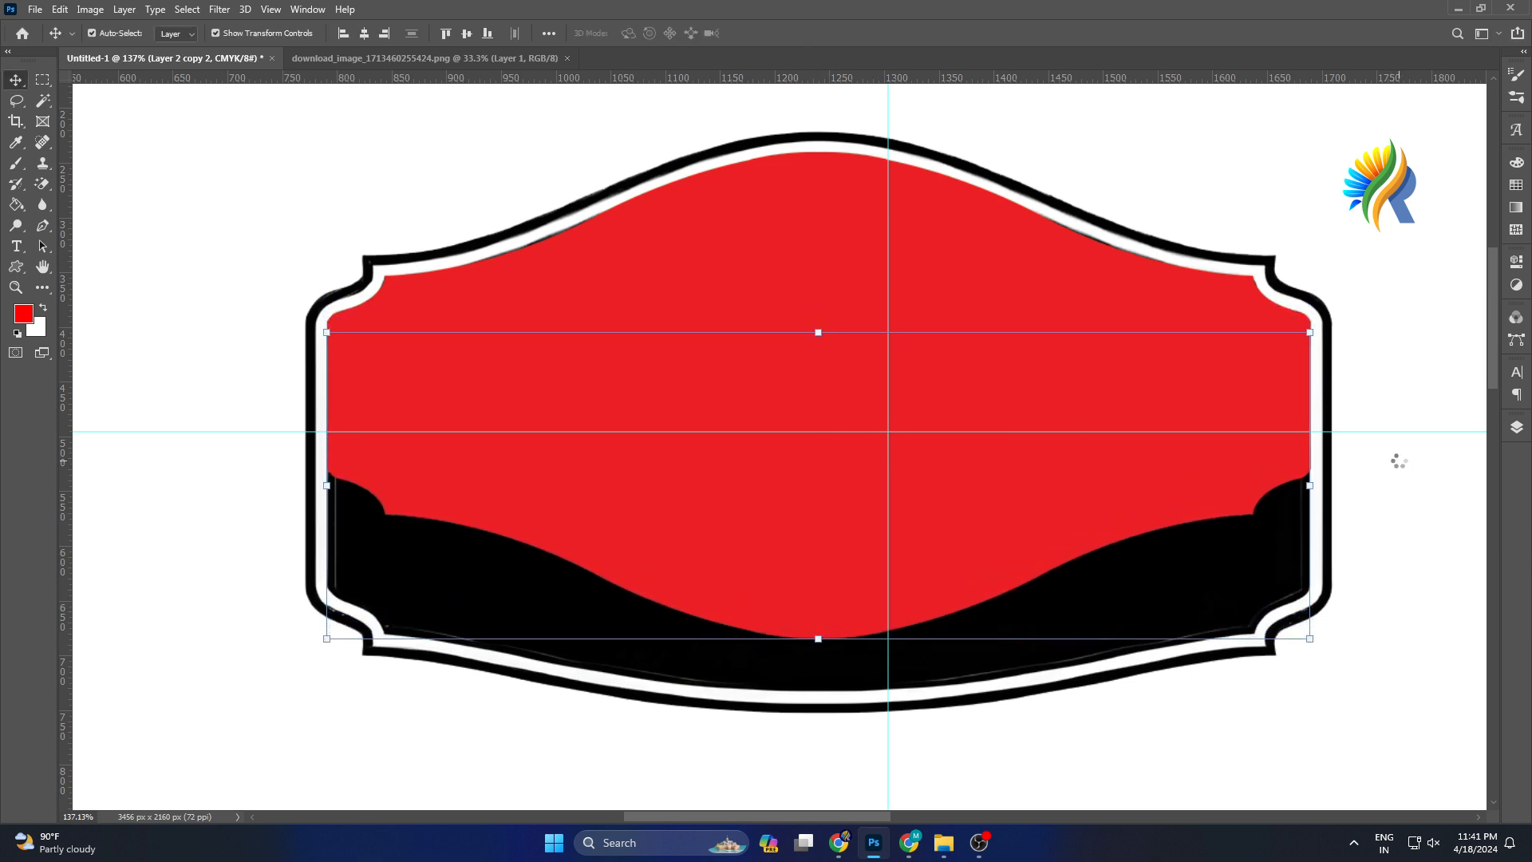
pyautogui.keyDown('shift'); pyautogui.click(781, 264); pyautogui.keyUp('shift')
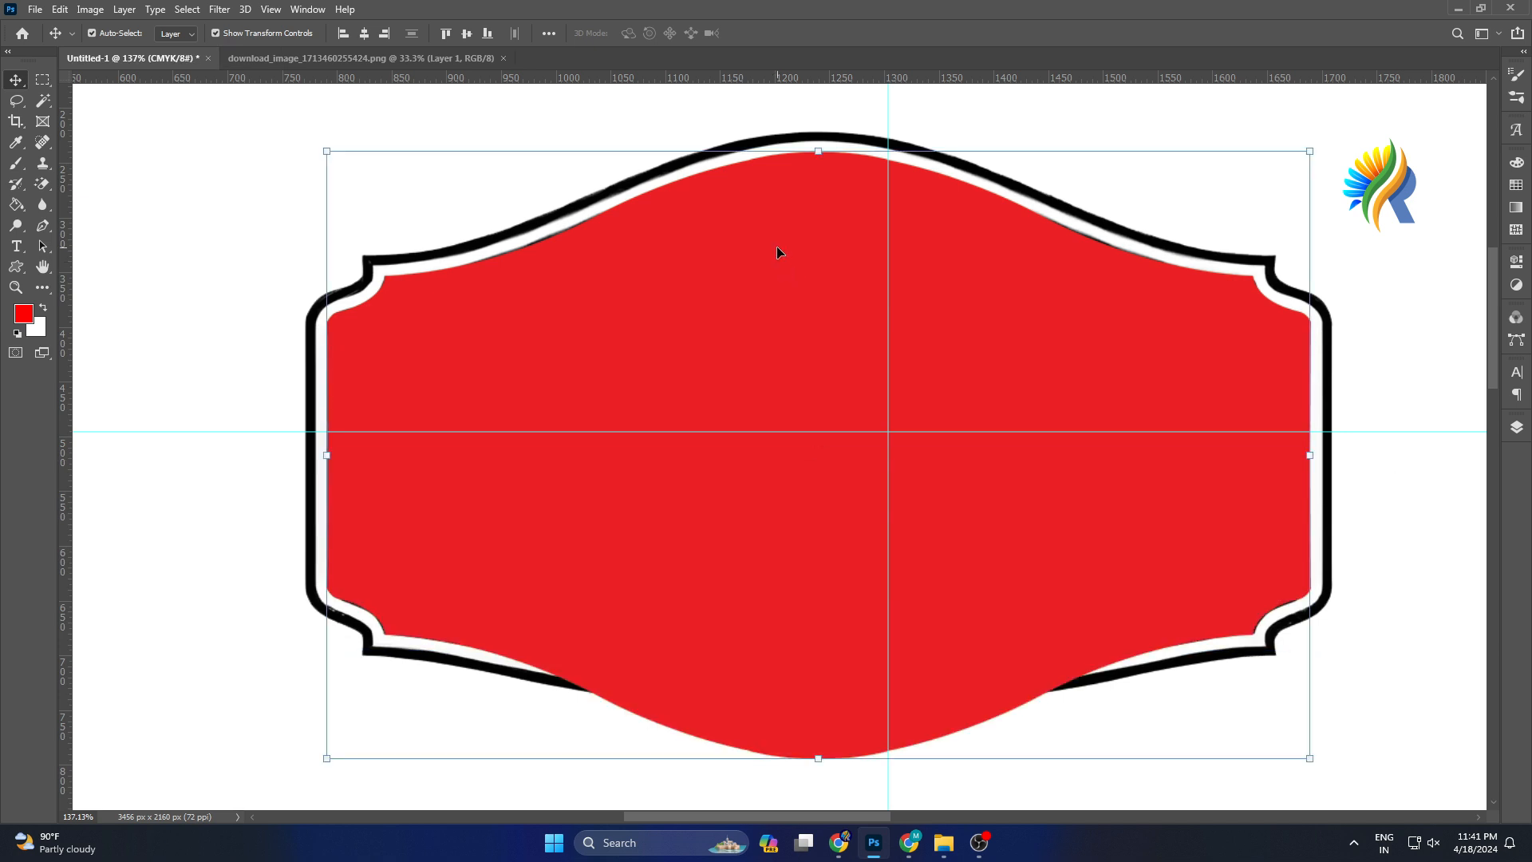
pyautogui.hotkey('ctrl', 'e')
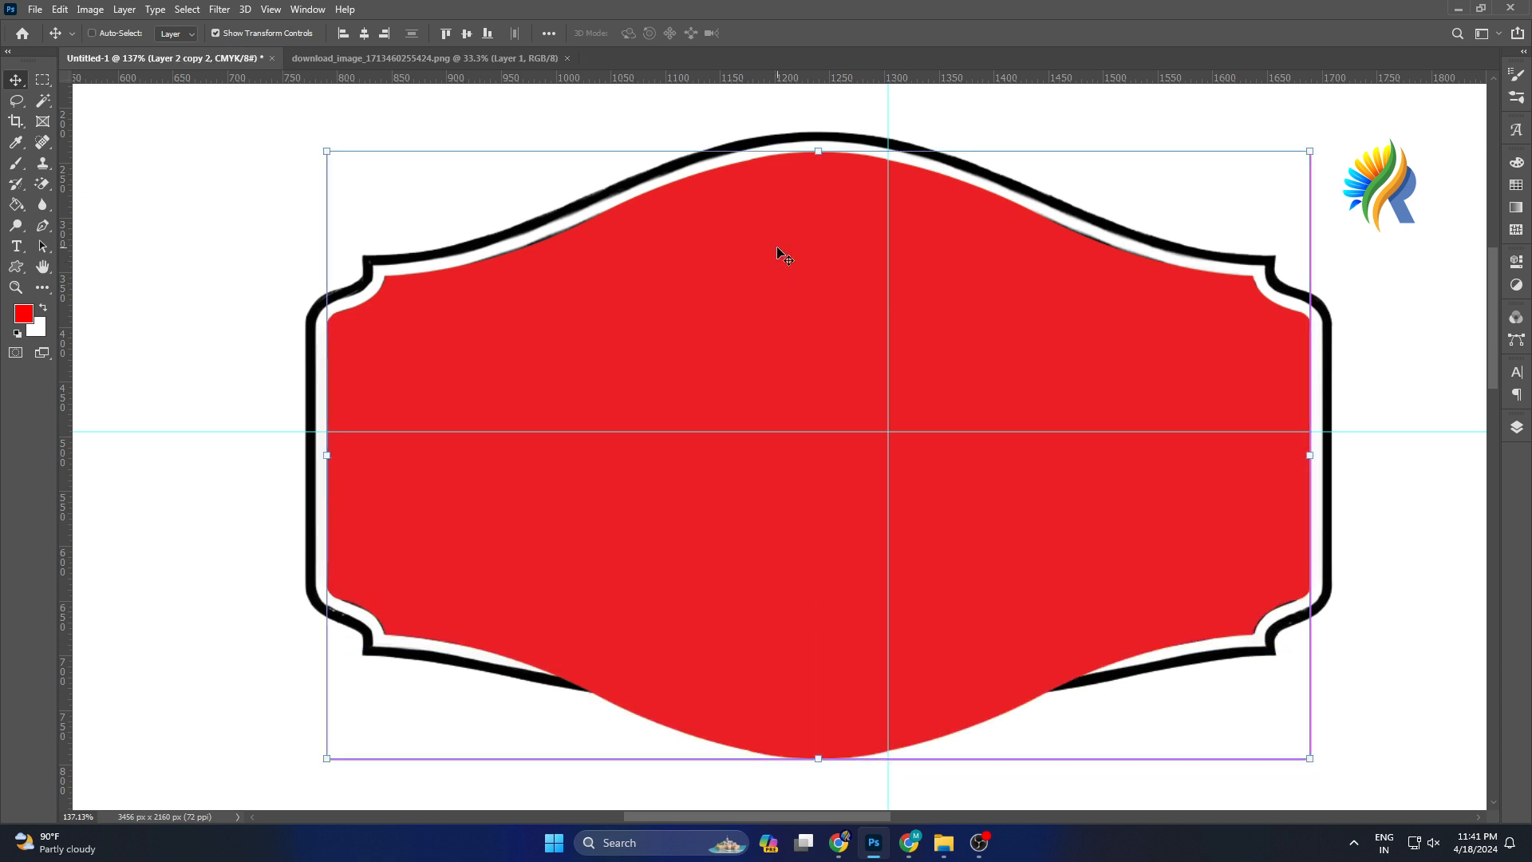
# Move the merged red label shape onto the empty canvas area left of the label sheet.
pyautogui.keyDown('alt'); pyautogui.scroll(-5, 781, 256); pyautogui.keyUp('alt')
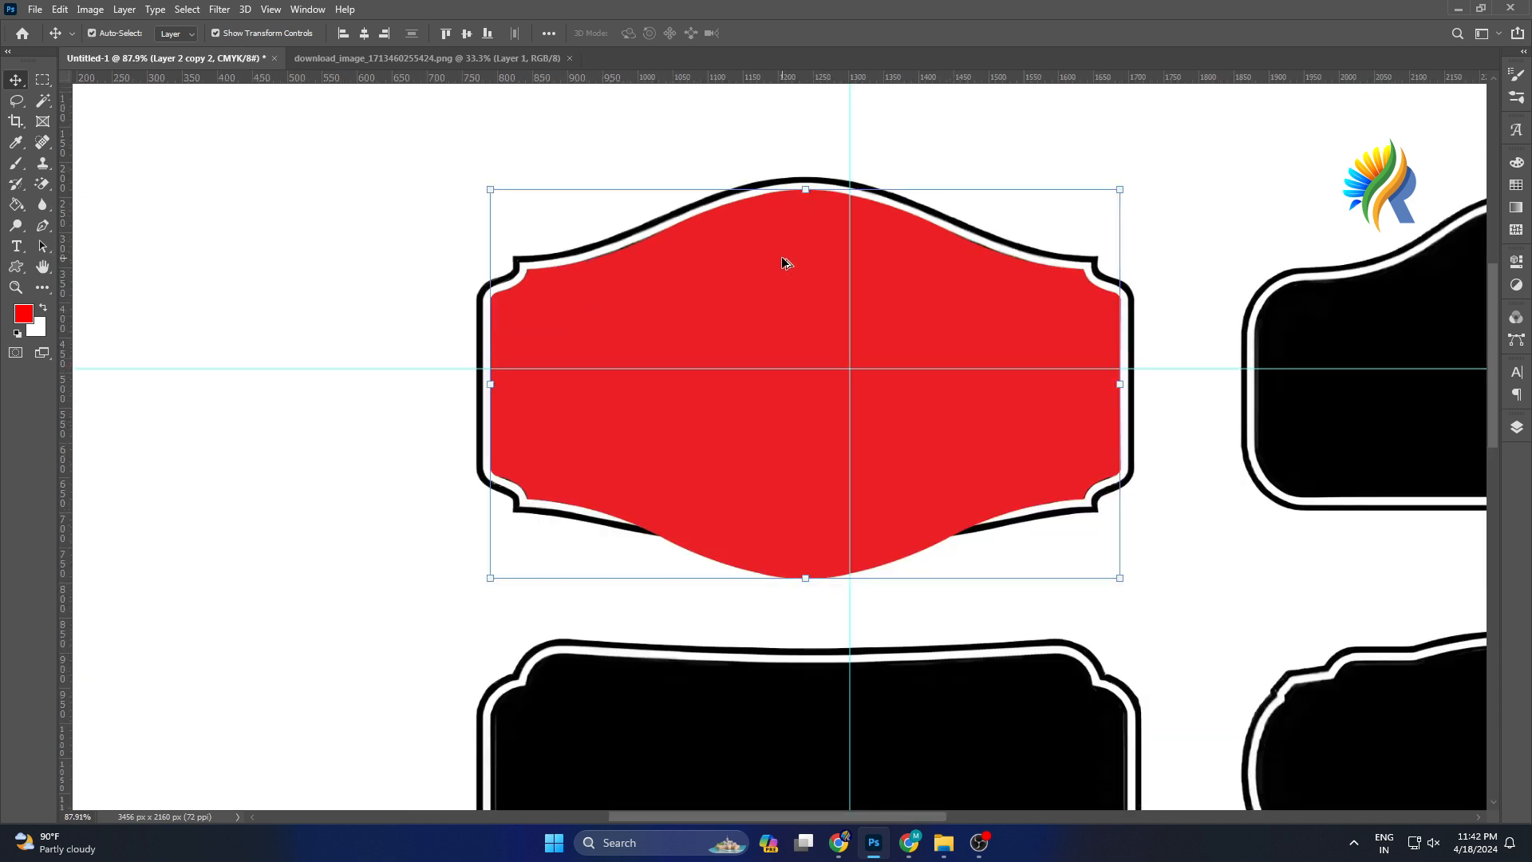
pyautogui.keyDown('alt'); pyautogui.scroll(-2, 782, 256); pyautogui.keyUp('alt')
pyautogui.moveTo(775, 270); pyautogui.dragTo(369, 286)
pyautogui.click(924, 355)
pyautogui.moveTo(927, 323); pyautogui.dragTo(1028, 319)
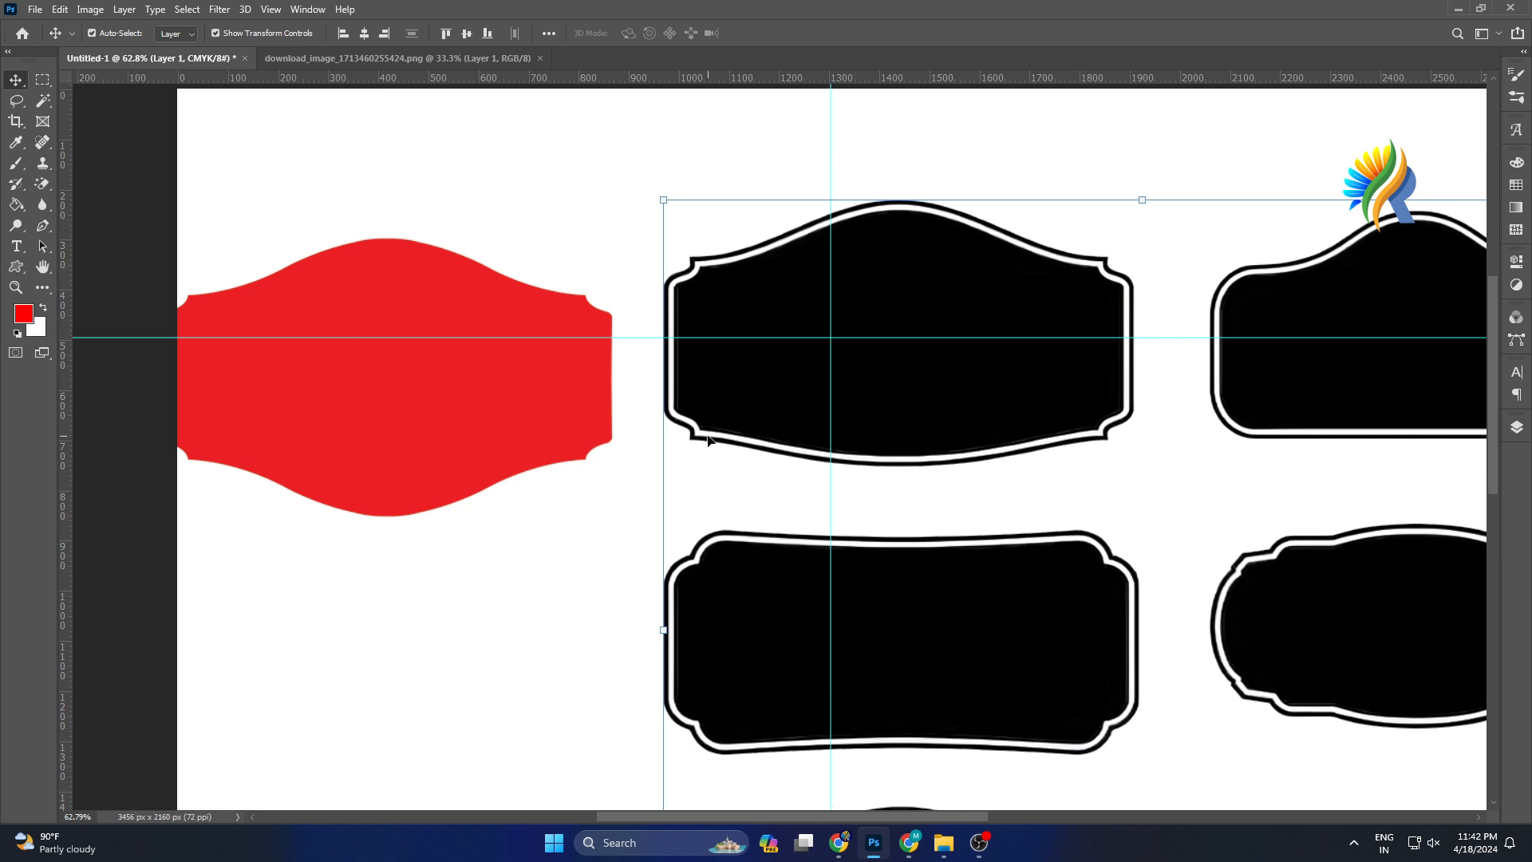
pyautogui.scroll(-2, 665, 416)
pyautogui.click(441, 426)
pyautogui.moveTo(481, 425); pyautogui.dragTo(505, 418)
pyautogui.moveTo(889, 359); pyautogui.dragTo(1152, 332)
pyautogui.moveTo(523, 420); pyautogui.dragTo(668, 489)
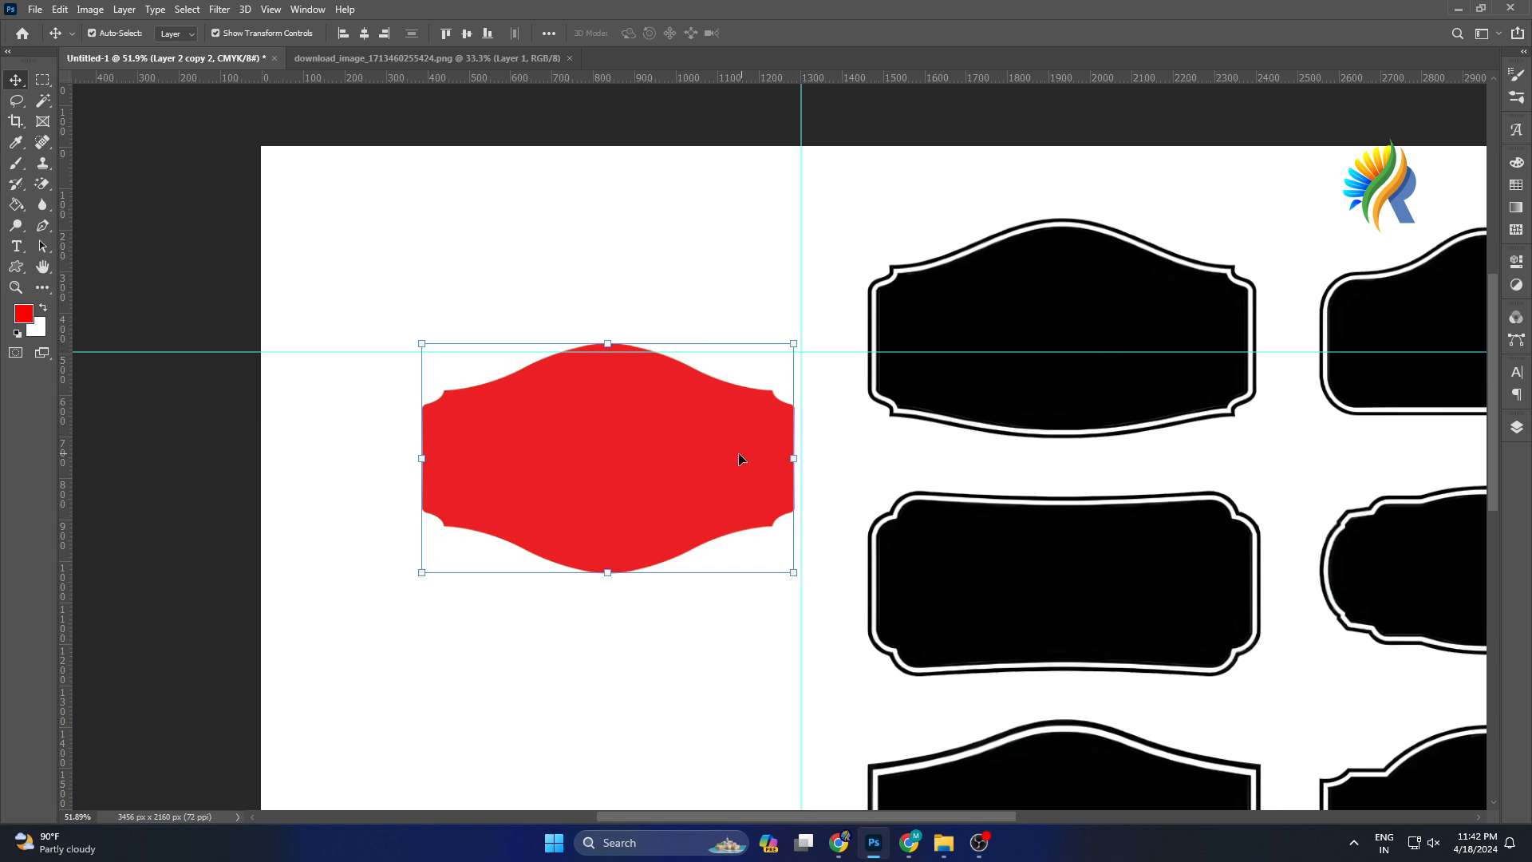
pyautogui.moveTo(734, 458); pyautogui.dragTo(663, 438)
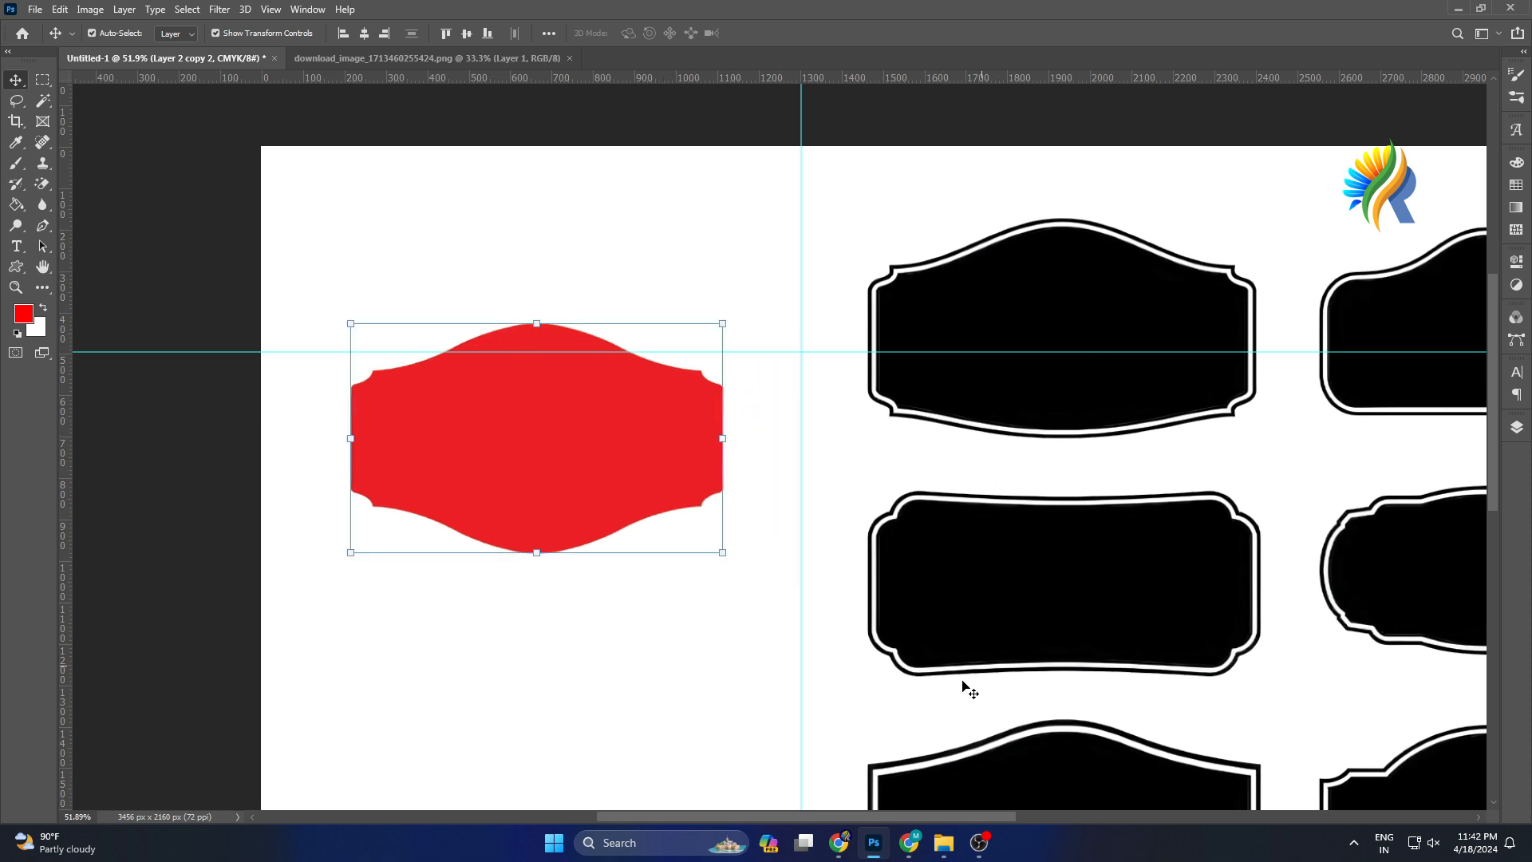
# Reposition the label sheet image to the right, leaving room beside the red shape.
pyautogui.moveTo(822, 817); pyautogui.dragTo(852, 817)
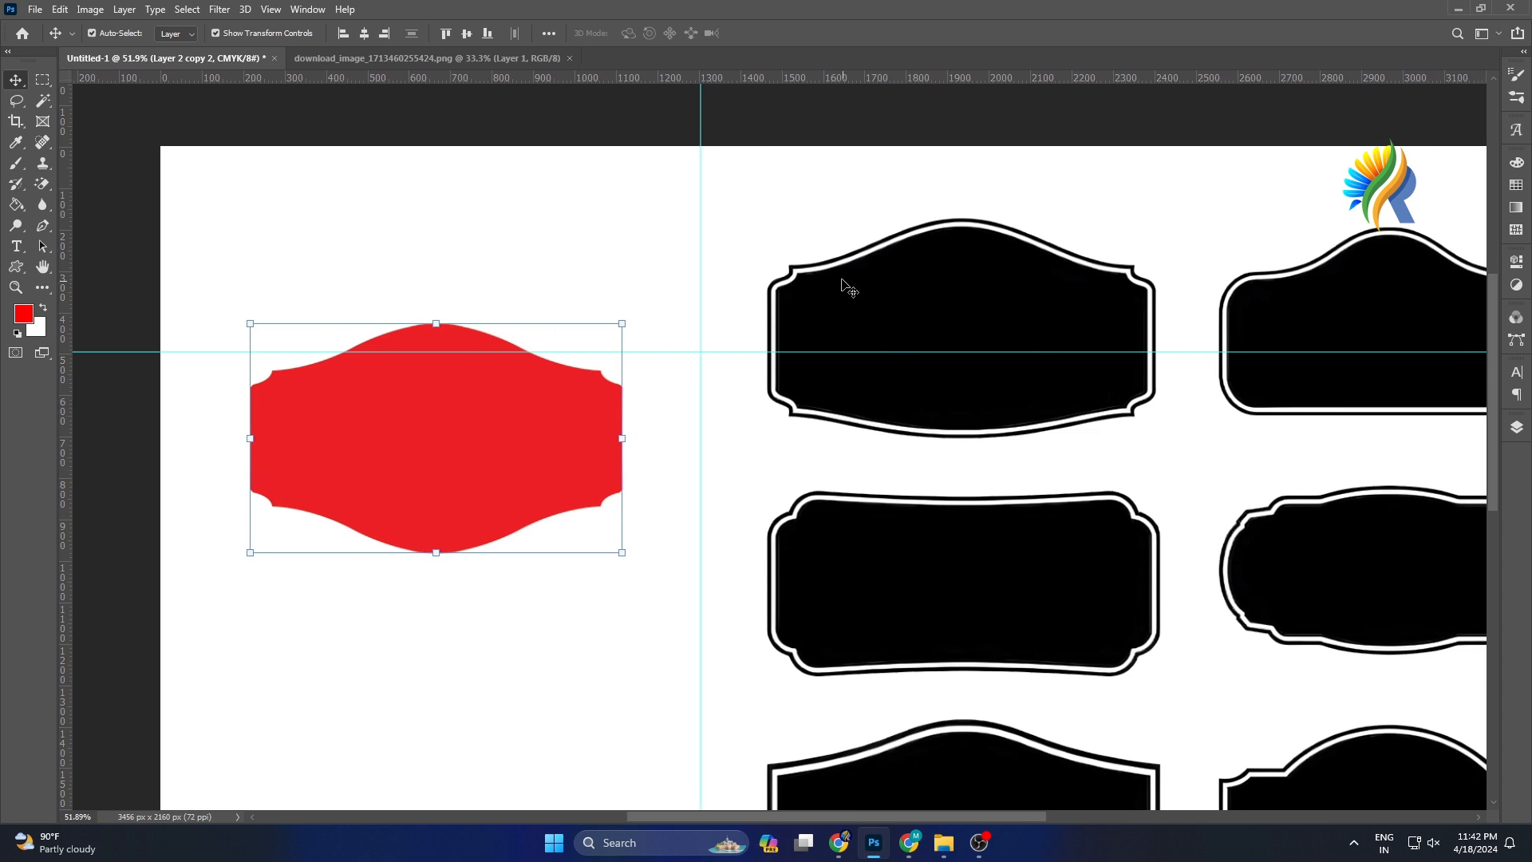
pyautogui.moveTo(980, 548); pyautogui.dragTo(904, 500)
pyautogui.scroll(-1, 1304, 502)
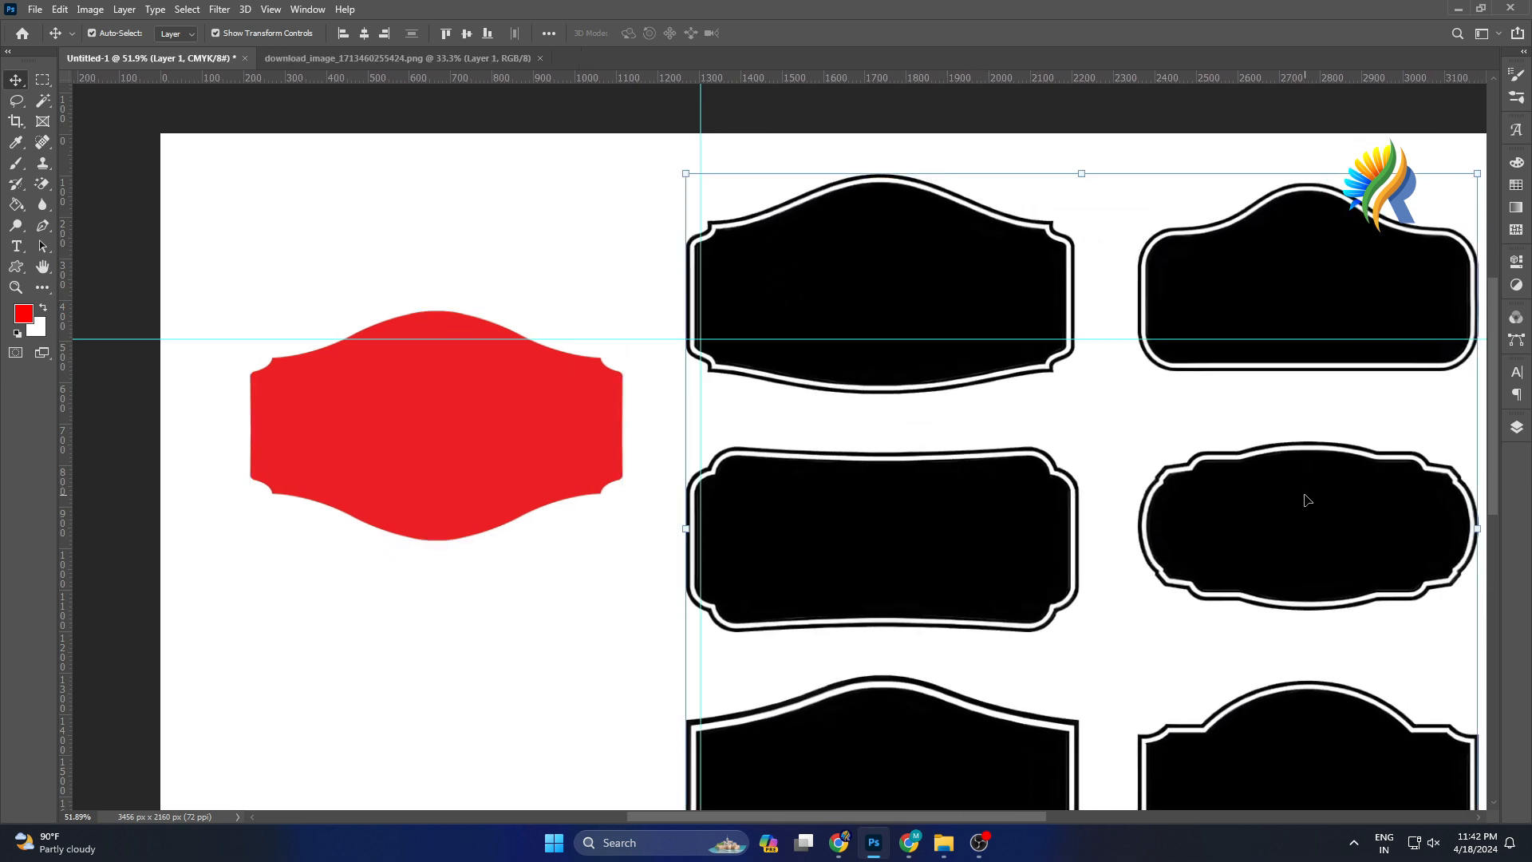
pyautogui.moveTo(1227, 370); pyautogui.dragTo(1076, 435)
pyautogui.moveTo(1297, 252)
pyautogui.mouseDown()
pyautogui.moveTo(1189, 280)
pyautogui.moveTo(1244, 251)
pyautogui.mouseUp()
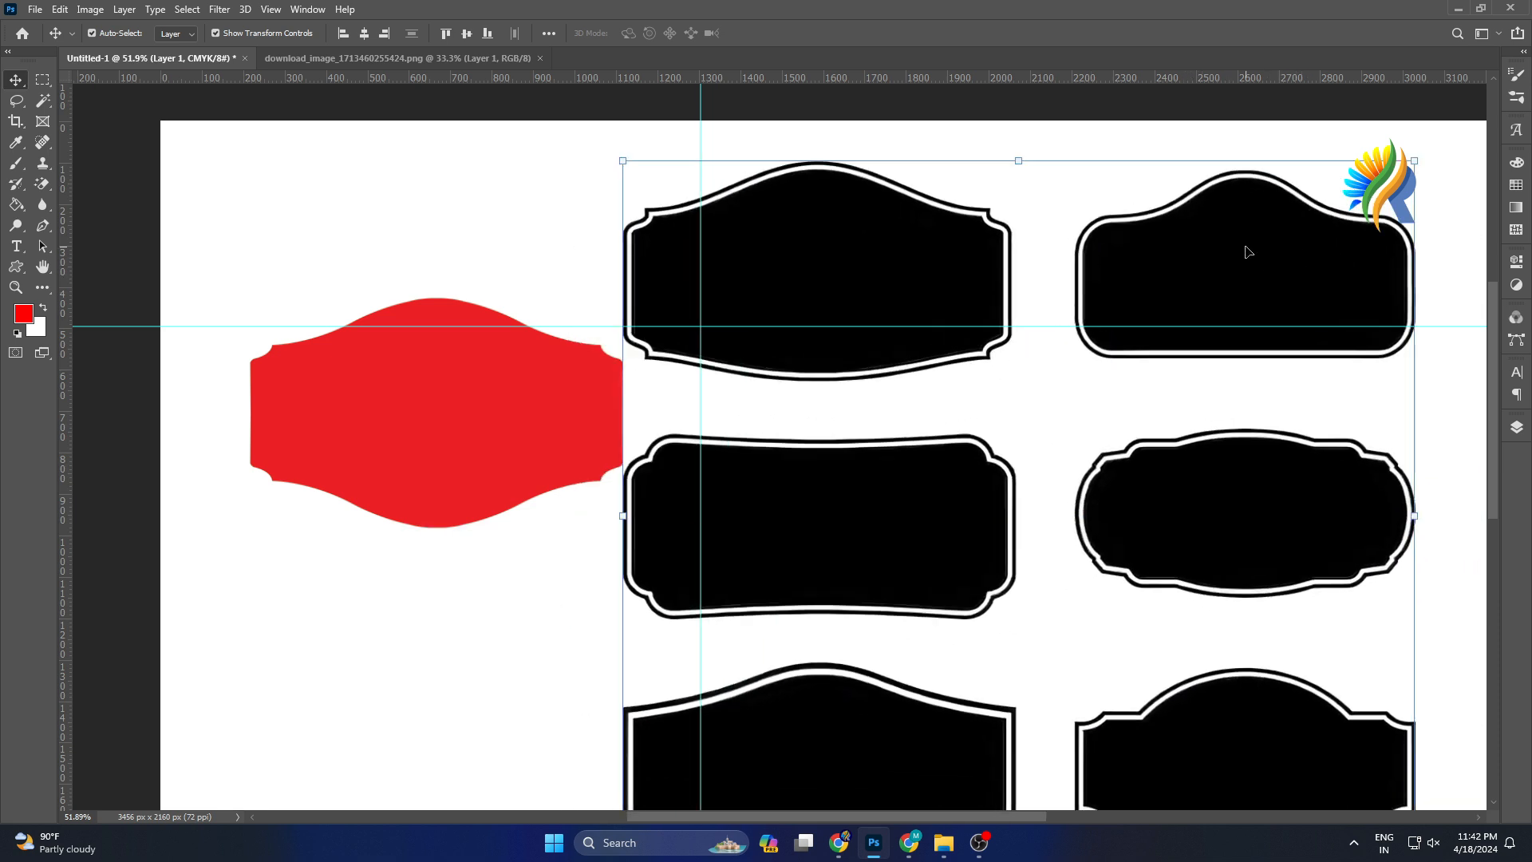
pyautogui.moveTo(843, 816); pyautogui.dragTo(896, 814)
pyautogui.moveTo(346, 386); pyautogui.dragTo(332, 393)
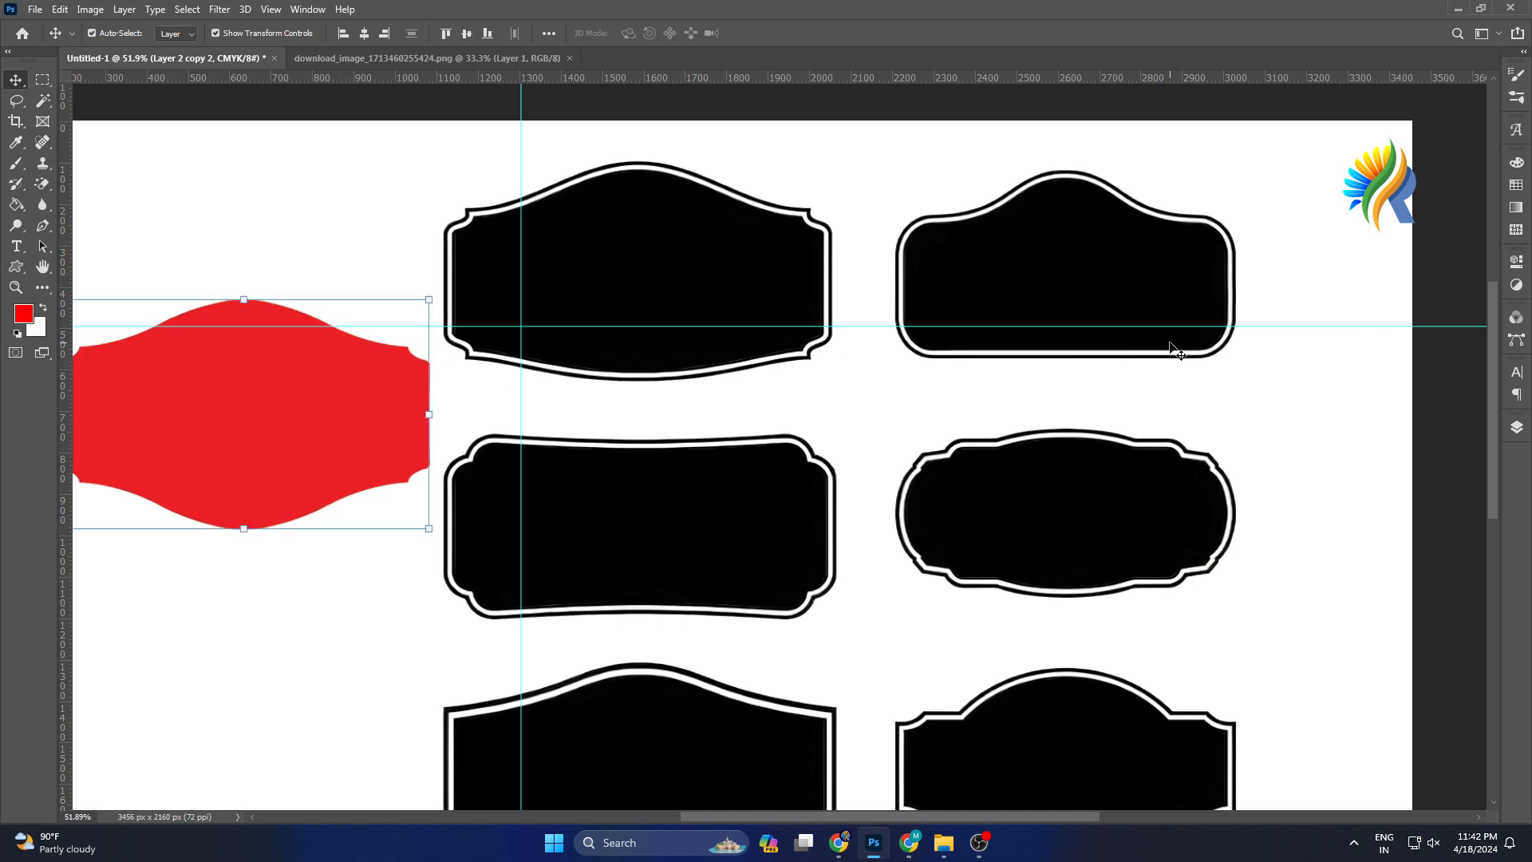
# Trace the second label's upper-left inner border with the Pen tool up to the top of its arch.
pyautogui.scroll(3, 1182, 331)
pyautogui.scroll(3, 1182, 331)
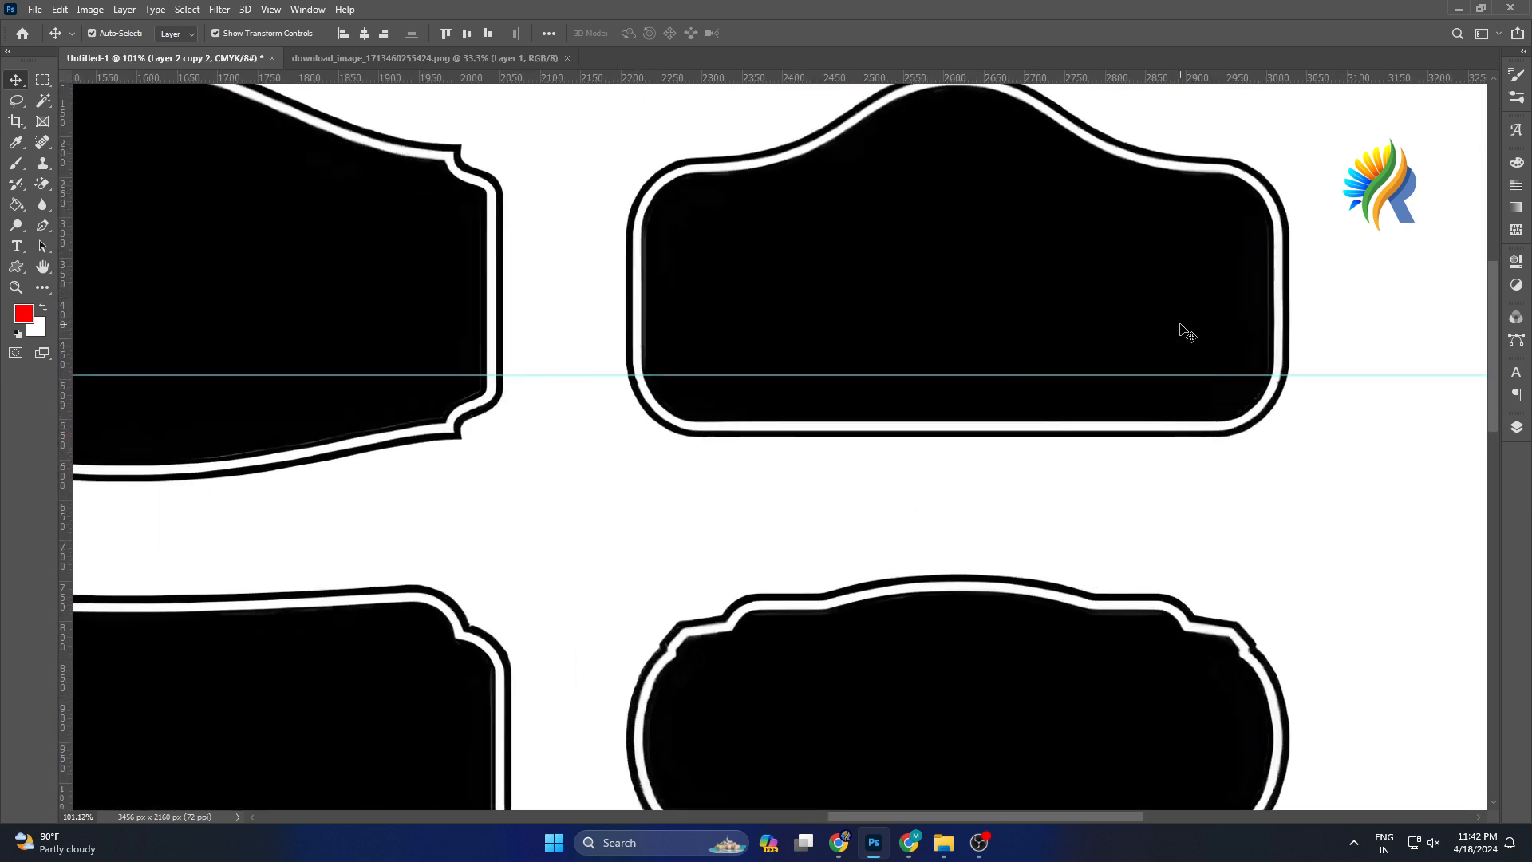
pyautogui.scroll(2, 403, 334)
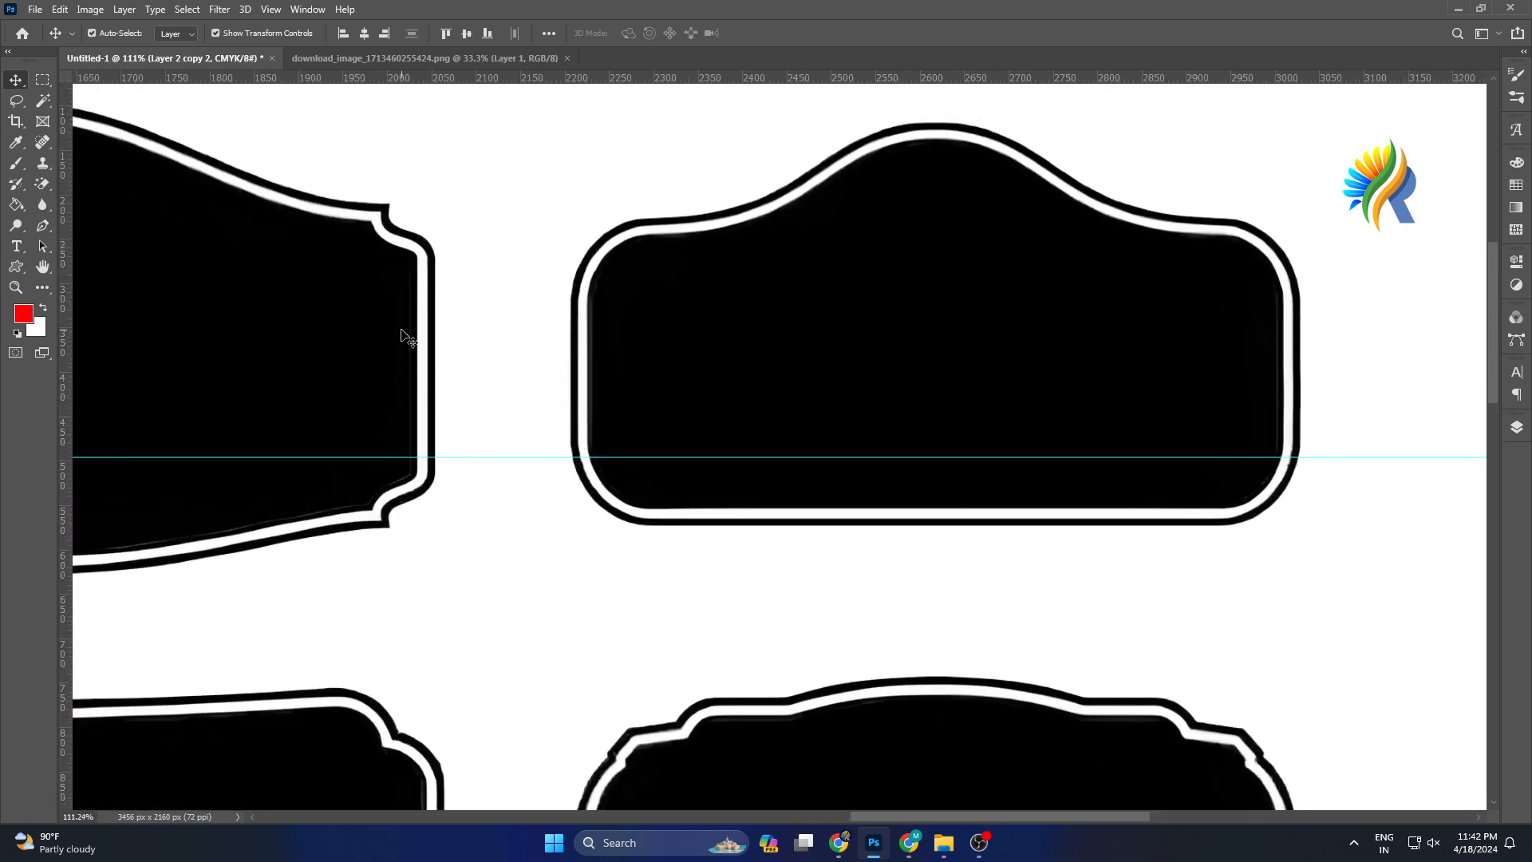
pyautogui.press('p')
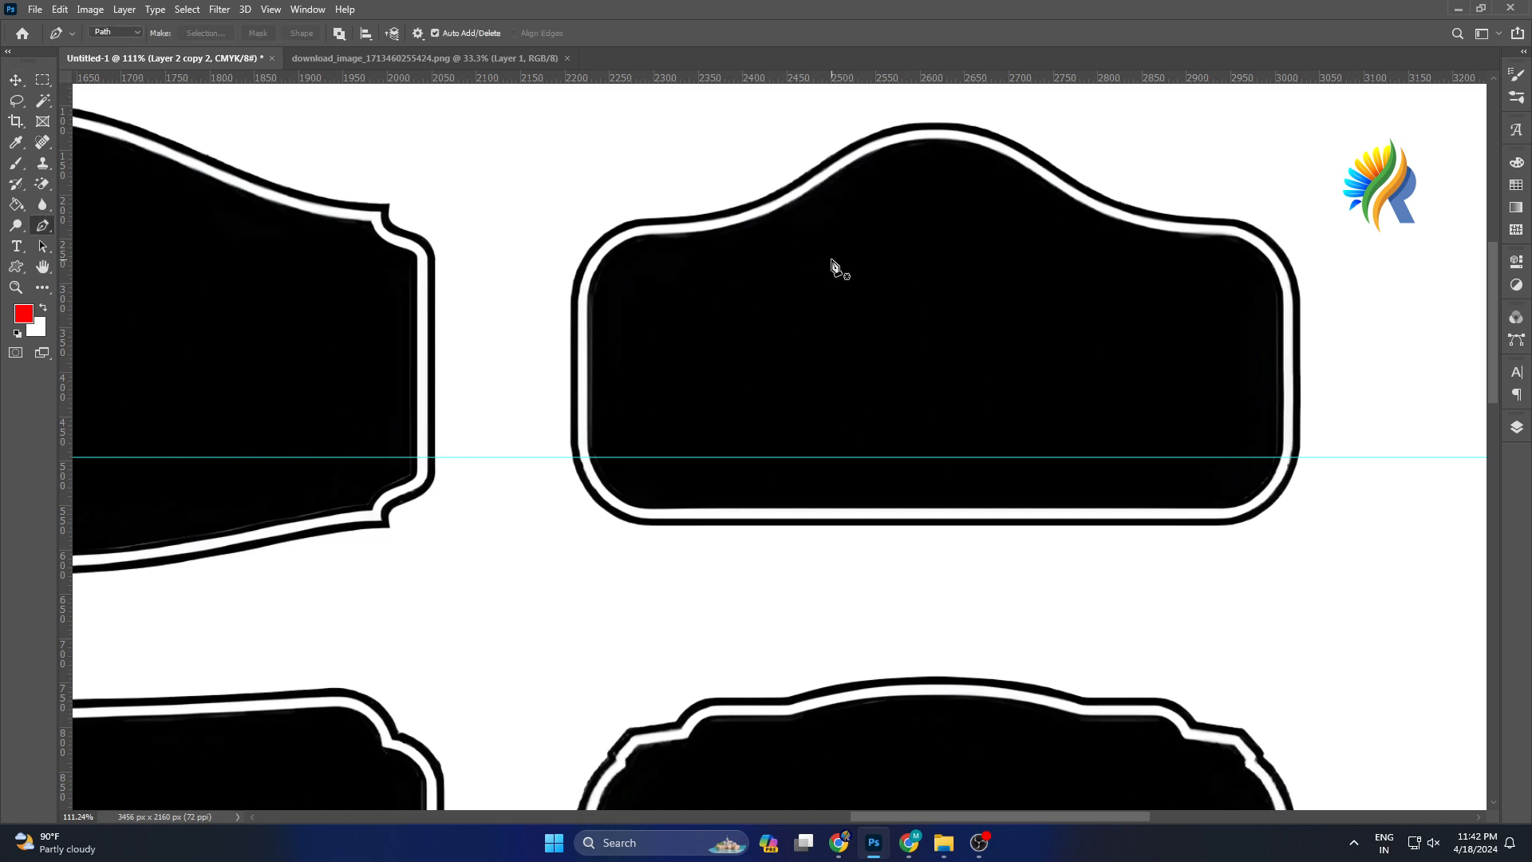
pyautogui.scroll(2, 606, 299)
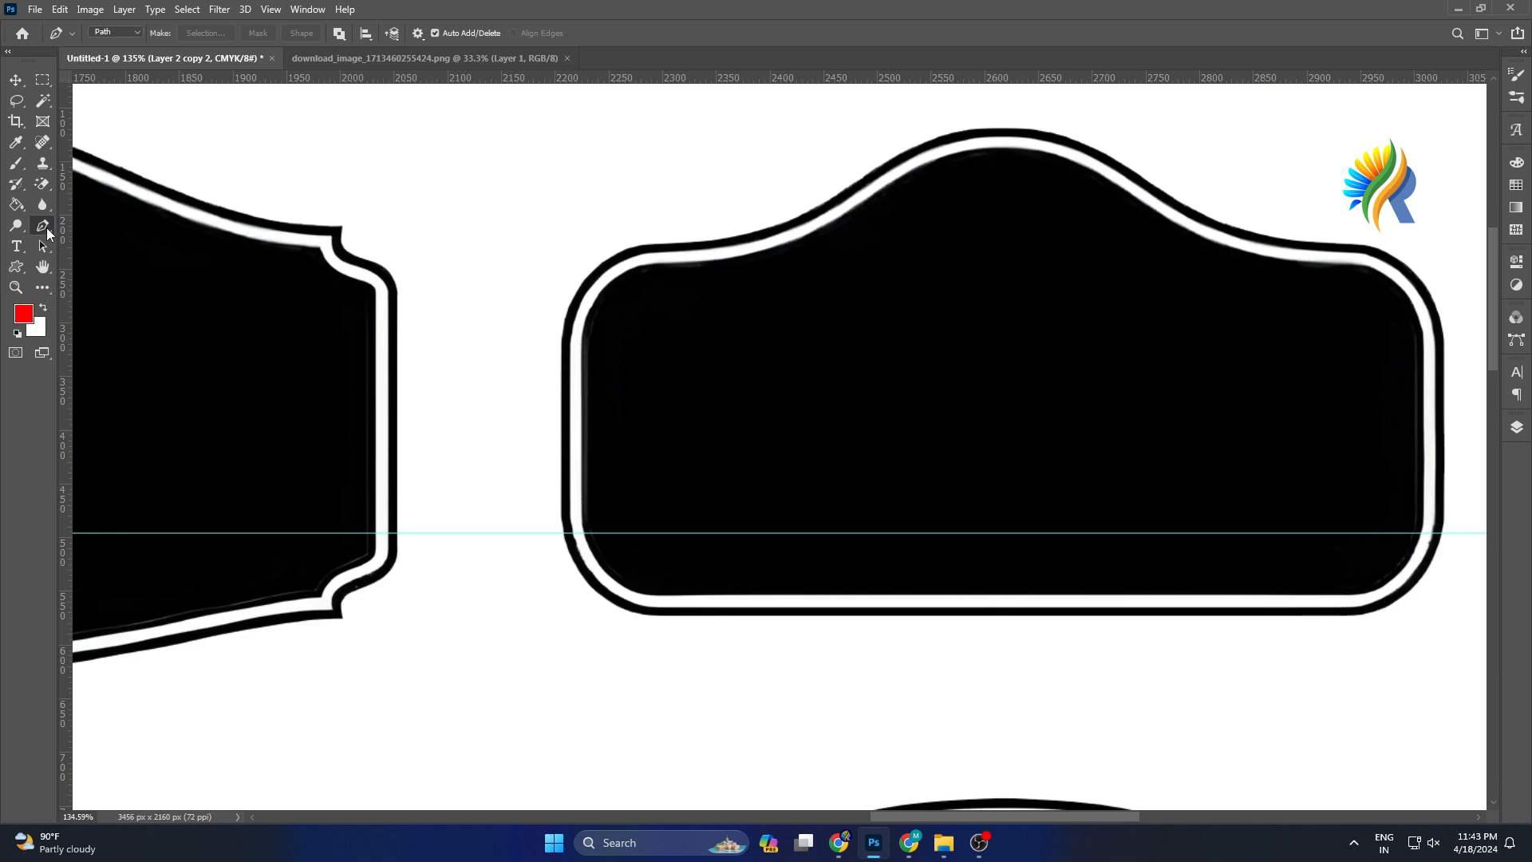
pyautogui.click(580, 341)
pyautogui.moveTo(654, 264); pyautogui.dragTo(719, 259)
pyautogui.click(655, 265)
pyautogui.moveTo(820, 228); pyautogui.dragTo(883, 192)
pyautogui.click(820, 229)
pyautogui.moveTo(1026, 148); pyautogui.dragTo(1115, 173)
pyautogui.hotkey('ctrl', 'z')
pyautogui.moveTo(871, 195); pyautogui.dragTo(891, 188)
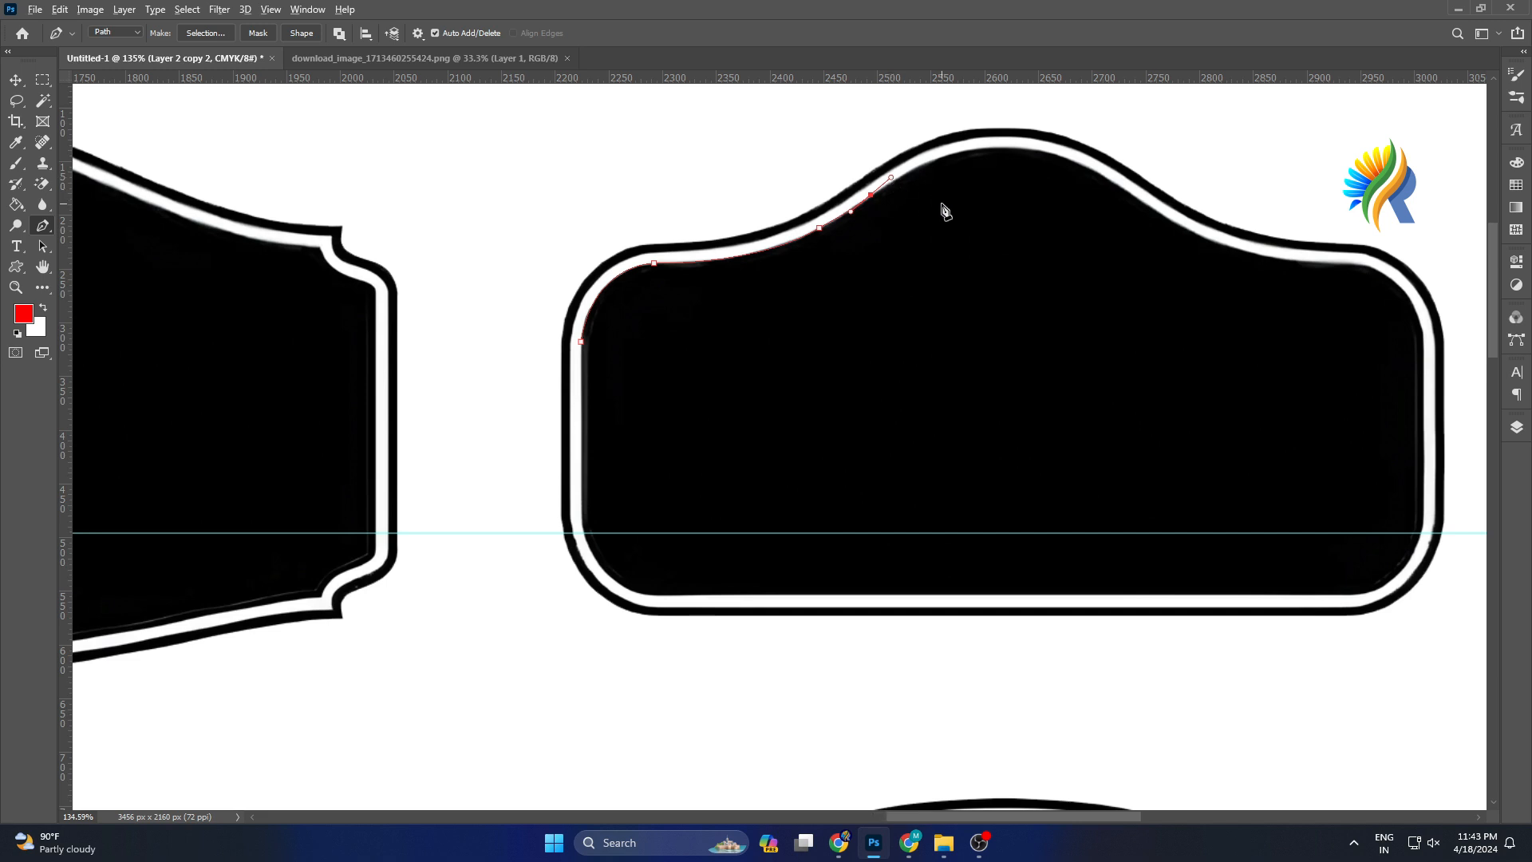
pyautogui.scroll(3, 917, 200)
pyautogui.moveTo(840, 195); pyautogui.dragTo(844, 195)
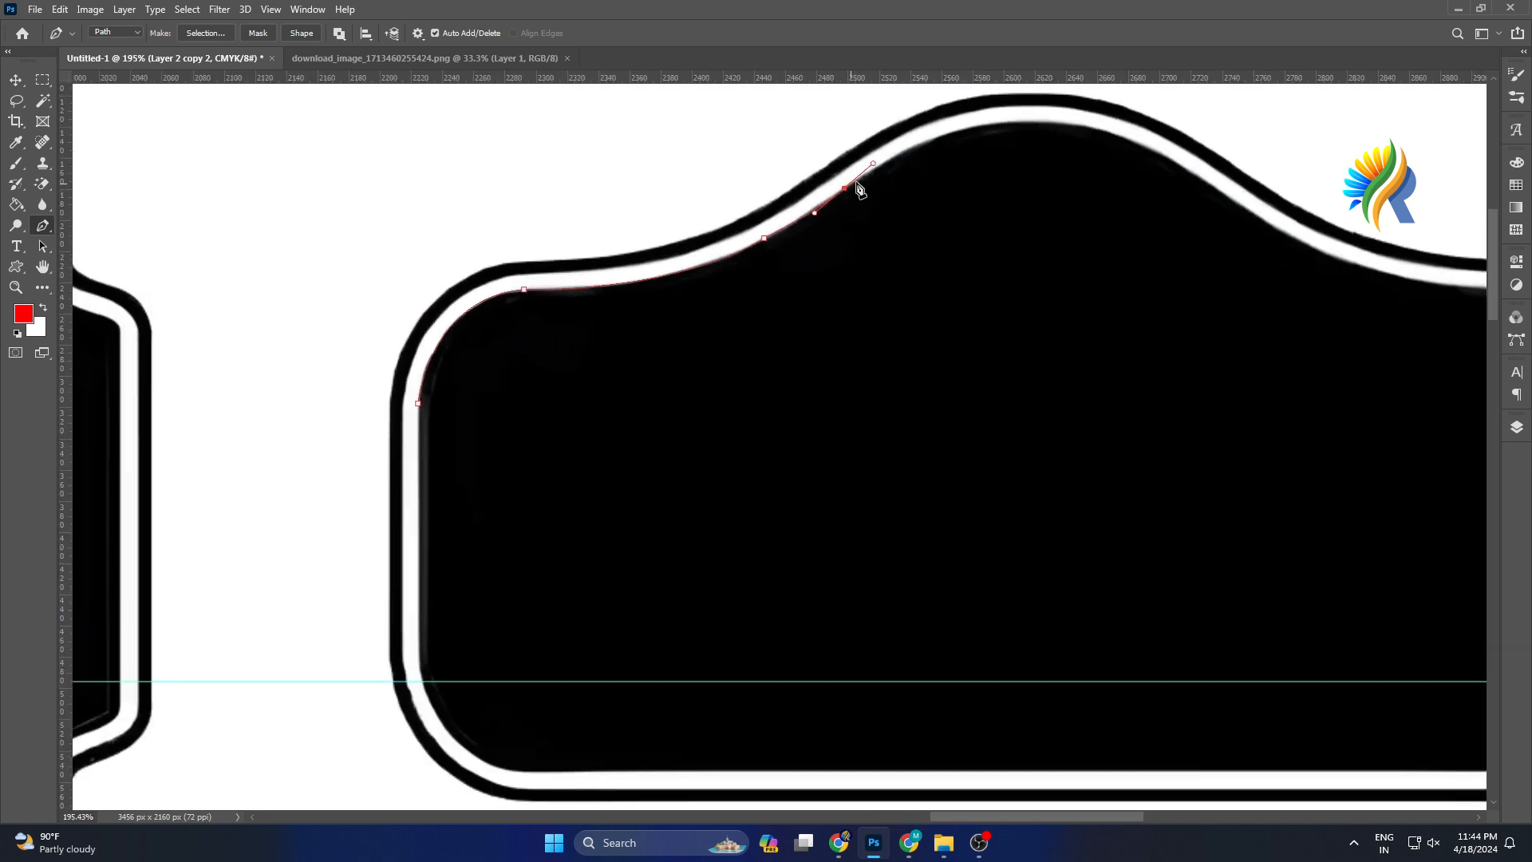
pyautogui.click(844, 189)
pyautogui.moveTo(1046, 121); pyautogui.dragTo(1162, 129)
pyautogui.moveTo(1050, 126); pyautogui.dragTo(1050, 125)
# Add a vertical guide through the second label's centre and anchor the path where it meets the top border.
pyautogui.scroll(-4, 1050, 125)
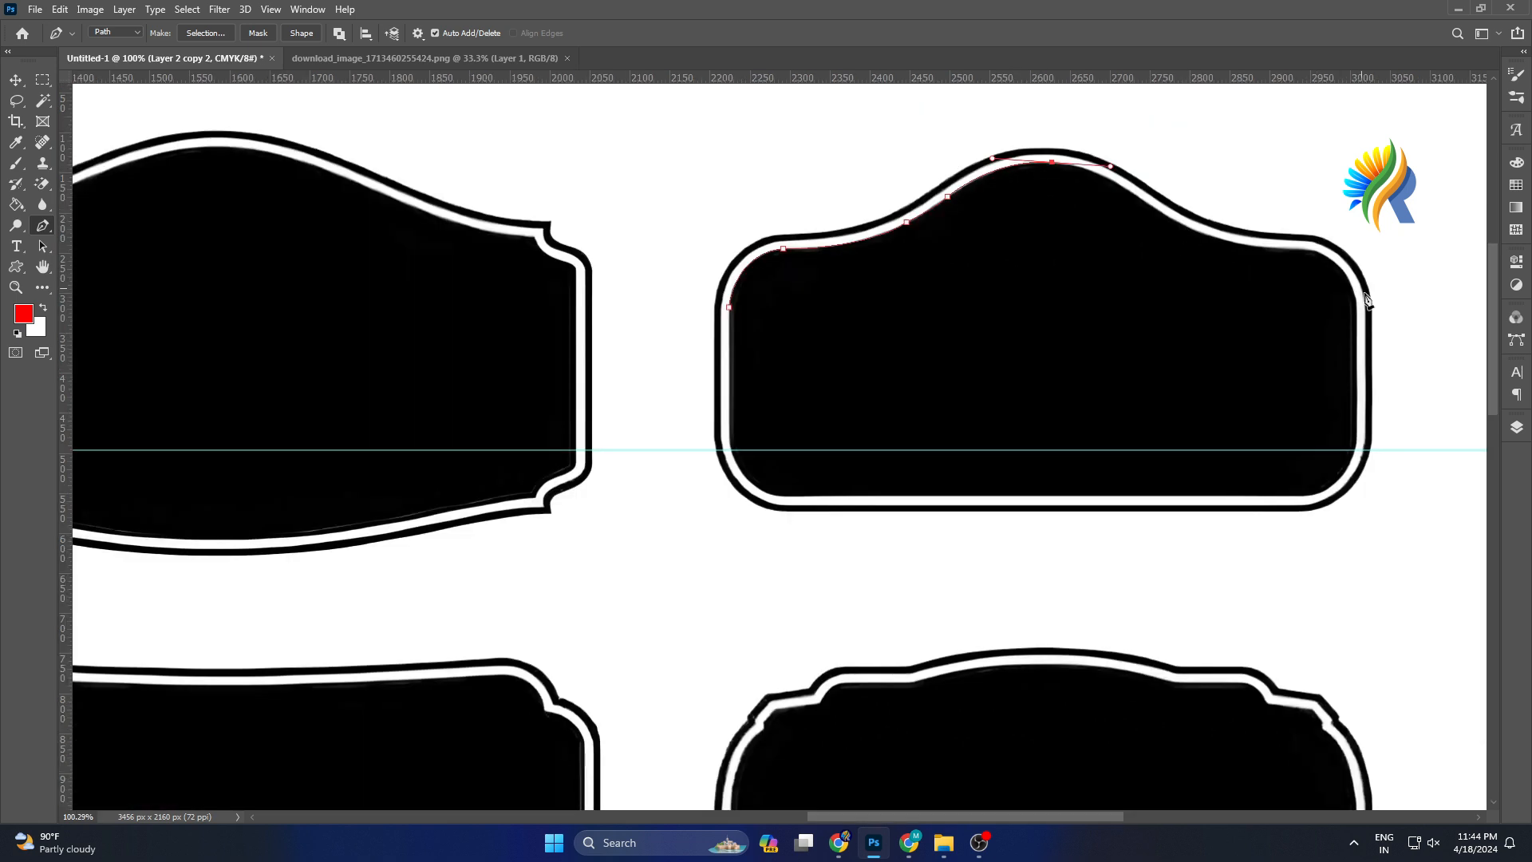
pyautogui.moveTo(69, 531); pyautogui.dragTo(1052, 542)
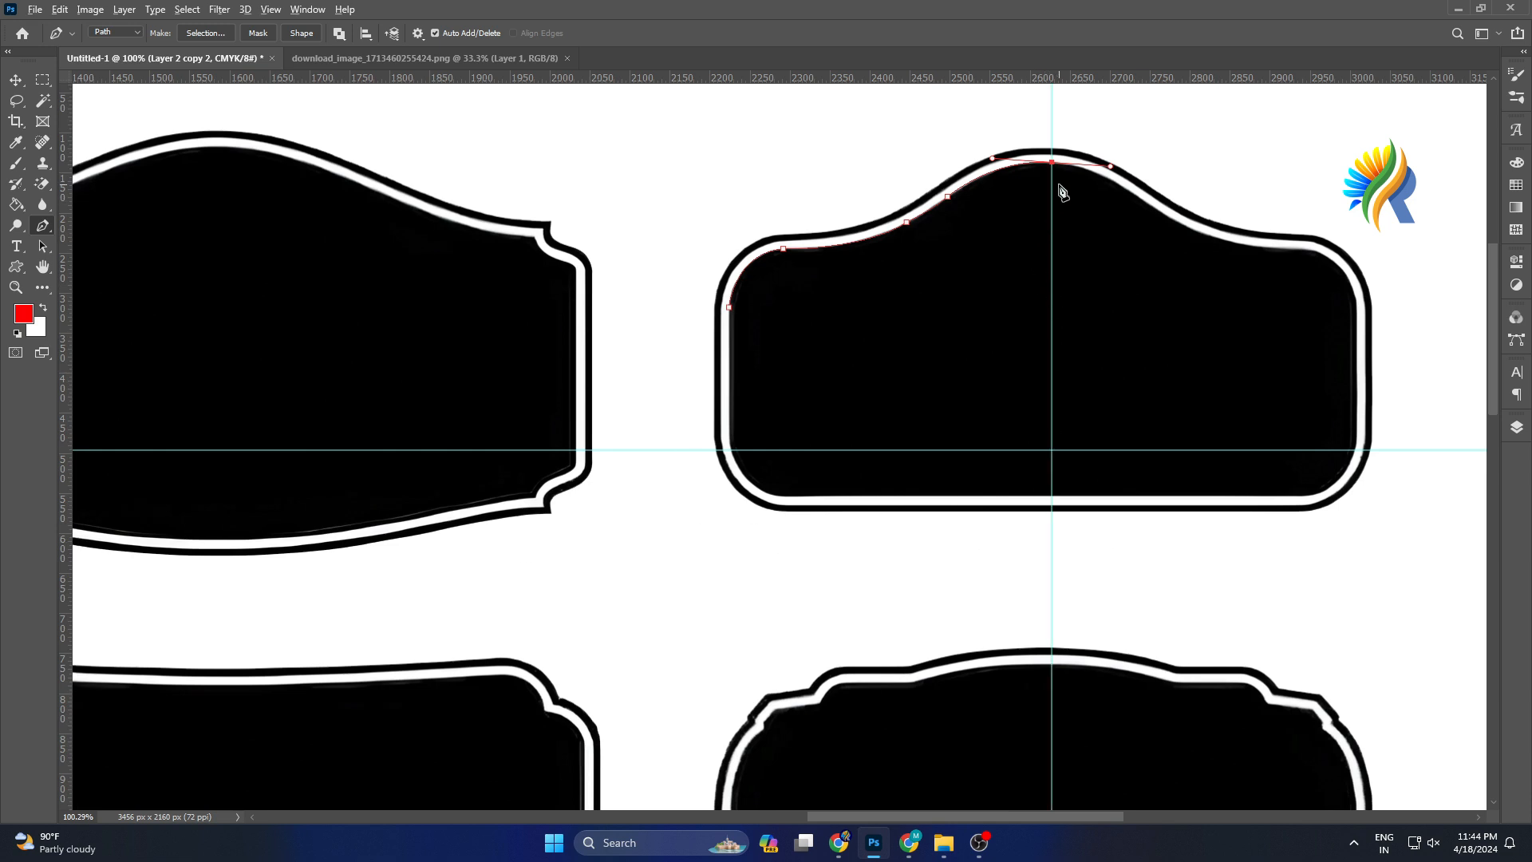
pyautogui.scroll(1, 1060, 188)
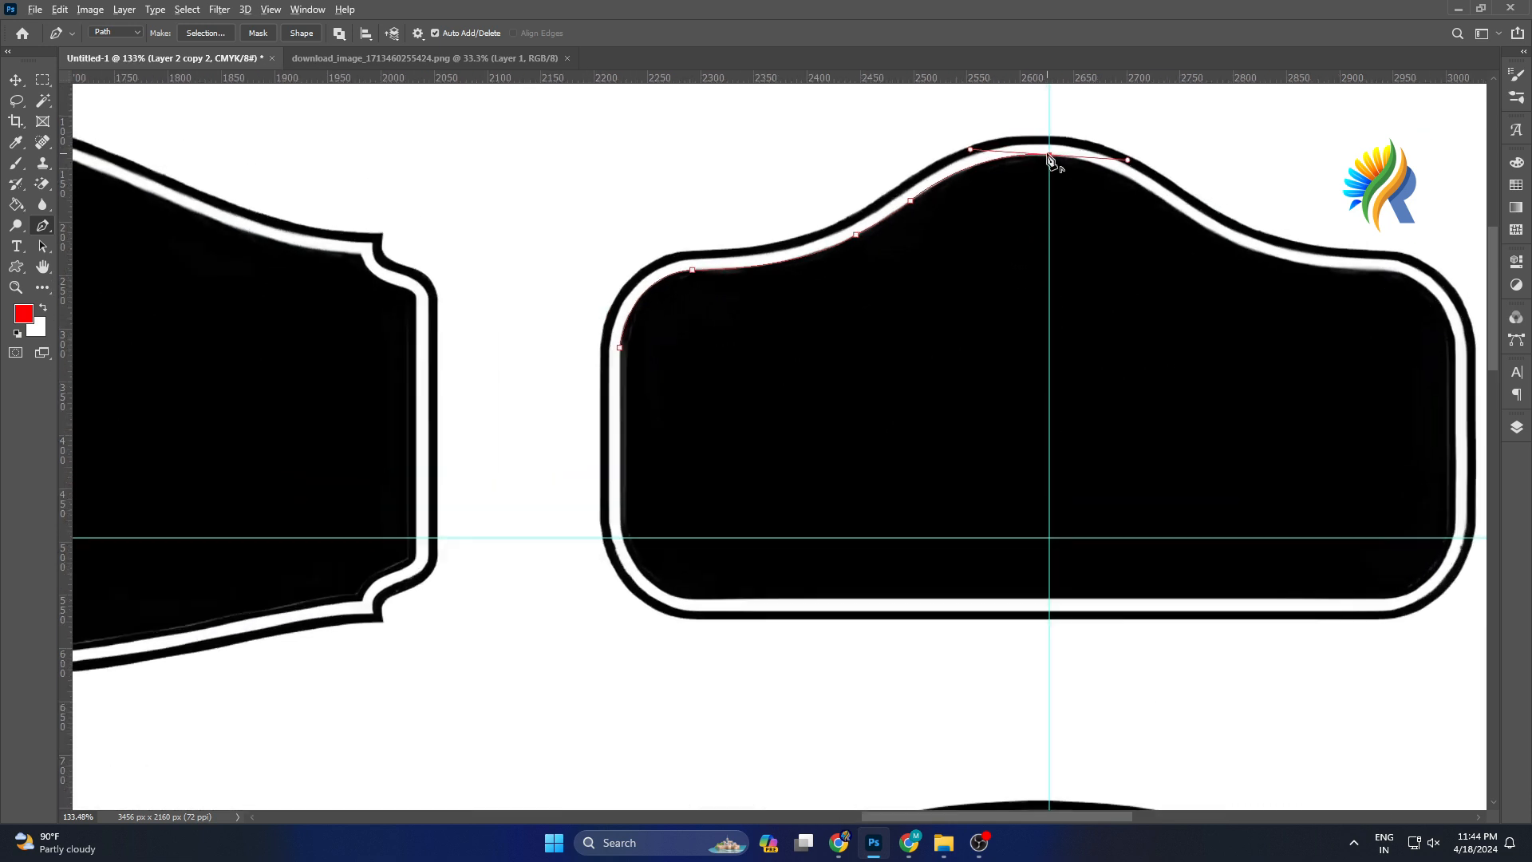
pyautogui.keyDown('alt'); pyautogui.click(1051, 158); pyautogui.keyUp('alt')
# Continue the path down the guide, along the bottom border and around the lower-left corner, closing it at the left edge.
pyautogui.scroll(2, 1049, 602)
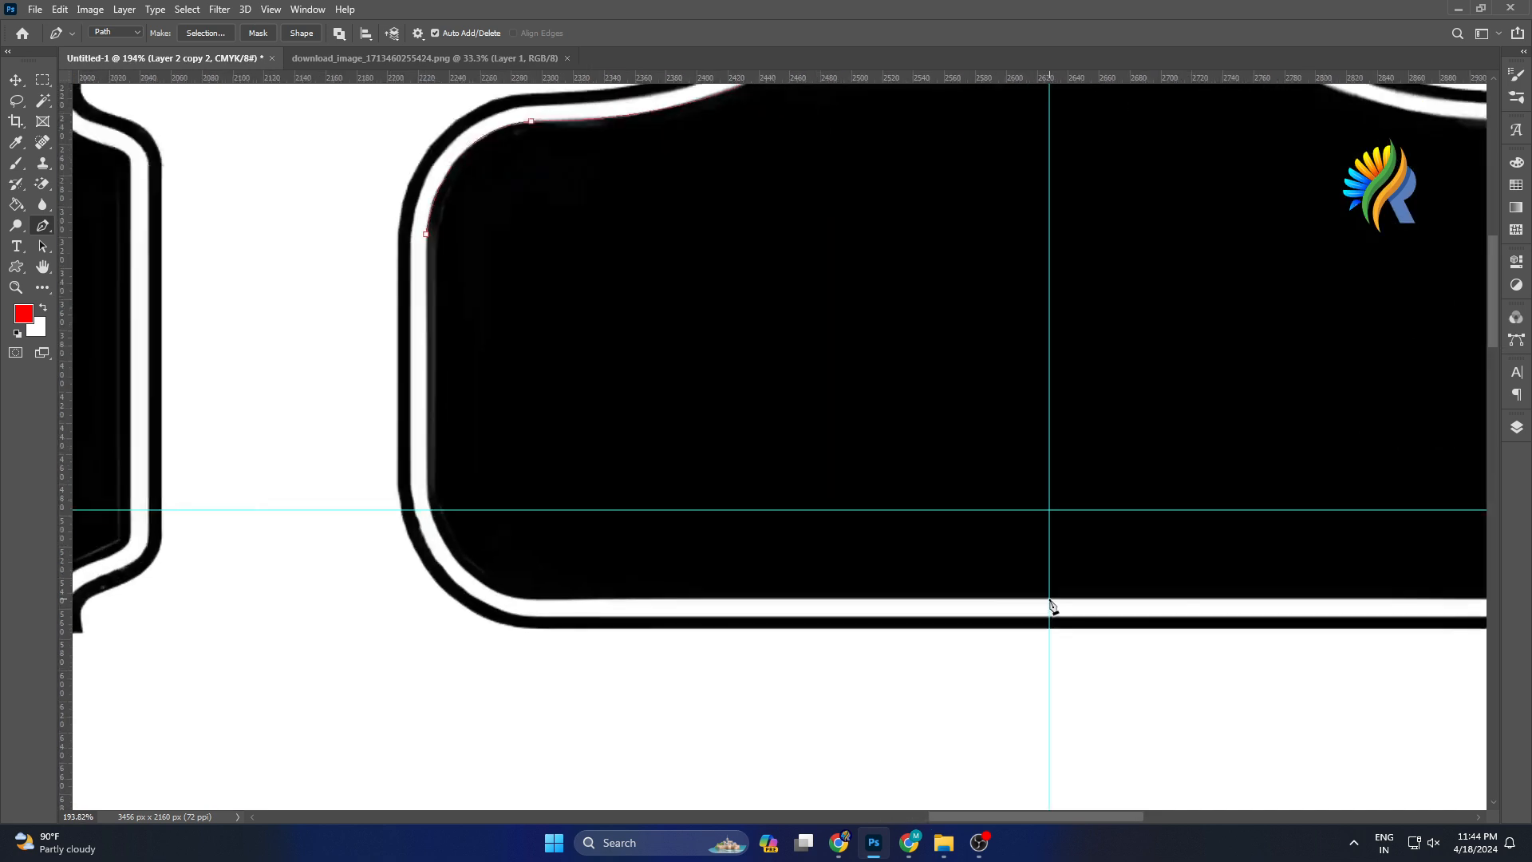
pyautogui.click(1049, 599)
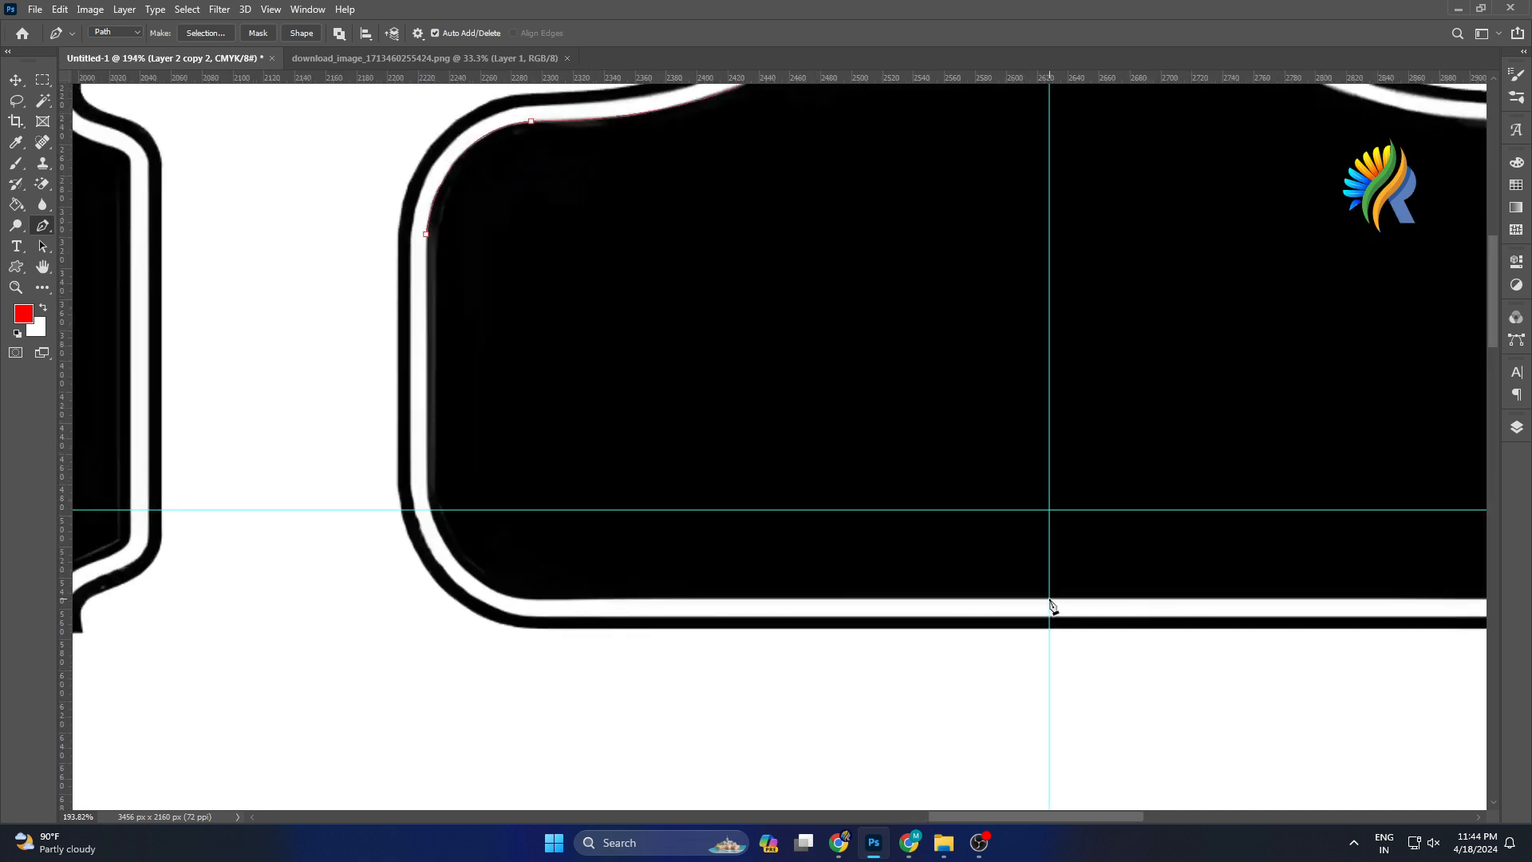
pyautogui.click(528, 600)
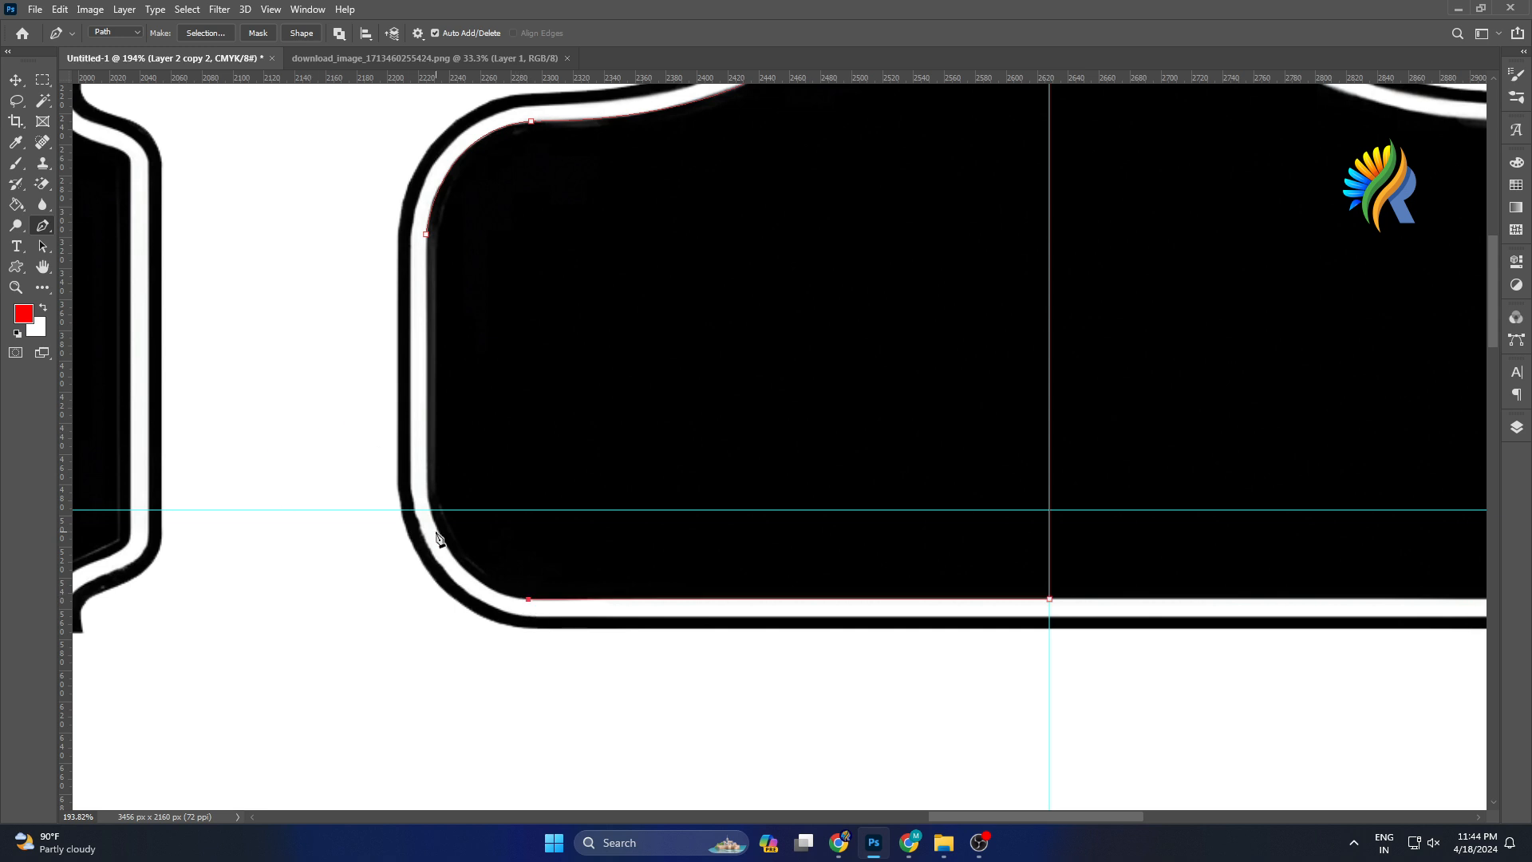
pyautogui.moveTo(427, 490); pyautogui.dragTo(411, 381)
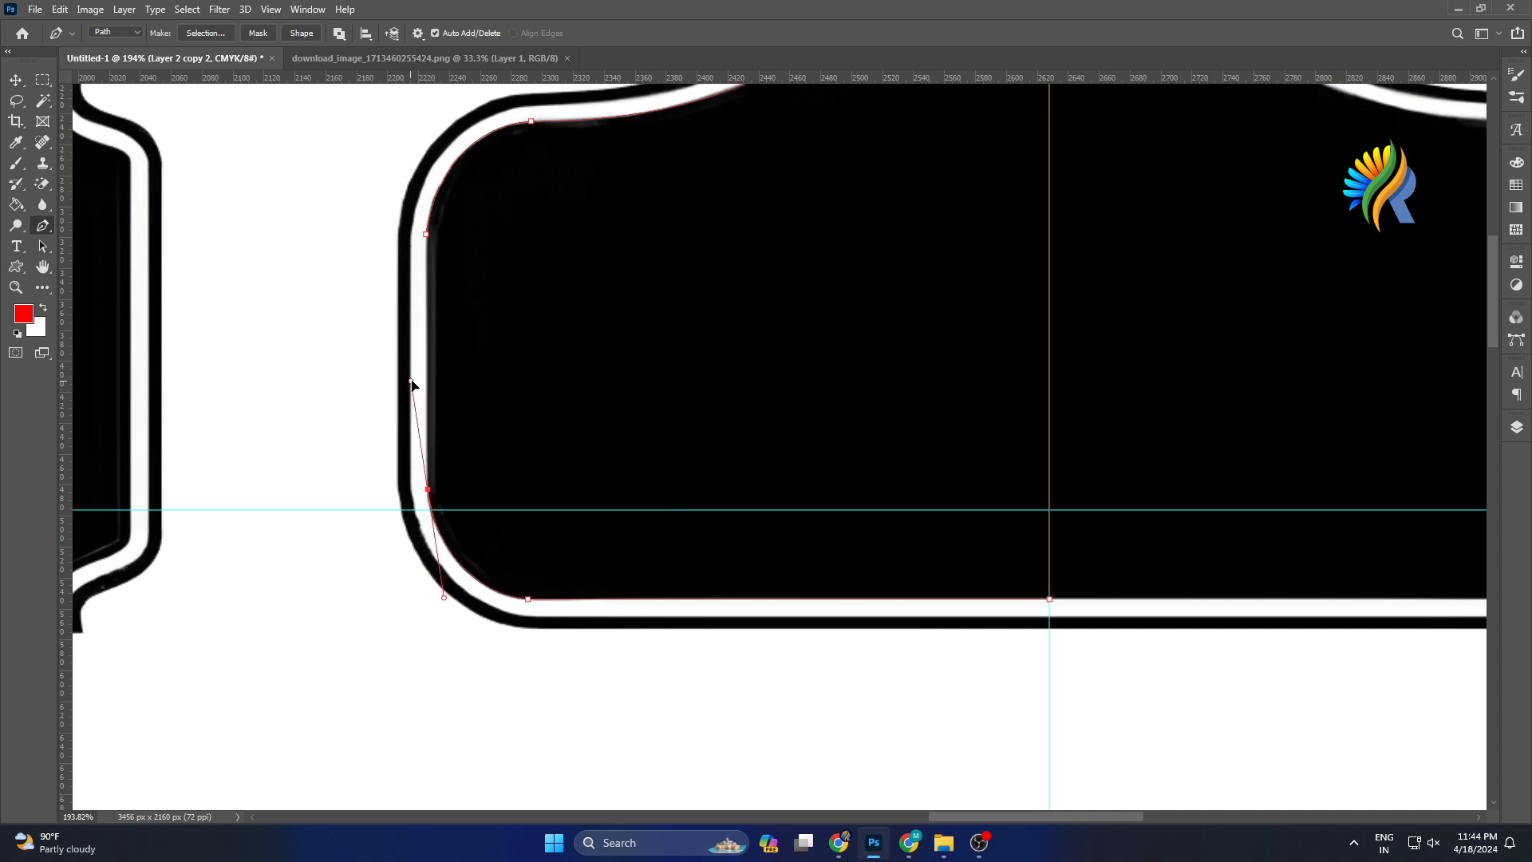
pyautogui.keyDown('alt'); pyautogui.click(429, 489); pyautogui.keyUp('alt')
pyautogui.scroll(3, 439, 405)
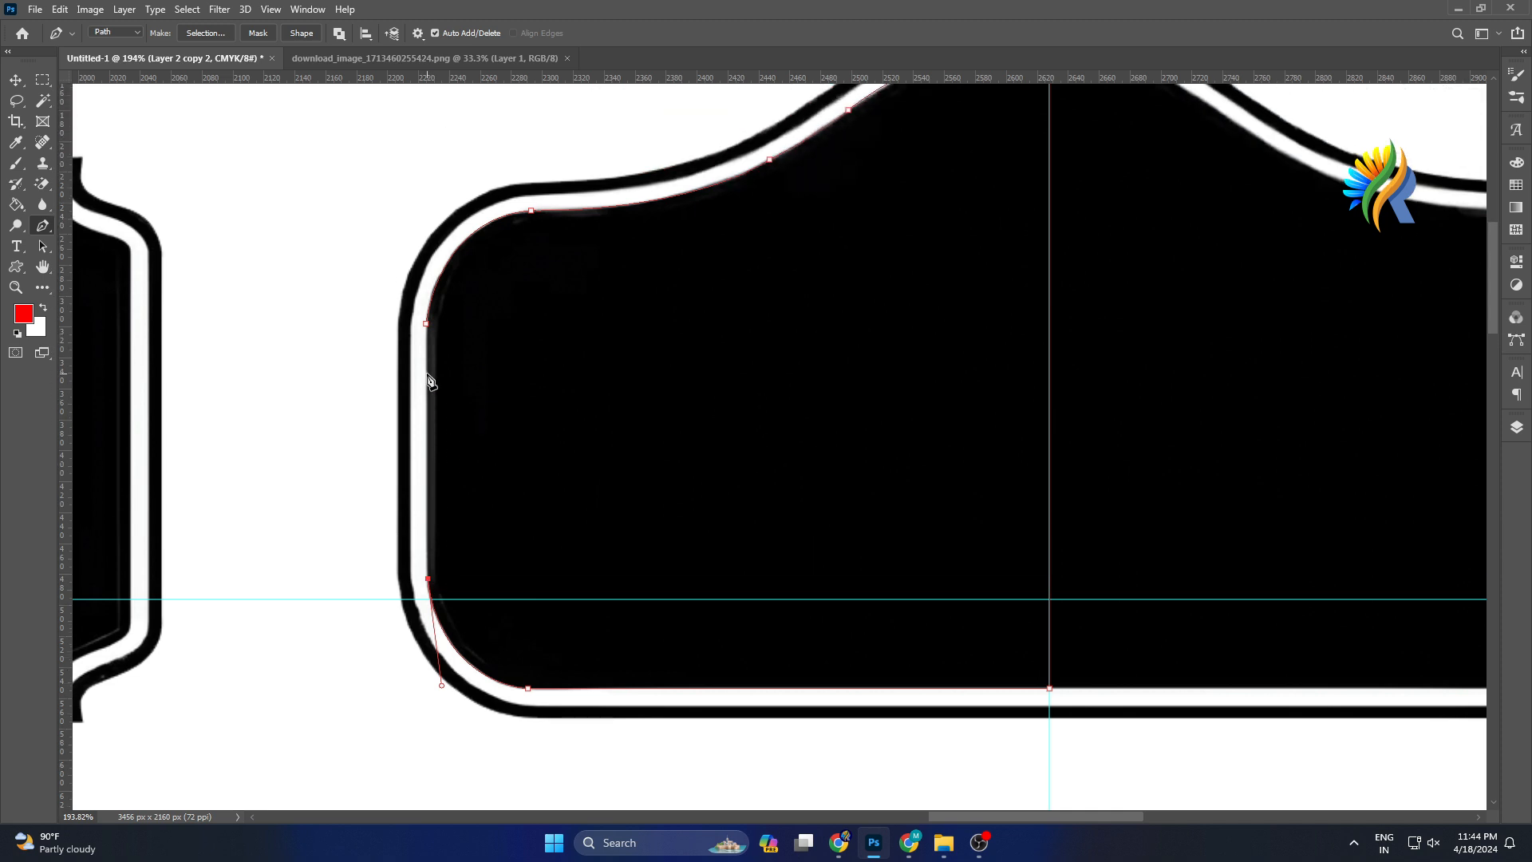
pyautogui.click(426, 323)
pyautogui.scroll(-3, 1077, 454)
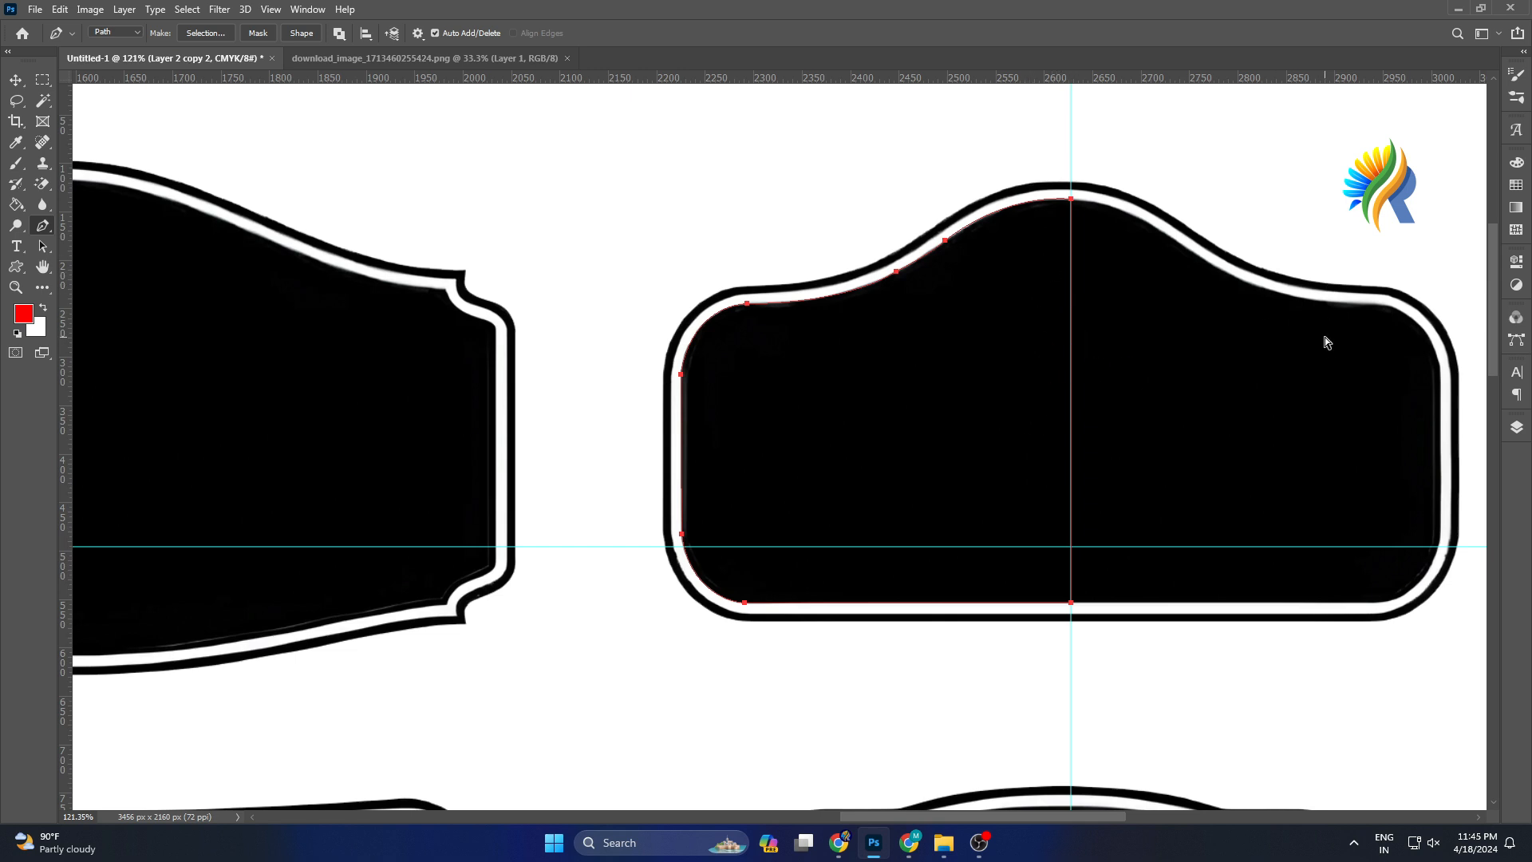
# Convert the path to a selection, fill it with the red foreground color on a new layer, and deselect.
pyautogui.hotkey('ctrl', 'Return')
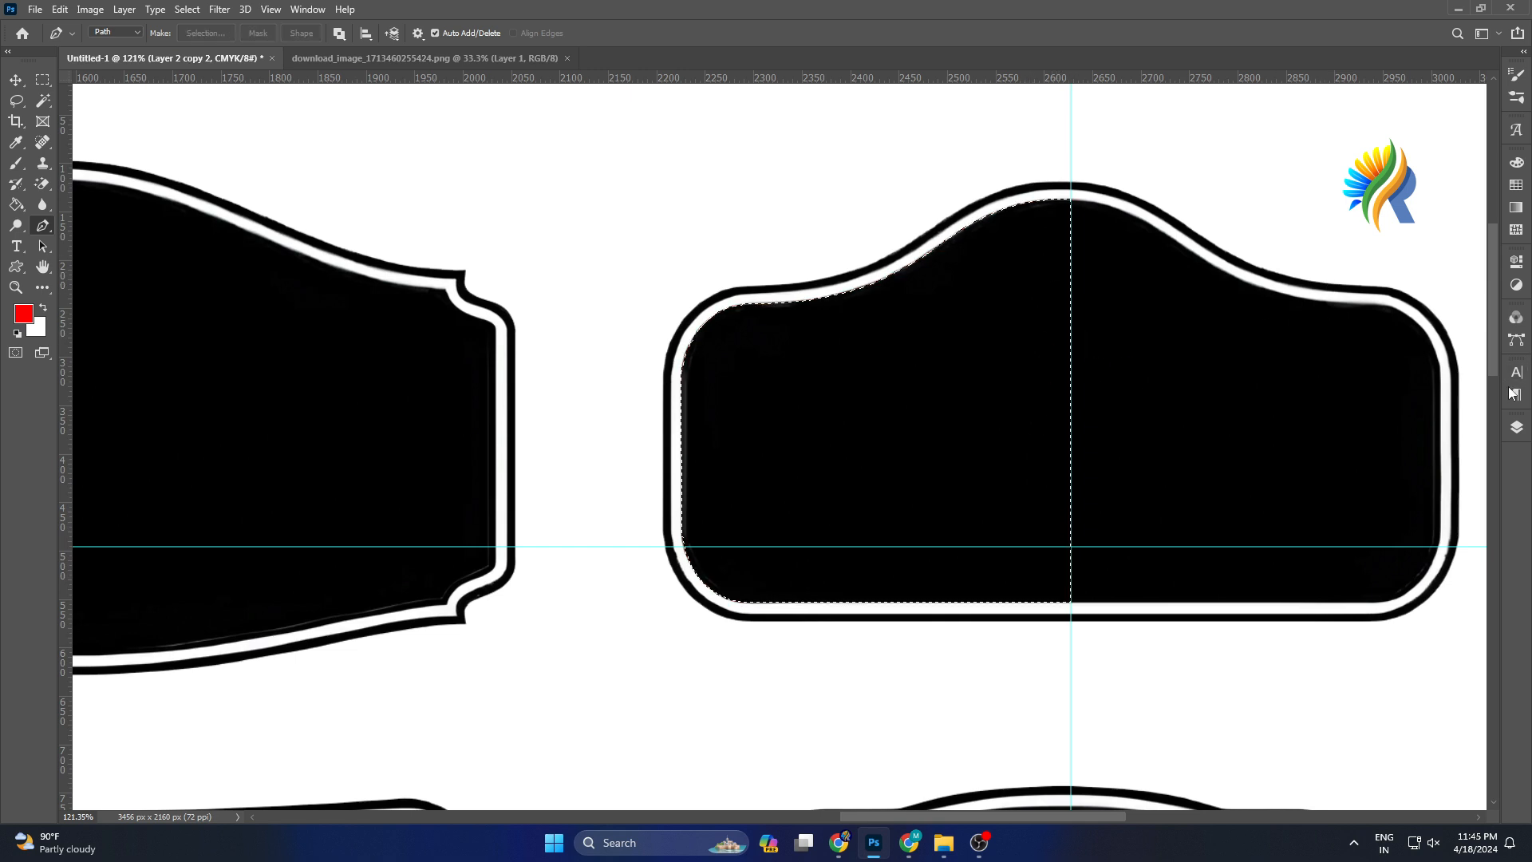
pyautogui.click(1515, 431)
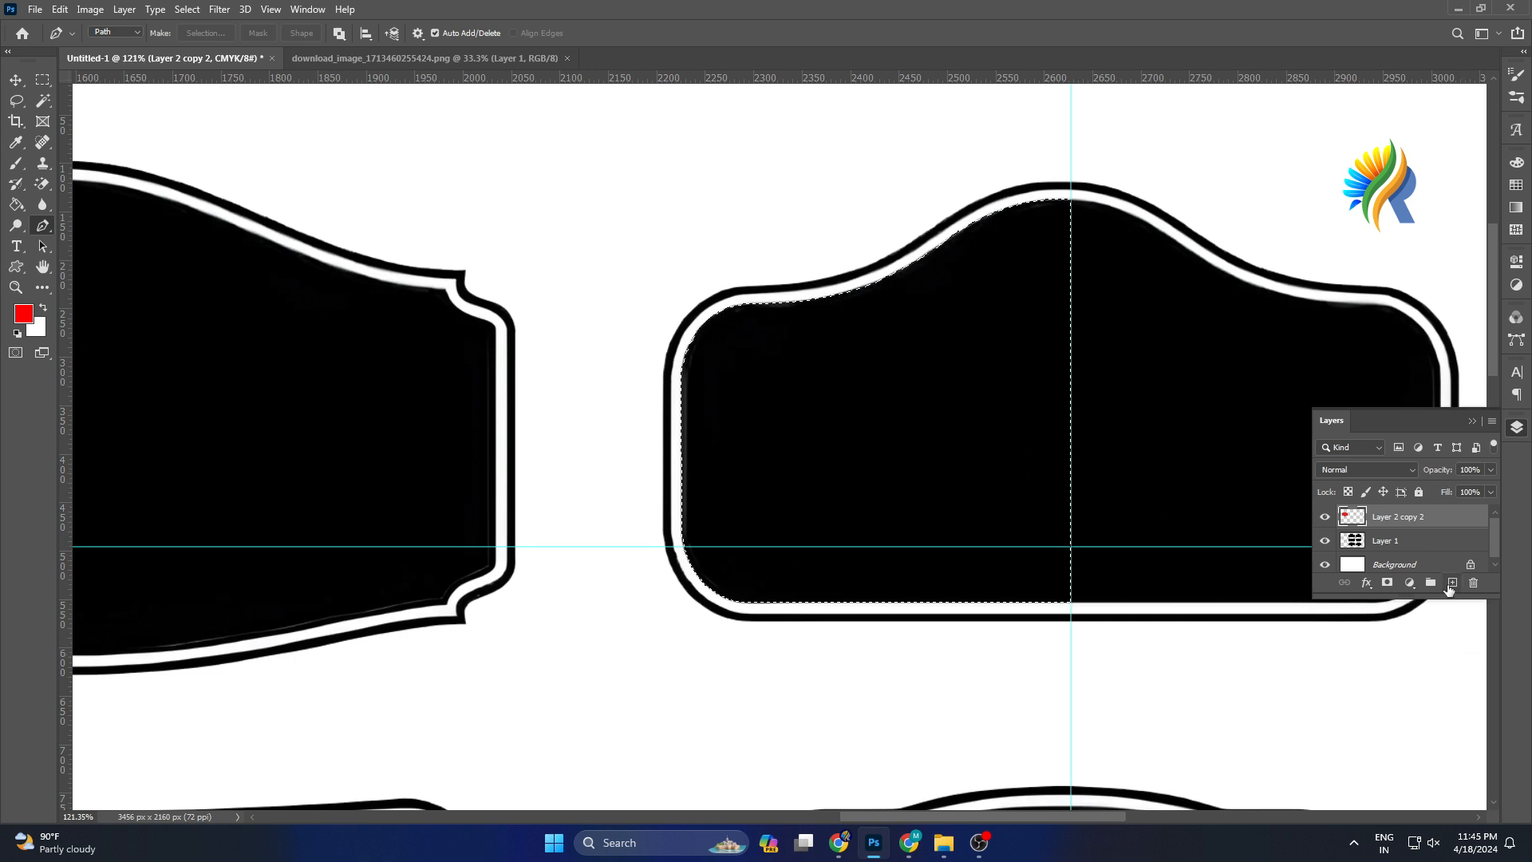
pyautogui.click(1449, 583)
pyautogui.click(1472, 420)
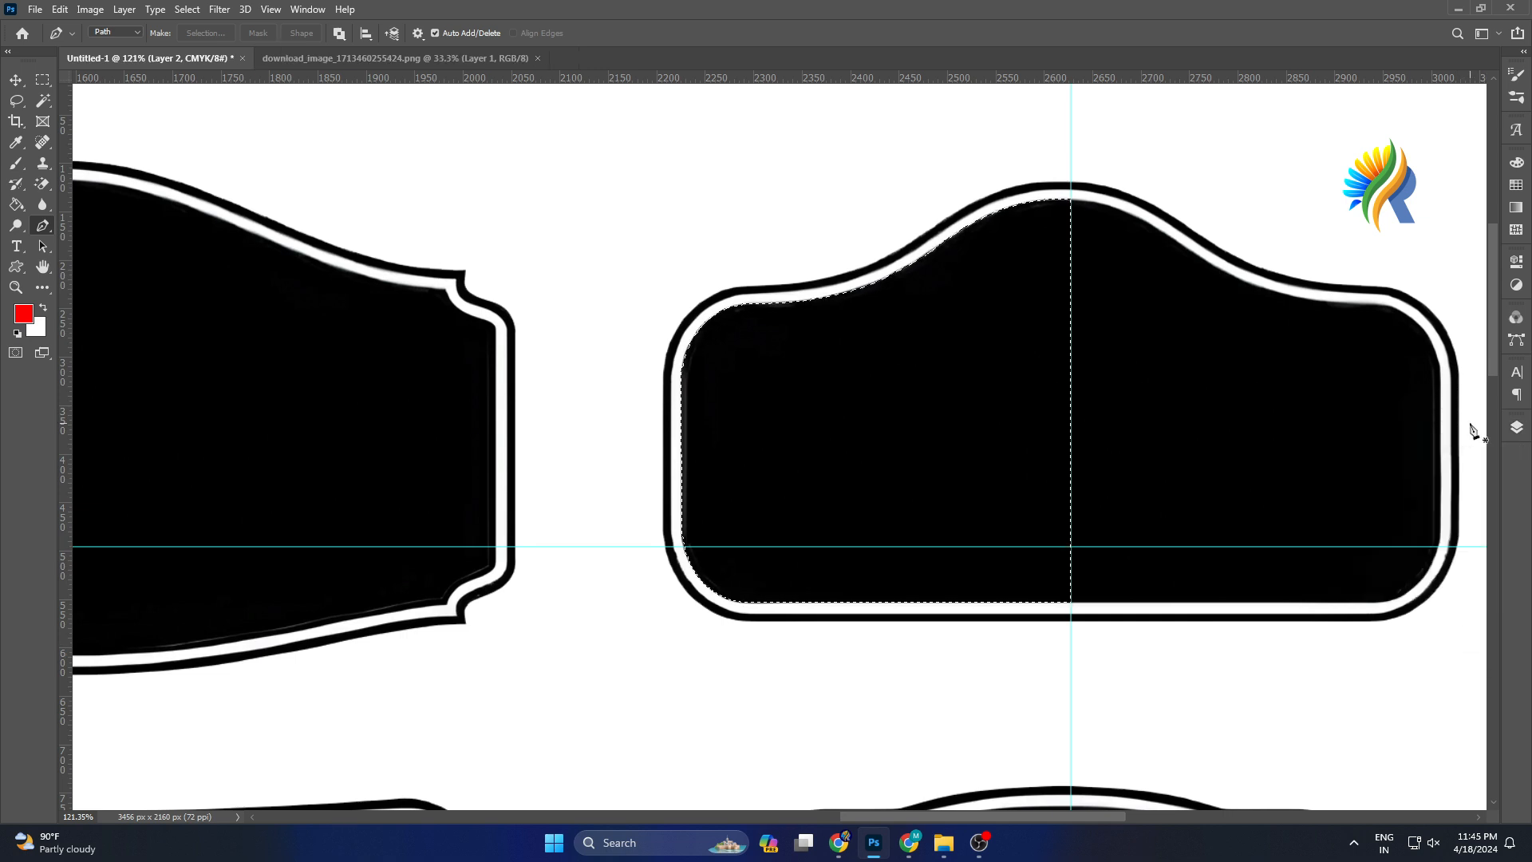
pyautogui.hotkey('alt', 'BackSpace')
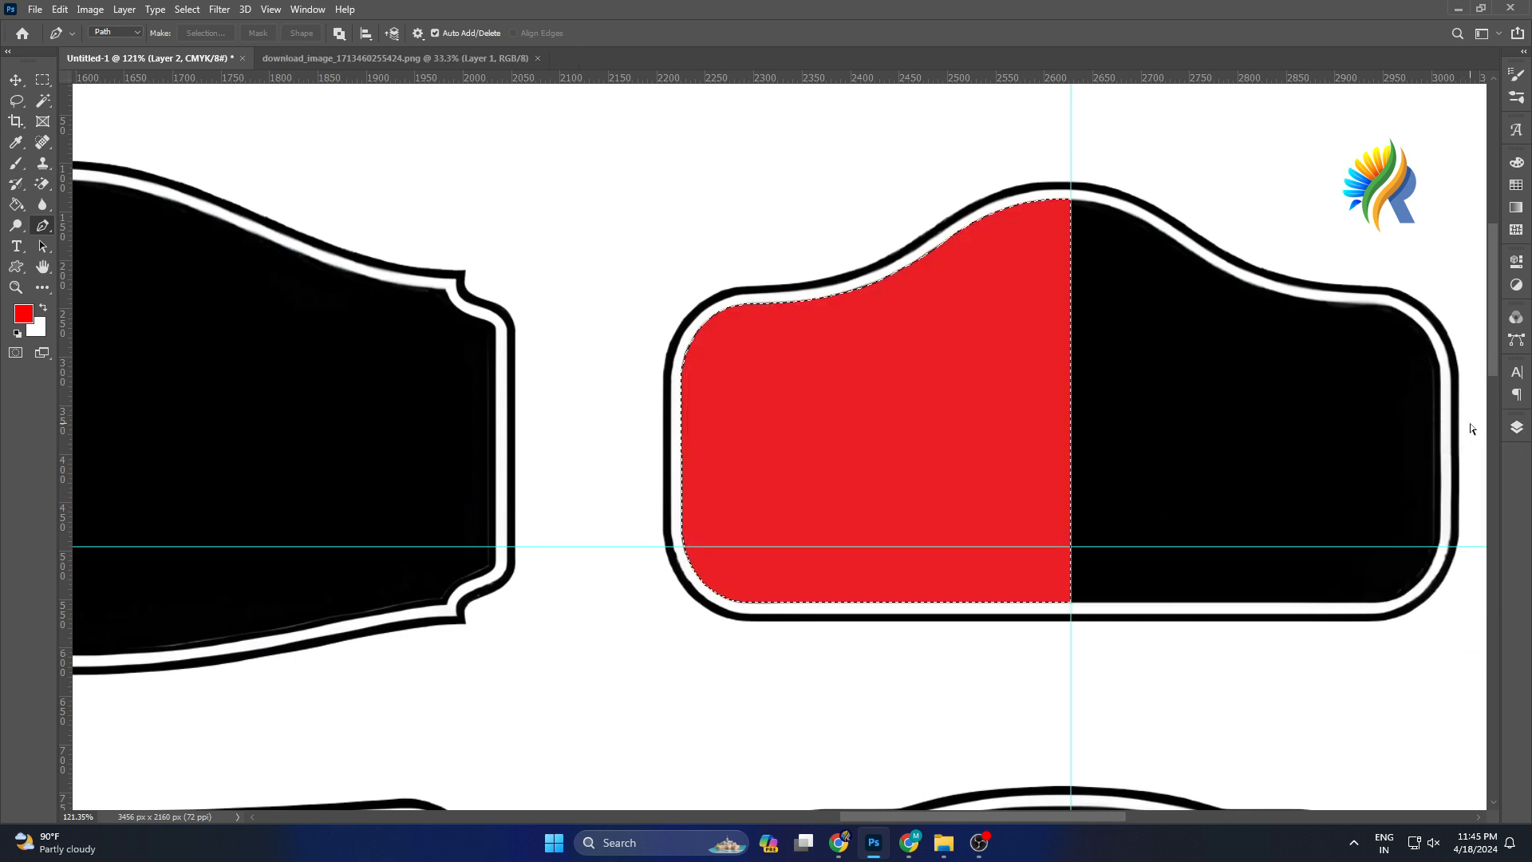
pyautogui.hotkey('ctrl', 'd')
# Duplicate the red left-half layer with the Move tool active.
pyautogui.click(15, 82)
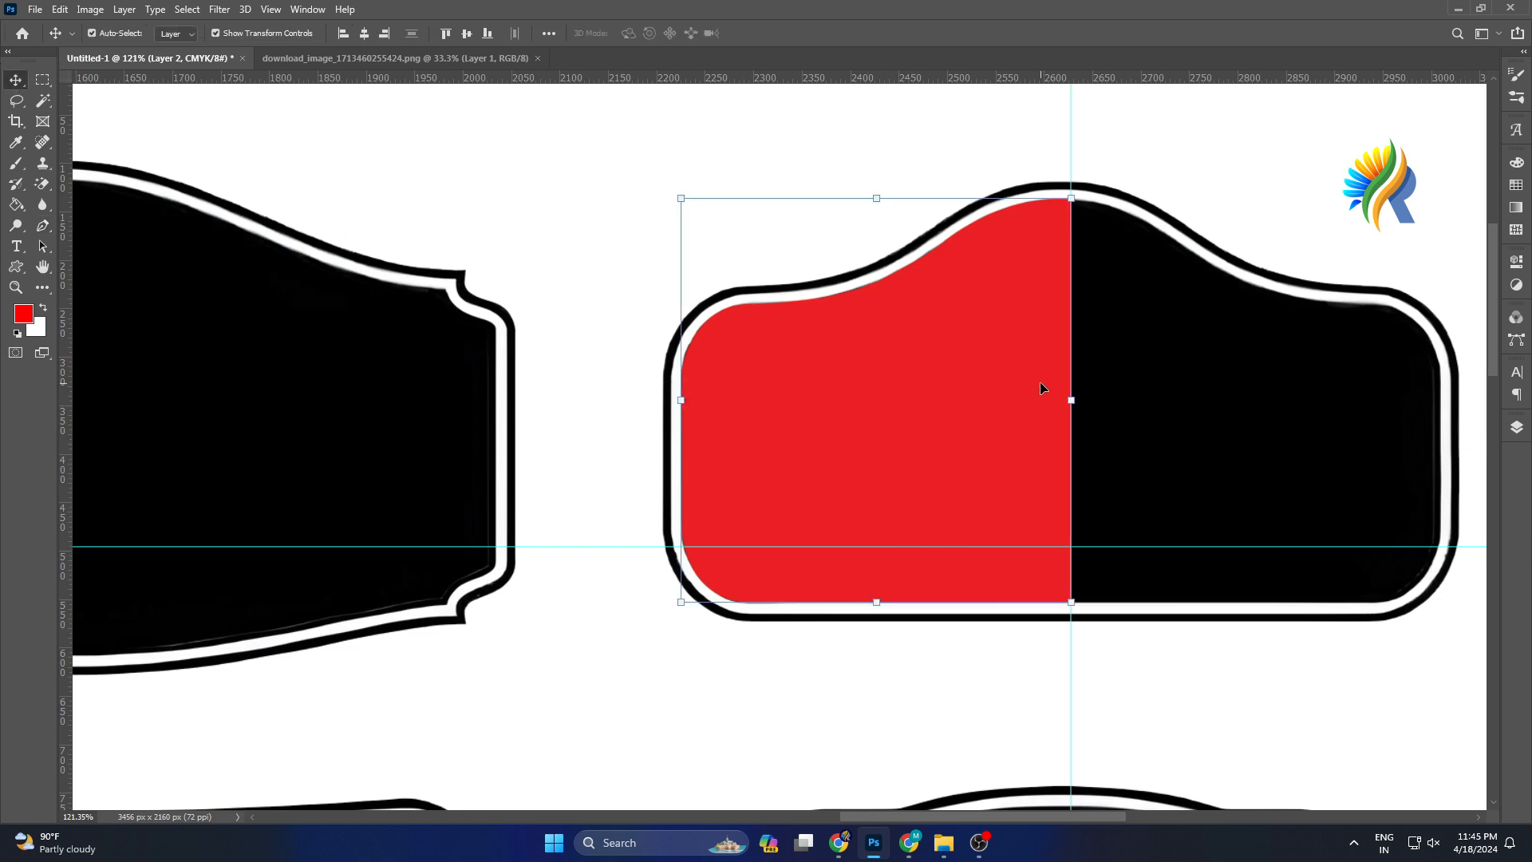
pyautogui.hotkey('ctrl', 'j')
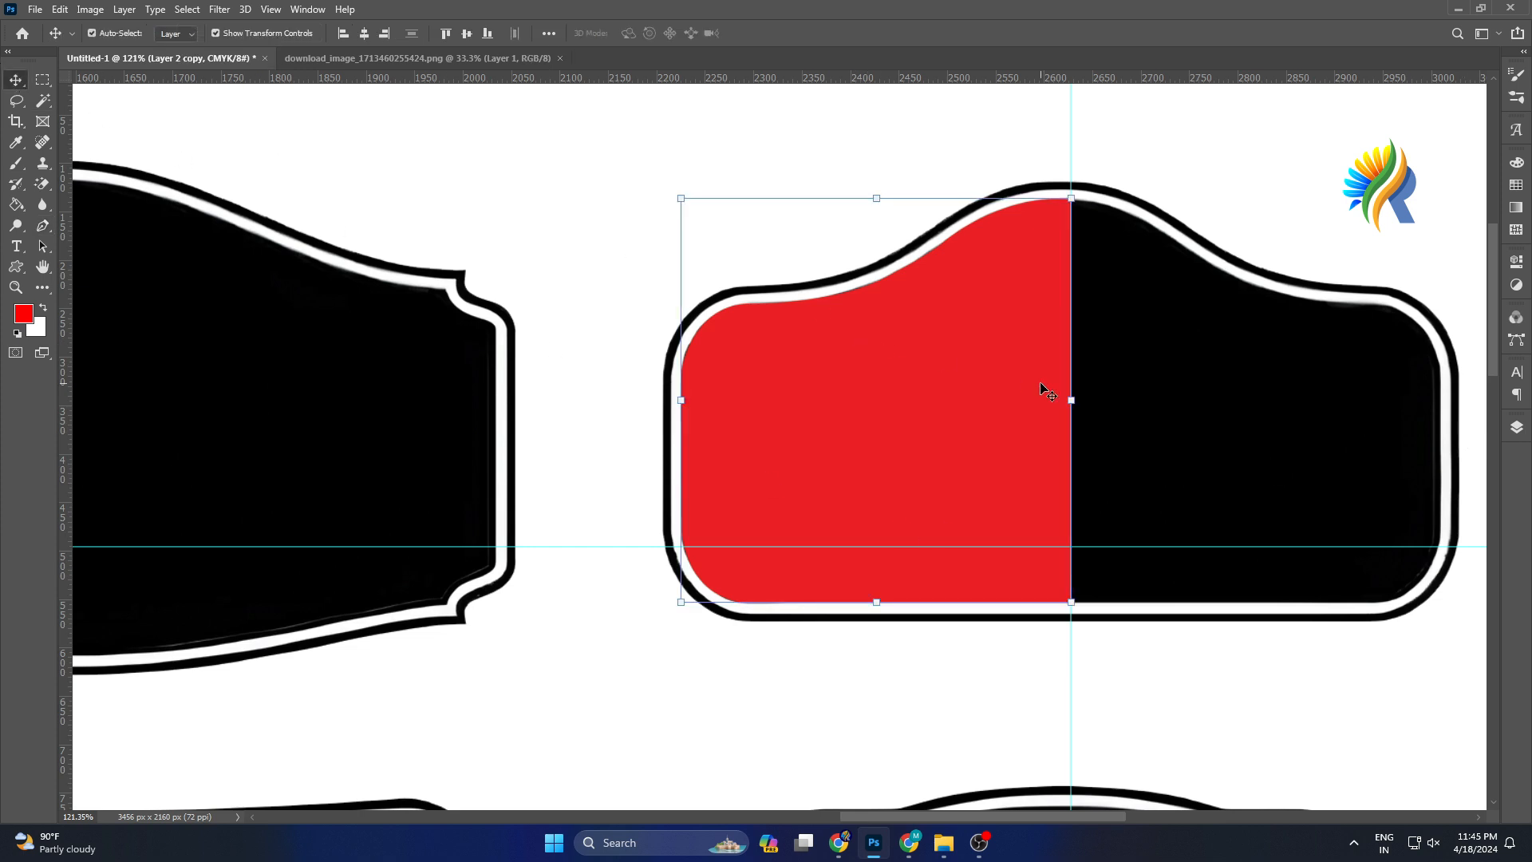
# Move the duplicated red half to the right, flip it horizontally, and nudge it into place against the left half.
pyautogui.moveTo(941, 379); pyautogui.dragTo(1305, 385)
pyautogui.hotkey('ctrl', 't')
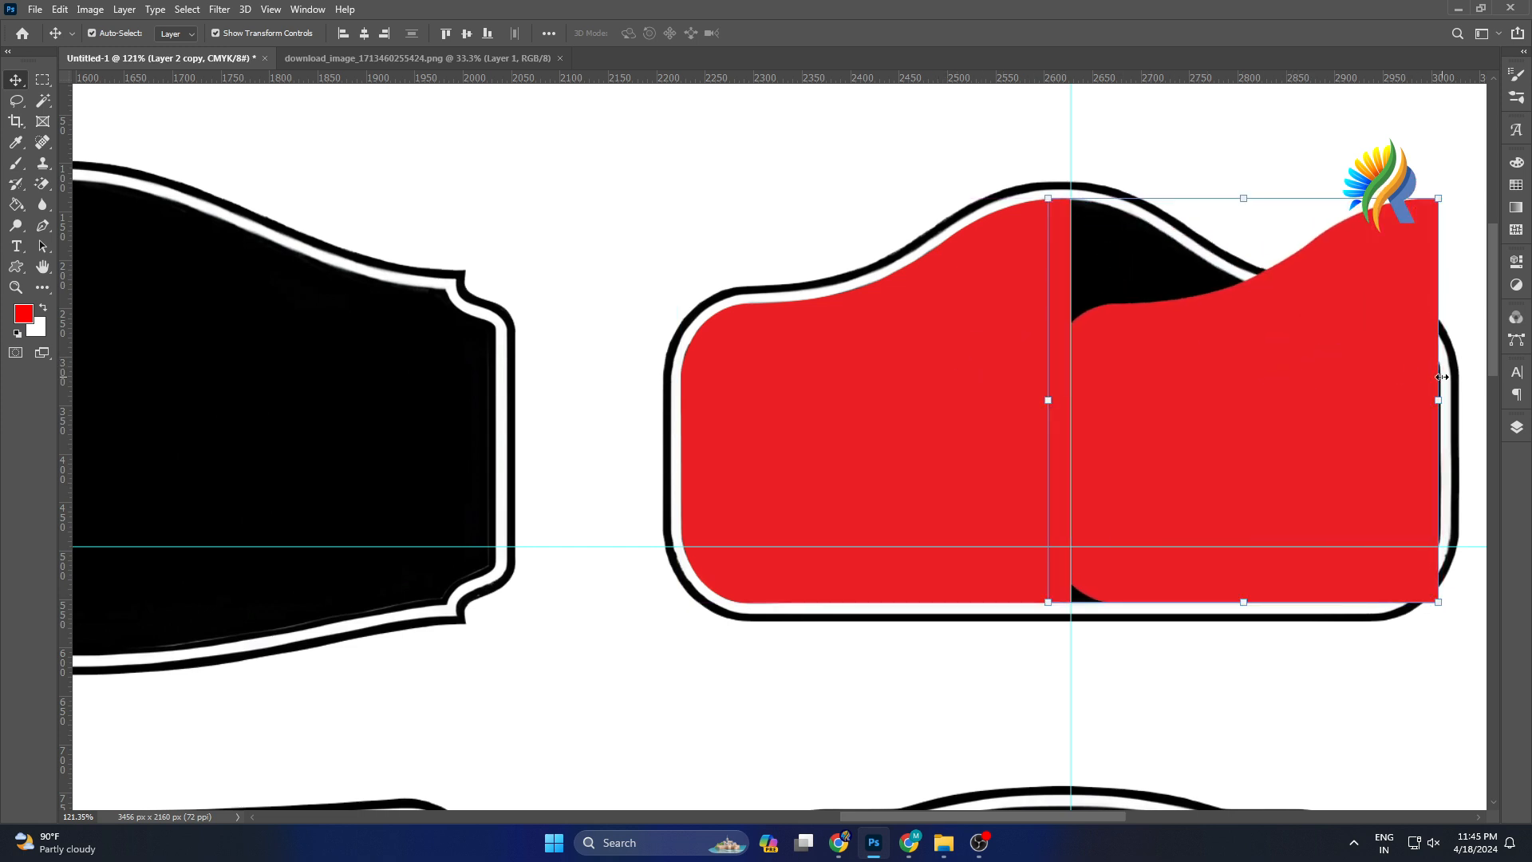
pyautogui.rightClick(1438, 377)
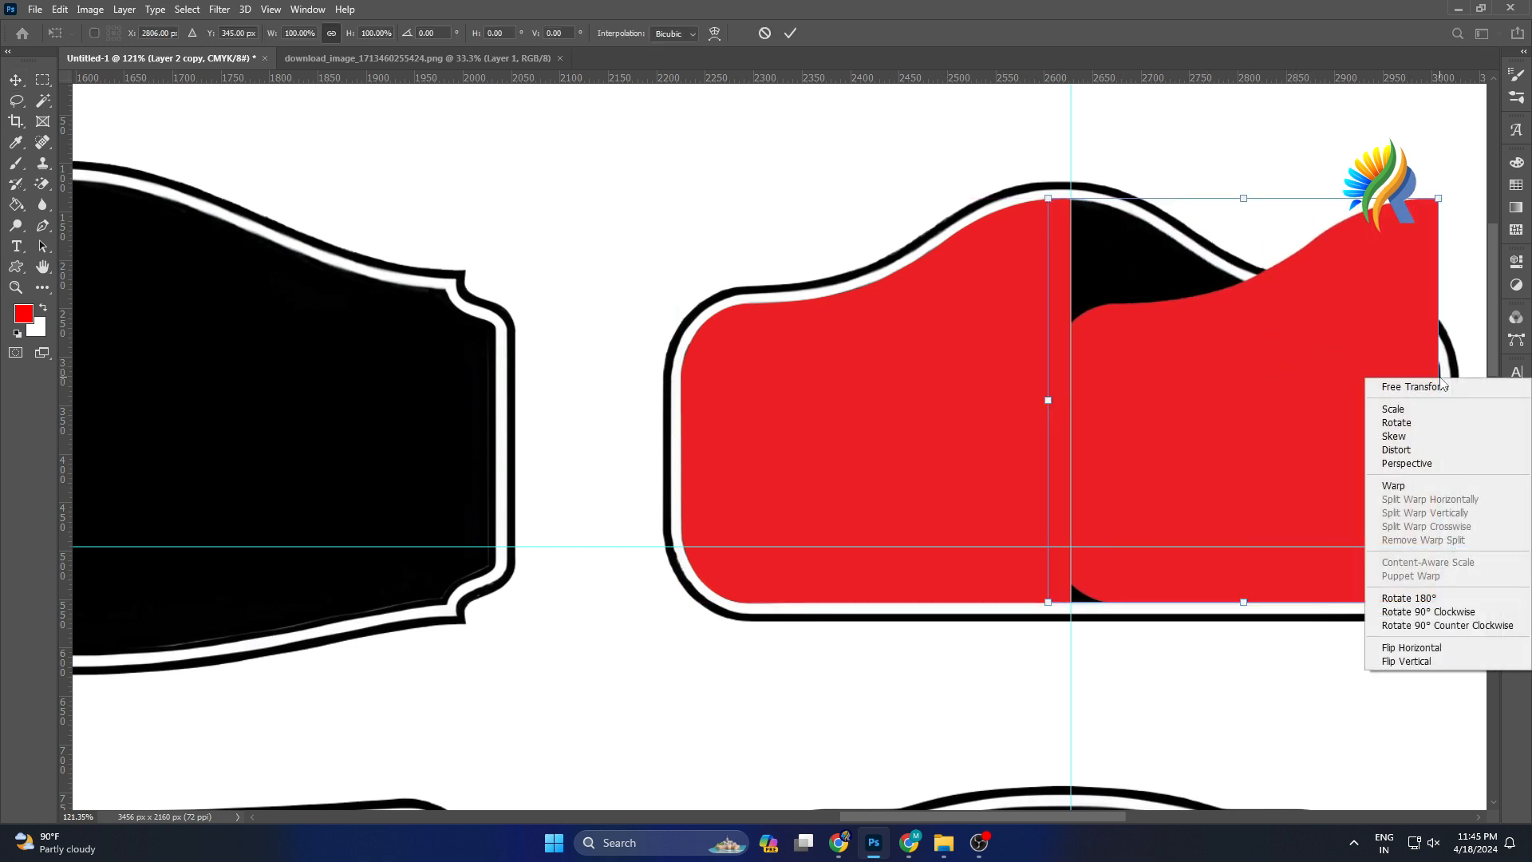
pyautogui.click(1421, 646)
pyautogui.click(789, 33)
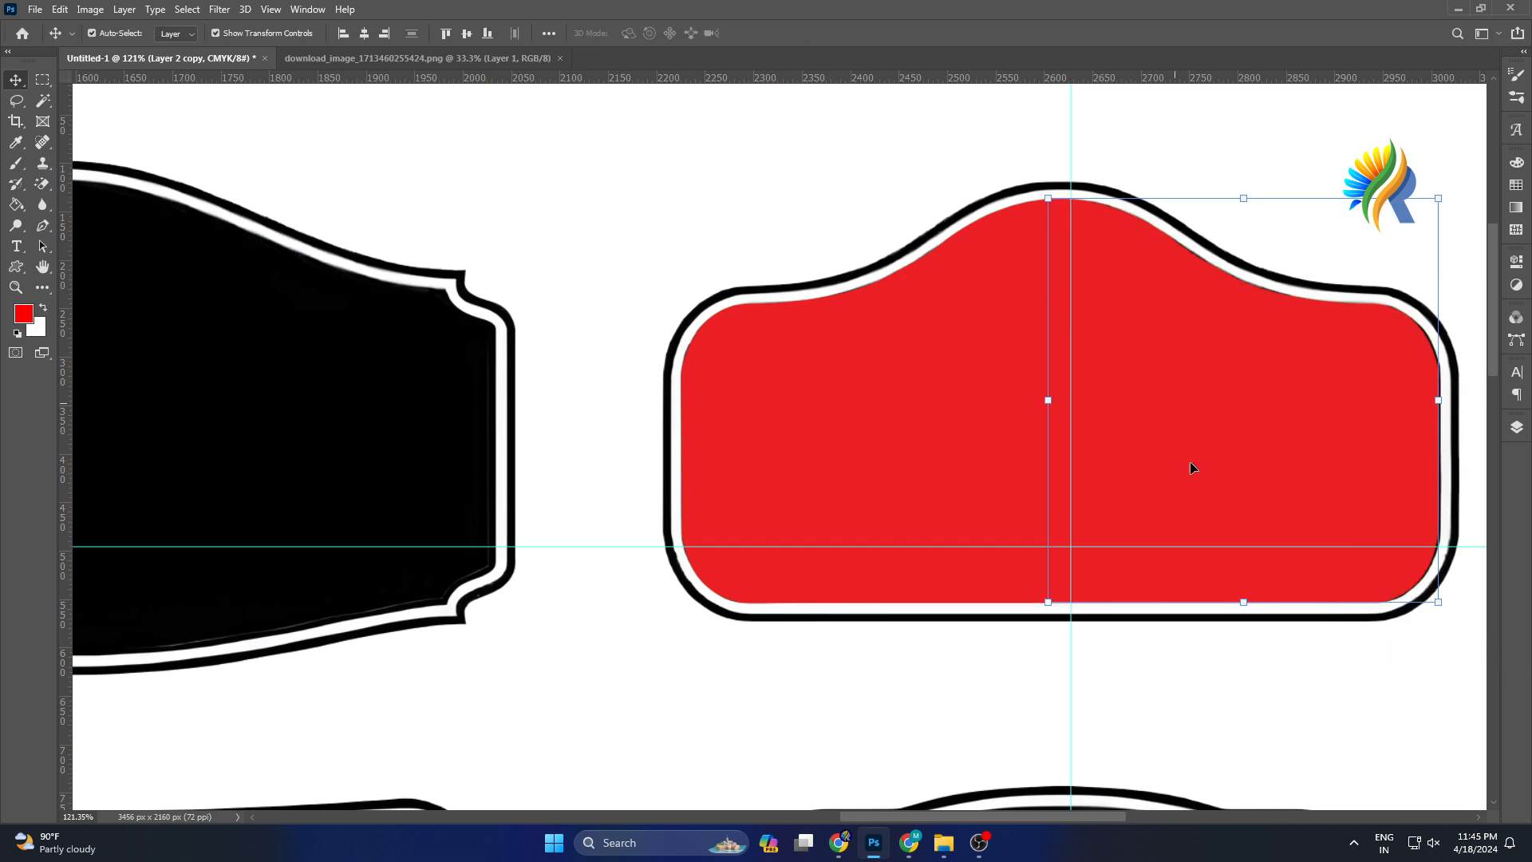
pyautogui.press('Right')
pyautogui.press('Right')
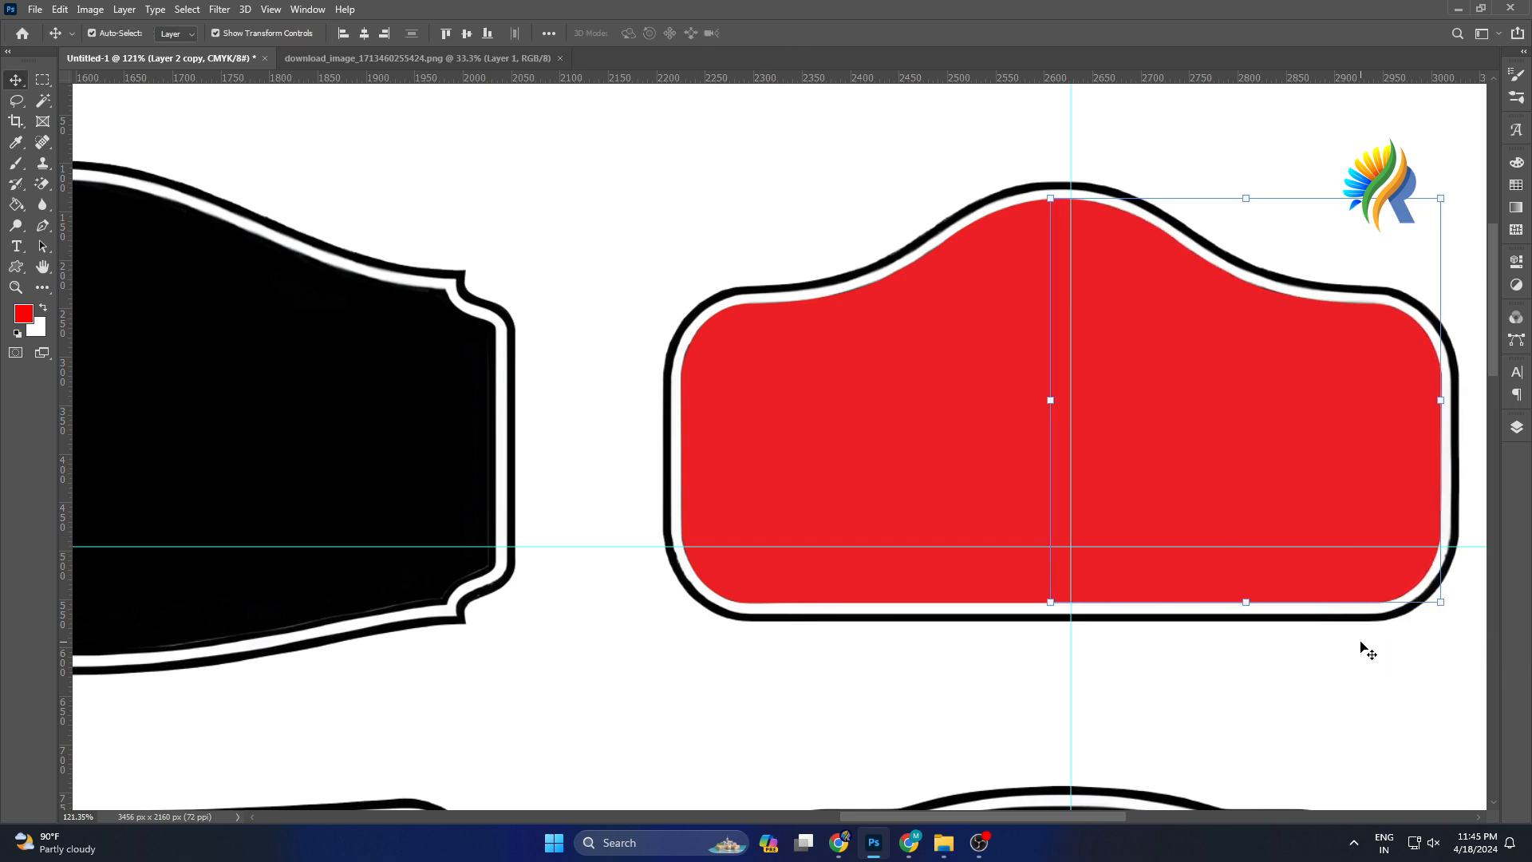
# Combine the second label's two red halves into a single layer.
pyautogui.keyDown('shift'); pyautogui.click(879, 386); pyautogui.keyUp('shift')
pyautogui.hotkey('ctrl', 'j')
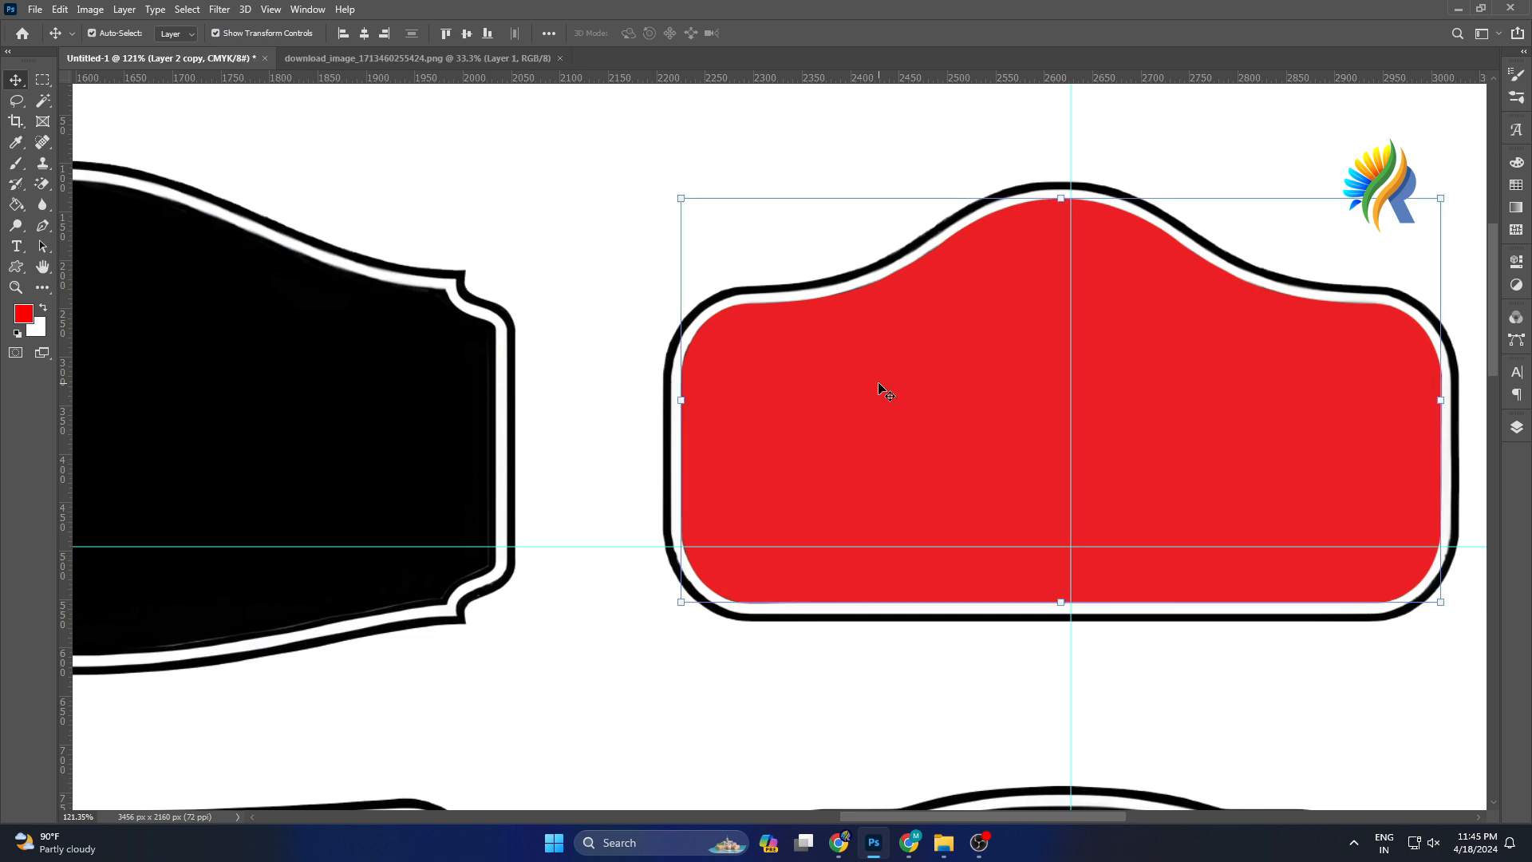
pyautogui.scroll(-2, 878, 387)
pyautogui.scroll(-1, 1349, 438)
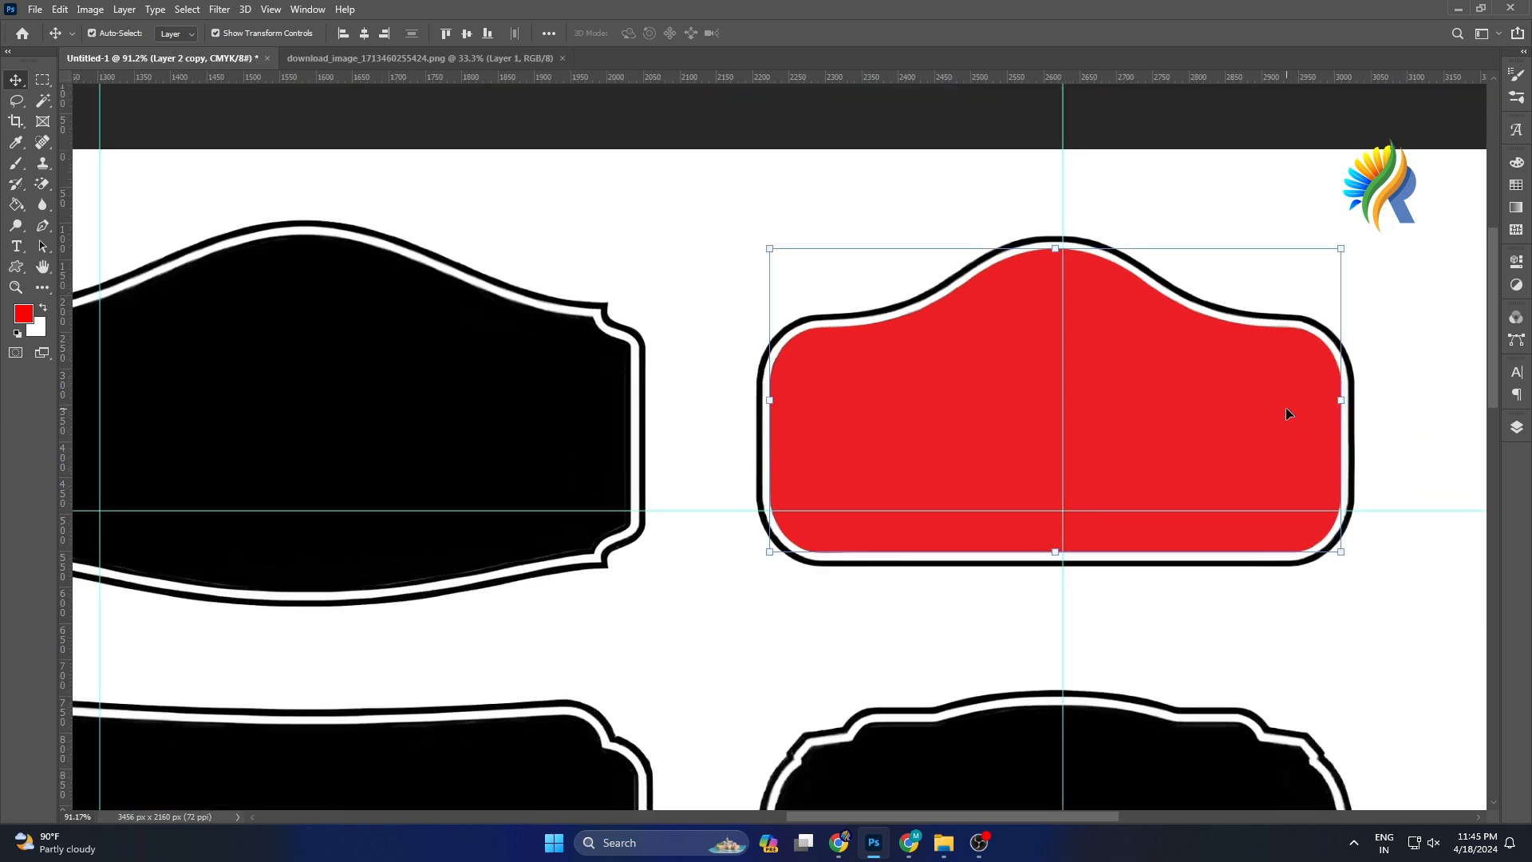
pyautogui.click(1516, 426)
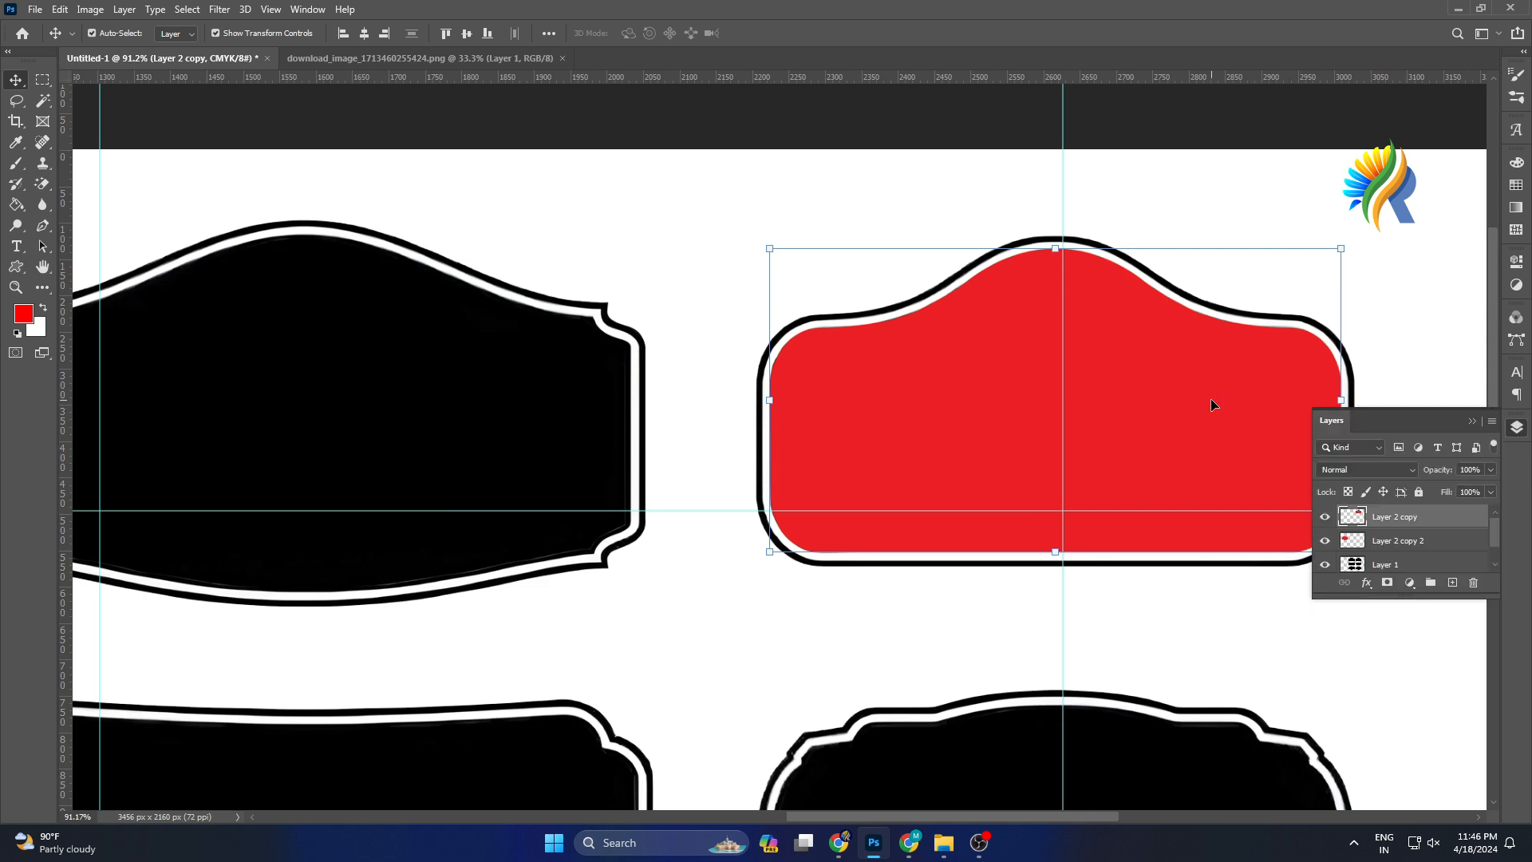
pyautogui.click(1365, 583)
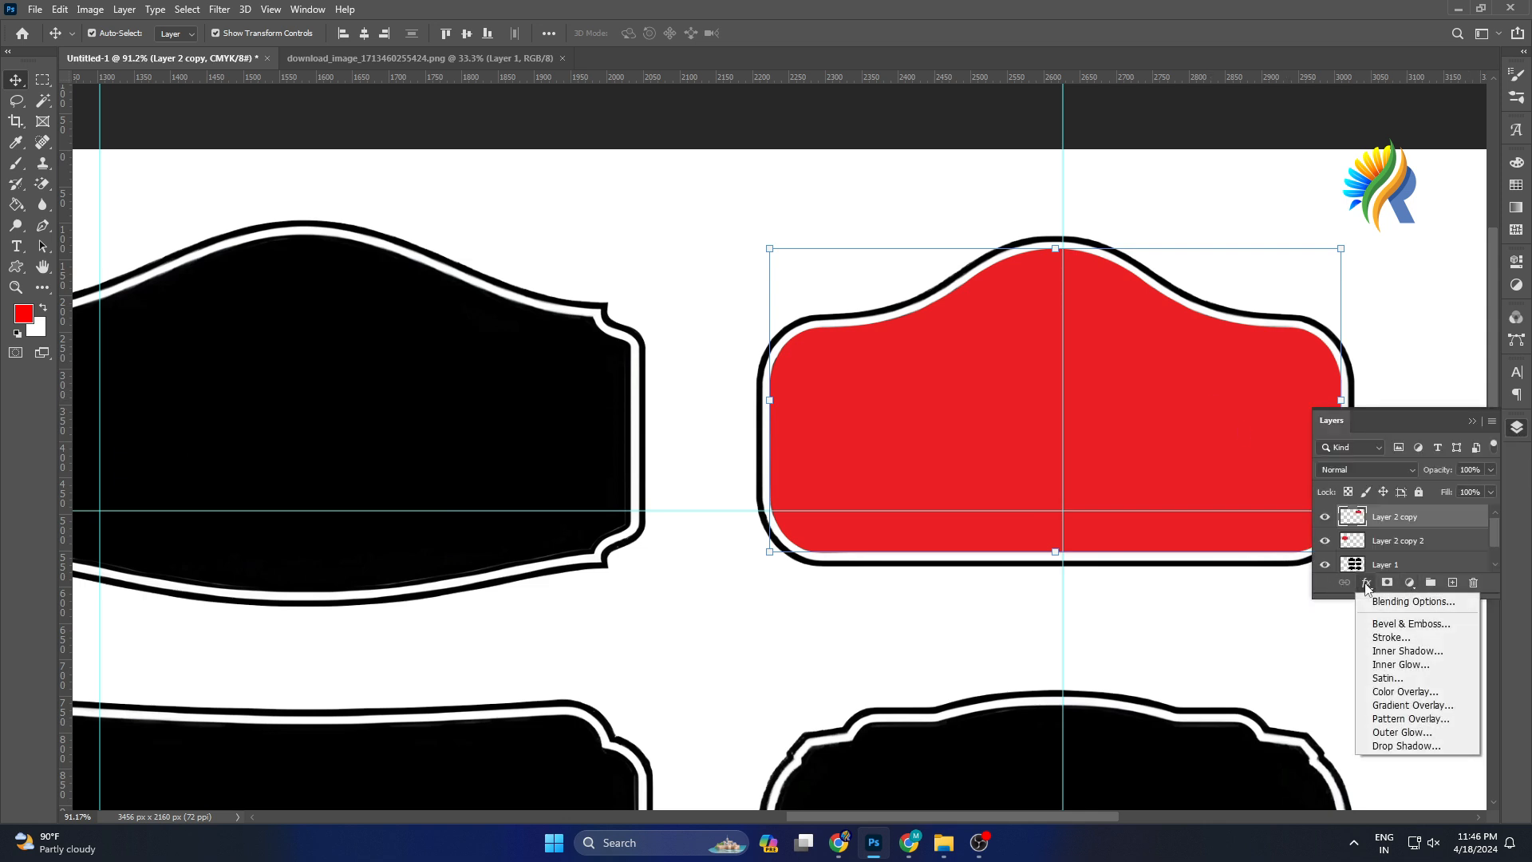
pyautogui.click(1404, 691)
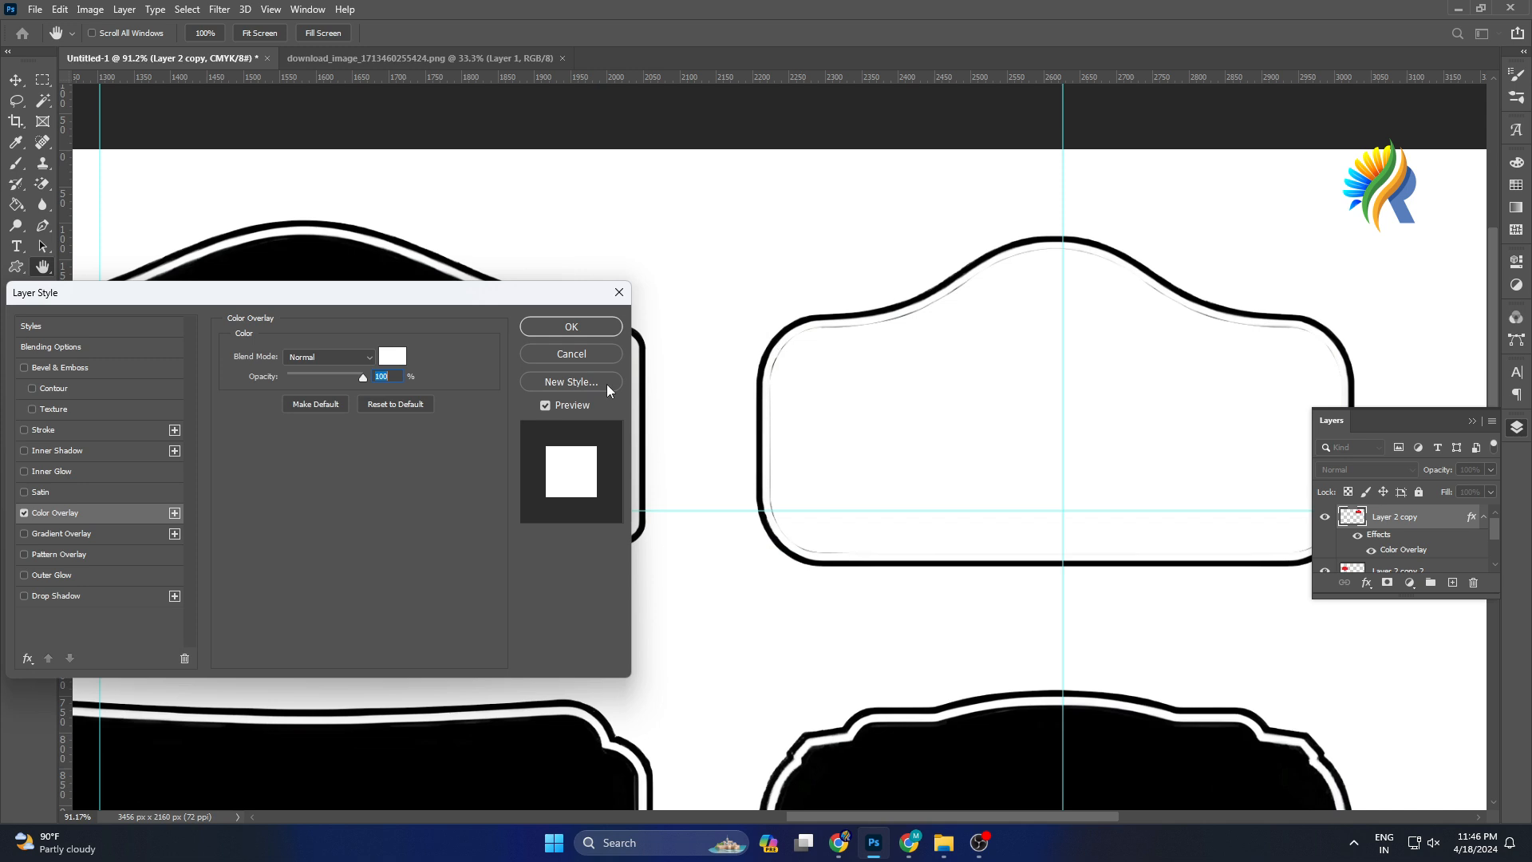
pyautogui.click(558, 357)
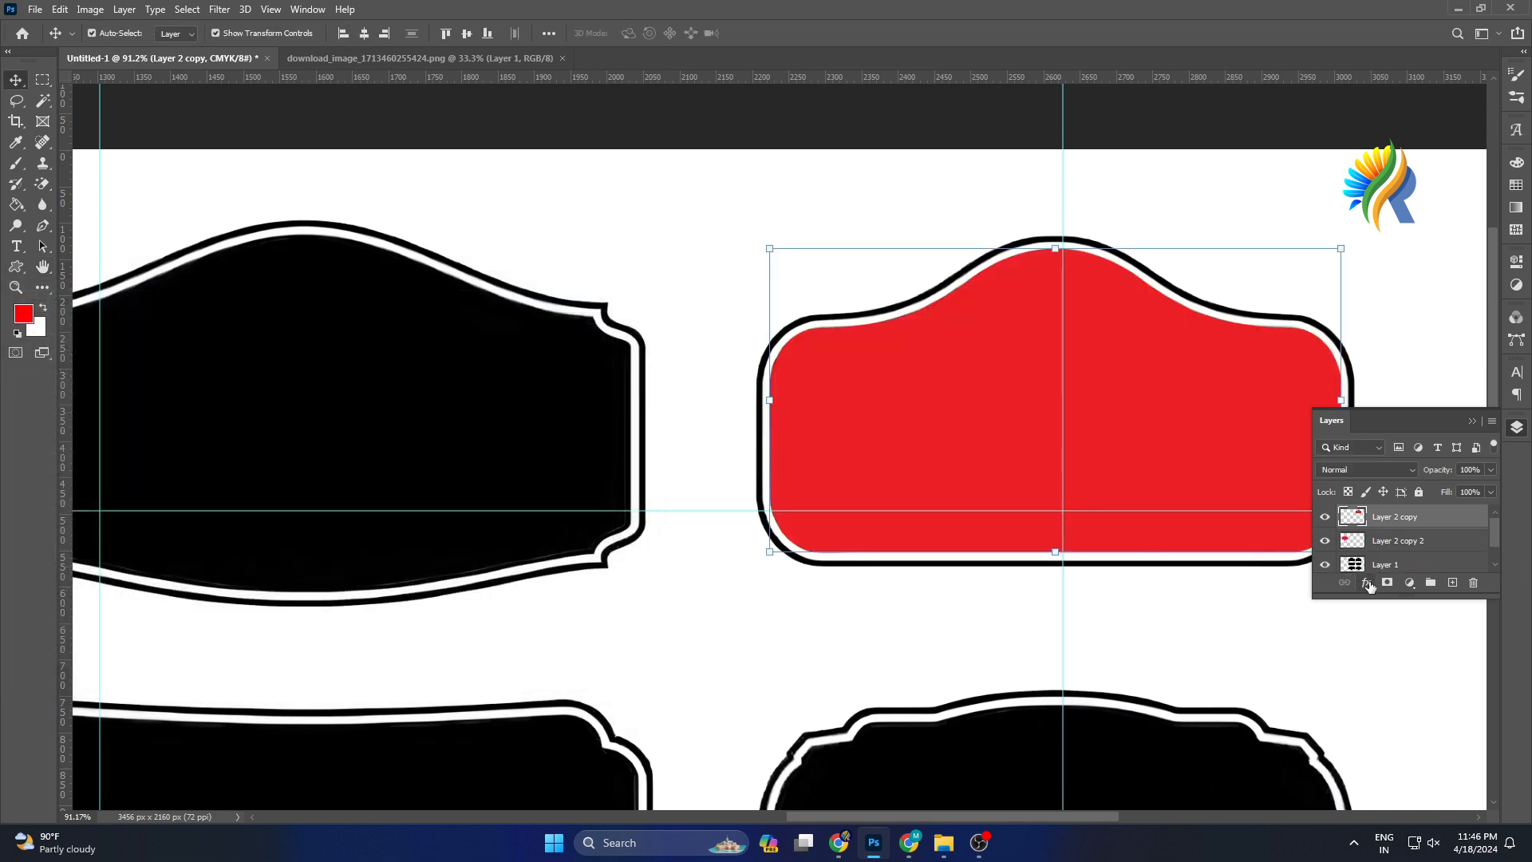
# Apply a black Color Overlay to the second red label, sampling the black from the label artwork.
pyautogui.click(1366, 583)
pyautogui.click(1392, 693)
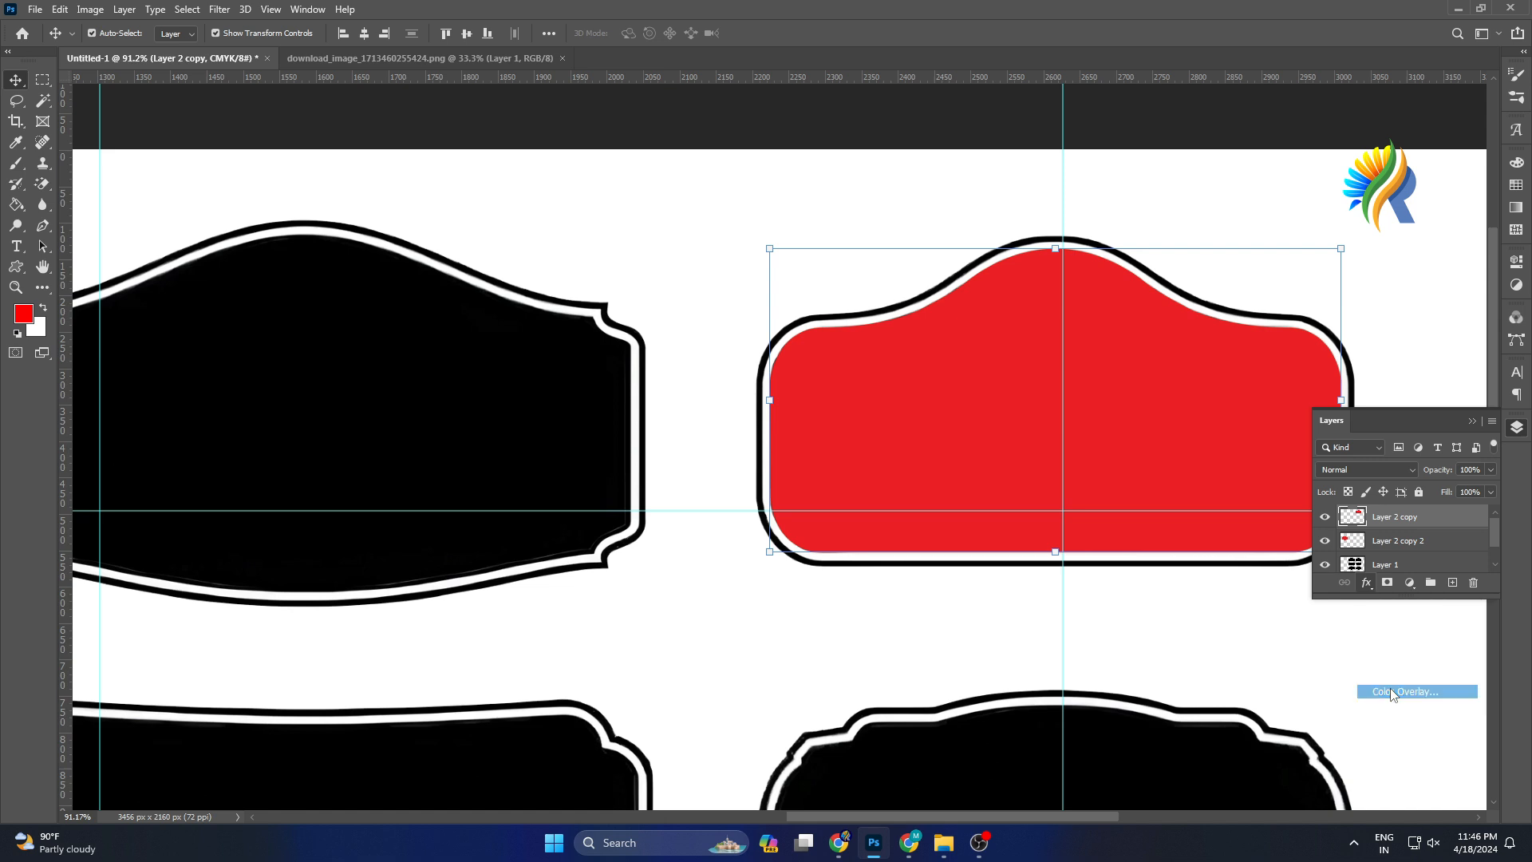
pyautogui.click(397, 359)
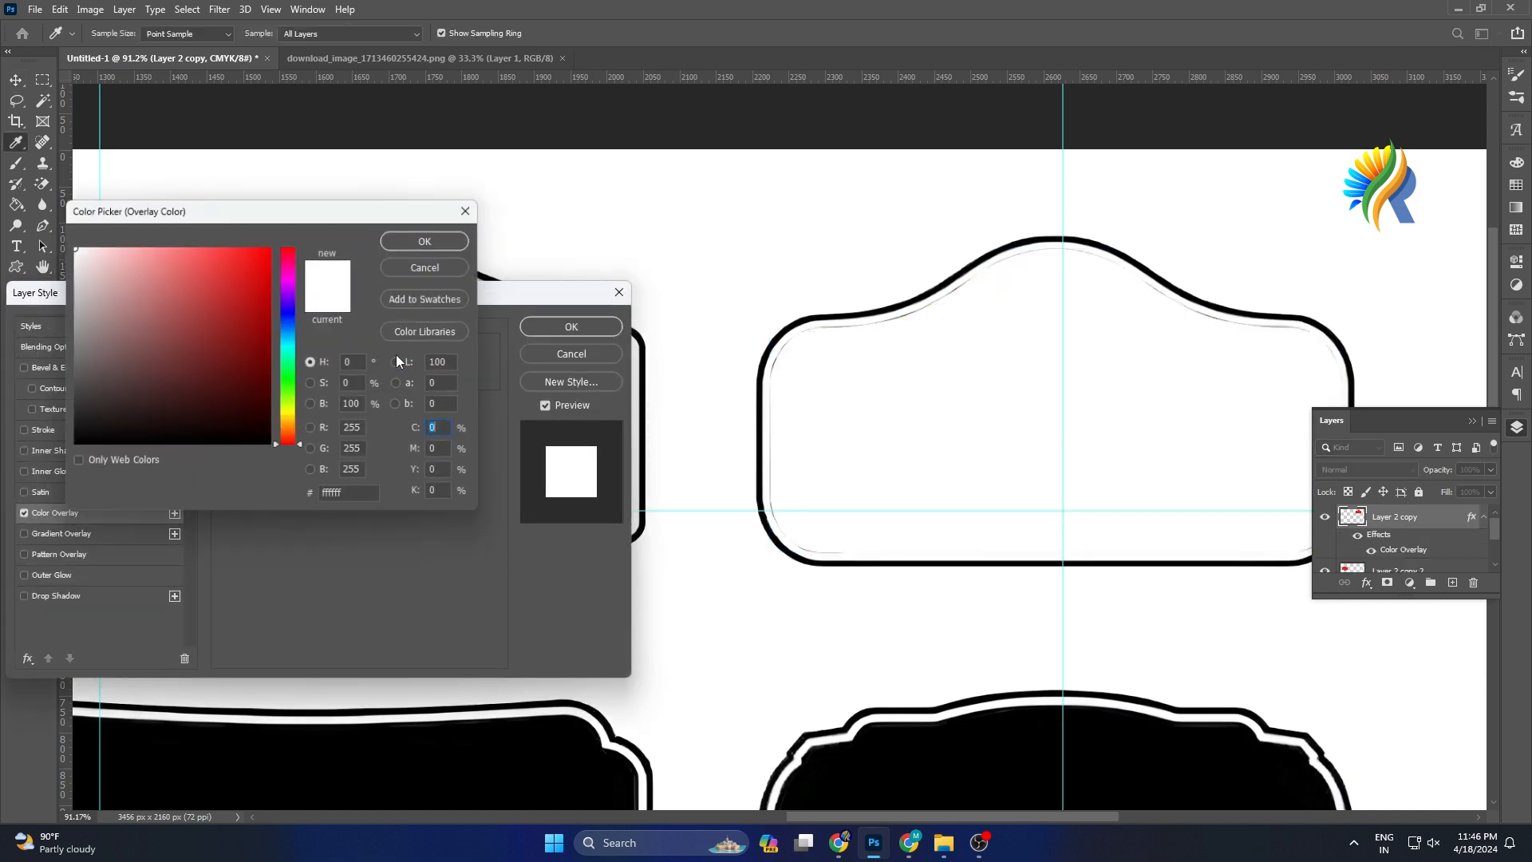
pyautogui.click(992, 742)
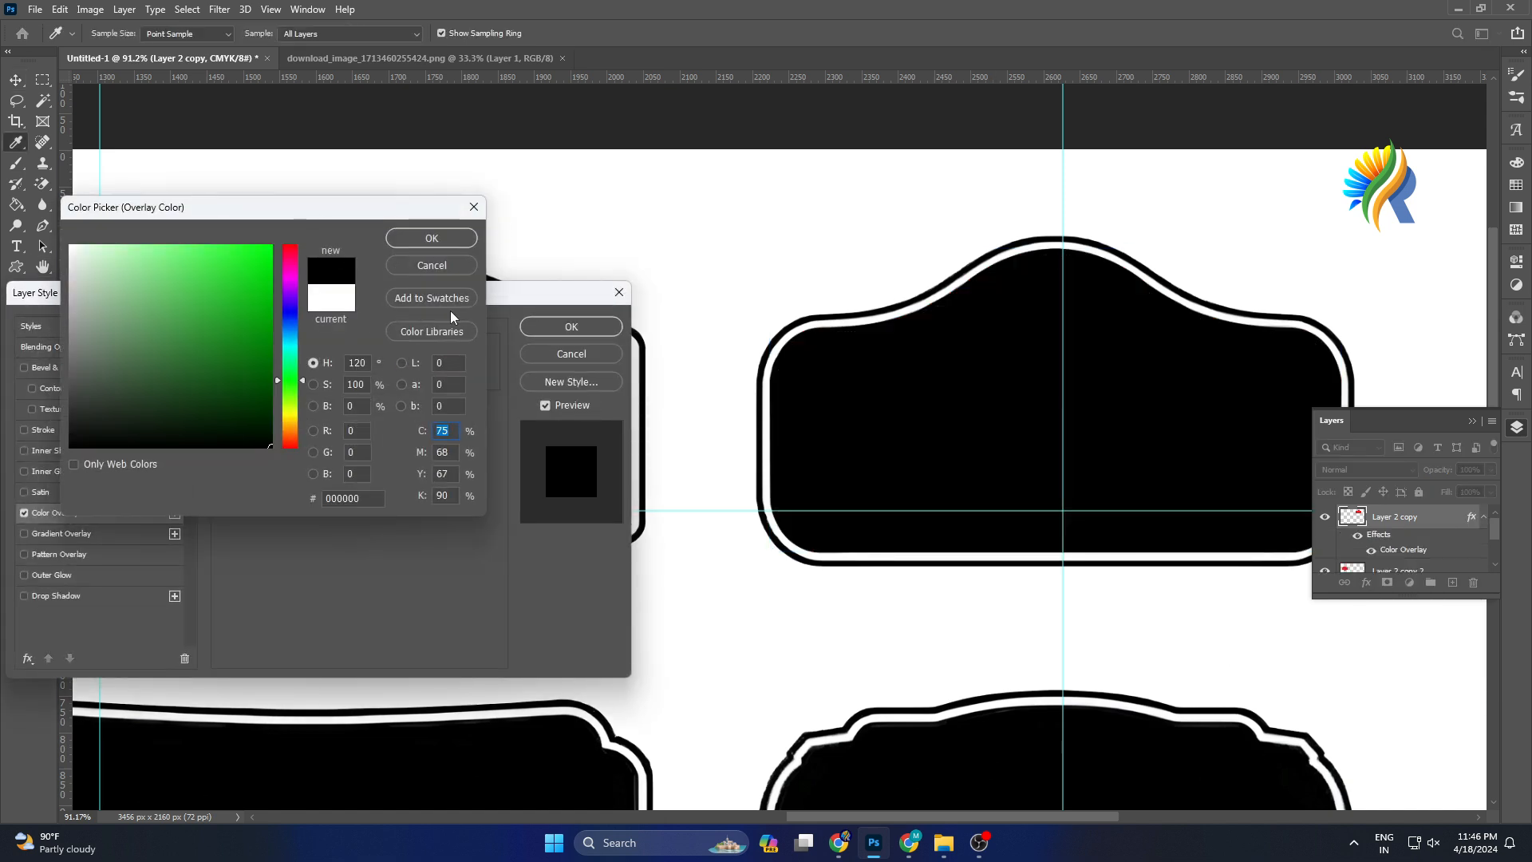
pyautogui.moveTo(88, 415); pyautogui.dragTo(4, 524)
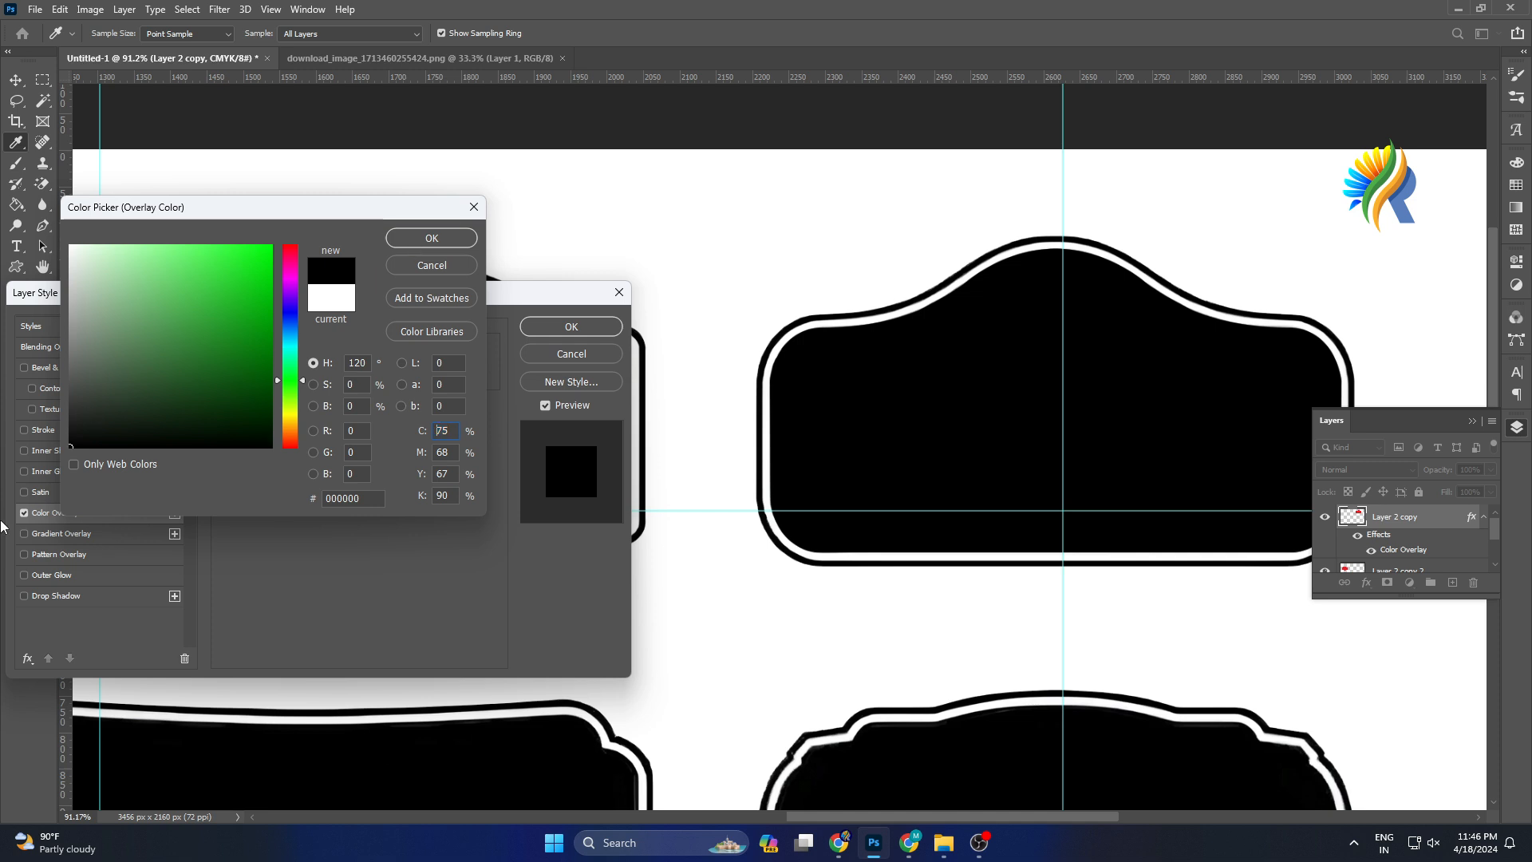
pyautogui.click(404, 239)
pyautogui.click(571, 326)
# Hide the original label artwork layer and move the black arched label lower on the canvas.
pyautogui.scroll(-5, 1149, 375)
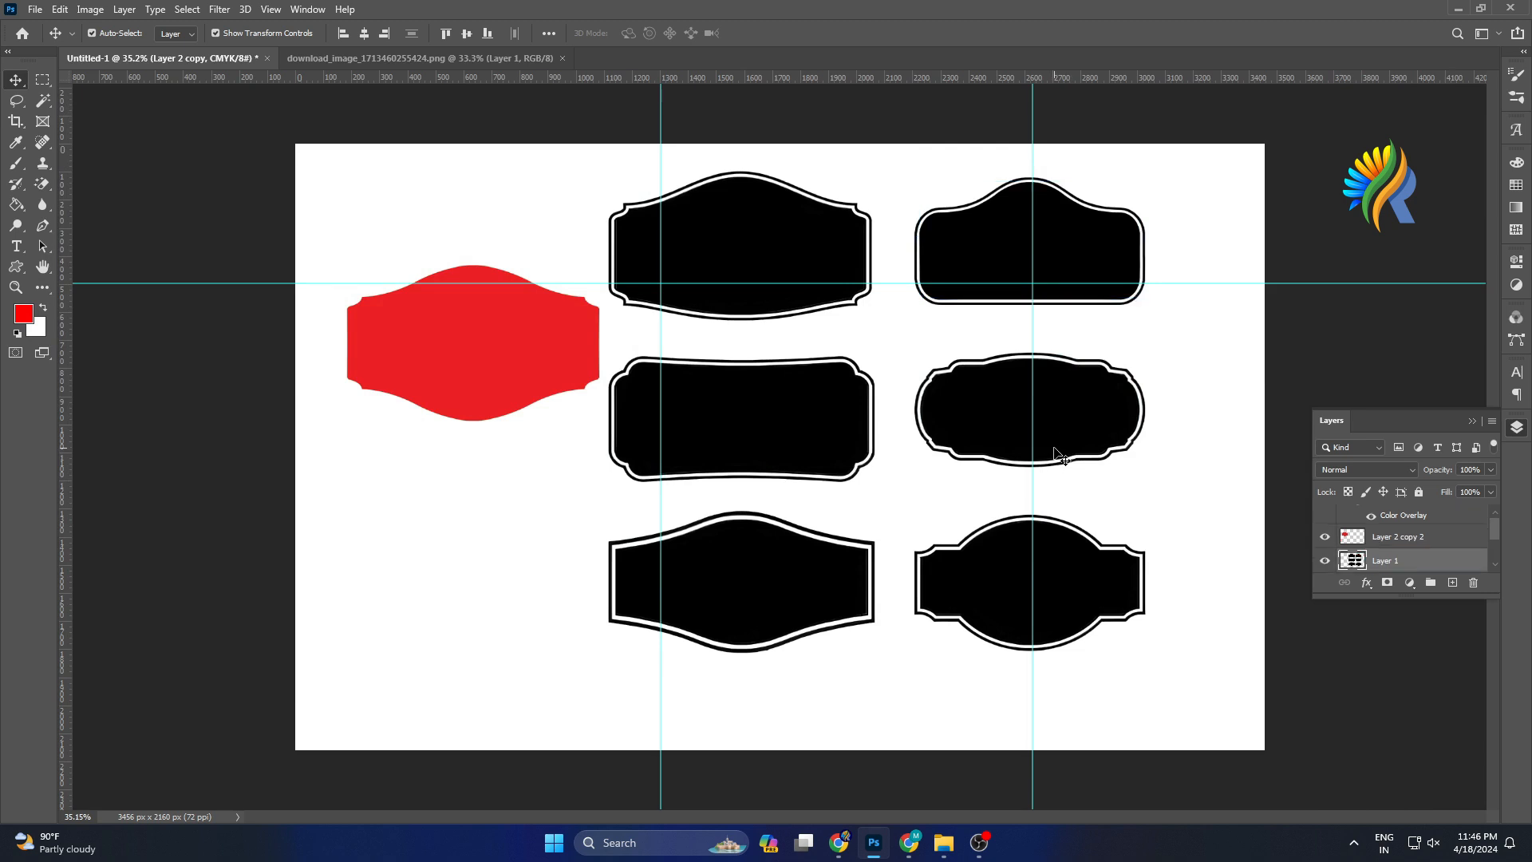
pyautogui.click(1058, 453)
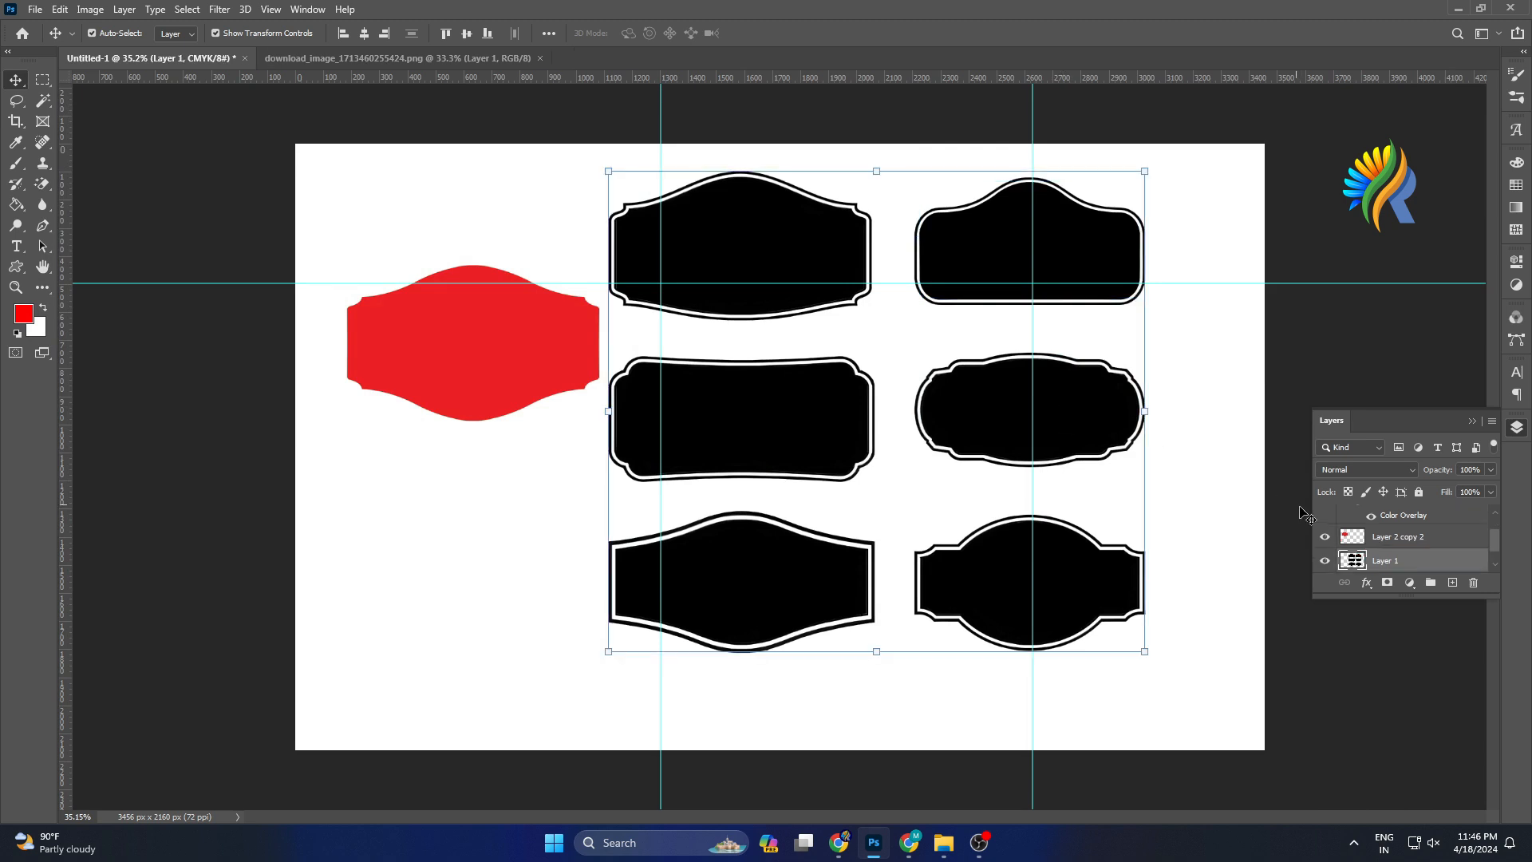
pyautogui.click(1324, 564)
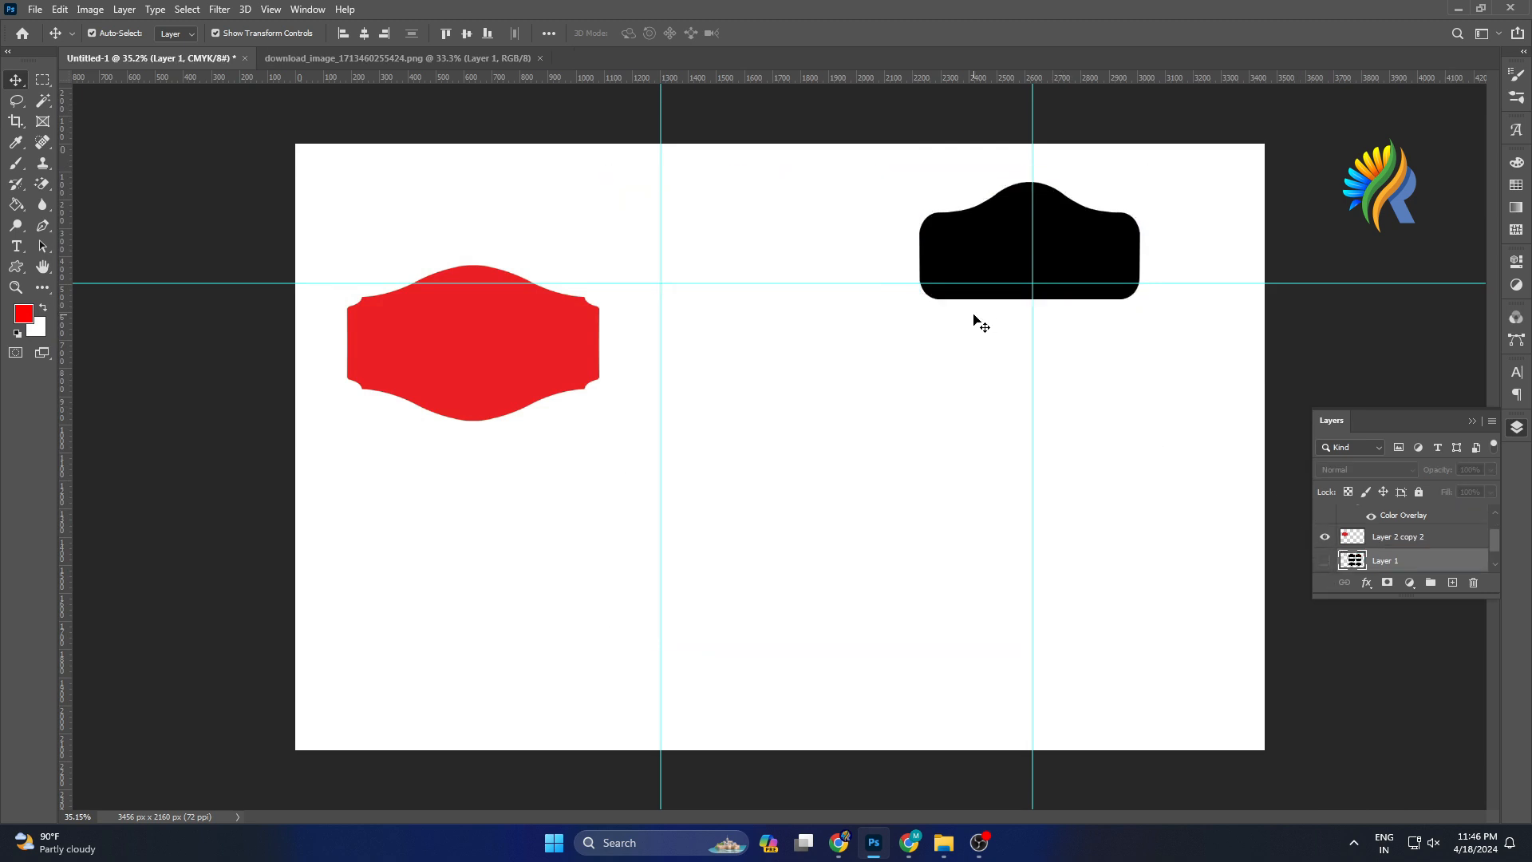
pyautogui.moveTo(971, 250); pyautogui.dragTo(947, 403)
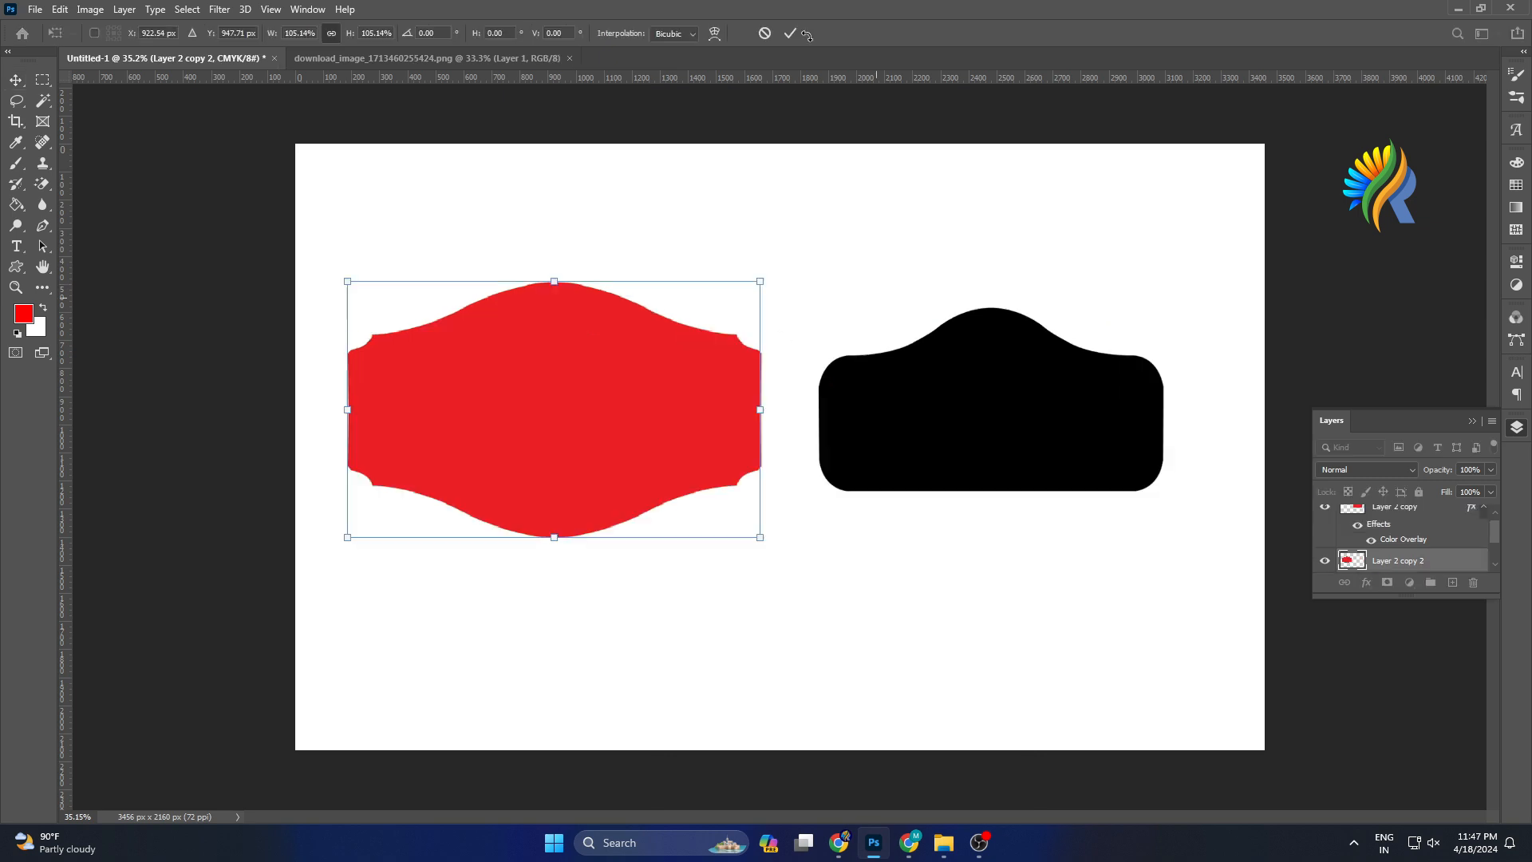
# Commit the first red label's resize to 105.14% and give it a black Color Overlay.
pyautogui.click(789, 34)
pyautogui.click(1366, 592)
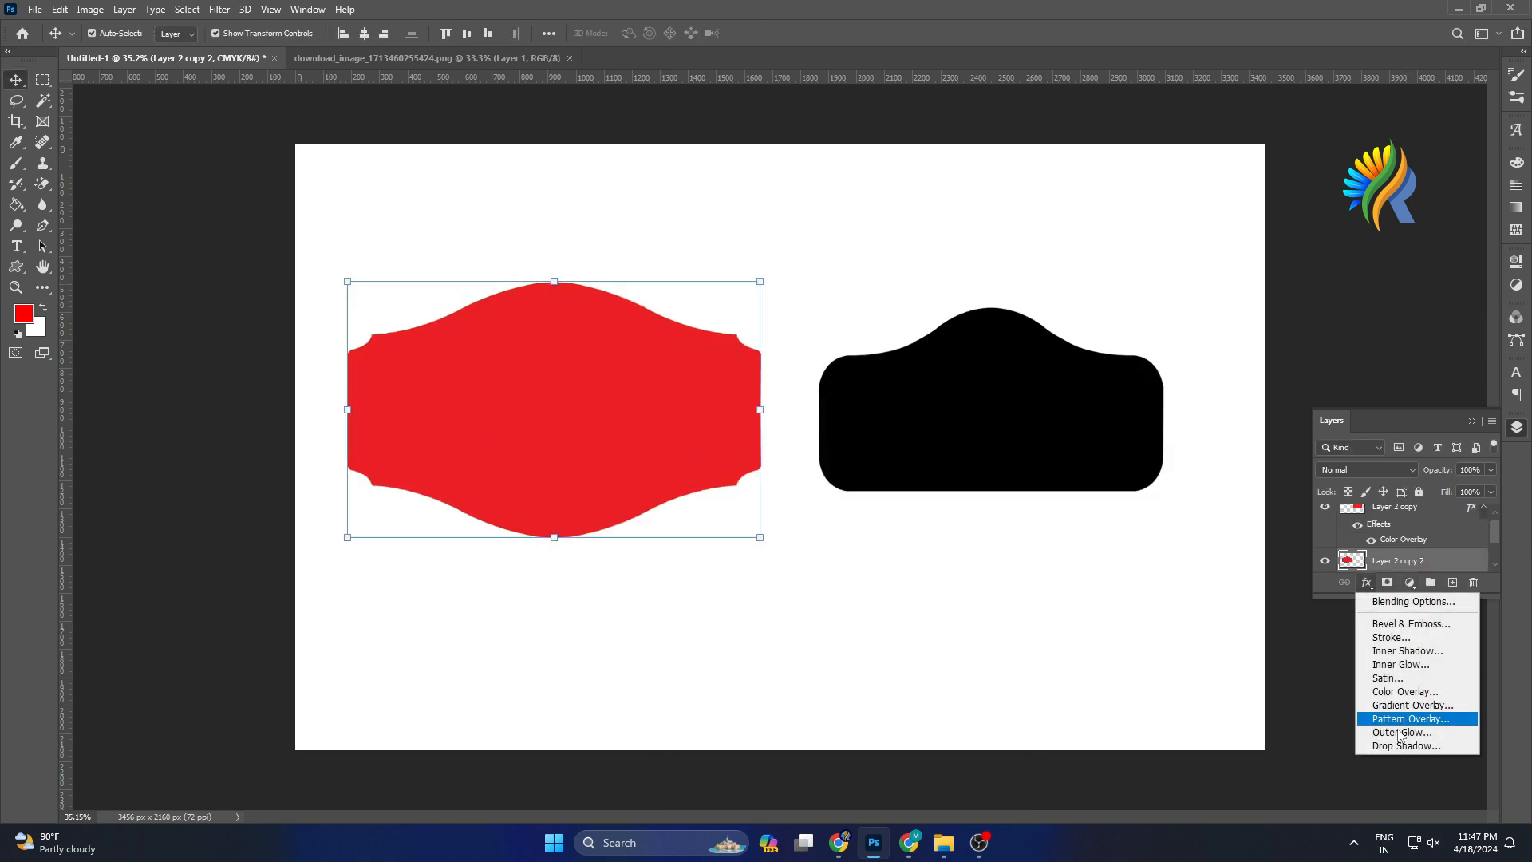
pyautogui.click(1404, 691)
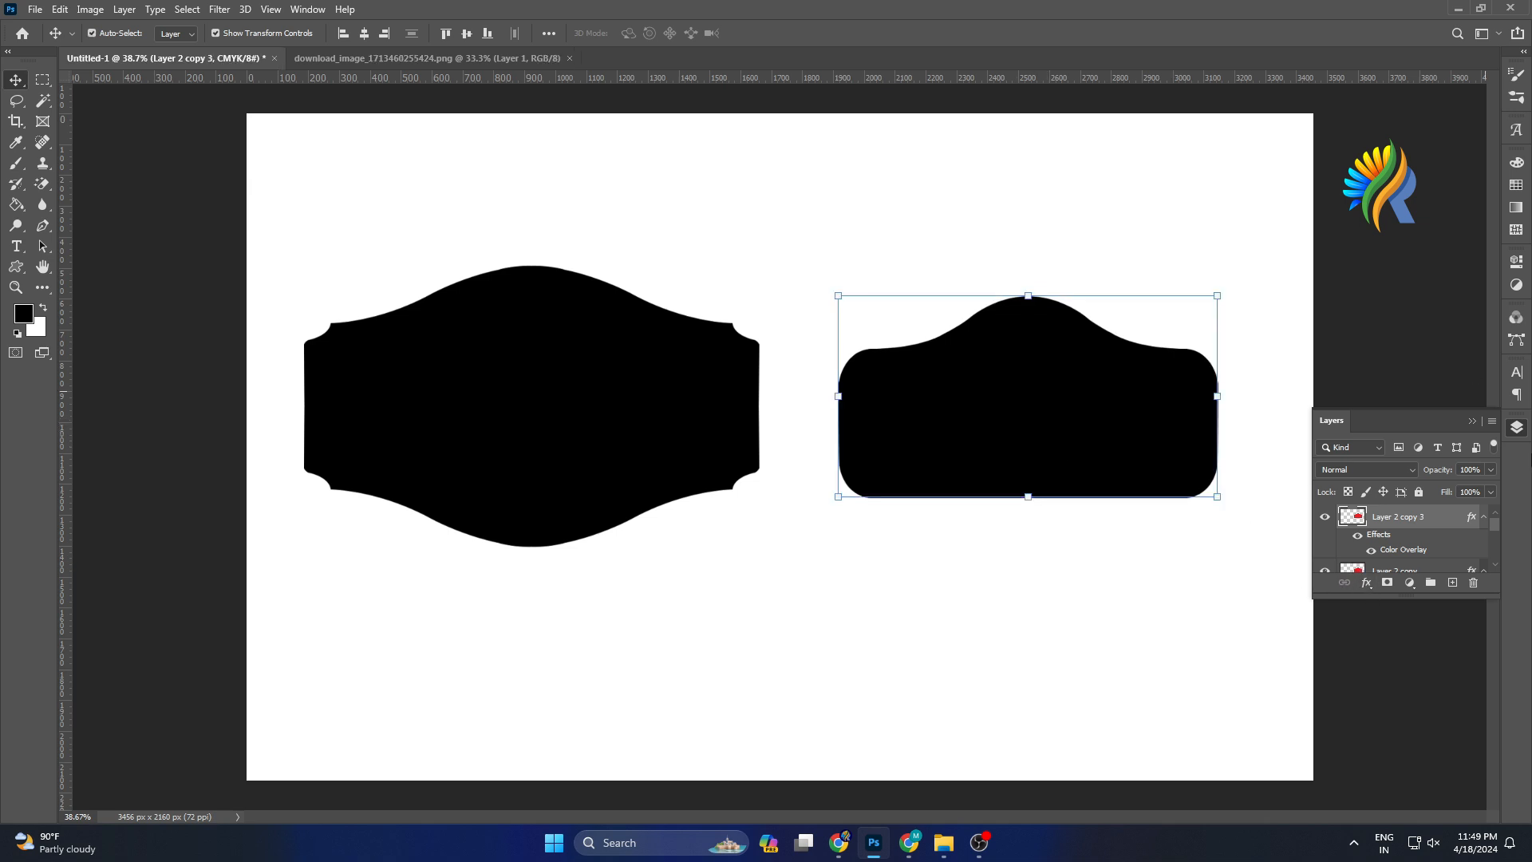
# Add an 8 px white Stroke positioned outside to the arched label layer.
pyautogui.scroll(-1, 1386, 568)
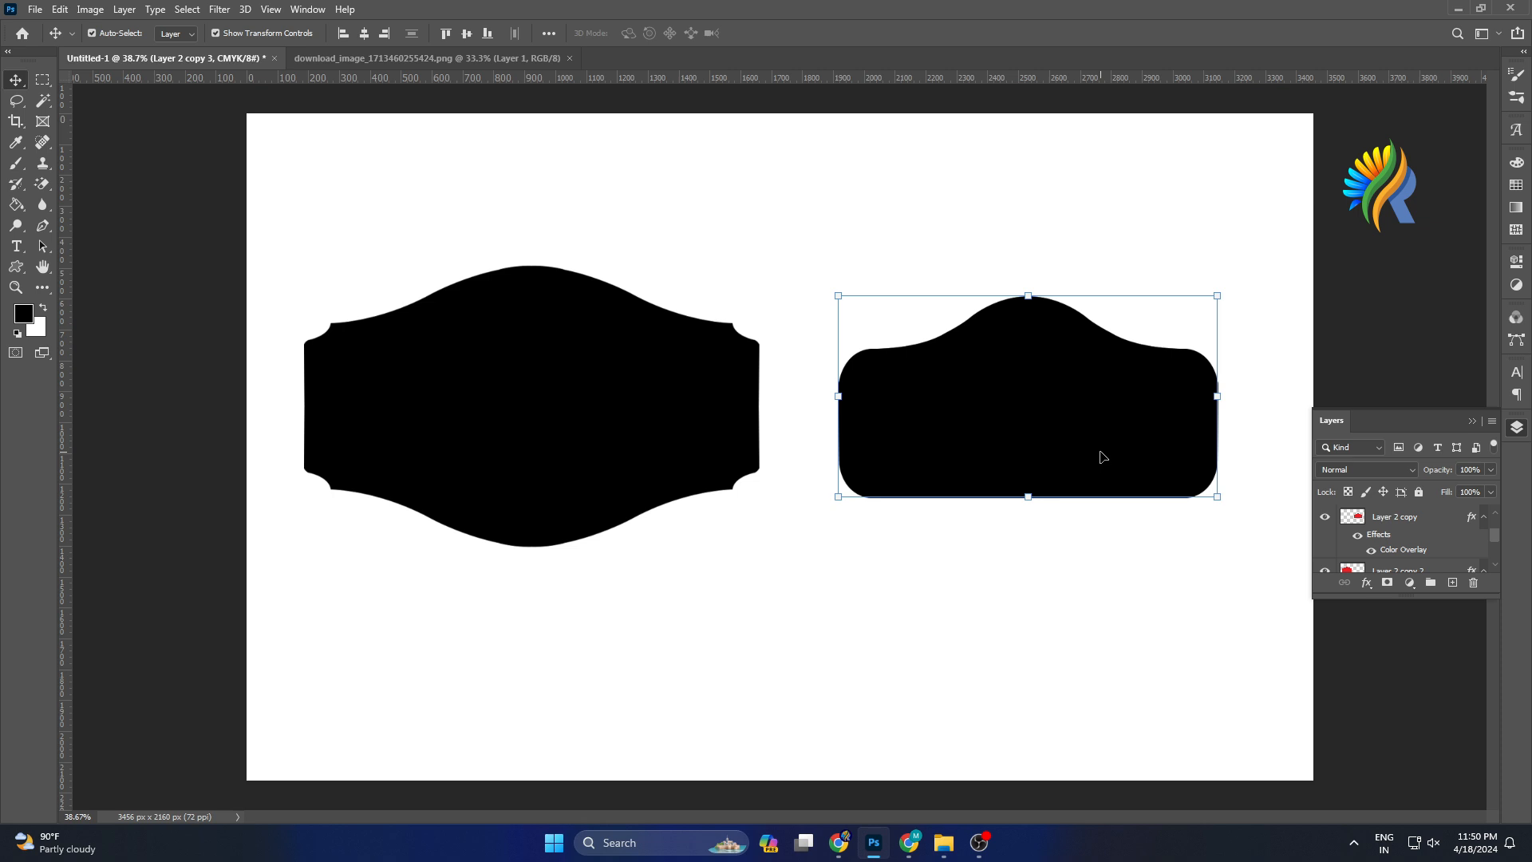
pyautogui.click(1366, 583)
pyautogui.click(1391, 636)
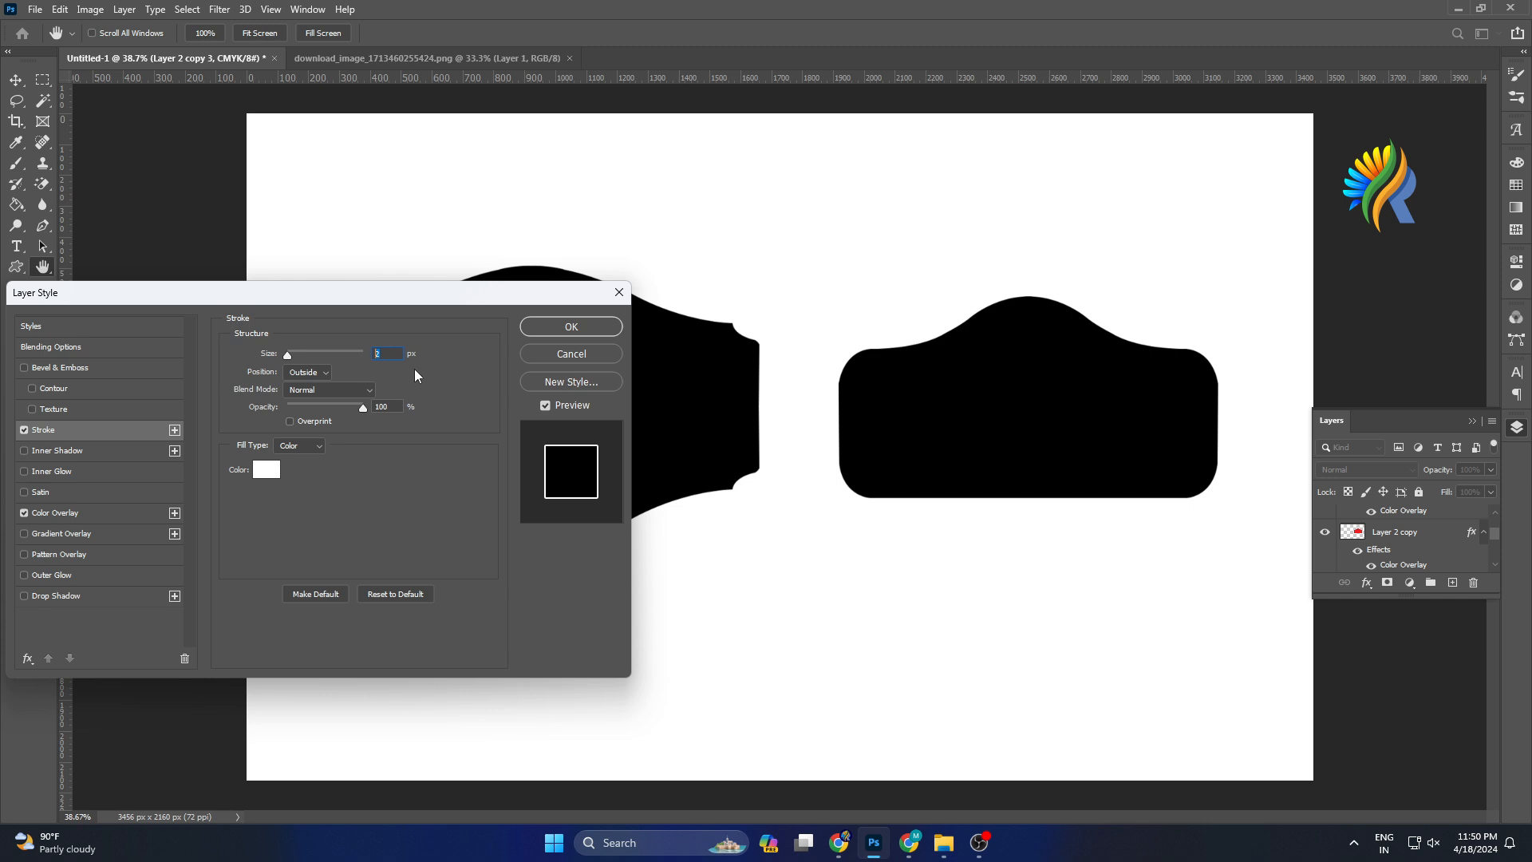
pyautogui.write('8')
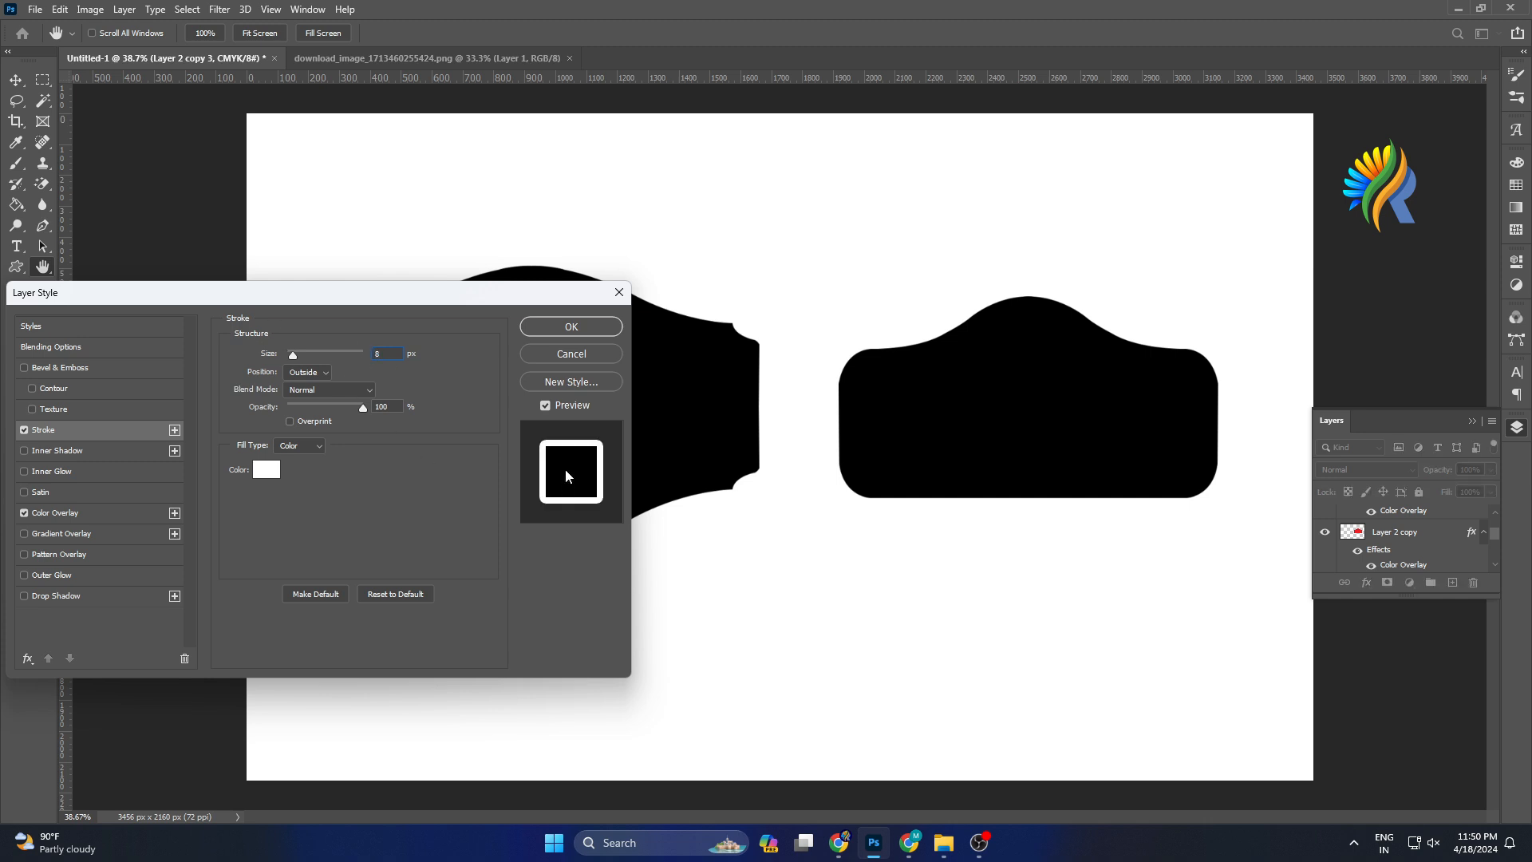
pyautogui.click(553, 323)
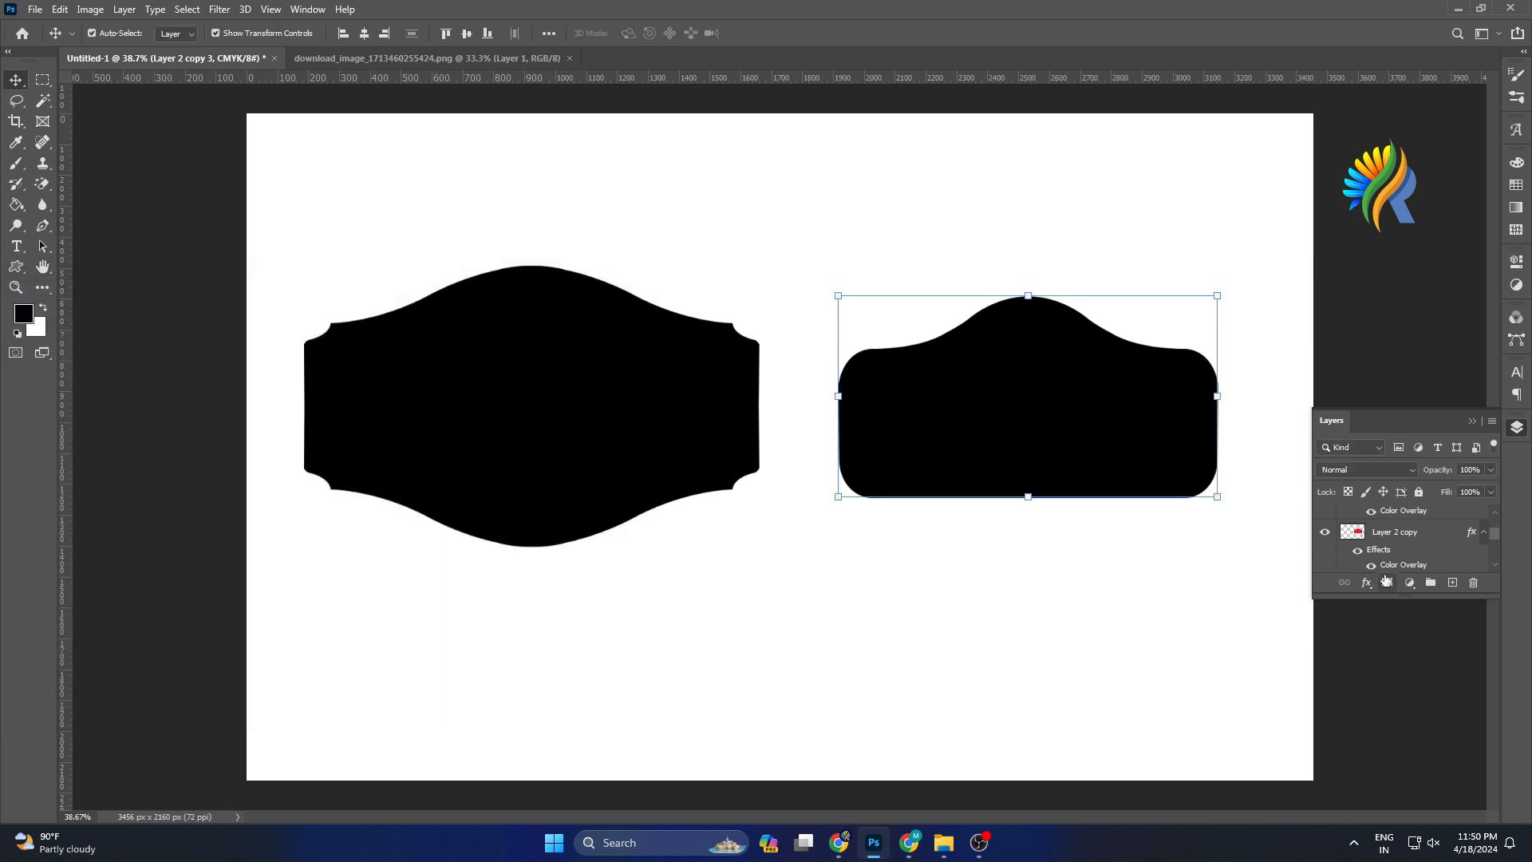
# Select the unstroked arched label copy and enlarge it to about 106.6% to form an outer border.
pyautogui.scroll(-2, 1397, 552)
pyautogui.scroll(-2, 1397, 553)
pyautogui.click(1395, 534)
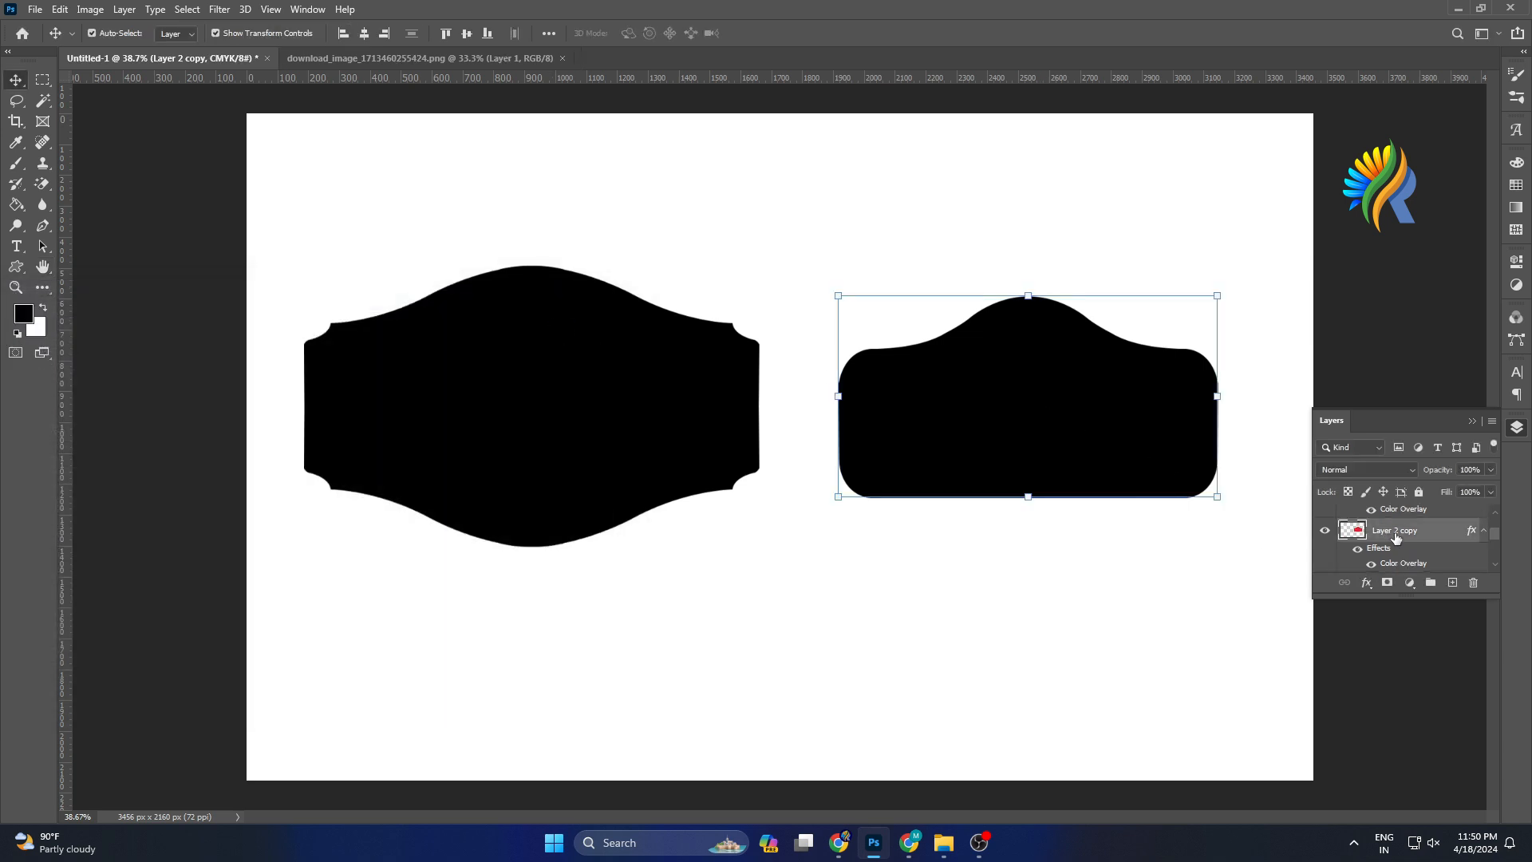
pyautogui.click(1215, 496)
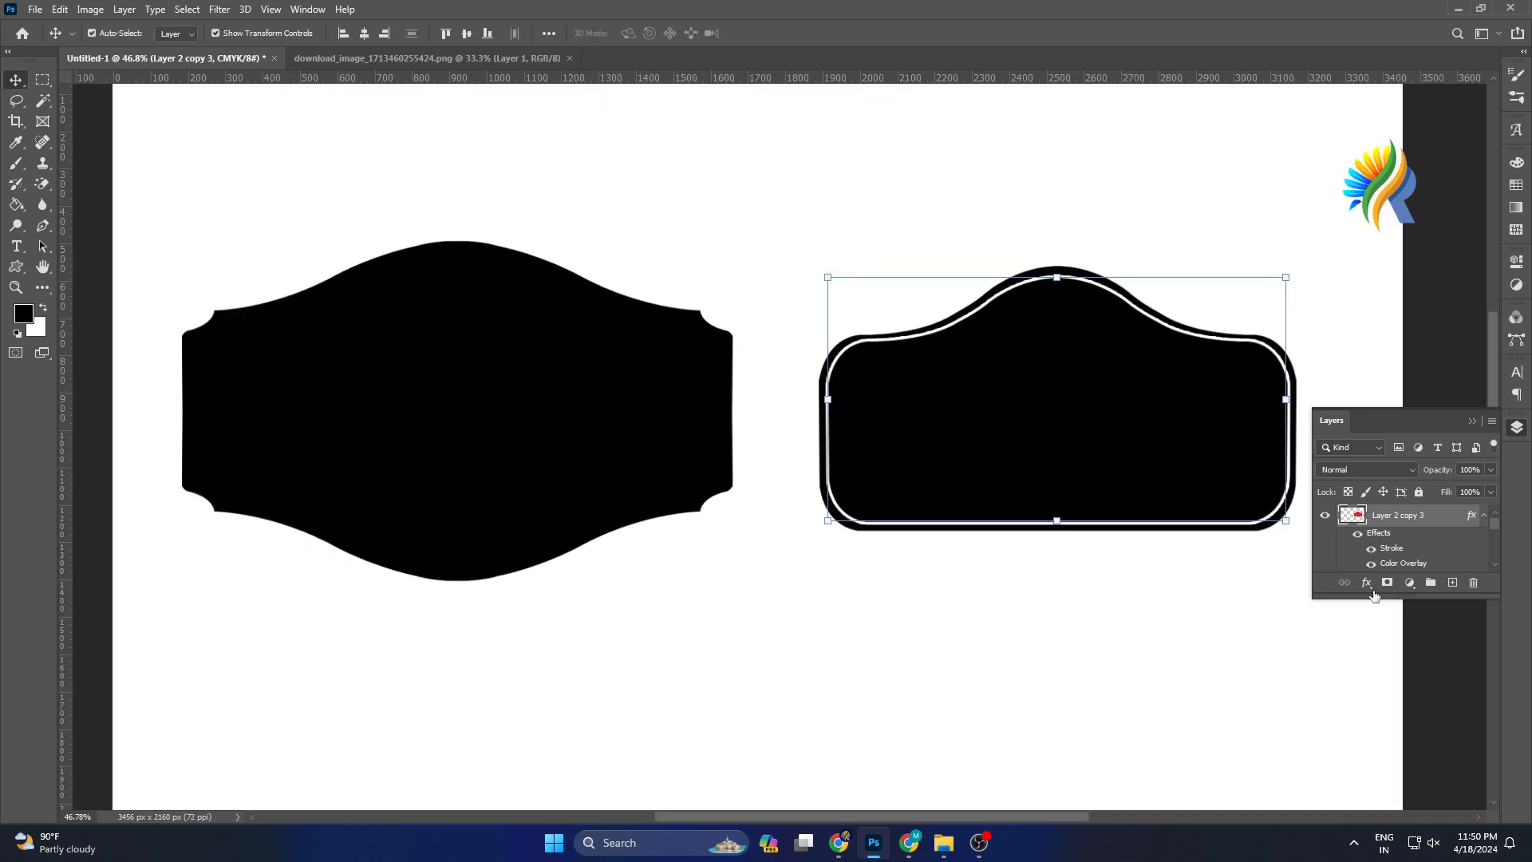
# Reopen the Stroke settings of the stroked arched label and confirm them.
pyautogui.click(1366, 583)
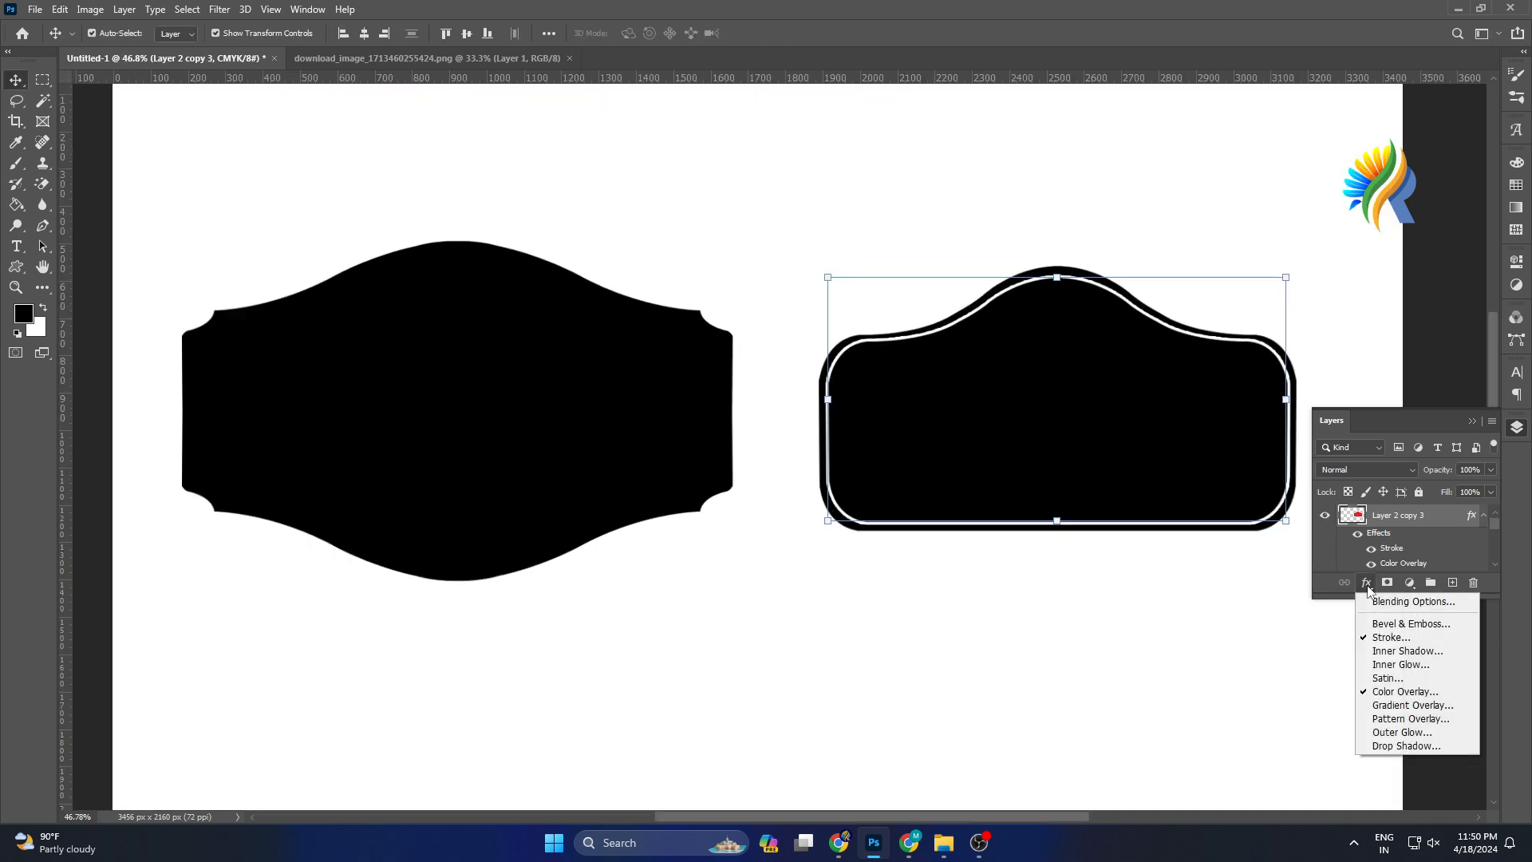
pyautogui.click(1390, 636)
pyautogui.scroll(2, 387, 356)
pyautogui.scroll(1, 387, 356)
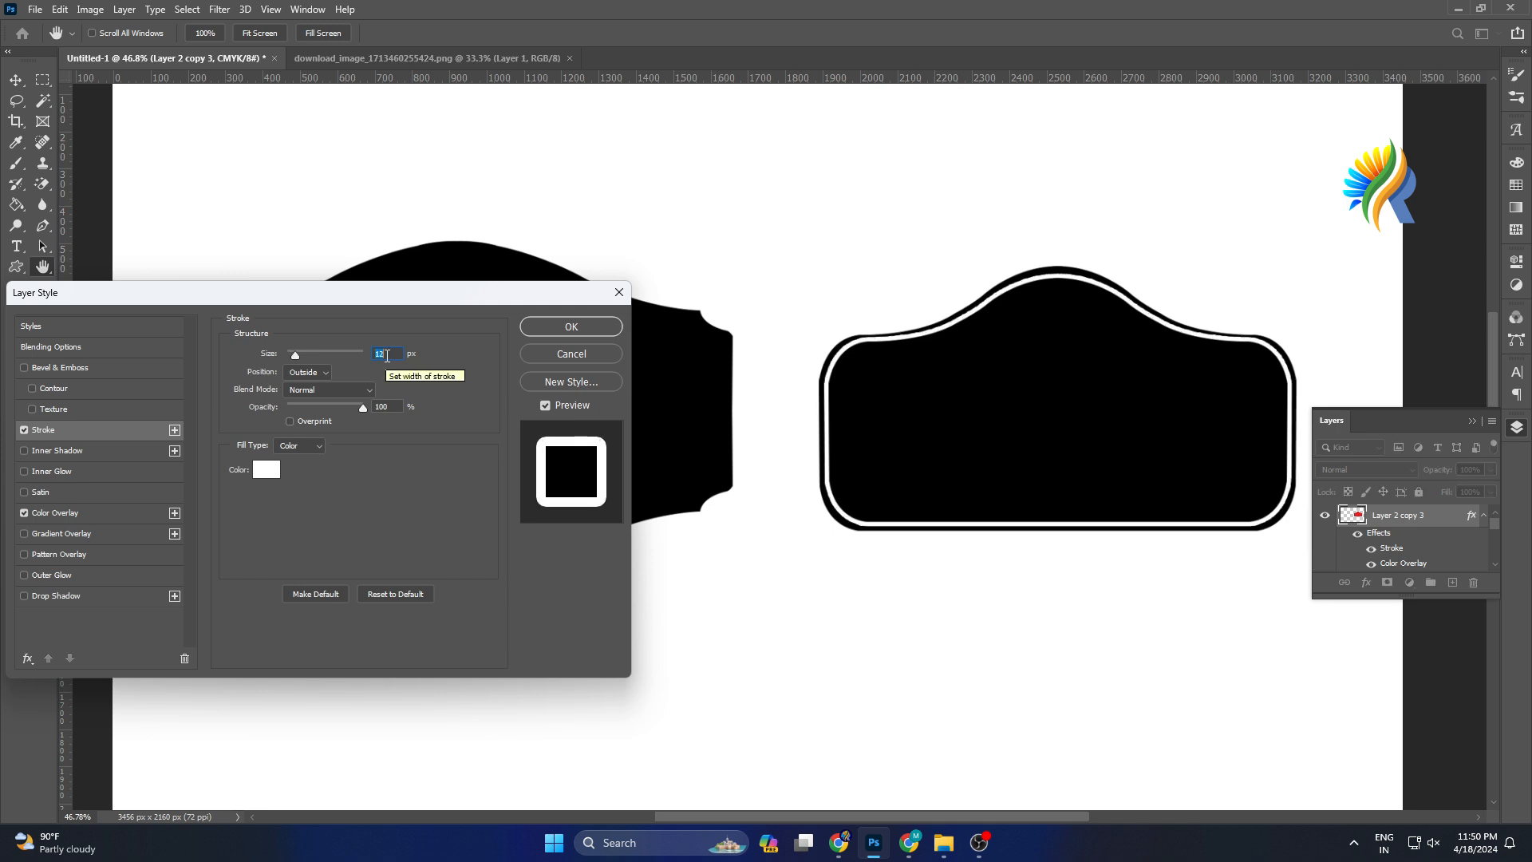
pyautogui.click(568, 330)
# Duplicate the stroked arched label and move the copy below the original.
pyautogui.press('v')
pyautogui.click(1045, 614)
pyautogui.click(1068, 269)
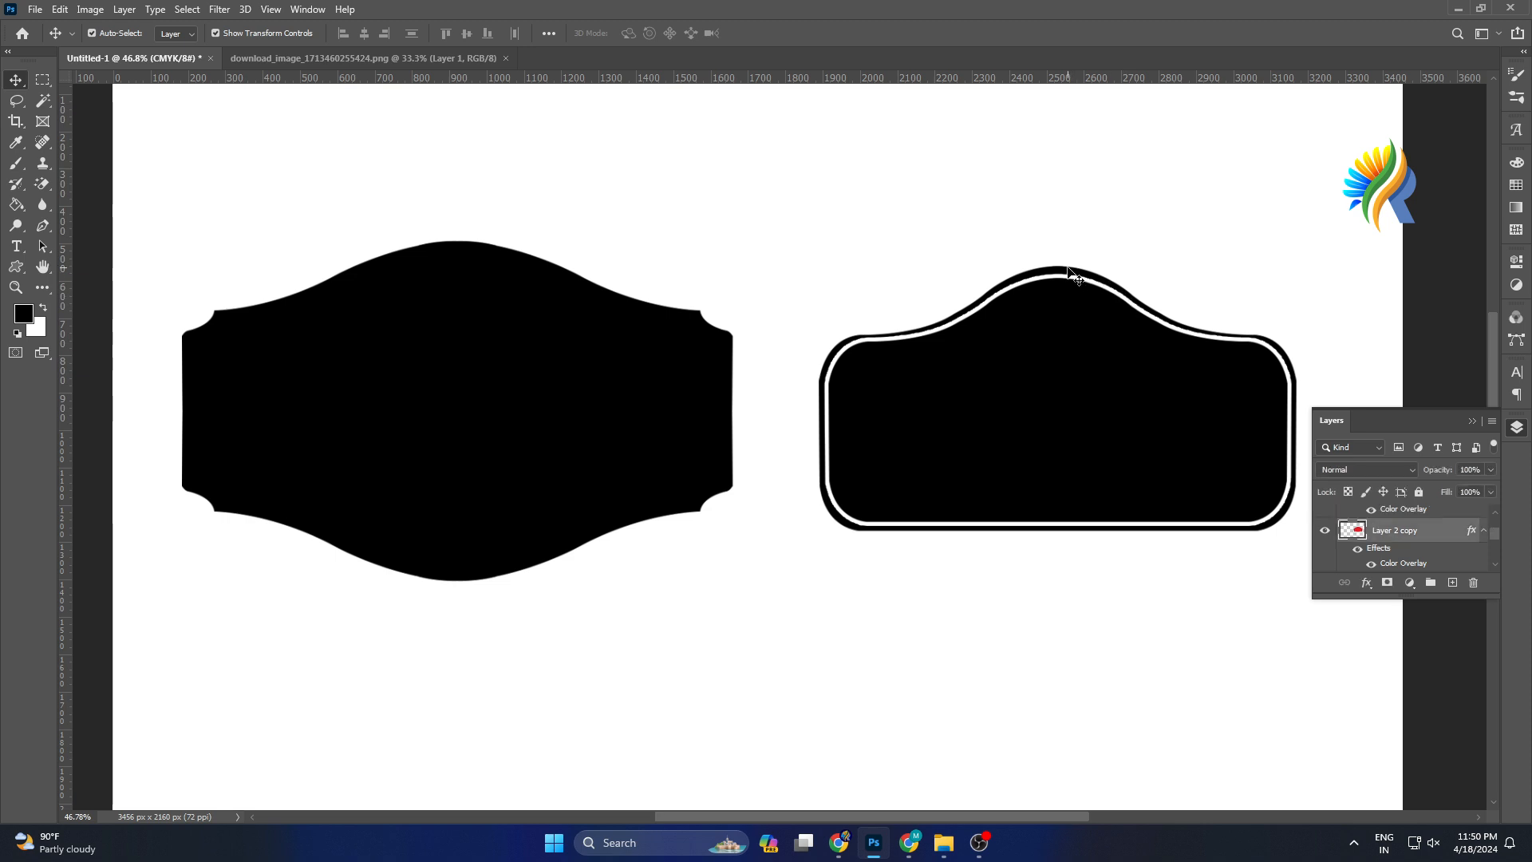
pyautogui.click(1133, 653)
pyautogui.scroll(-2, 1133, 653)
pyautogui.click(1039, 411)
pyautogui.keyDown('alt'); pyautogui.moveTo(1040, 411); pyautogui.dragTo(1045, 686); pyautogui.keyUp('alt')
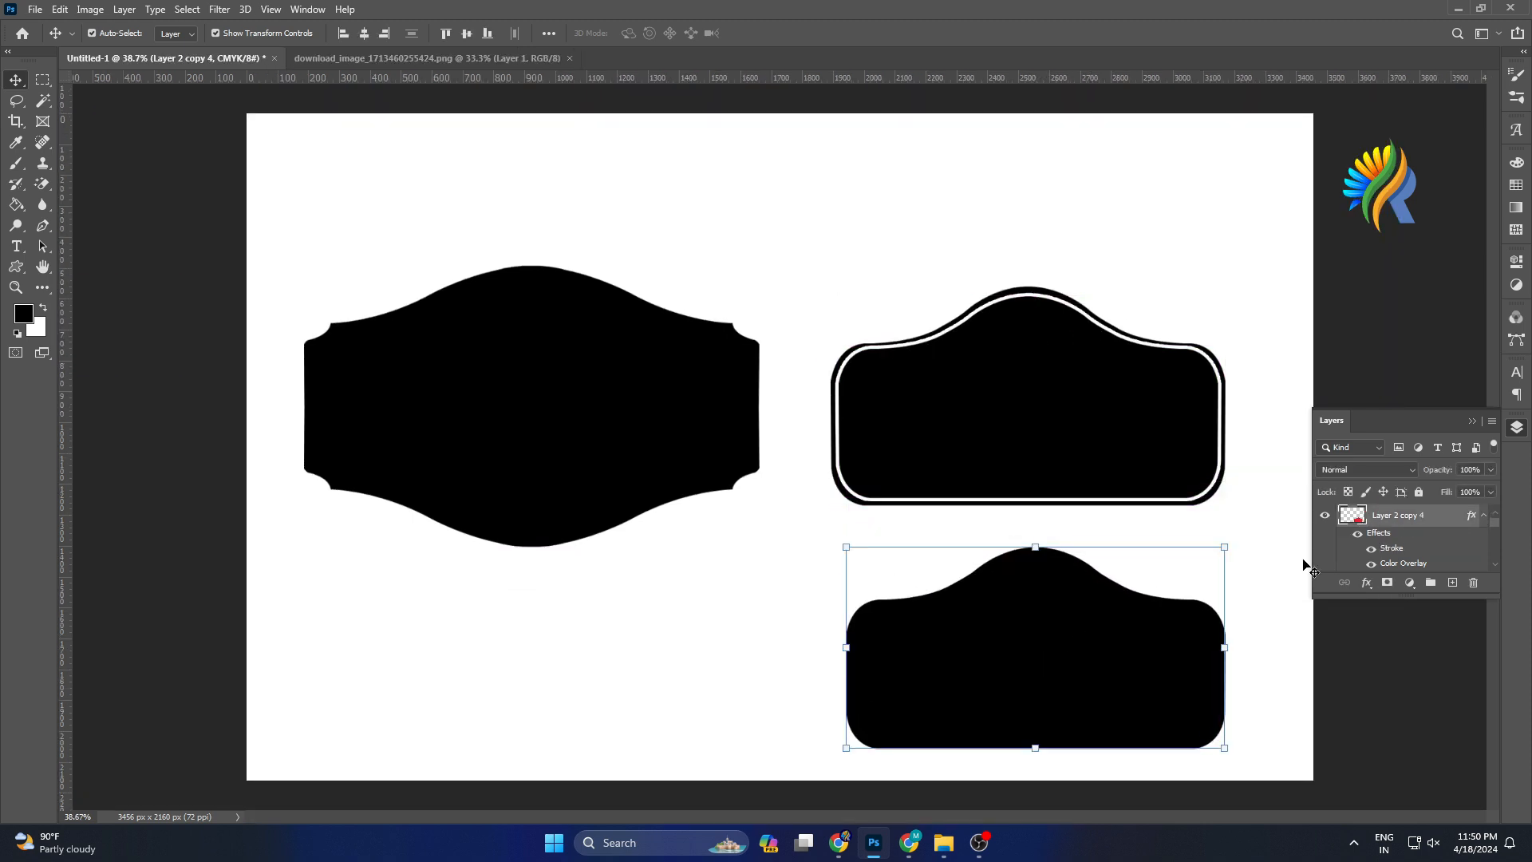
# Turn off the Stroke effect on the lower duplicate label.
pyautogui.click(1365, 582)
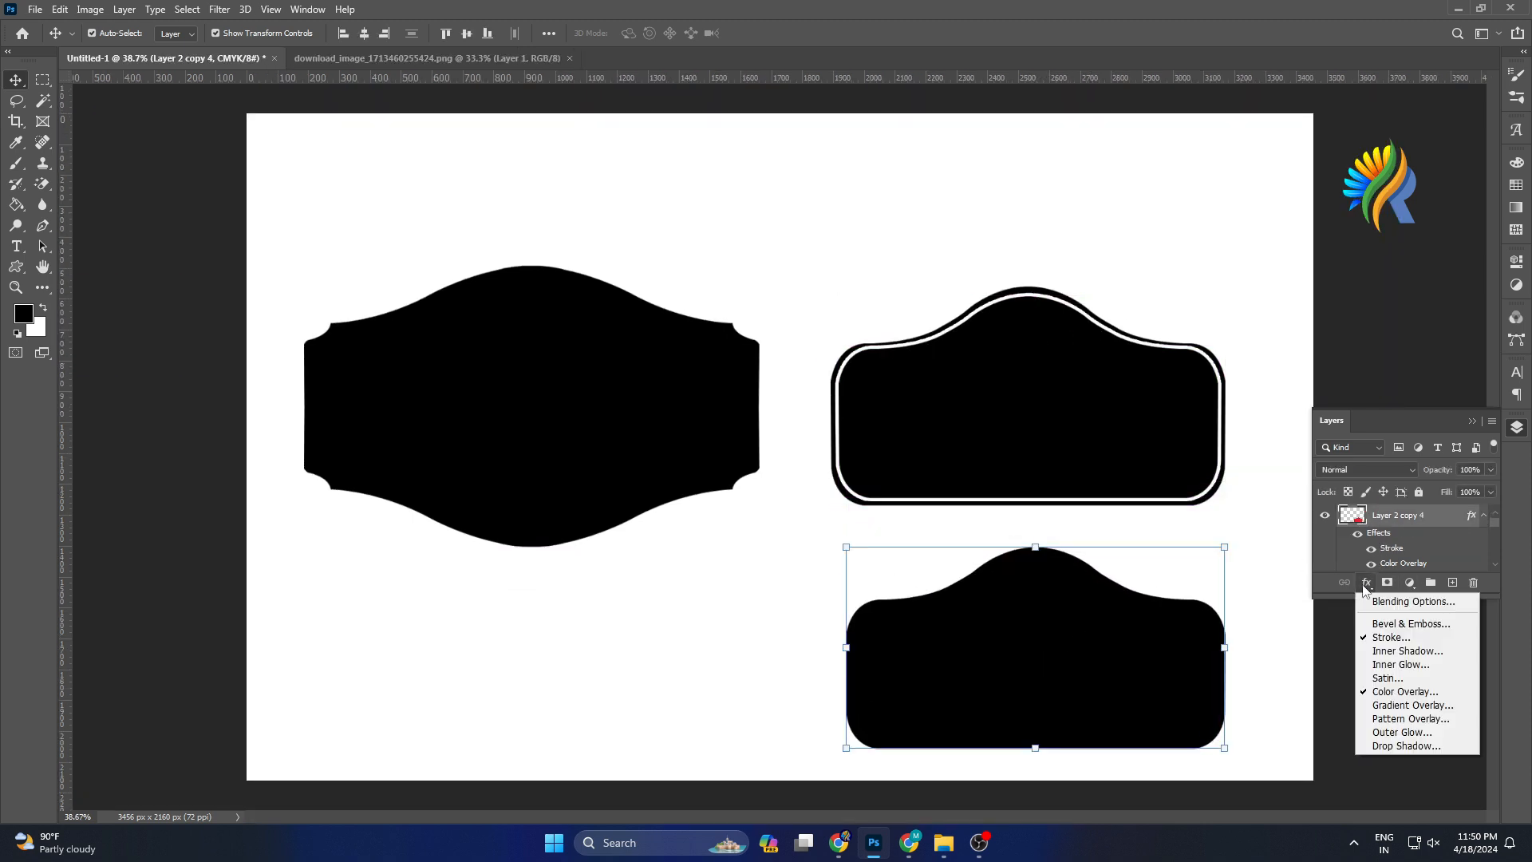
pyautogui.click(1374, 640)
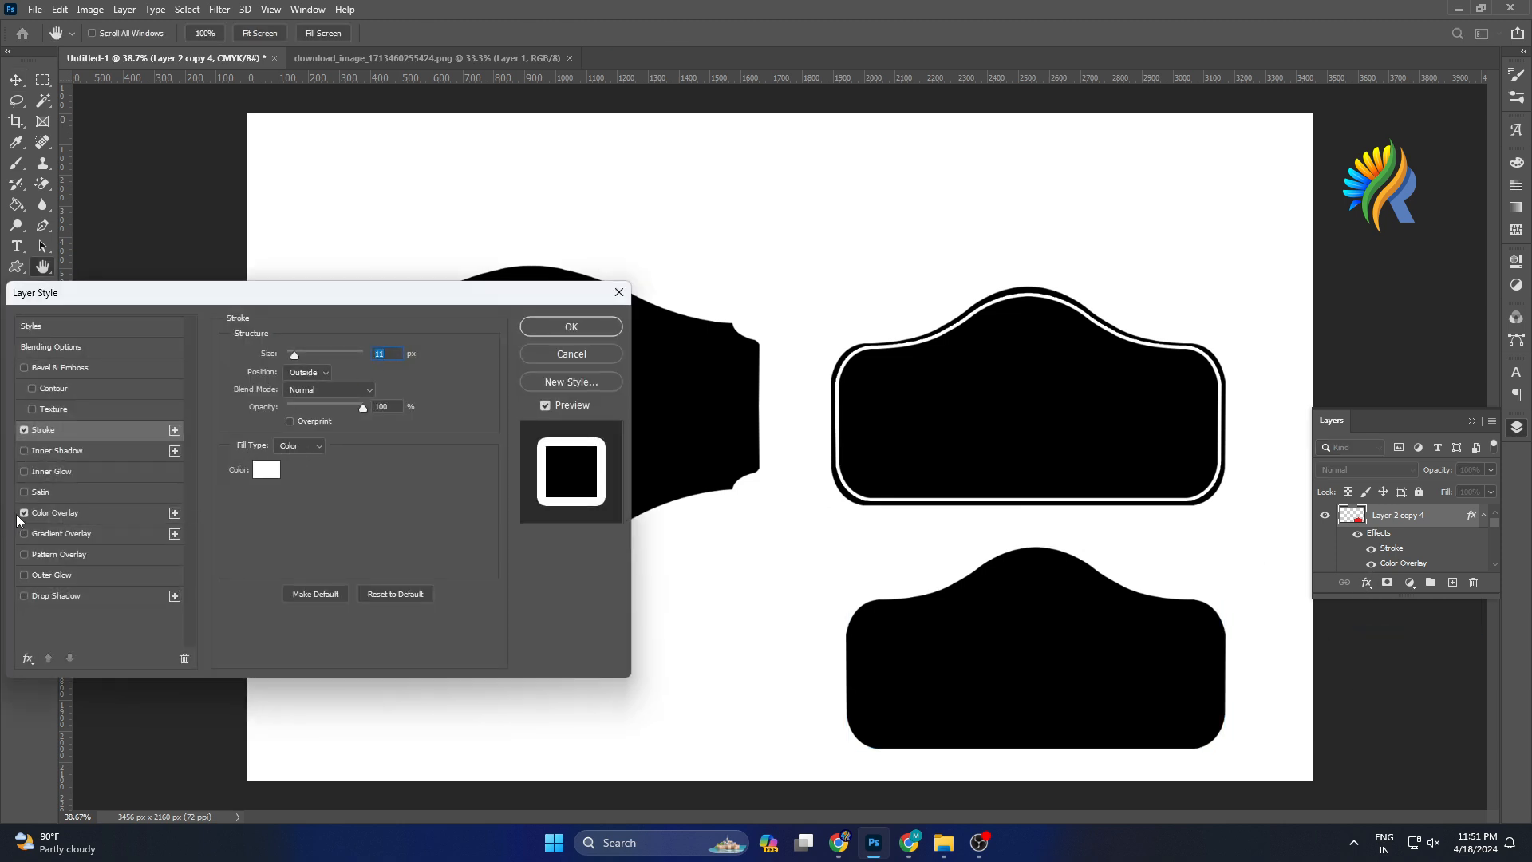
pyautogui.click(24, 431)
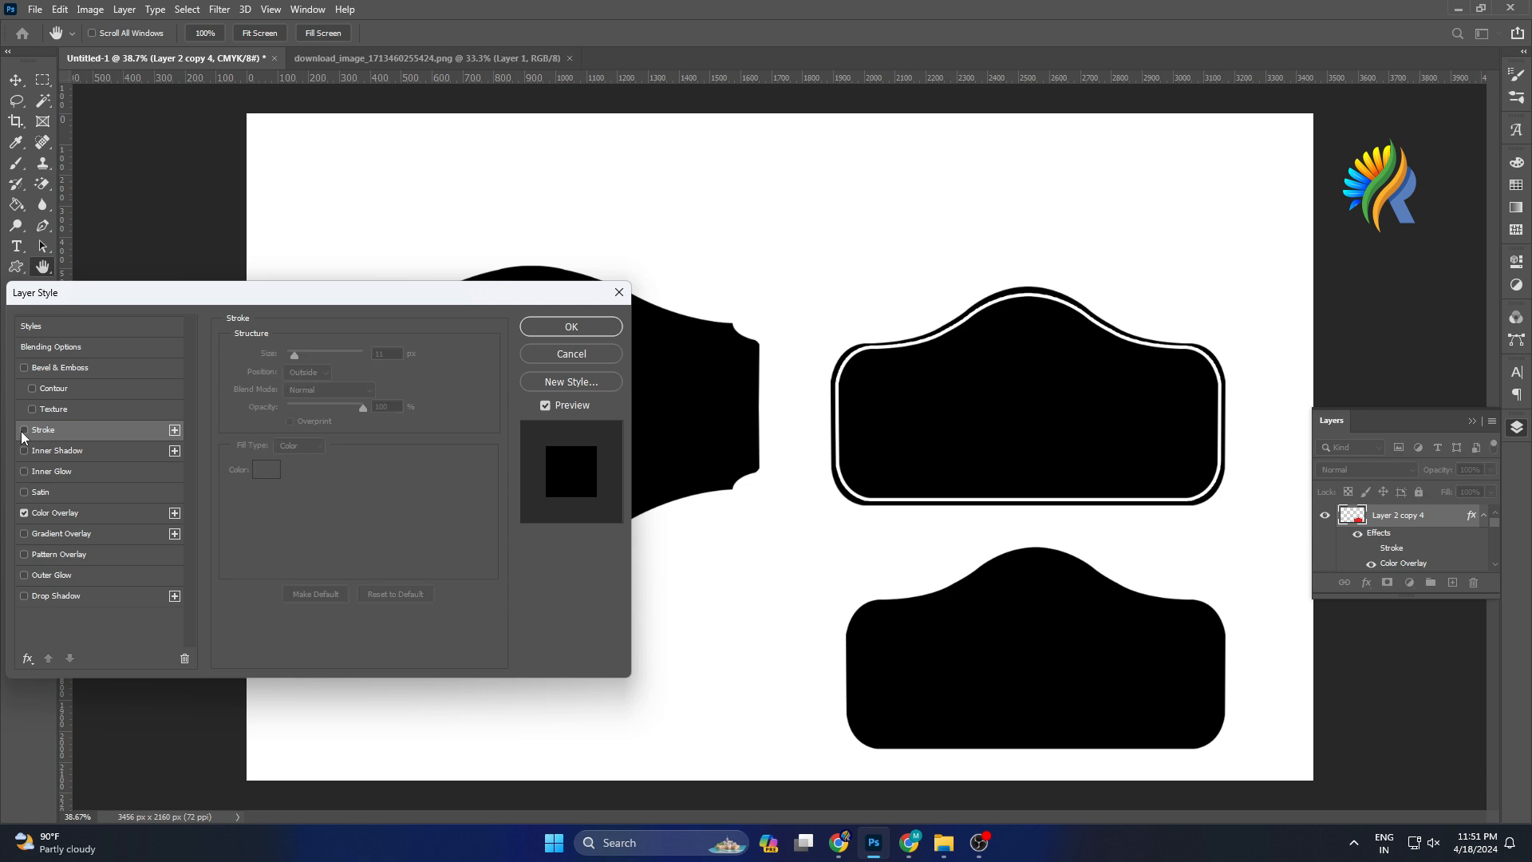
pyautogui.click(550, 327)
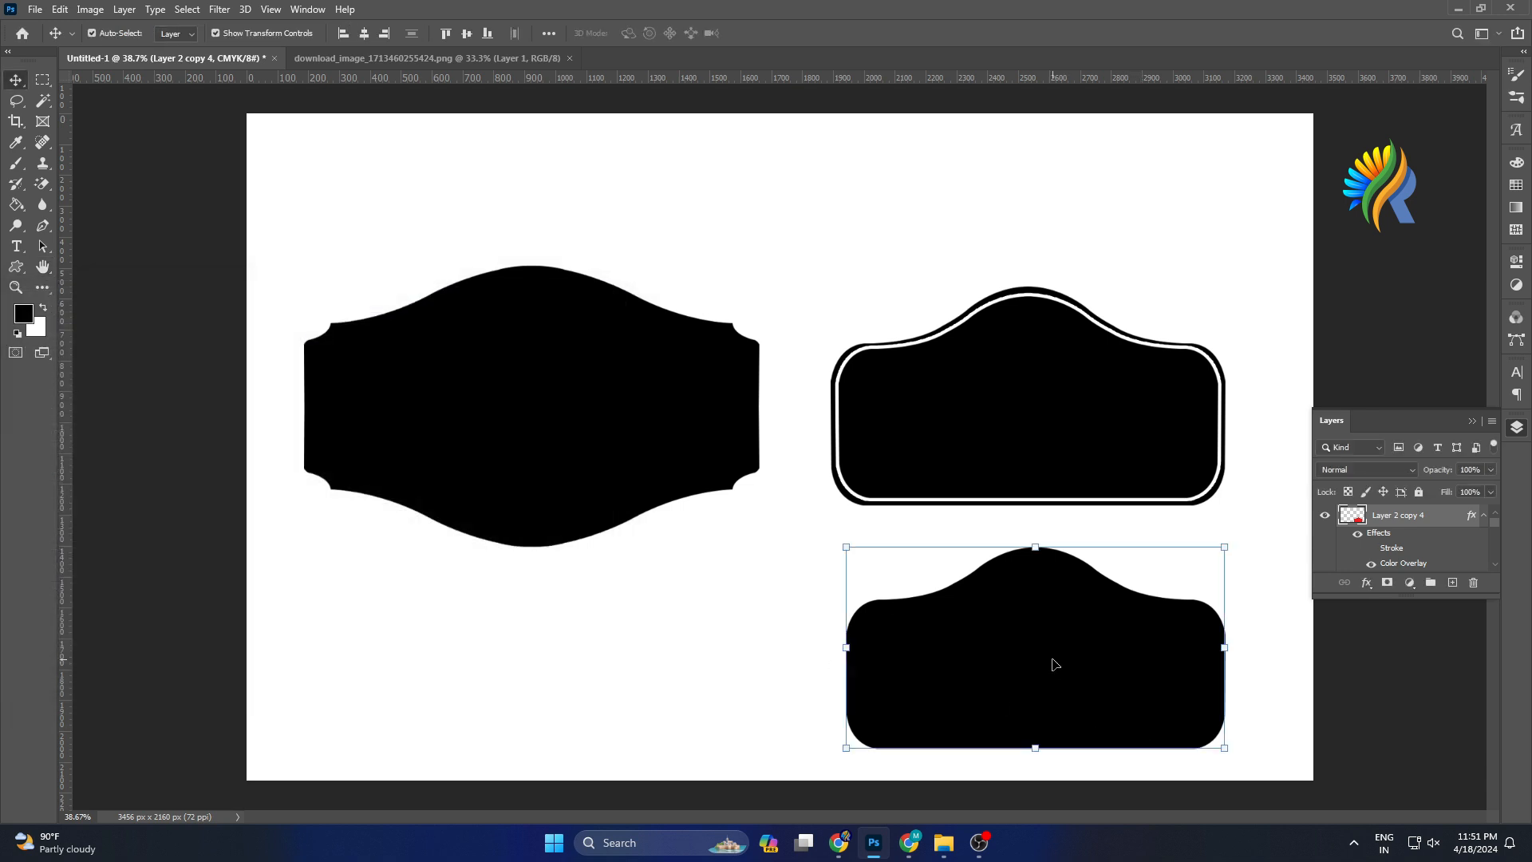
# Select the lower arched label's shape with the Magic Wand tool and add a new empty layer above it.
pyautogui.click(42, 103)
pyautogui.rightClick(41, 103)
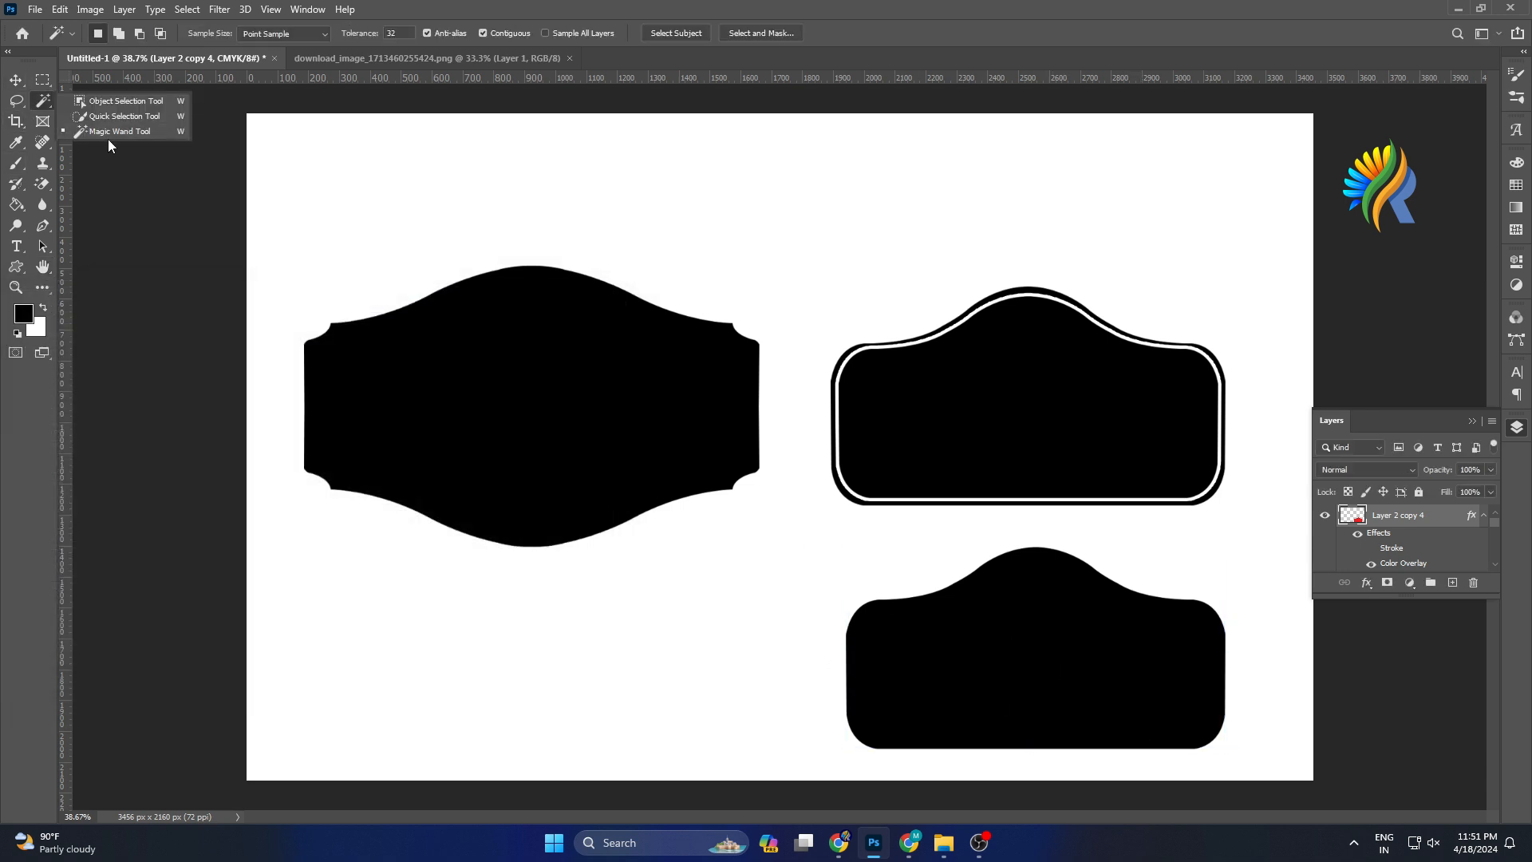
pyautogui.click(123, 133)
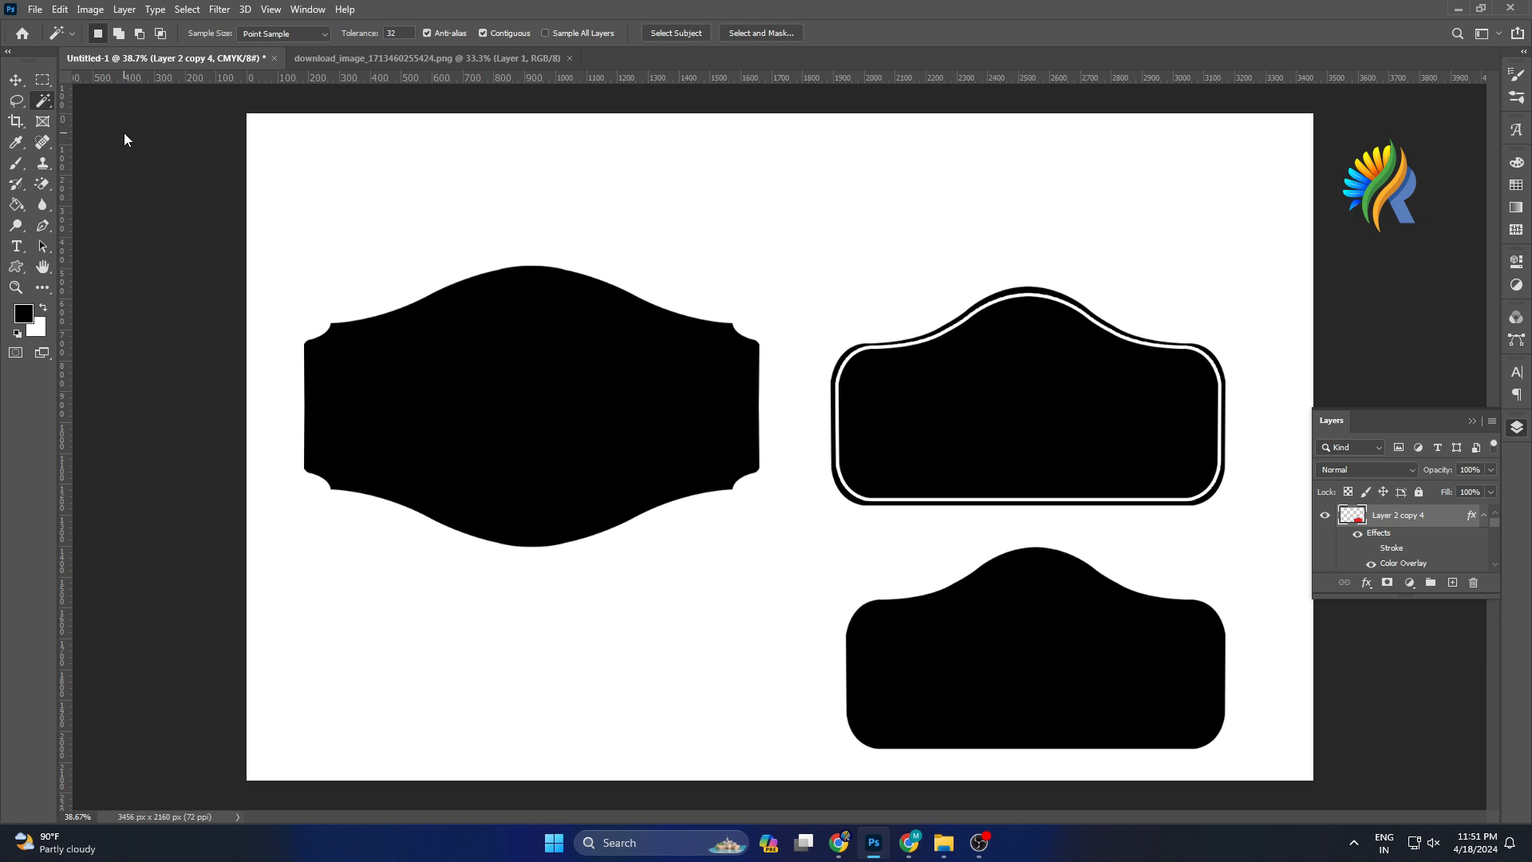
pyautogui.click(1042, 594)
pyautogui.click(1452, 583)
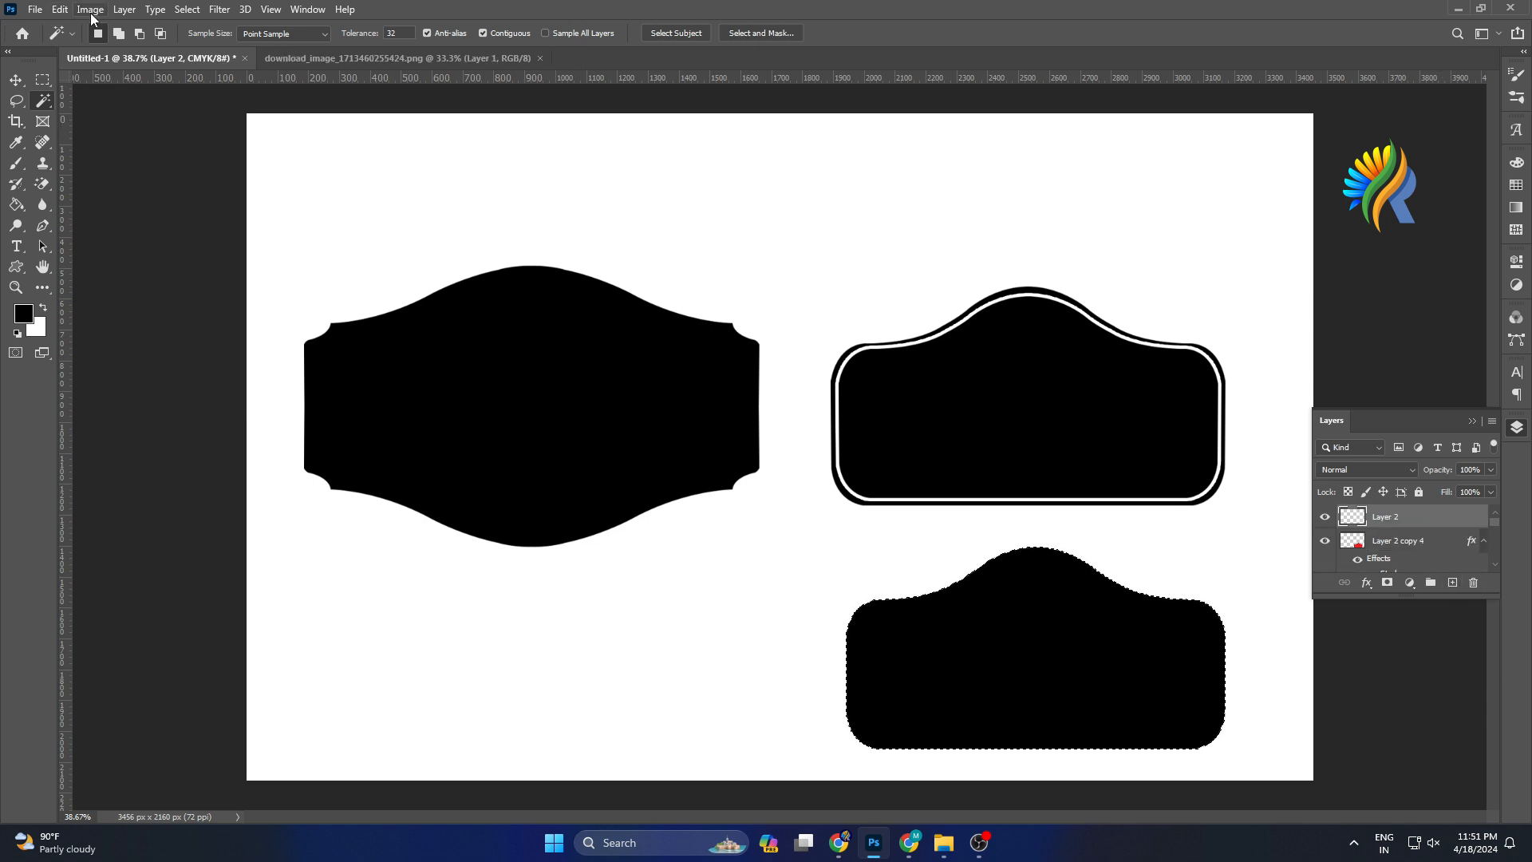
# Apply an 8 px black centre stroke to the selection on the new layer, then deselect.
pyautogui.click(58, 10)
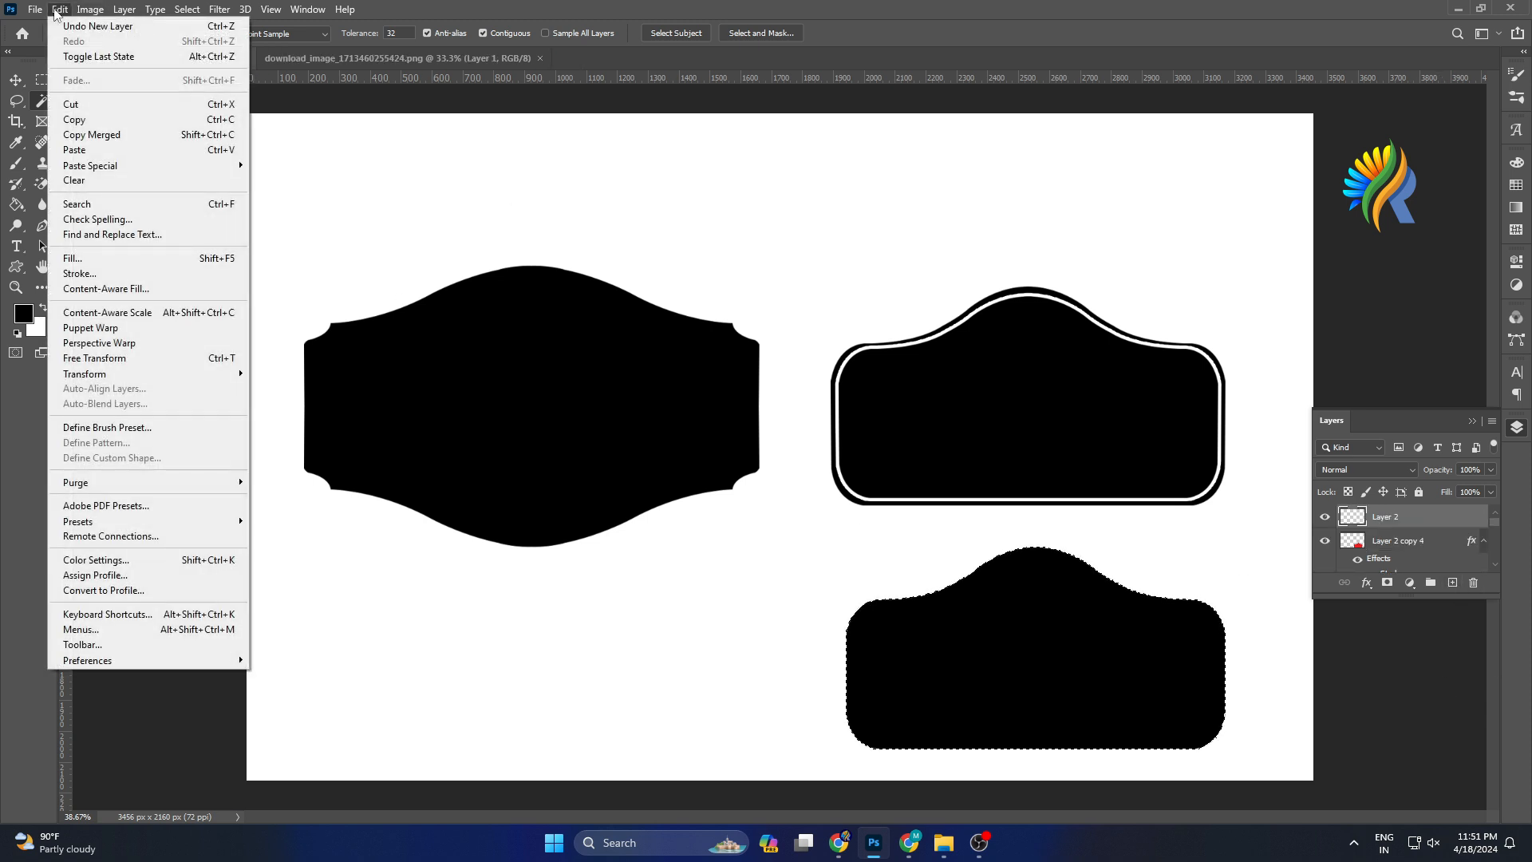
pyautogui.click(72, 274)
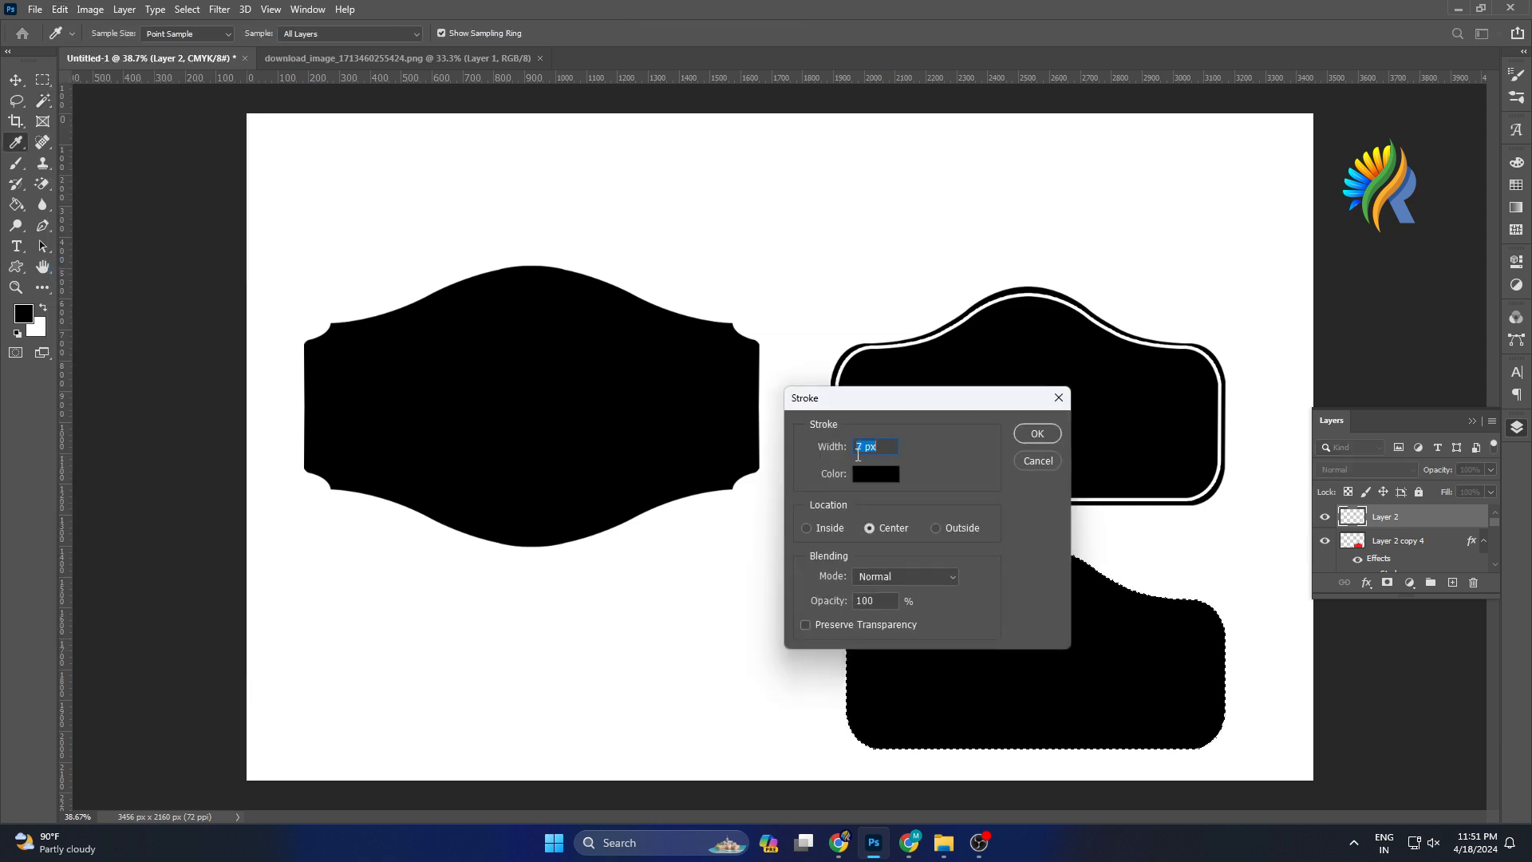
pyautogui.doubleClick(861, 450)
pyautogui.write('8')
pyautogui.click(1024, 440)
pyautogui.press('w')
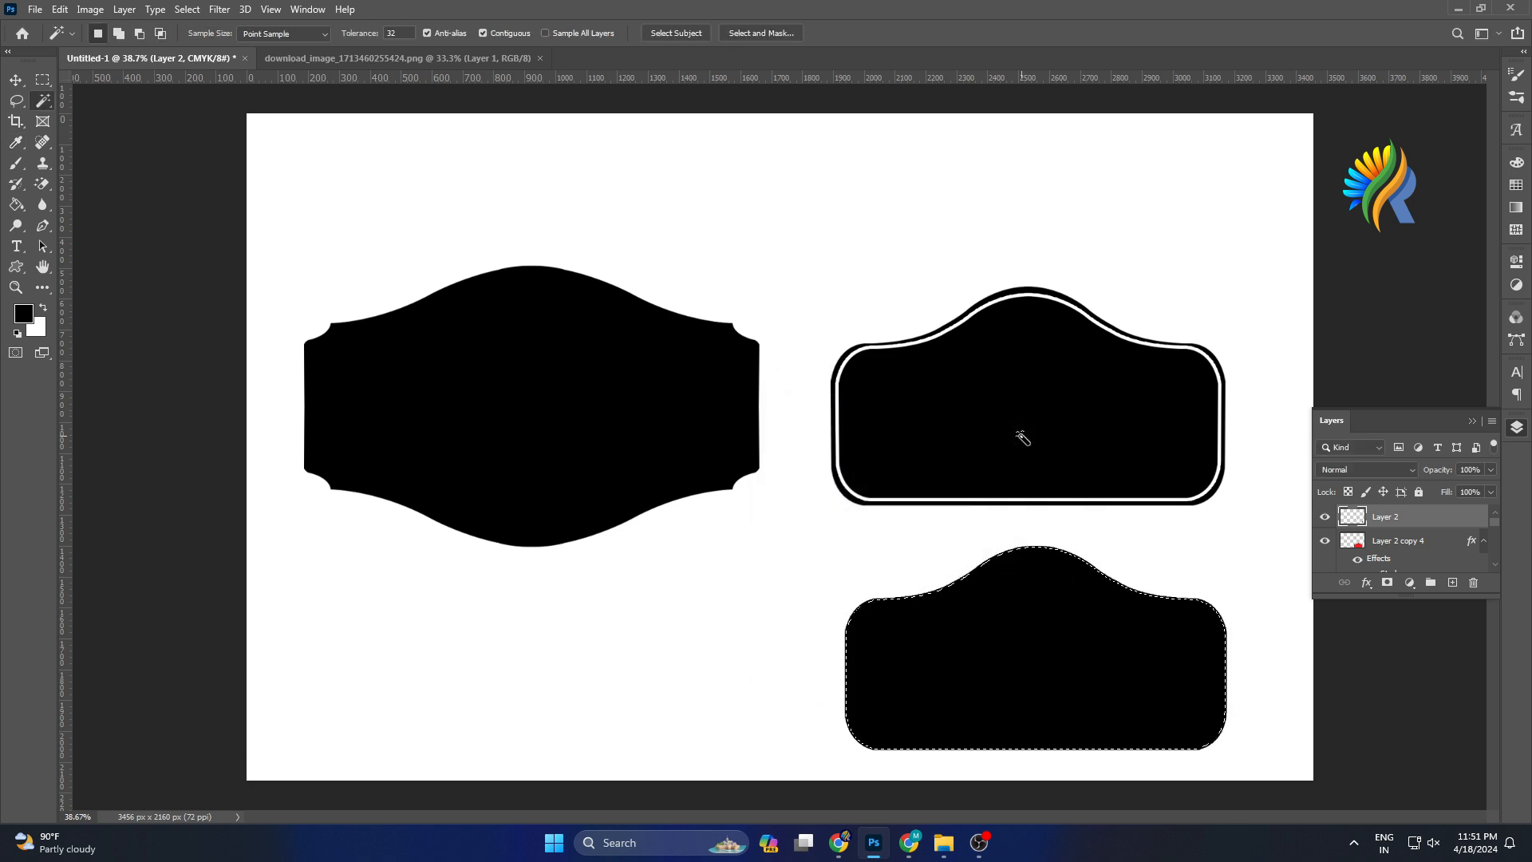
pyautogui.hotkey('ctrl', 'd')
pyautogui.click(16, 80)
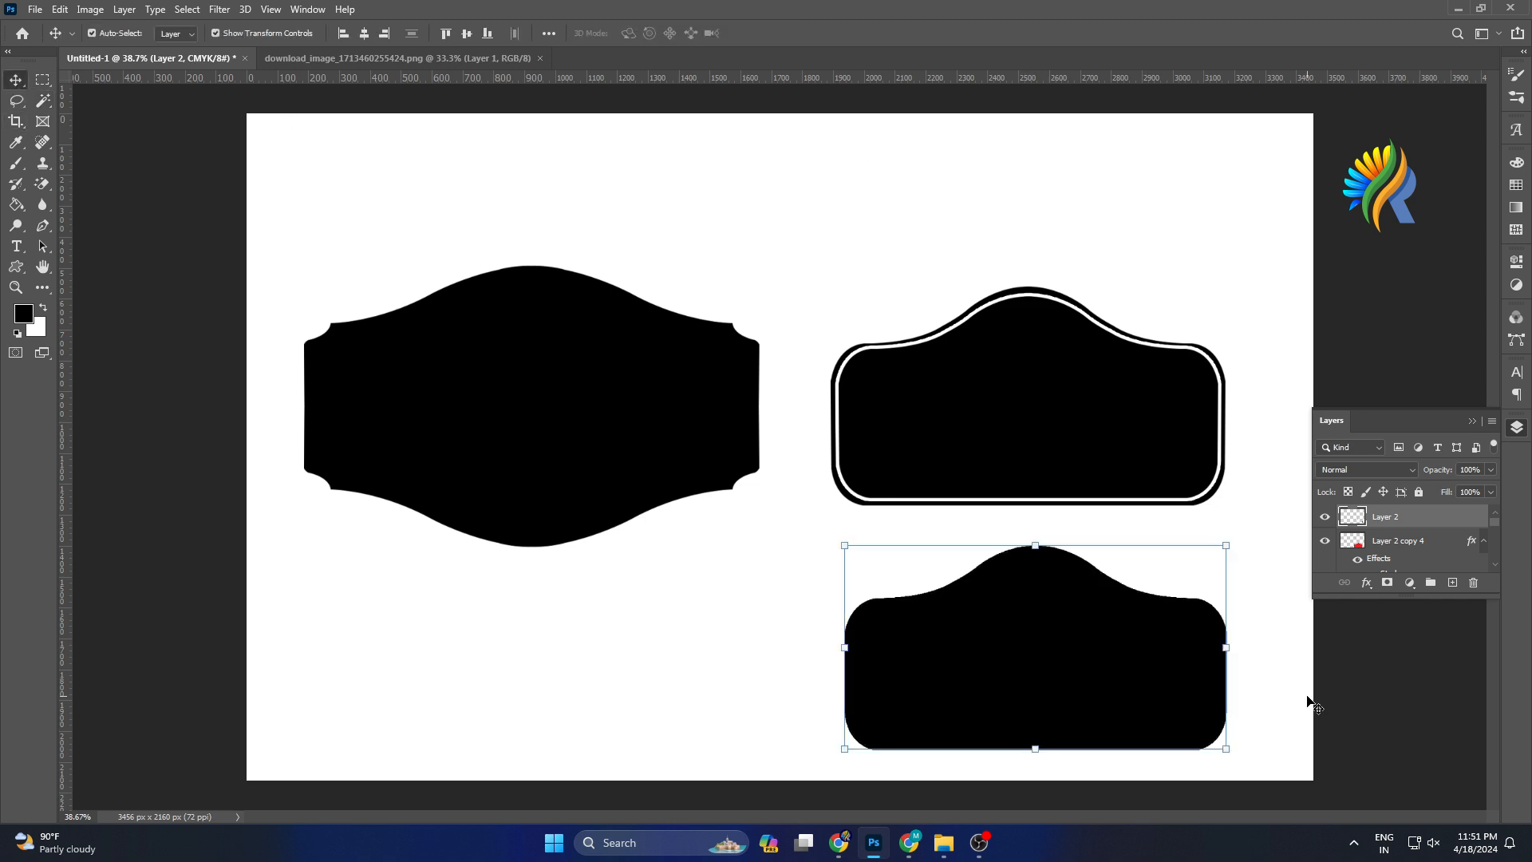
pyautogui.click(1227, 749)
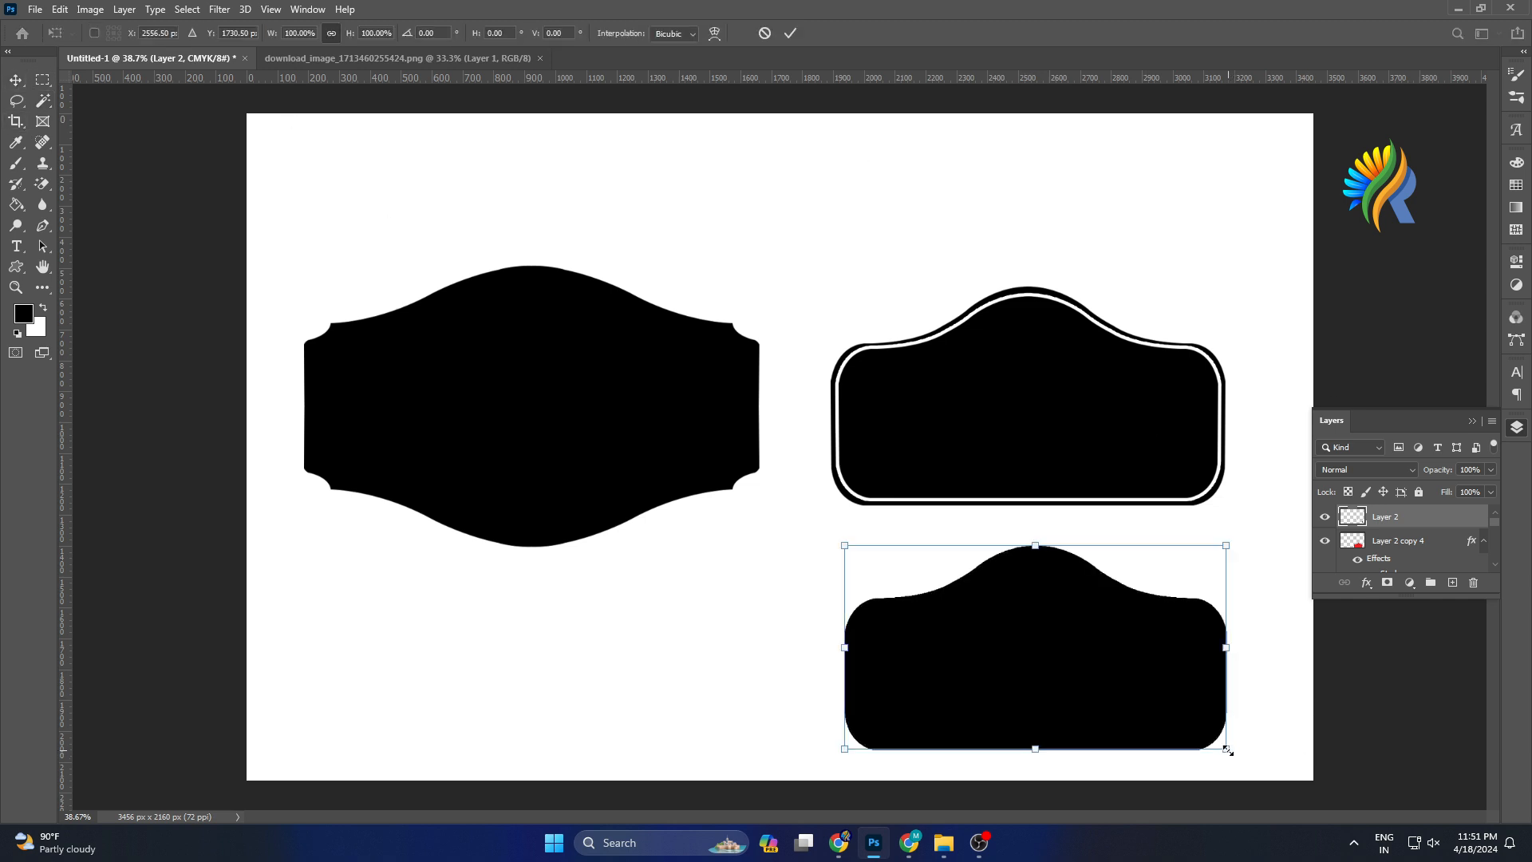
pyautogui.press('Return')
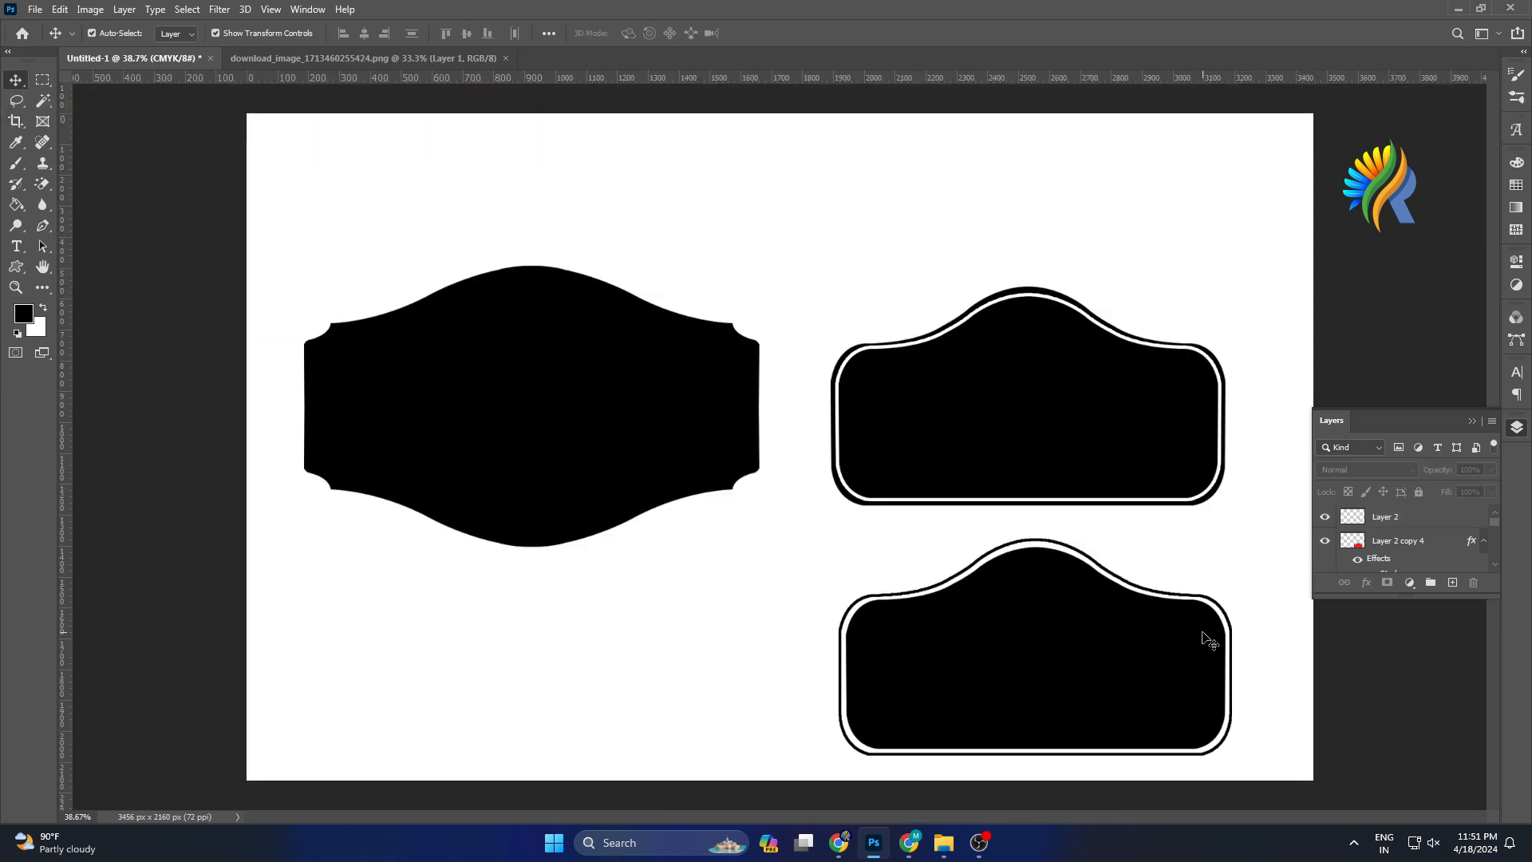
# Select the left label's shape with the Magic Wand tool and add another new empty layer.
pyautogui.click(574, 469)
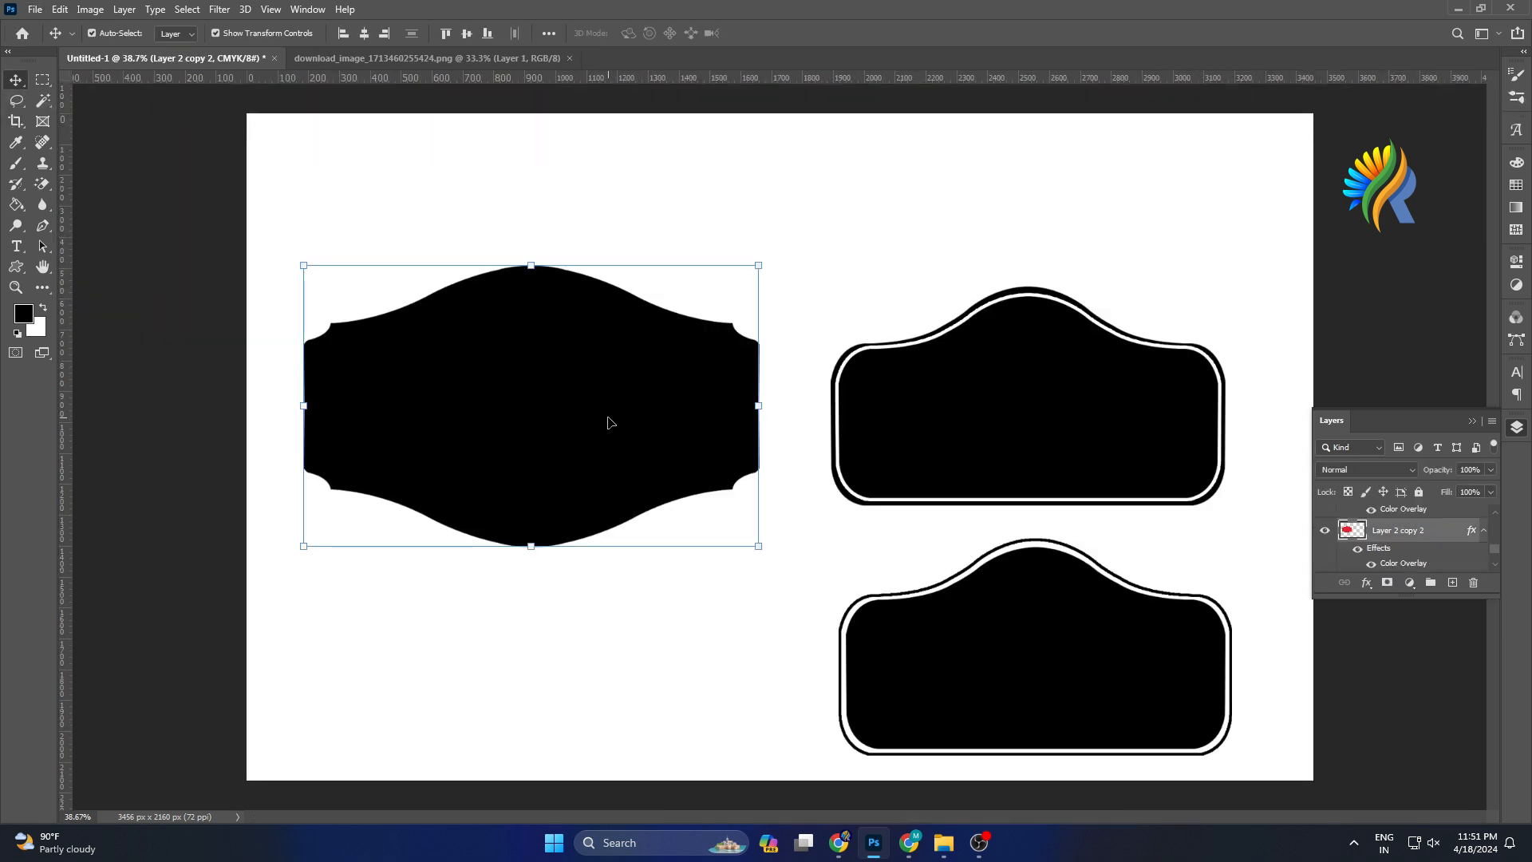
pyautogui.click(42, 102)
pyautogui.click(120, 130)
pyautogui.click(568, 403)
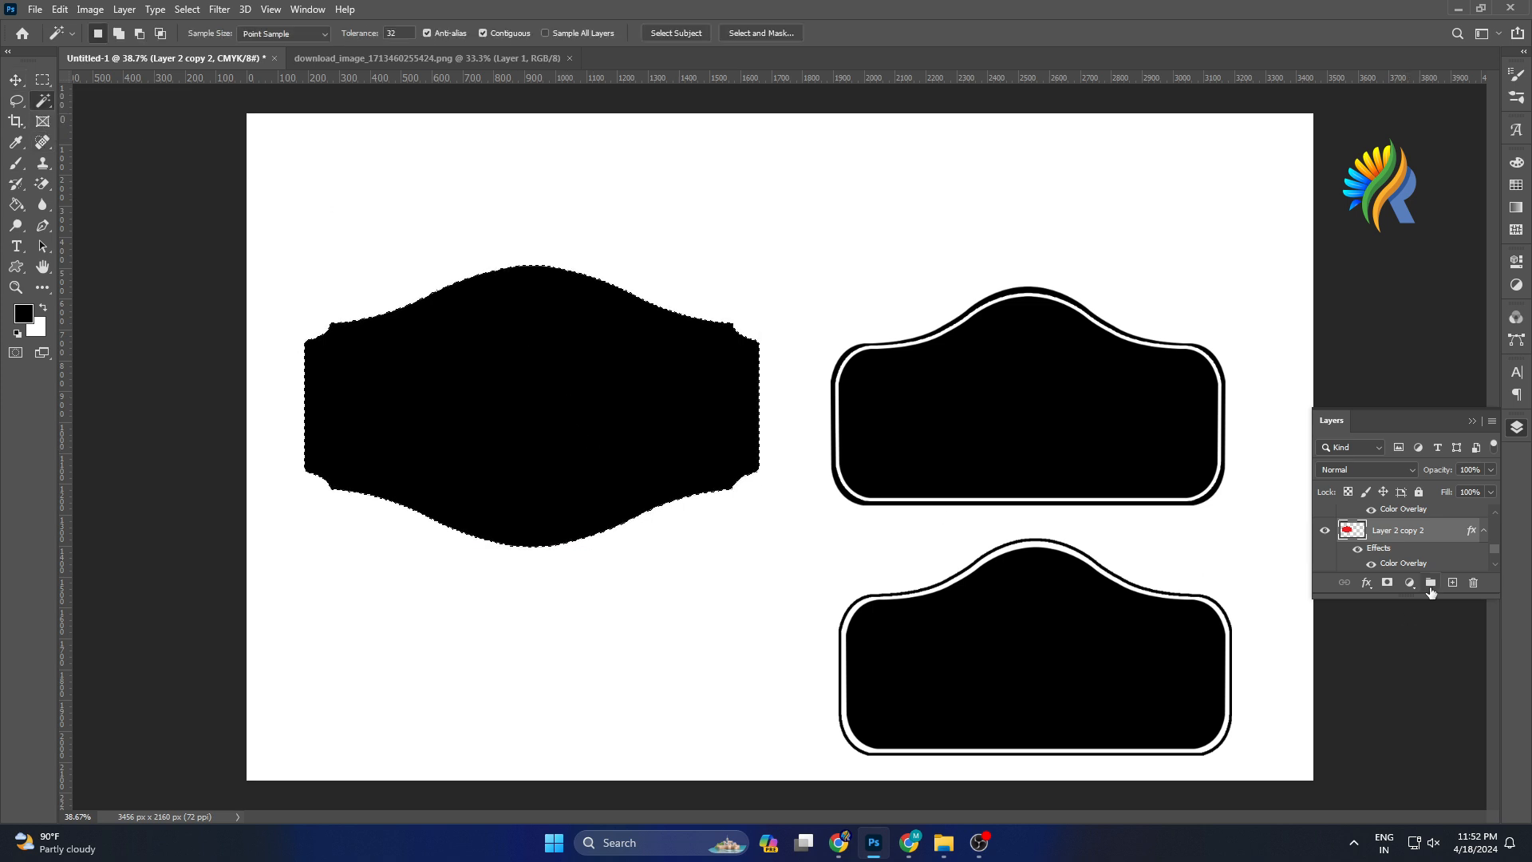
pyautogui.click(1451, 583)
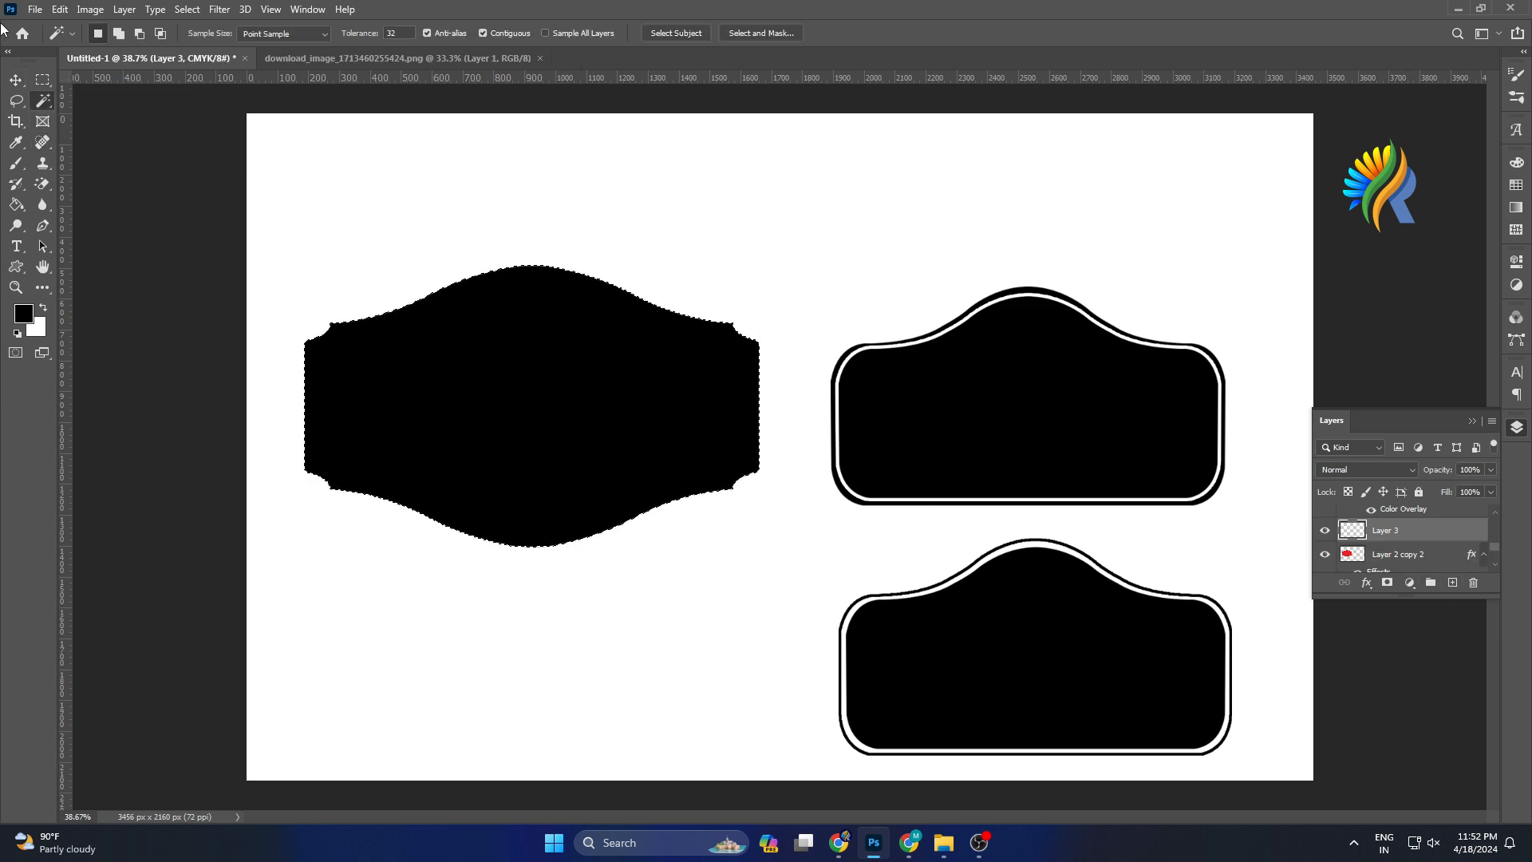
# Apply the same 8 px stroke to the left label selection, deselect, and scale the stroke layer up slightly.
pyautogui.click(56, 12)
pyautogui.click(96, 278)
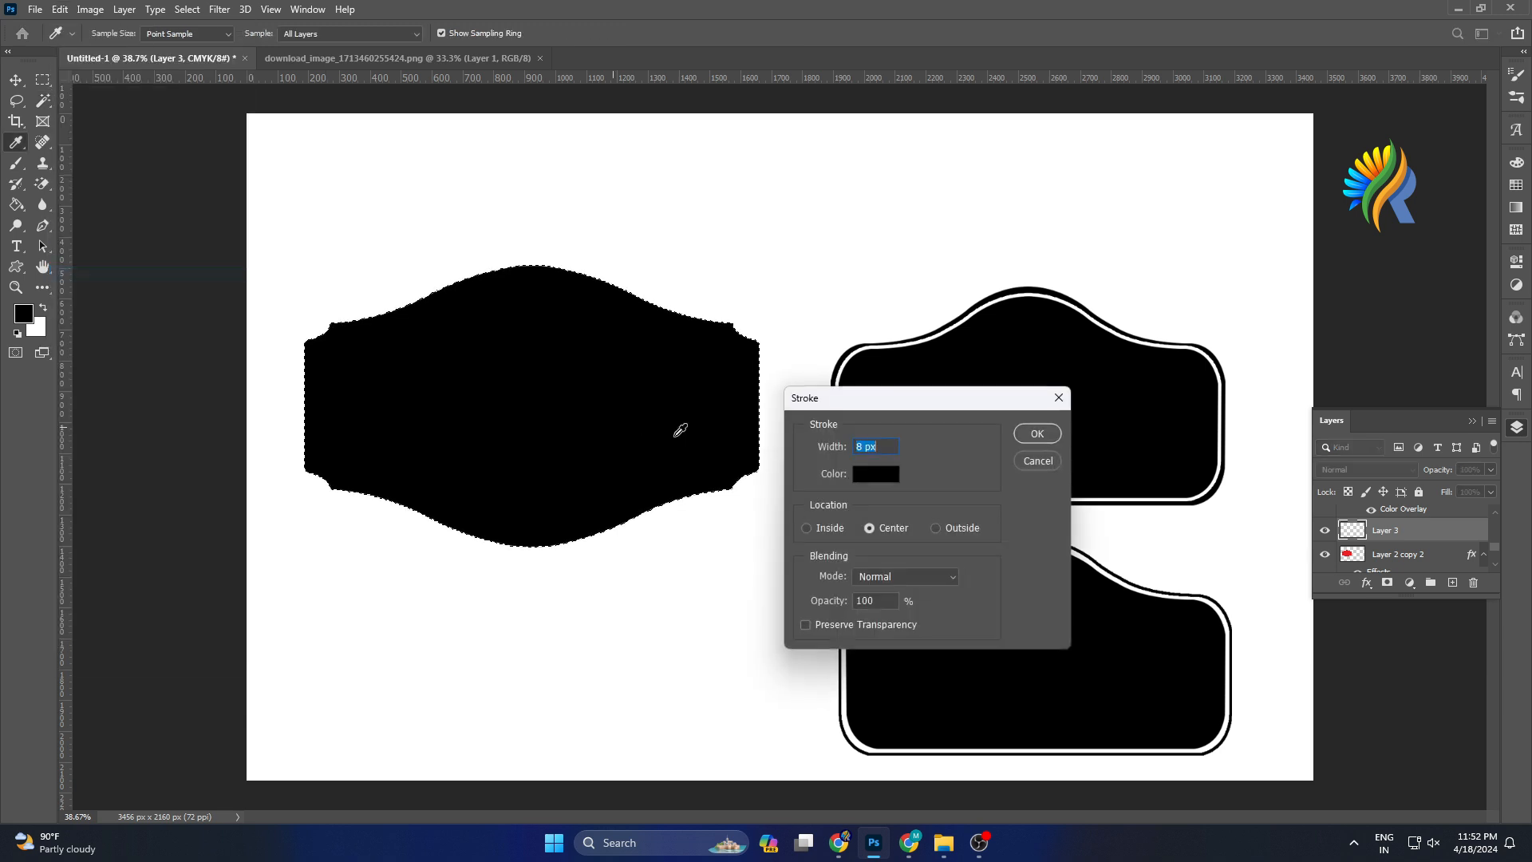
pyautogui.click(1035, 433)
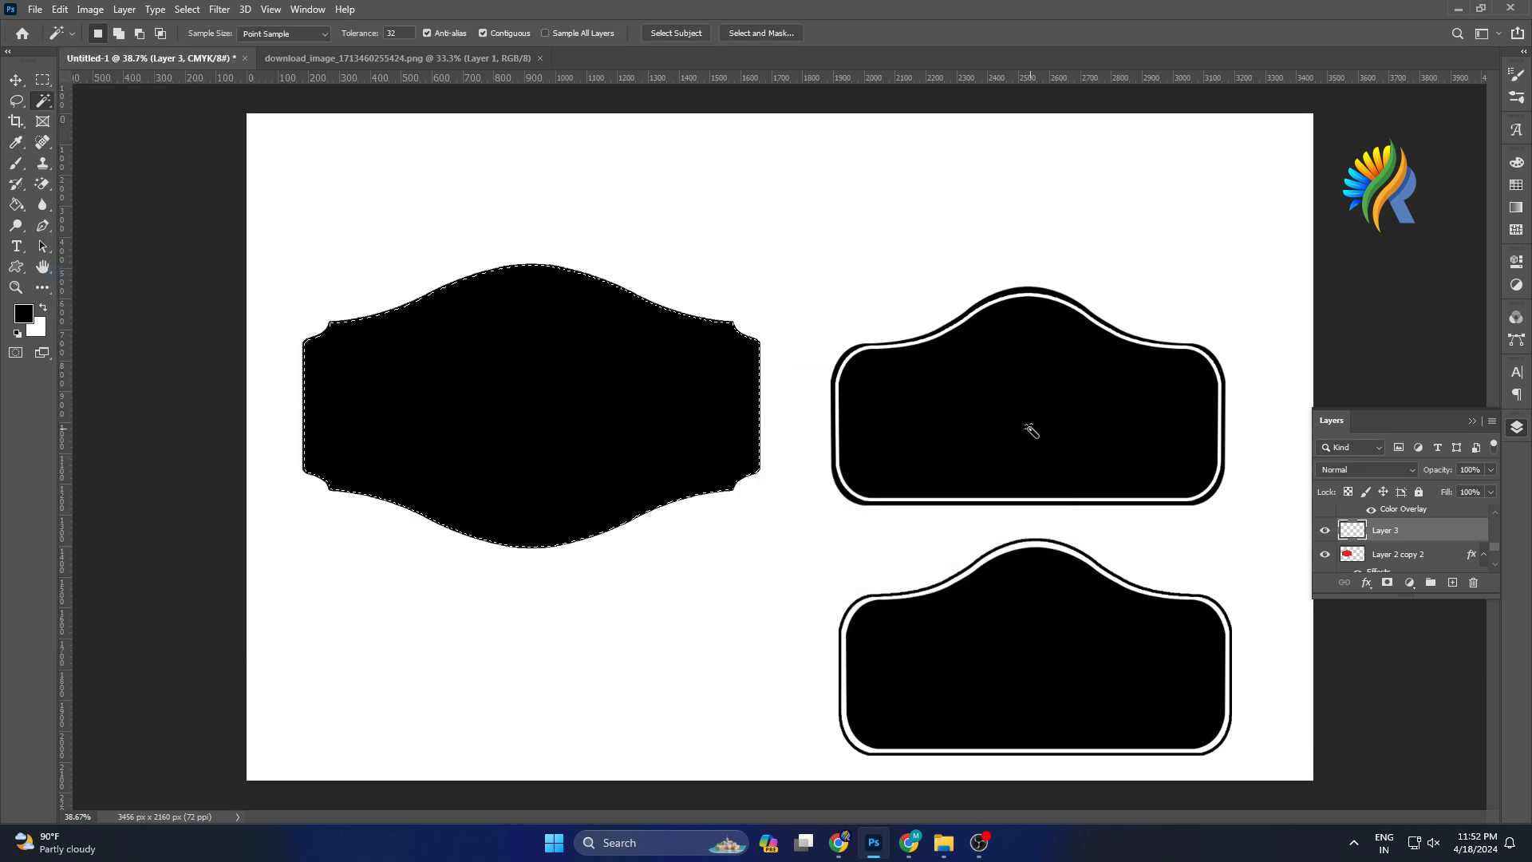
pyautogui.click(16, 80)
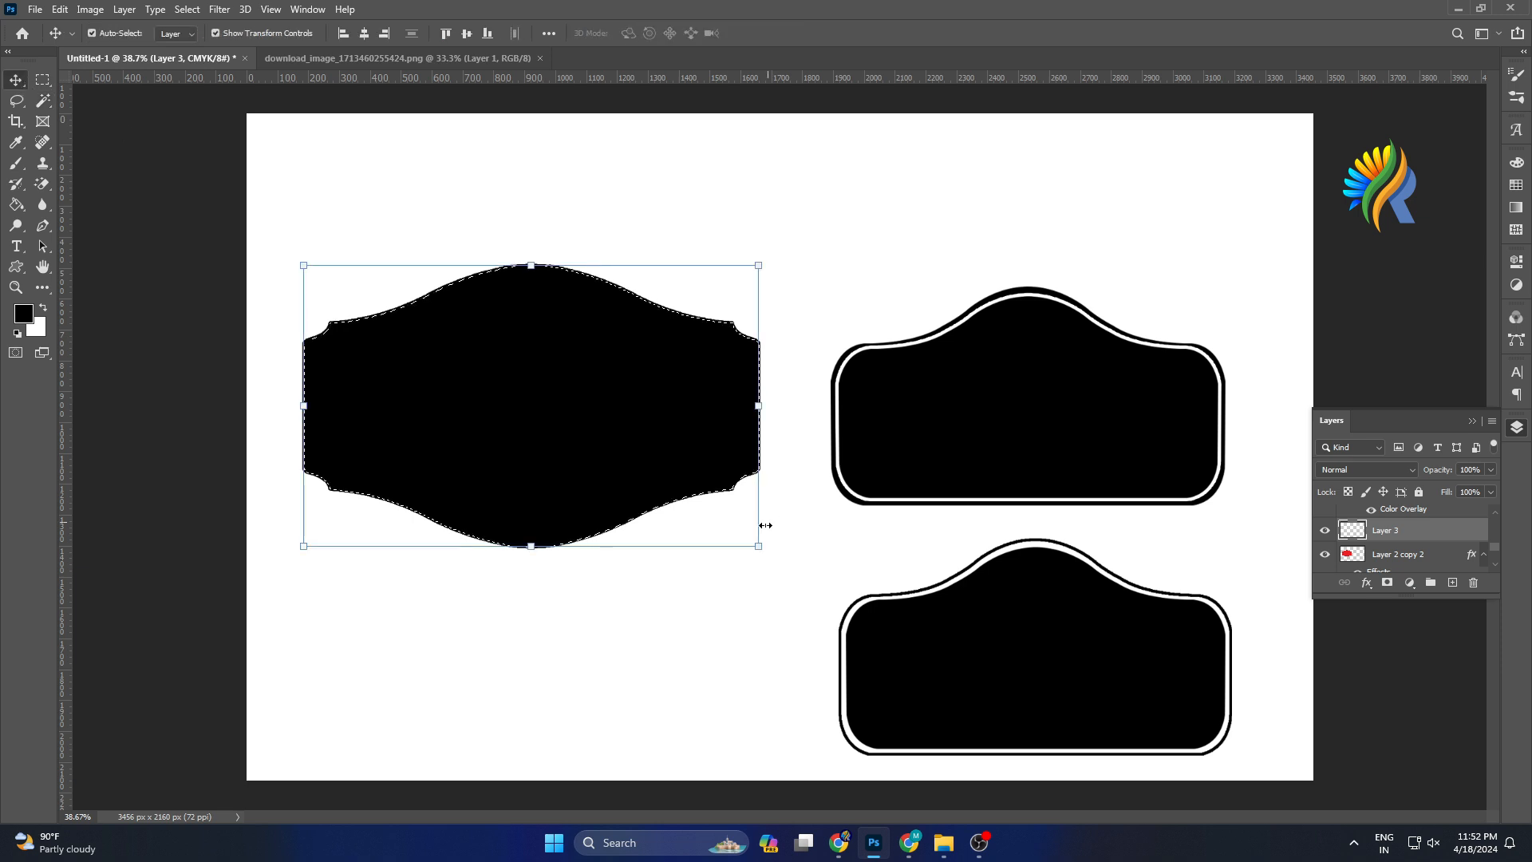
pyautogui.hotkey('ctrl', 'd')
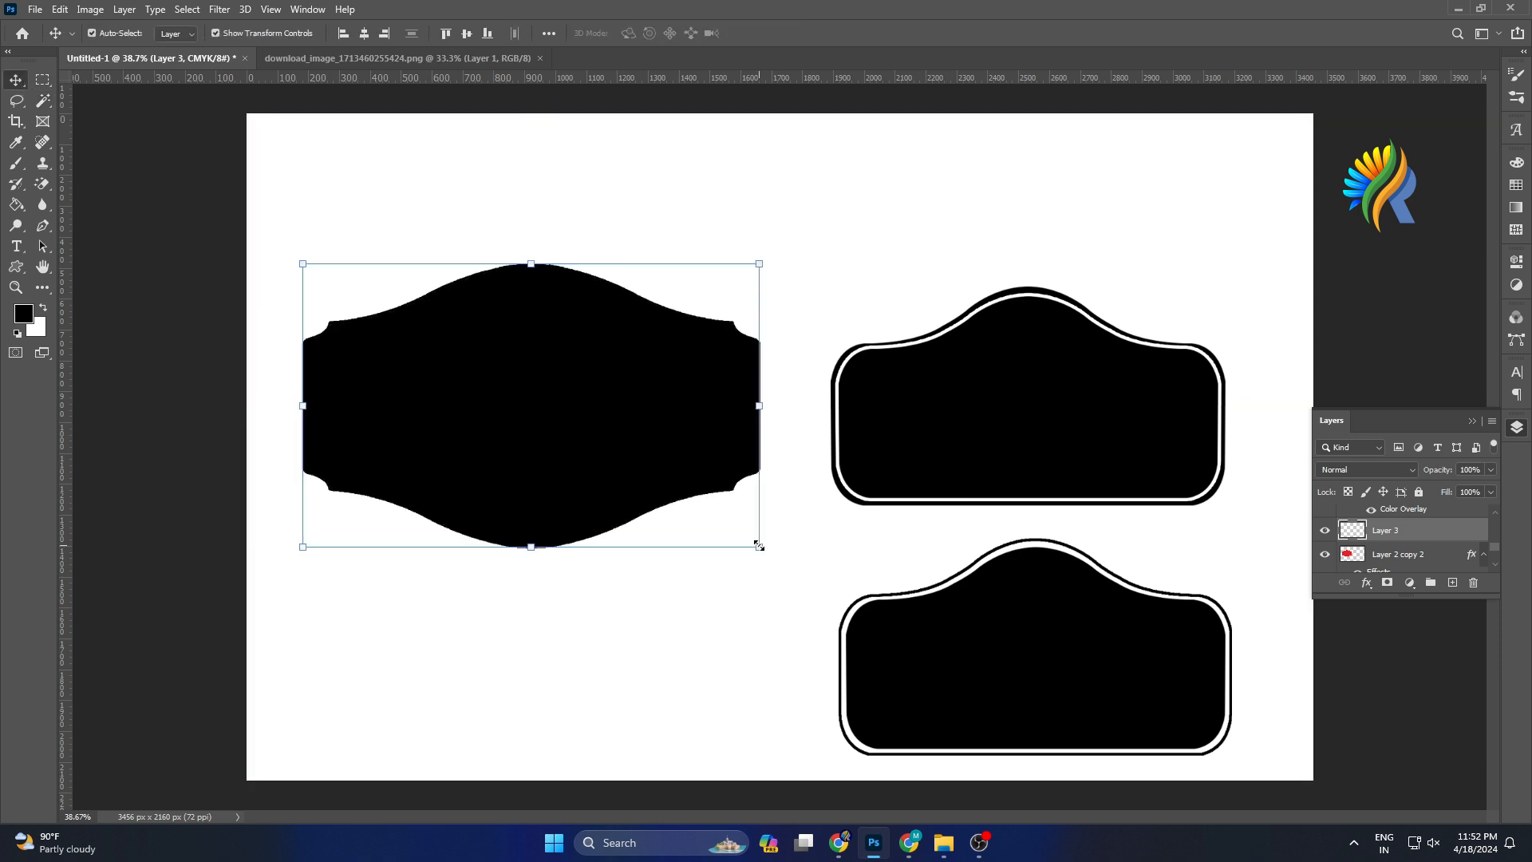
pyautogui.moveTo(758, 547); pyautogui.dragTo(765, 552)
pyautogui.press('Return')
pyautogui.hotkey('ctrl', '0')
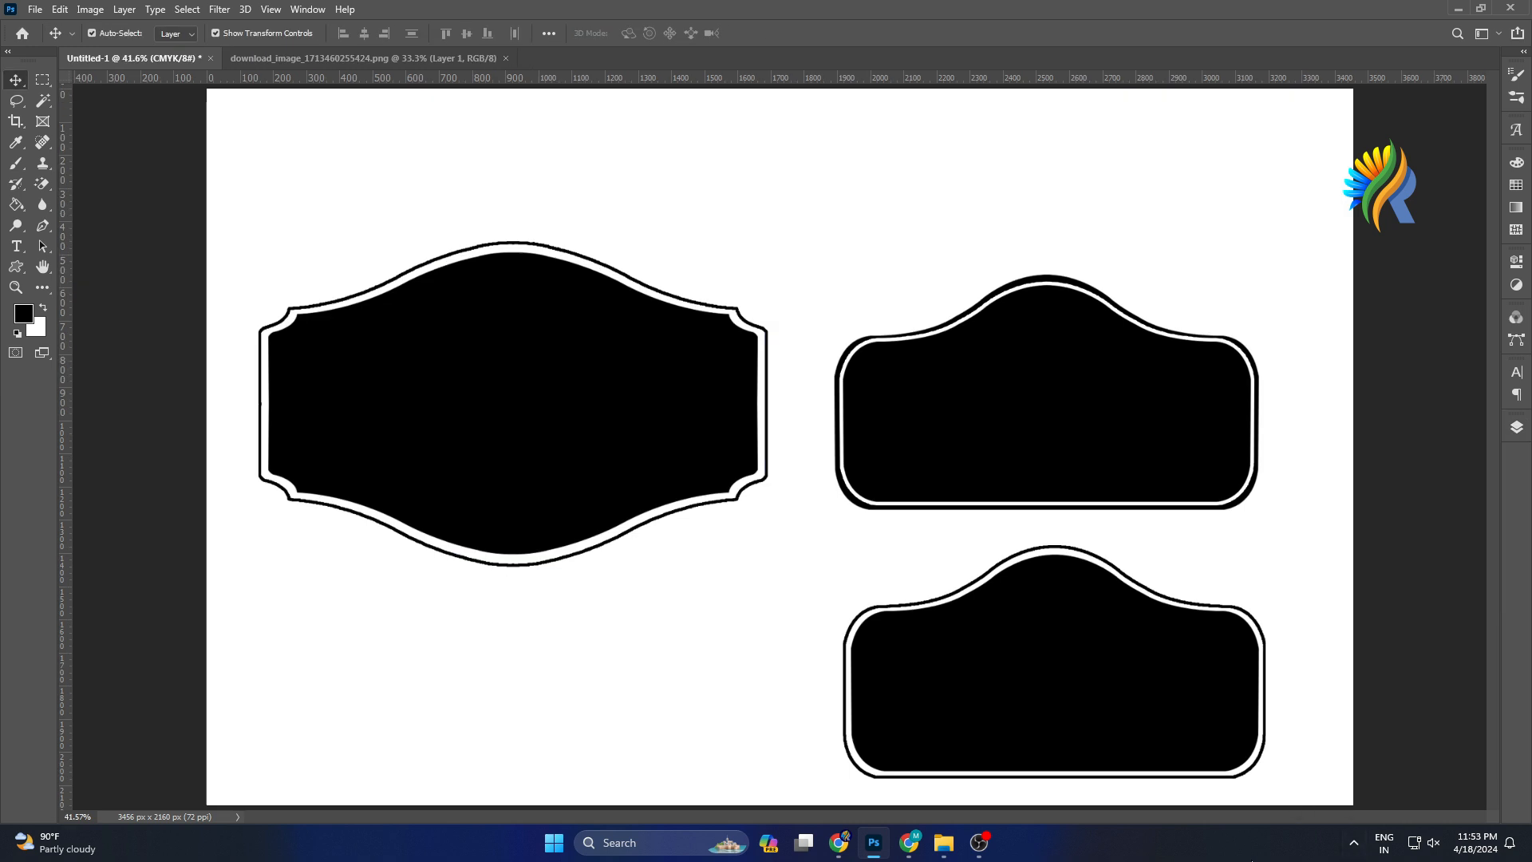